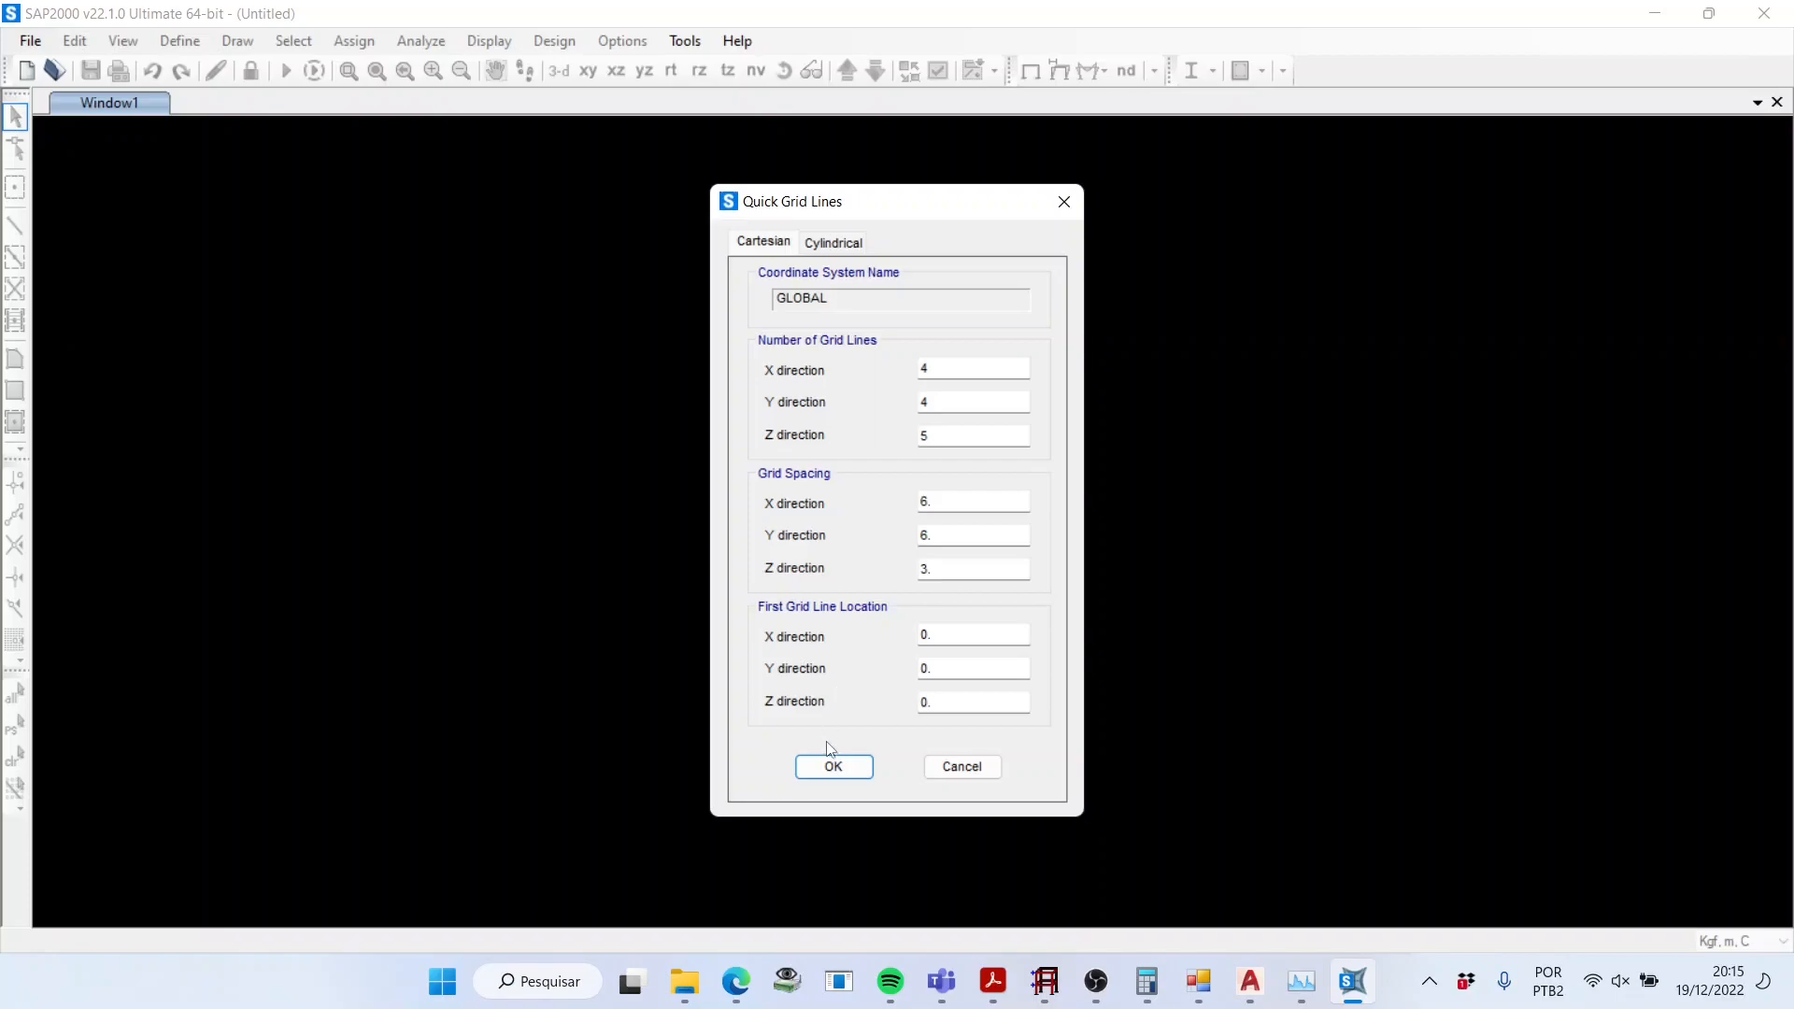
Step: Create a new Grid Only model with the default quick grid lines, discarding the untitled model without saving it
left_click(834, 768)
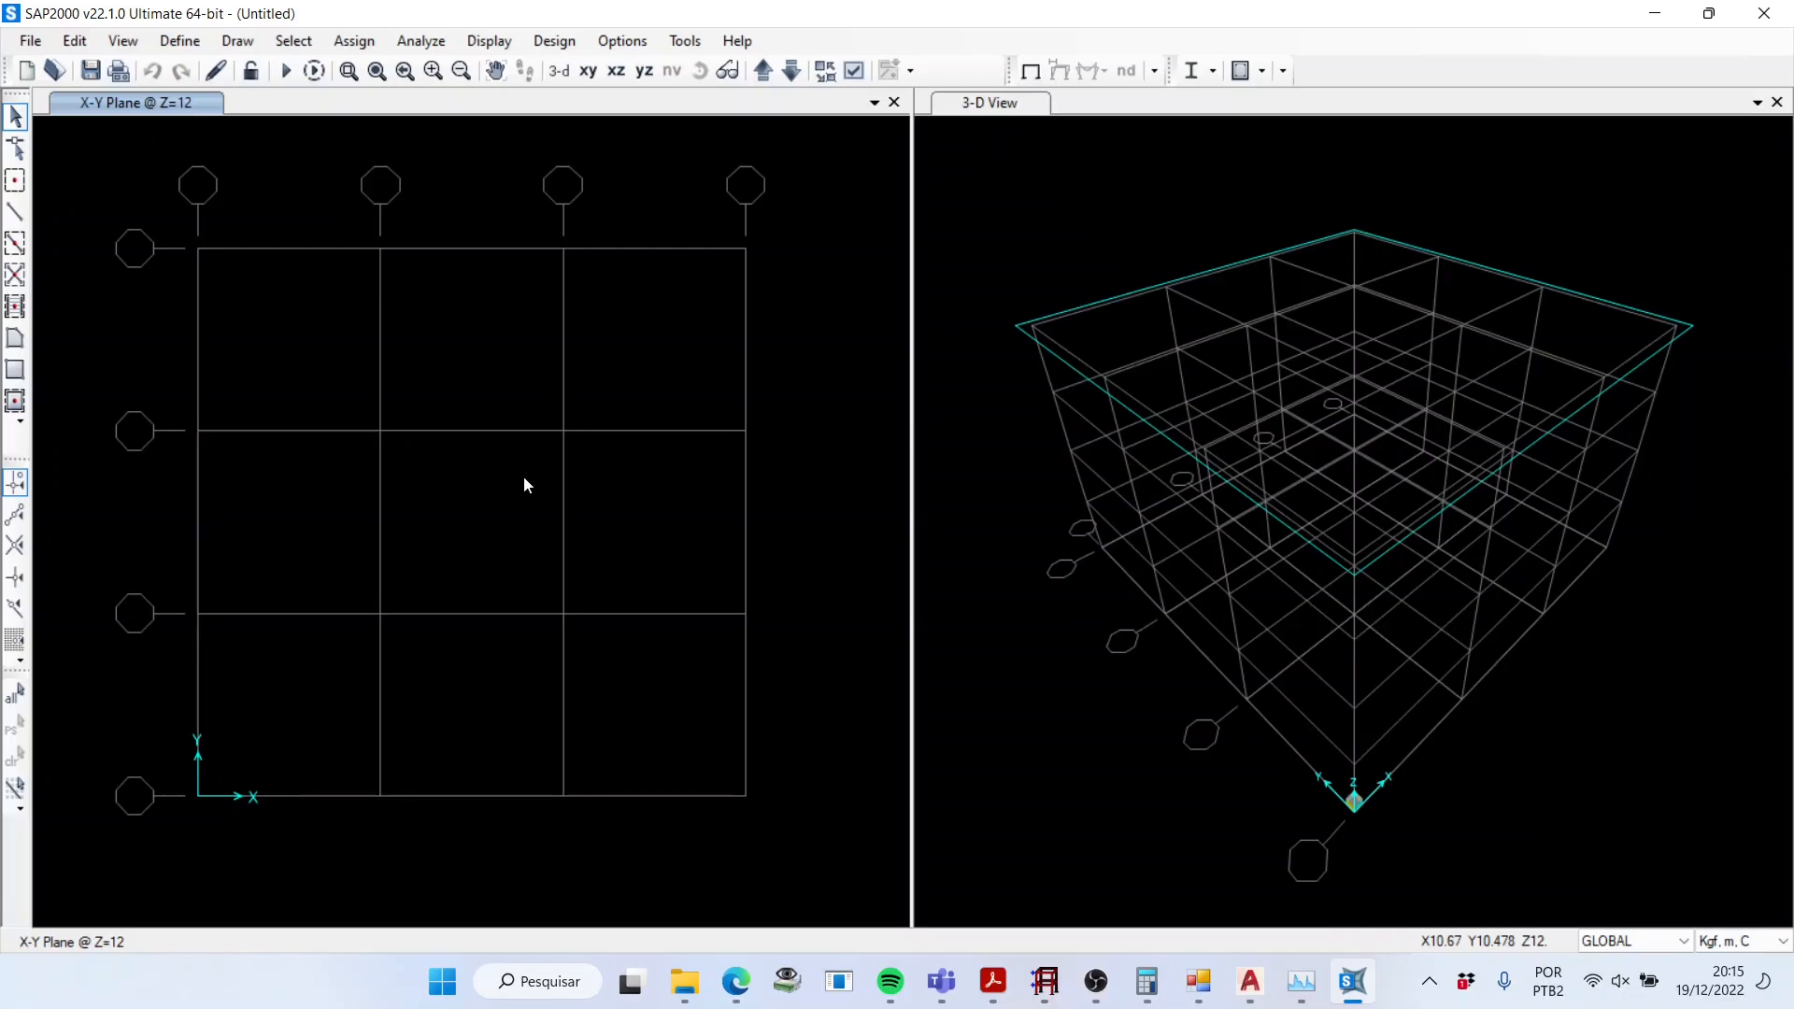
left_click(30, 44)
left_click(81, 75)
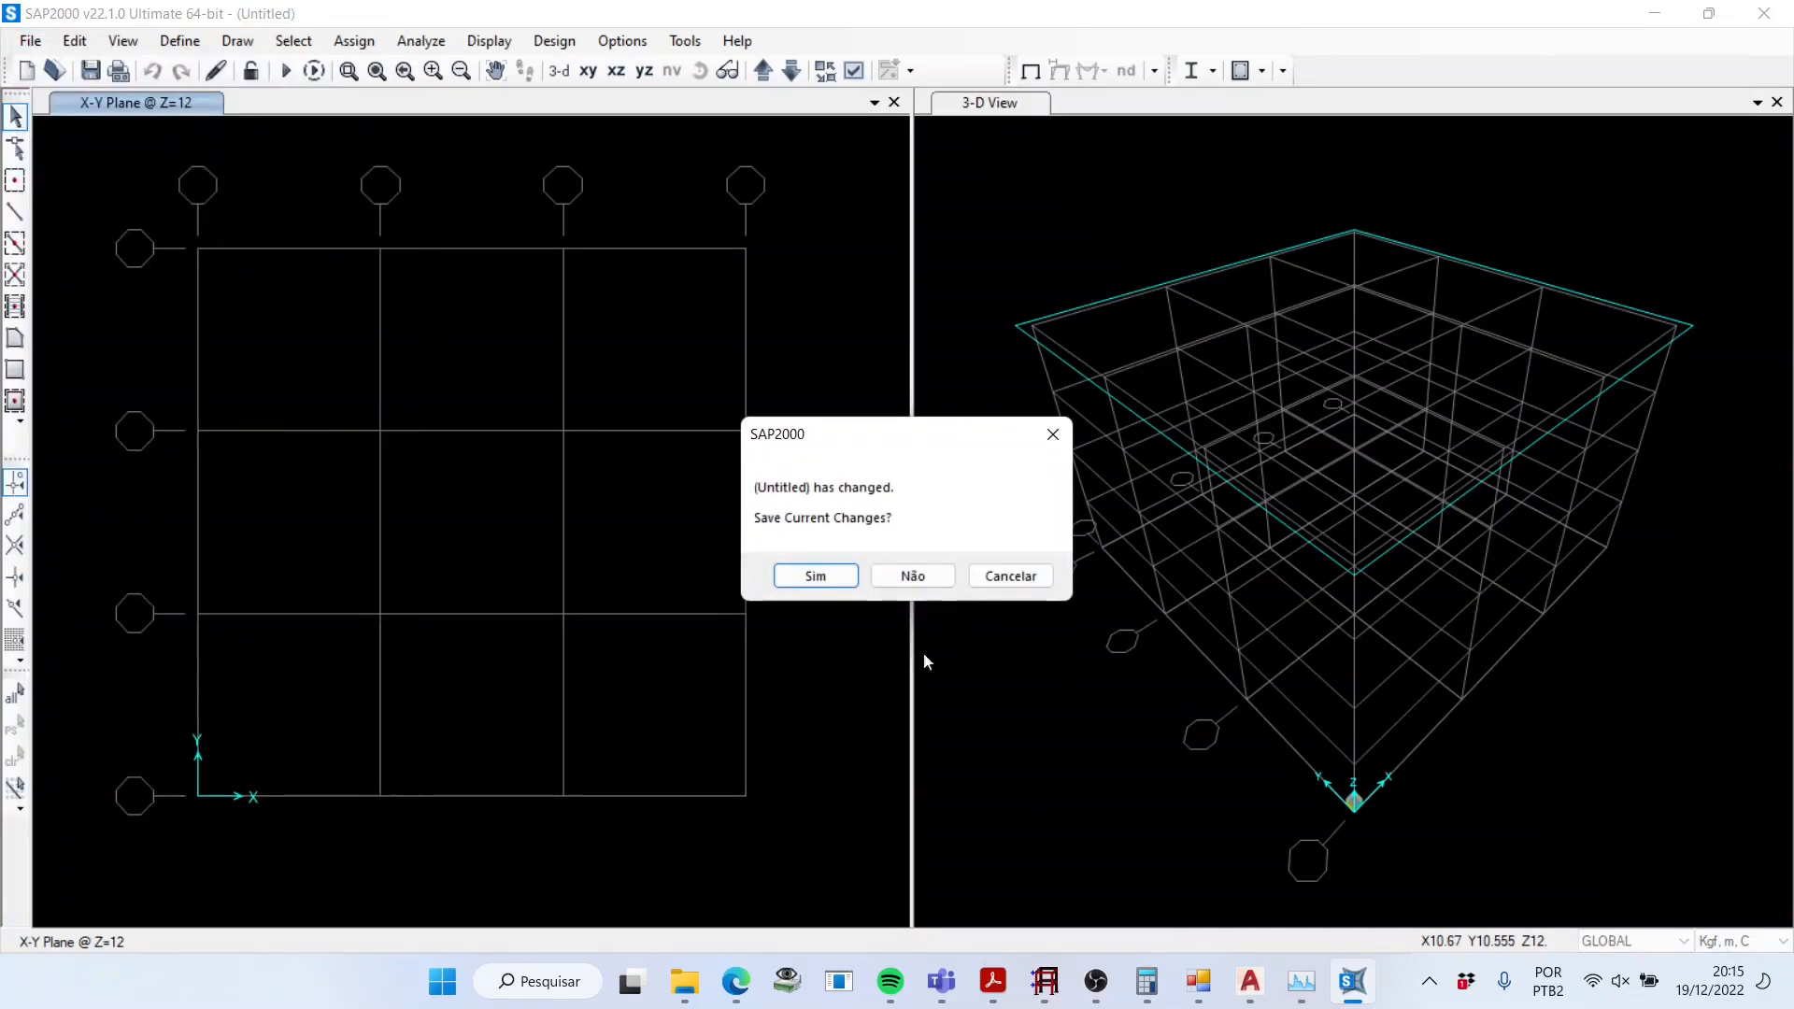
left_click(908, 576)
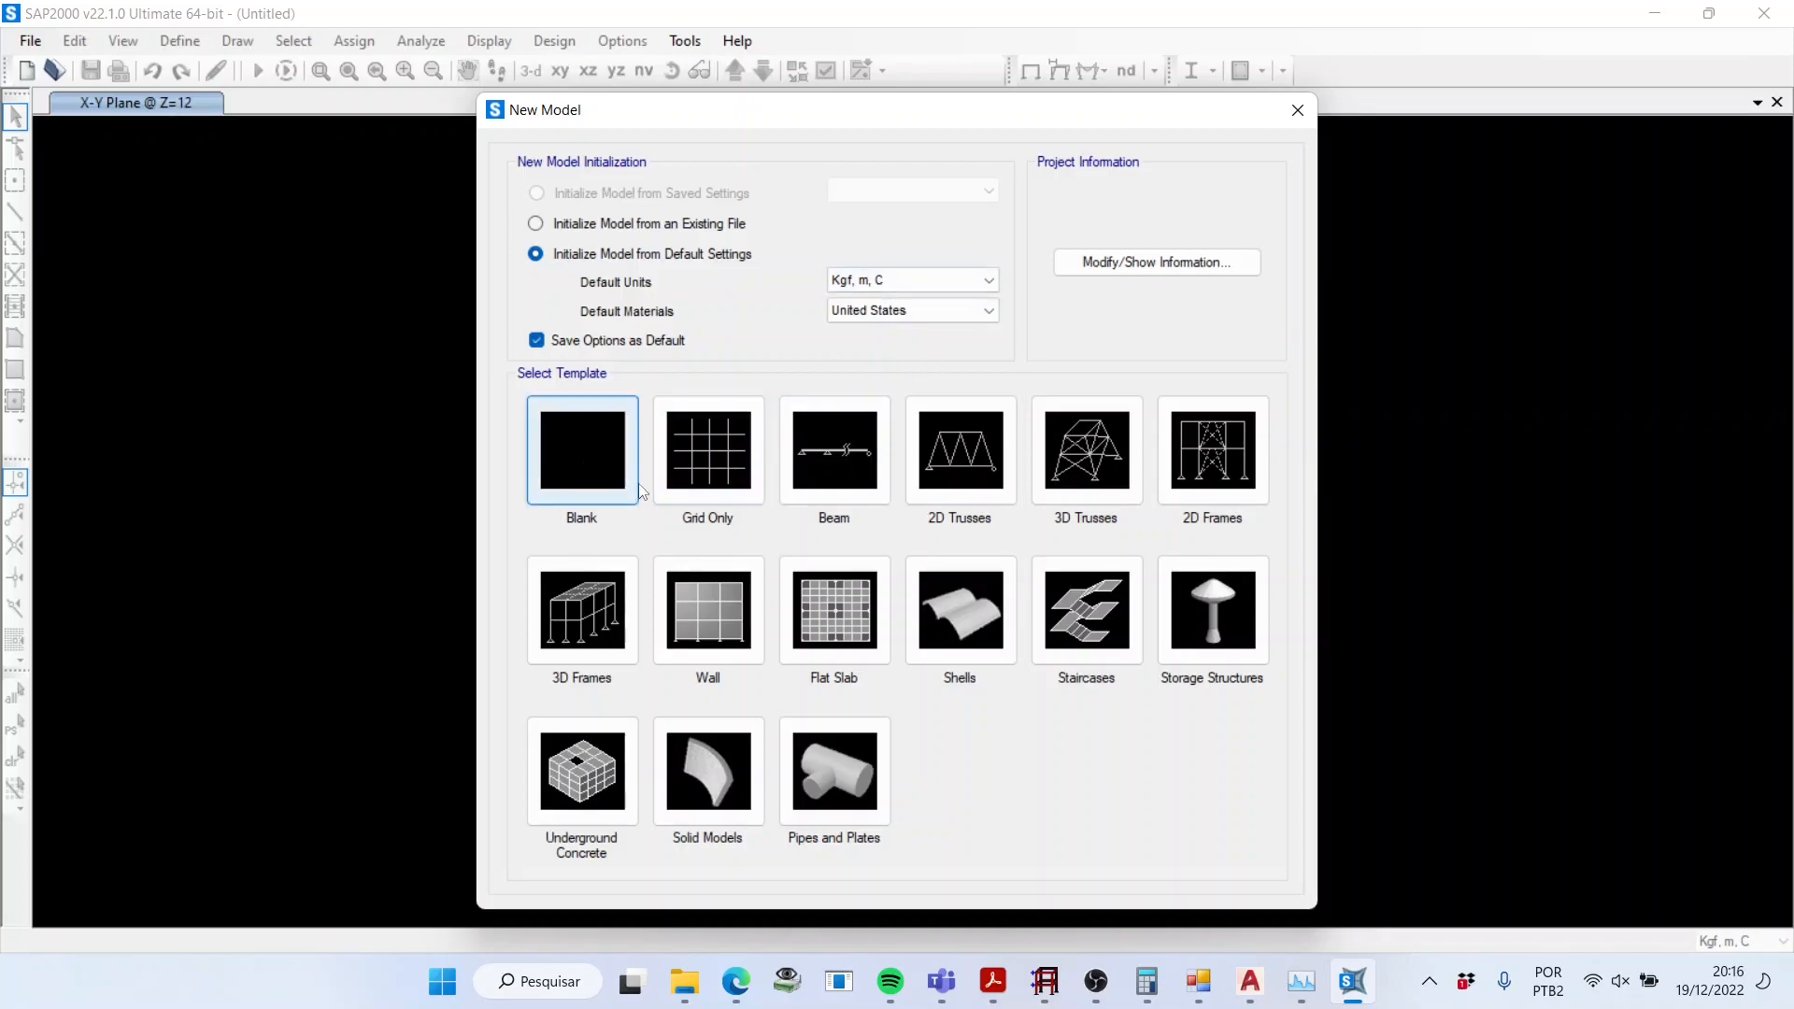
left_click(708, 457)
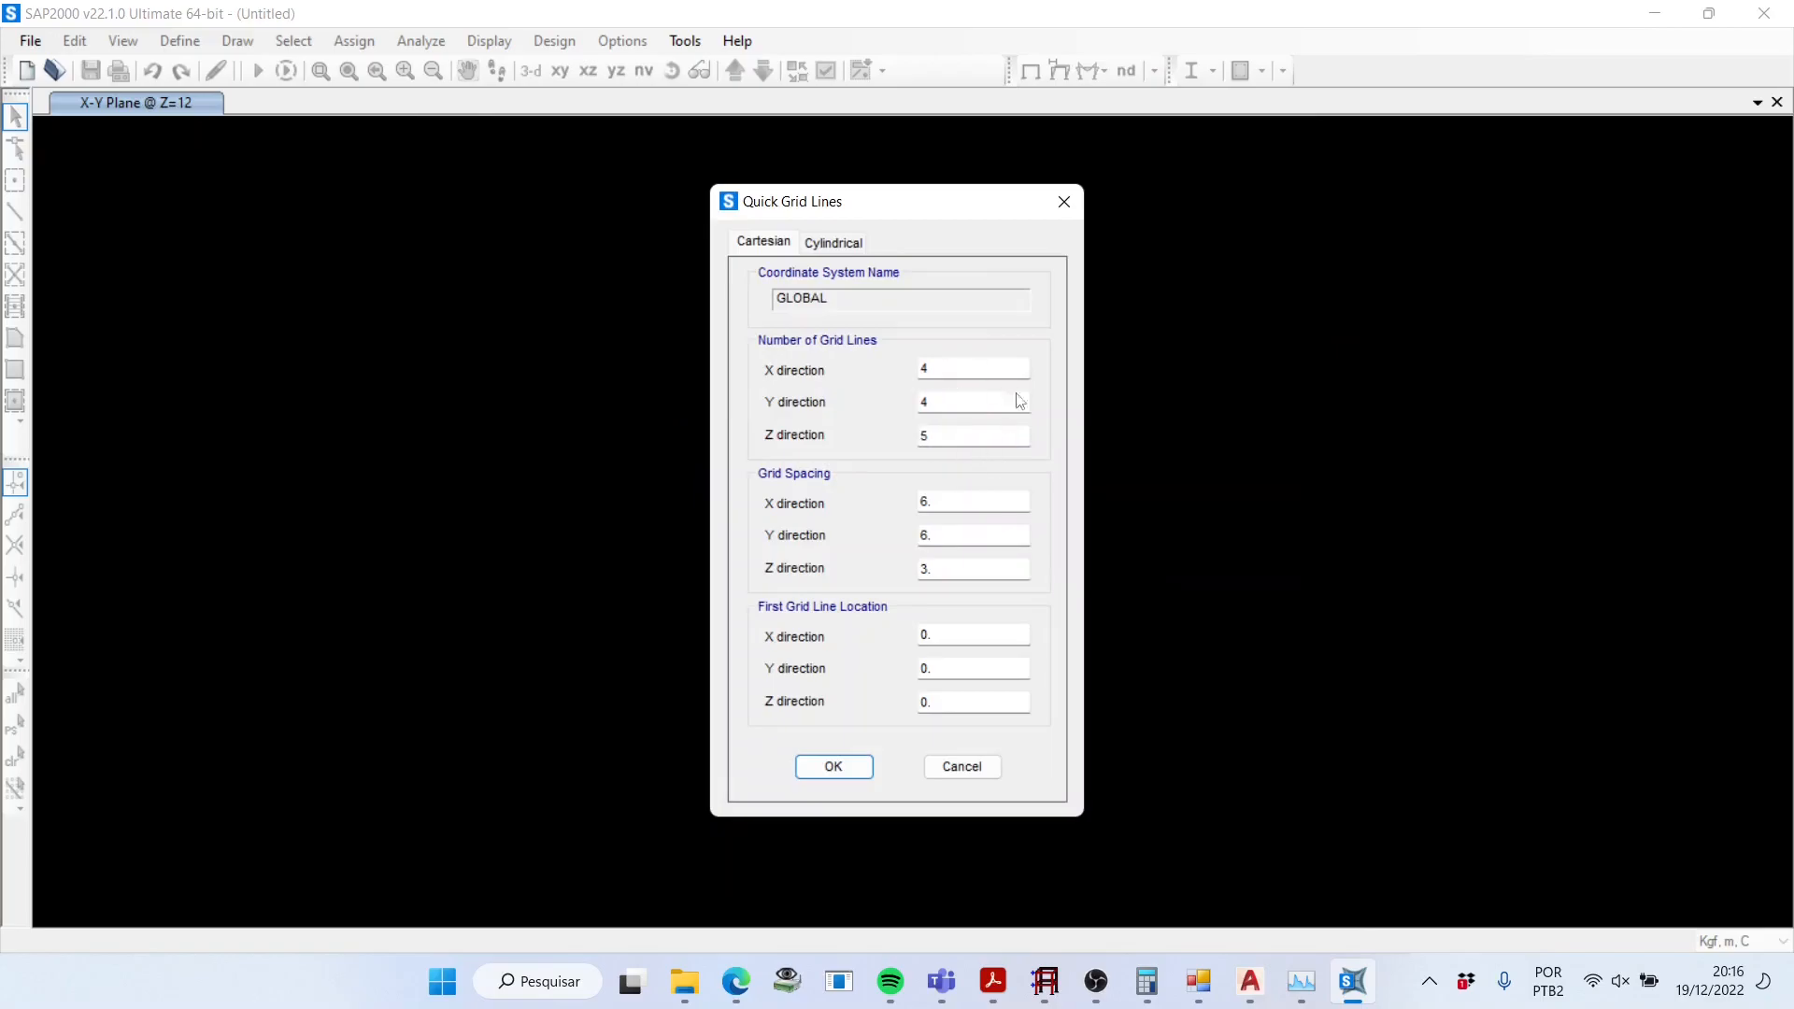
left_click(832, 768)
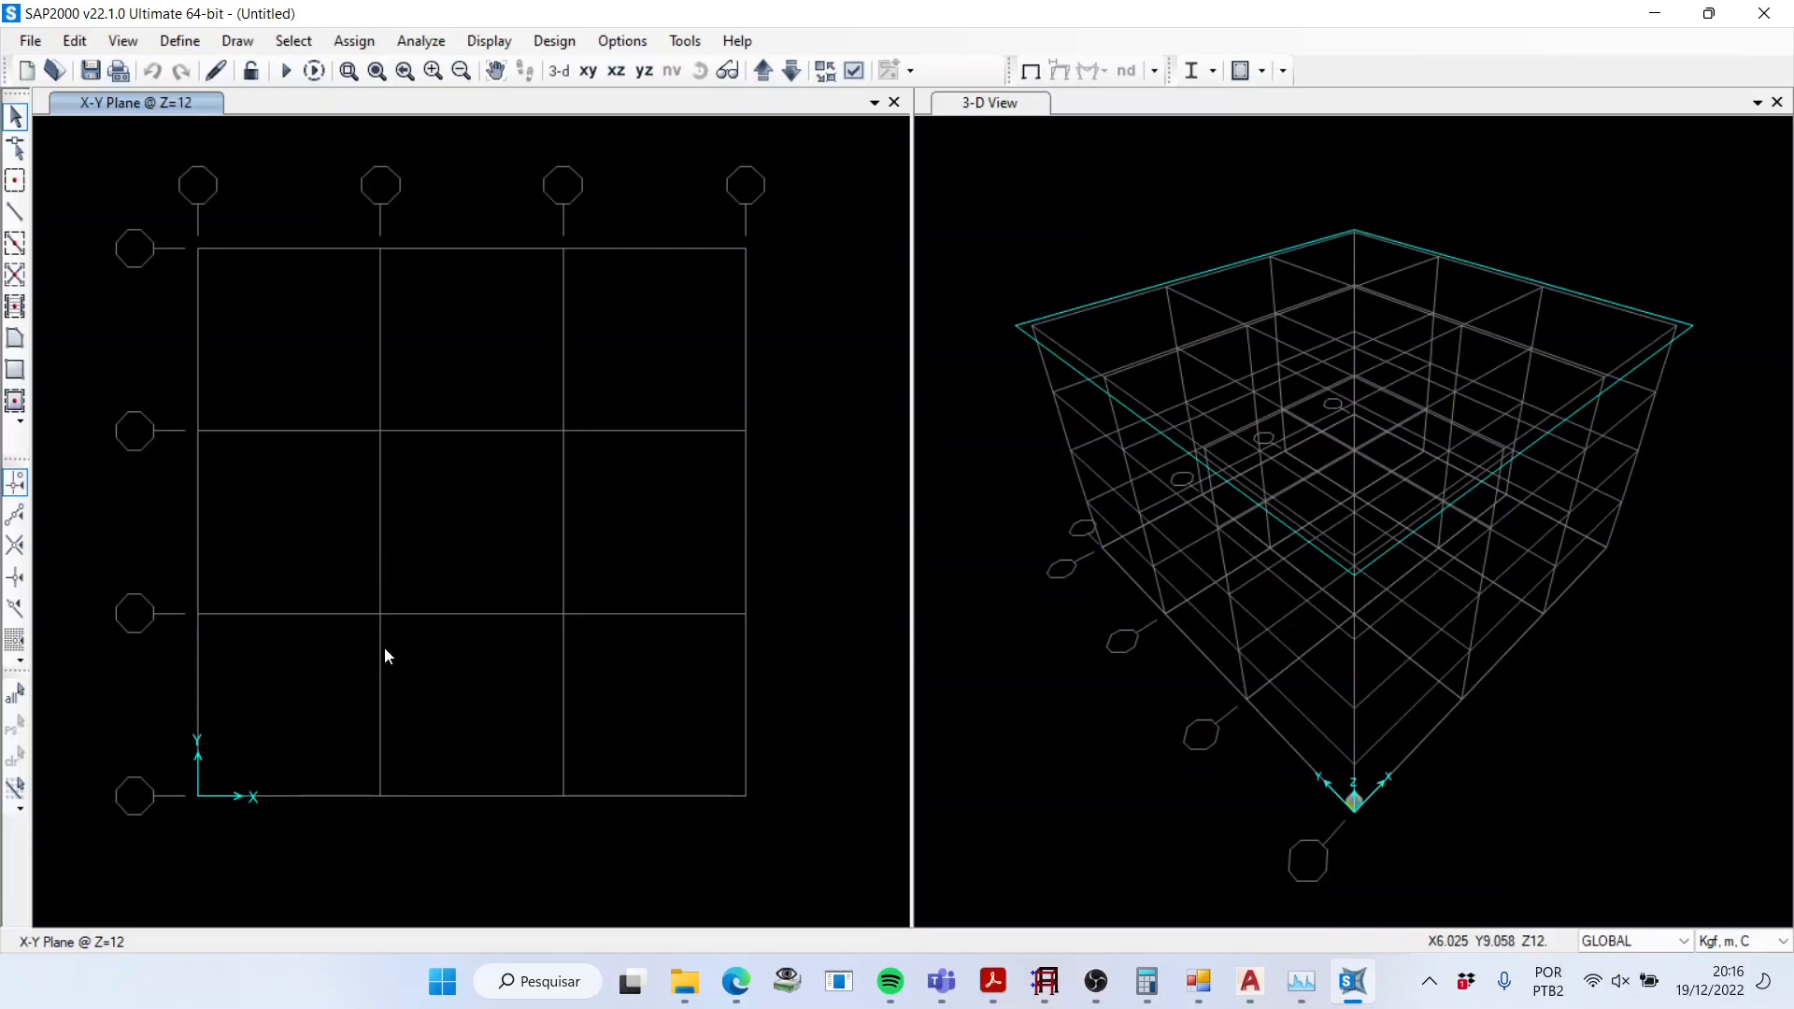
Step: Open the GLOBAL grid system data for editing and display the grids as spacing instead of ordinates
double_click(415, 615)
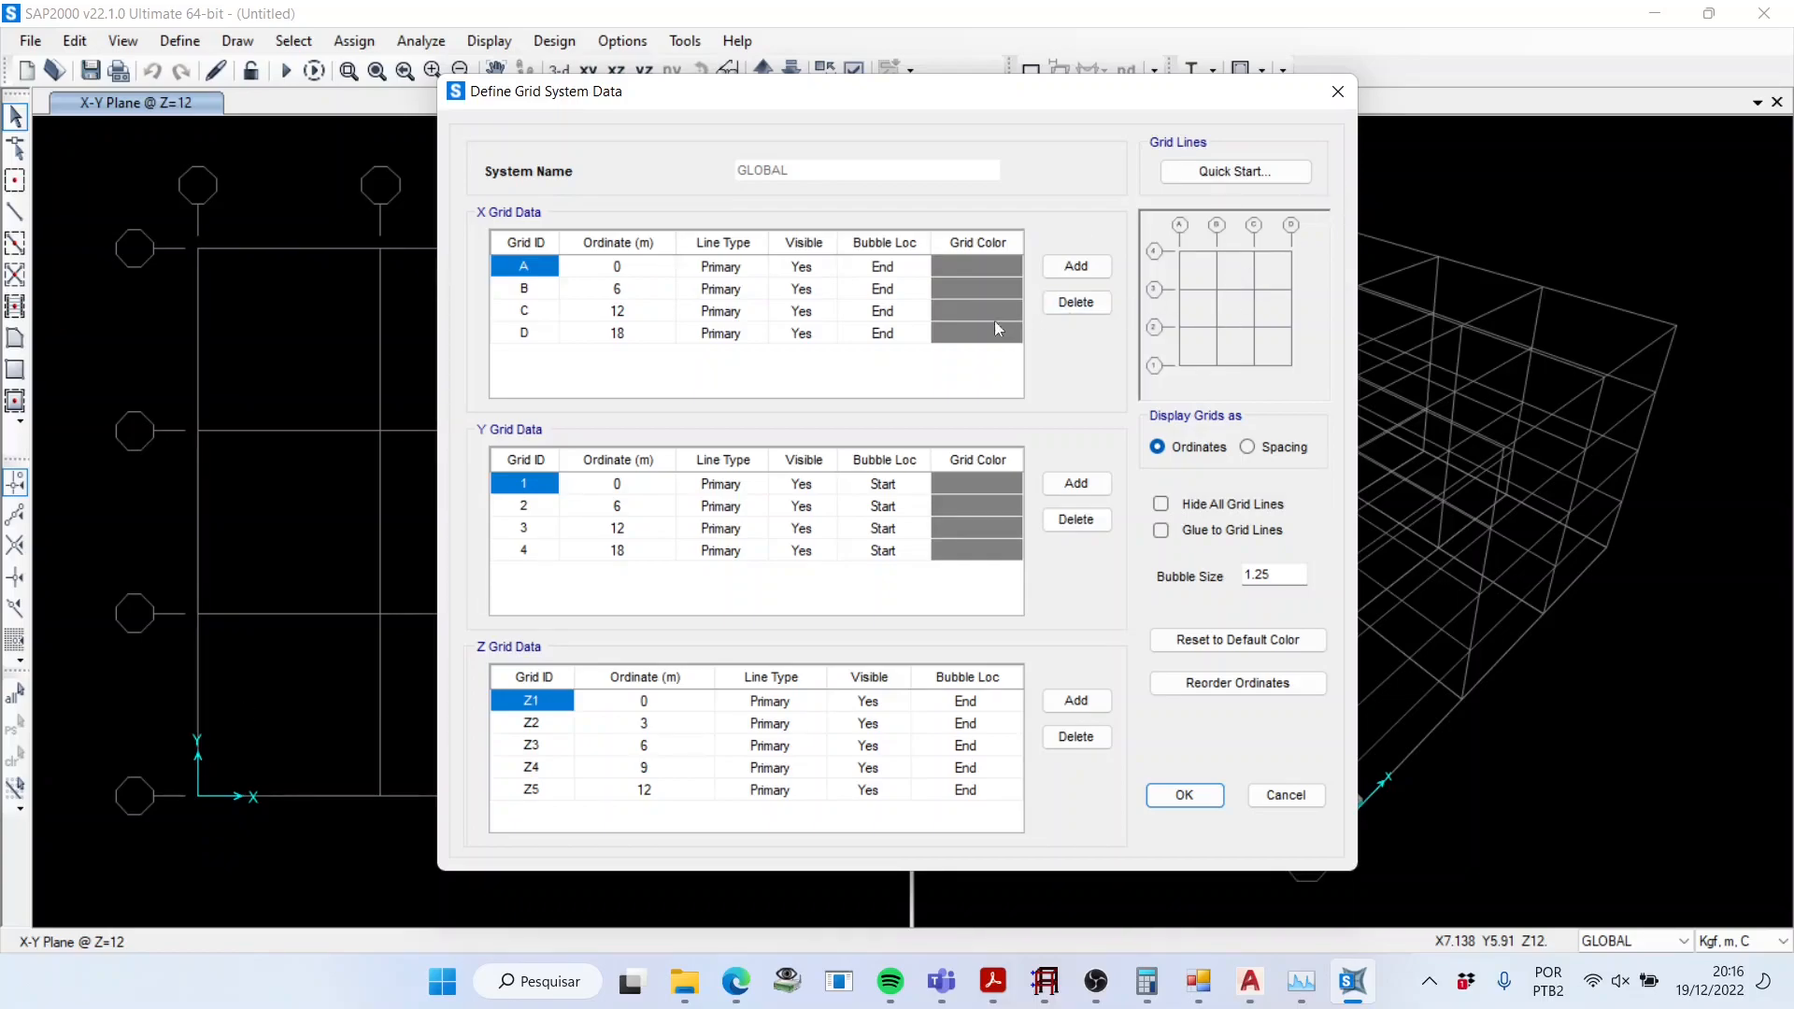
left_click(650, 271)
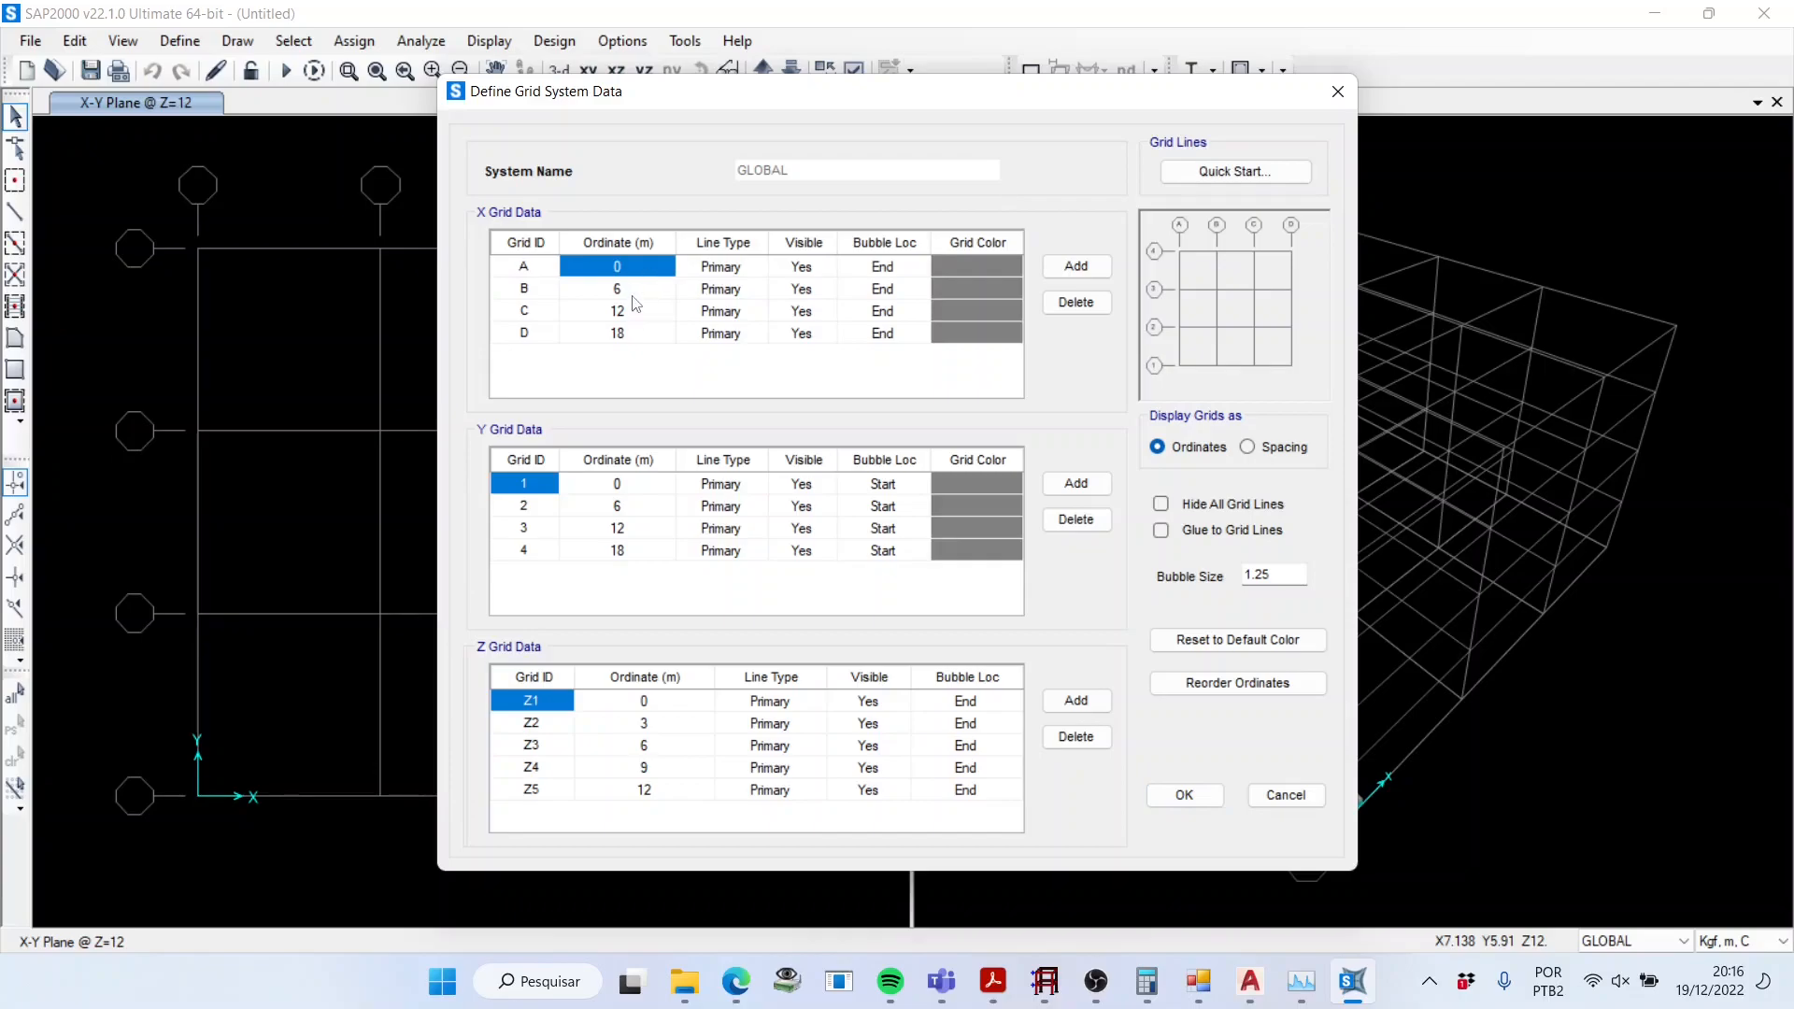
left_click(636, 297)
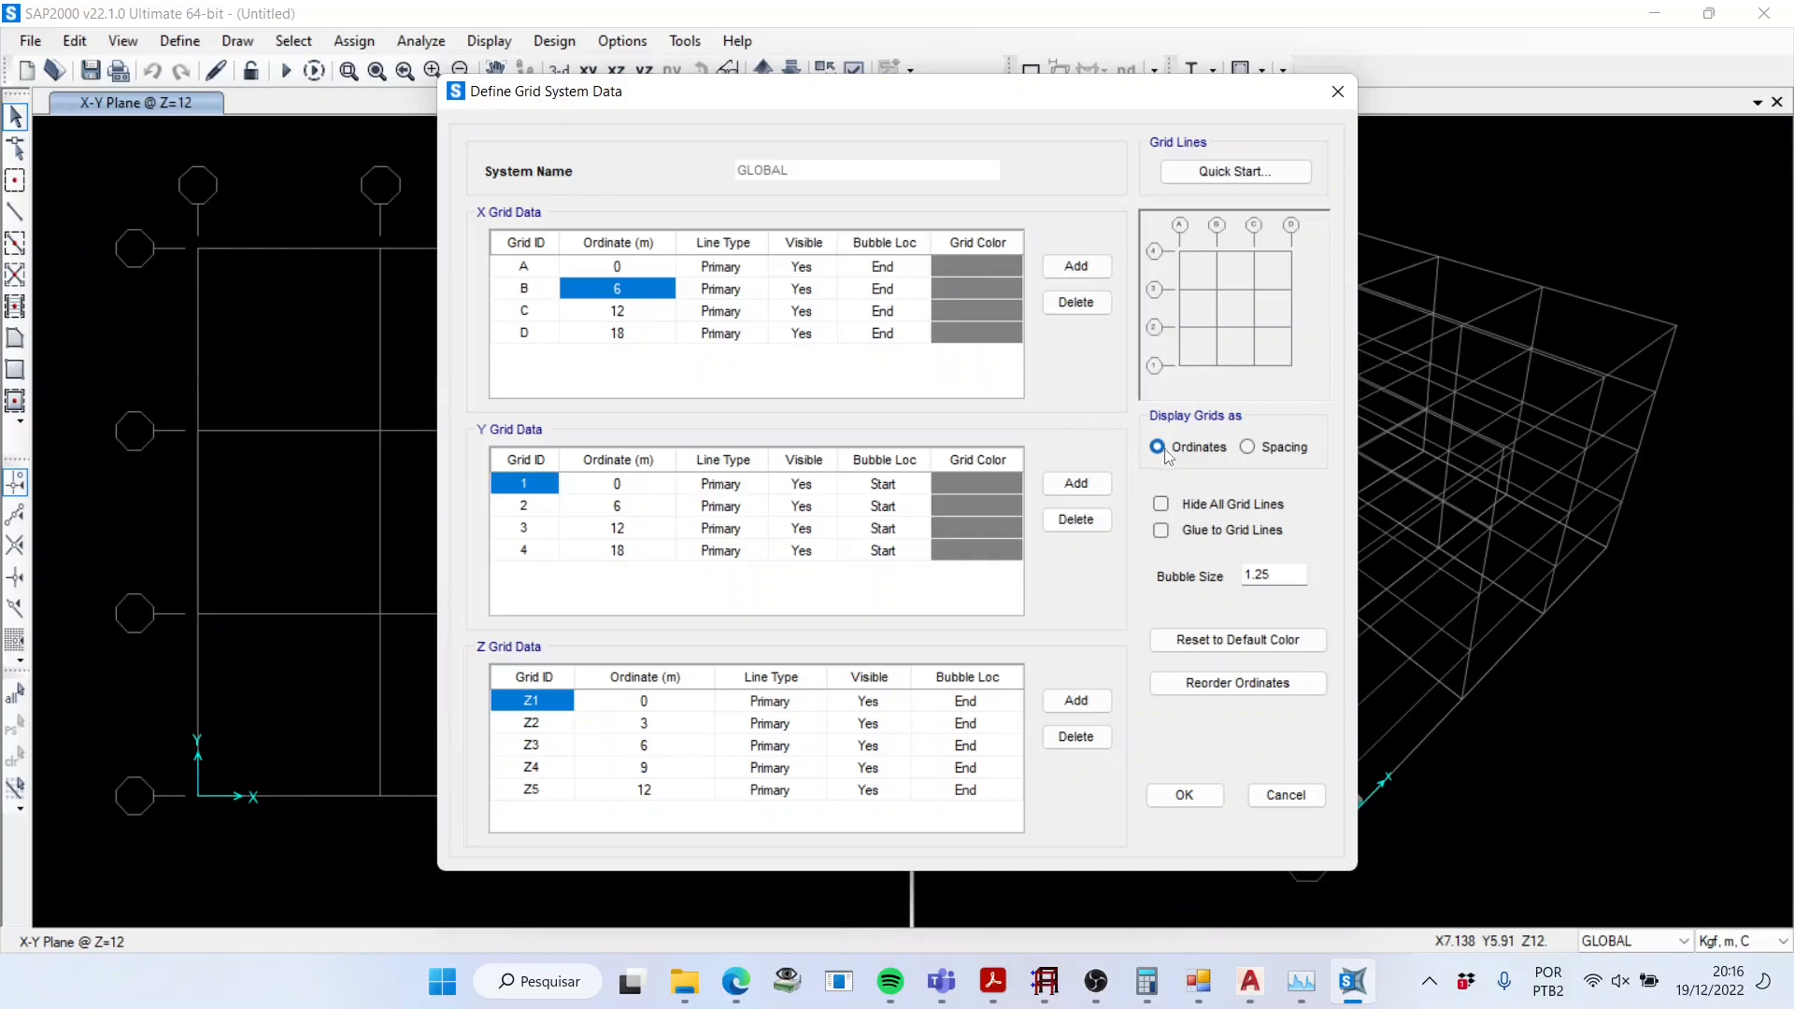
left_click(1248, 447)
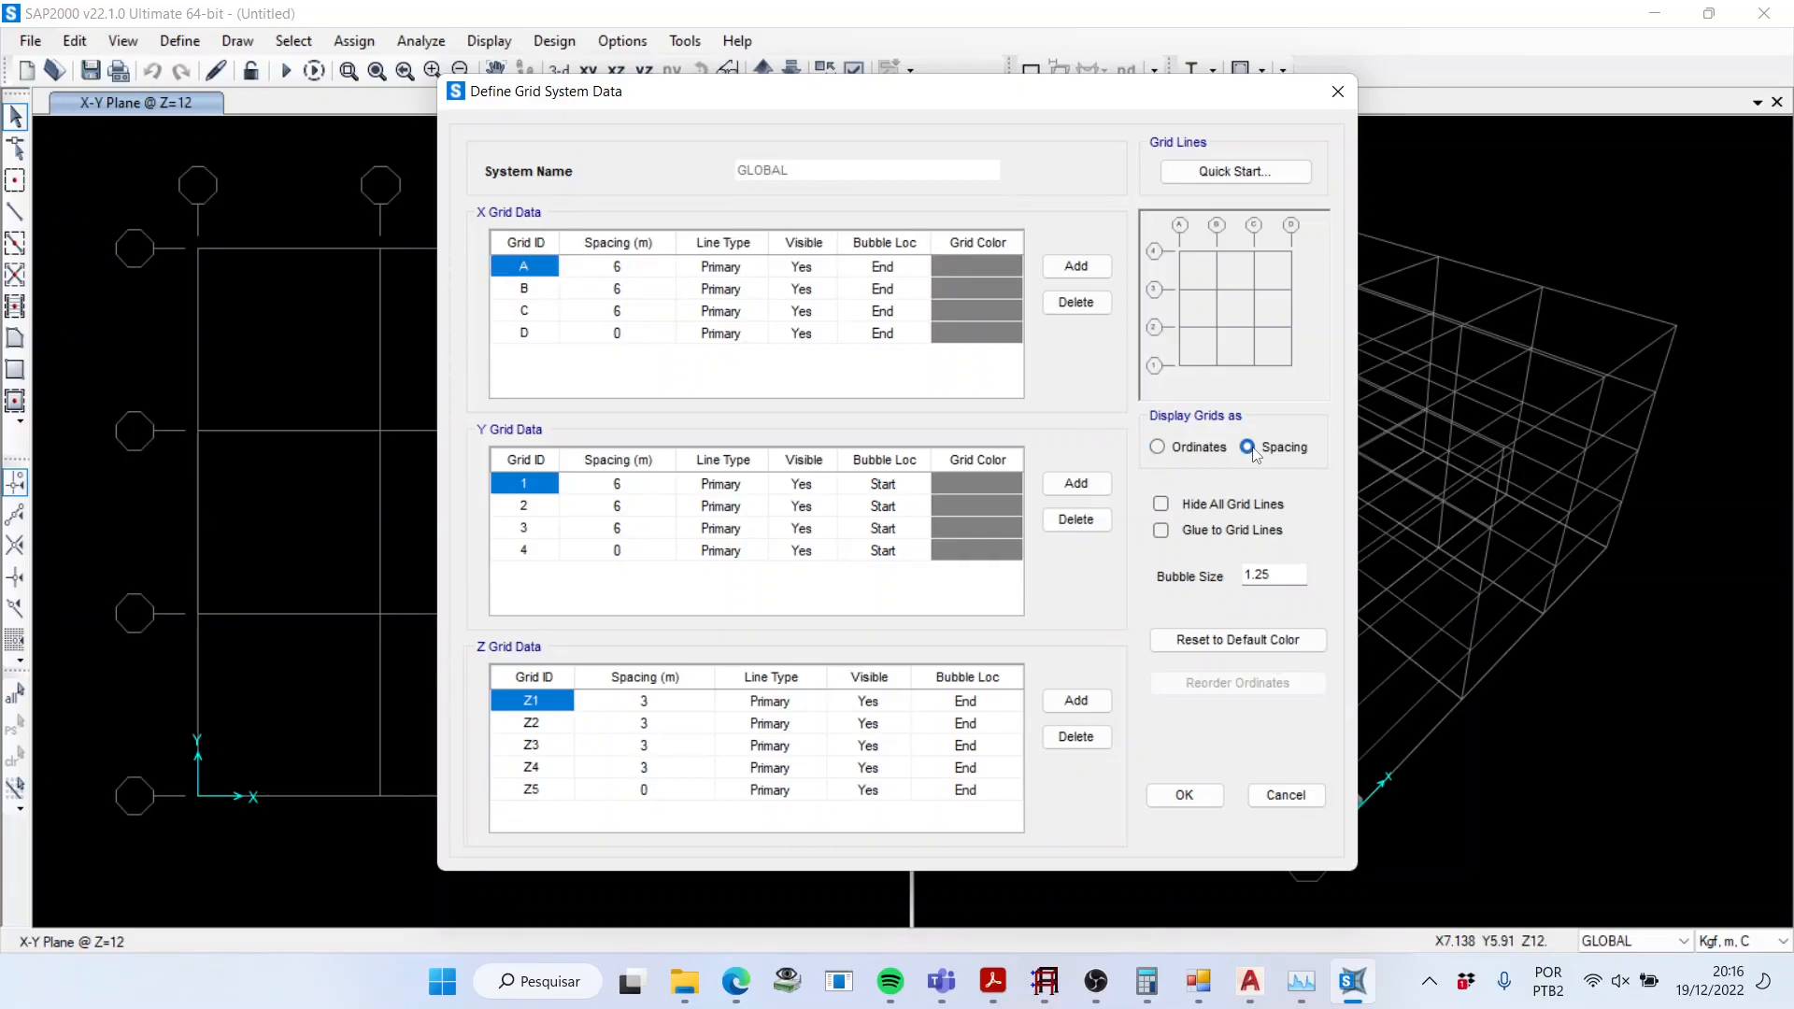
Step: Set the X grid spacing to 1 m for line A and 3 m for line B
left_click(634, 270)
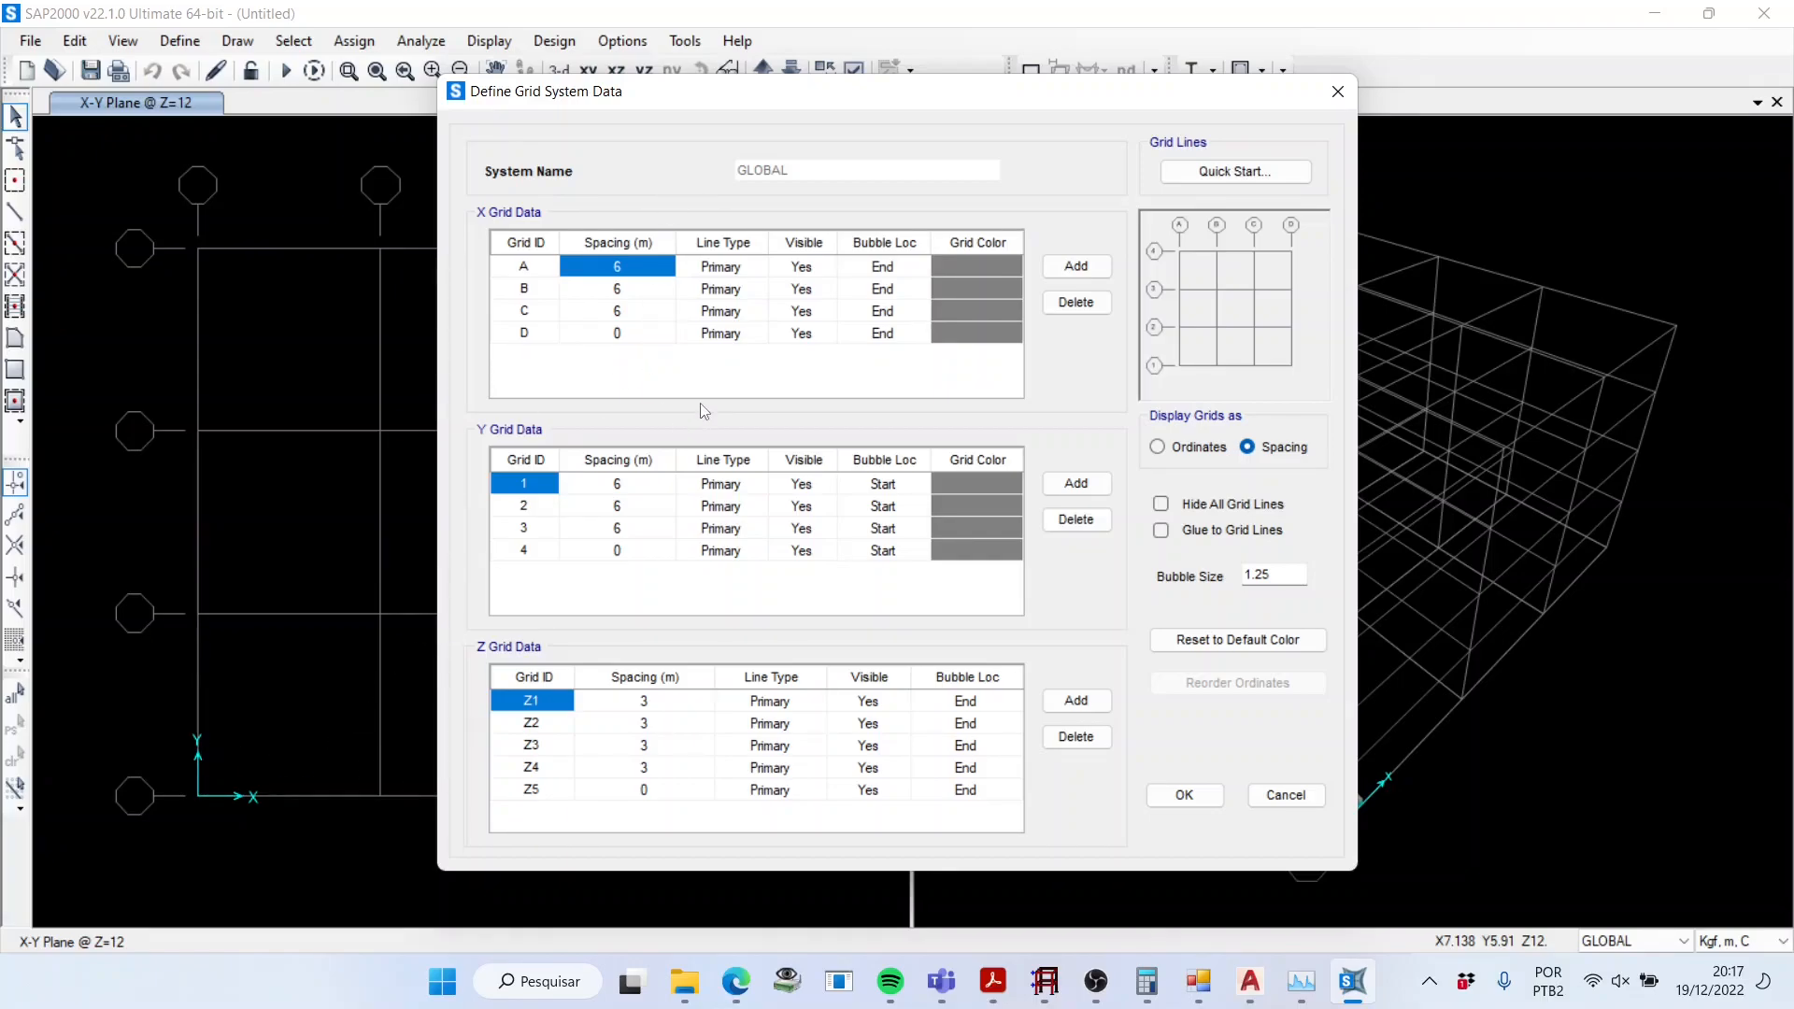
type("1")
left_click(652, 290)
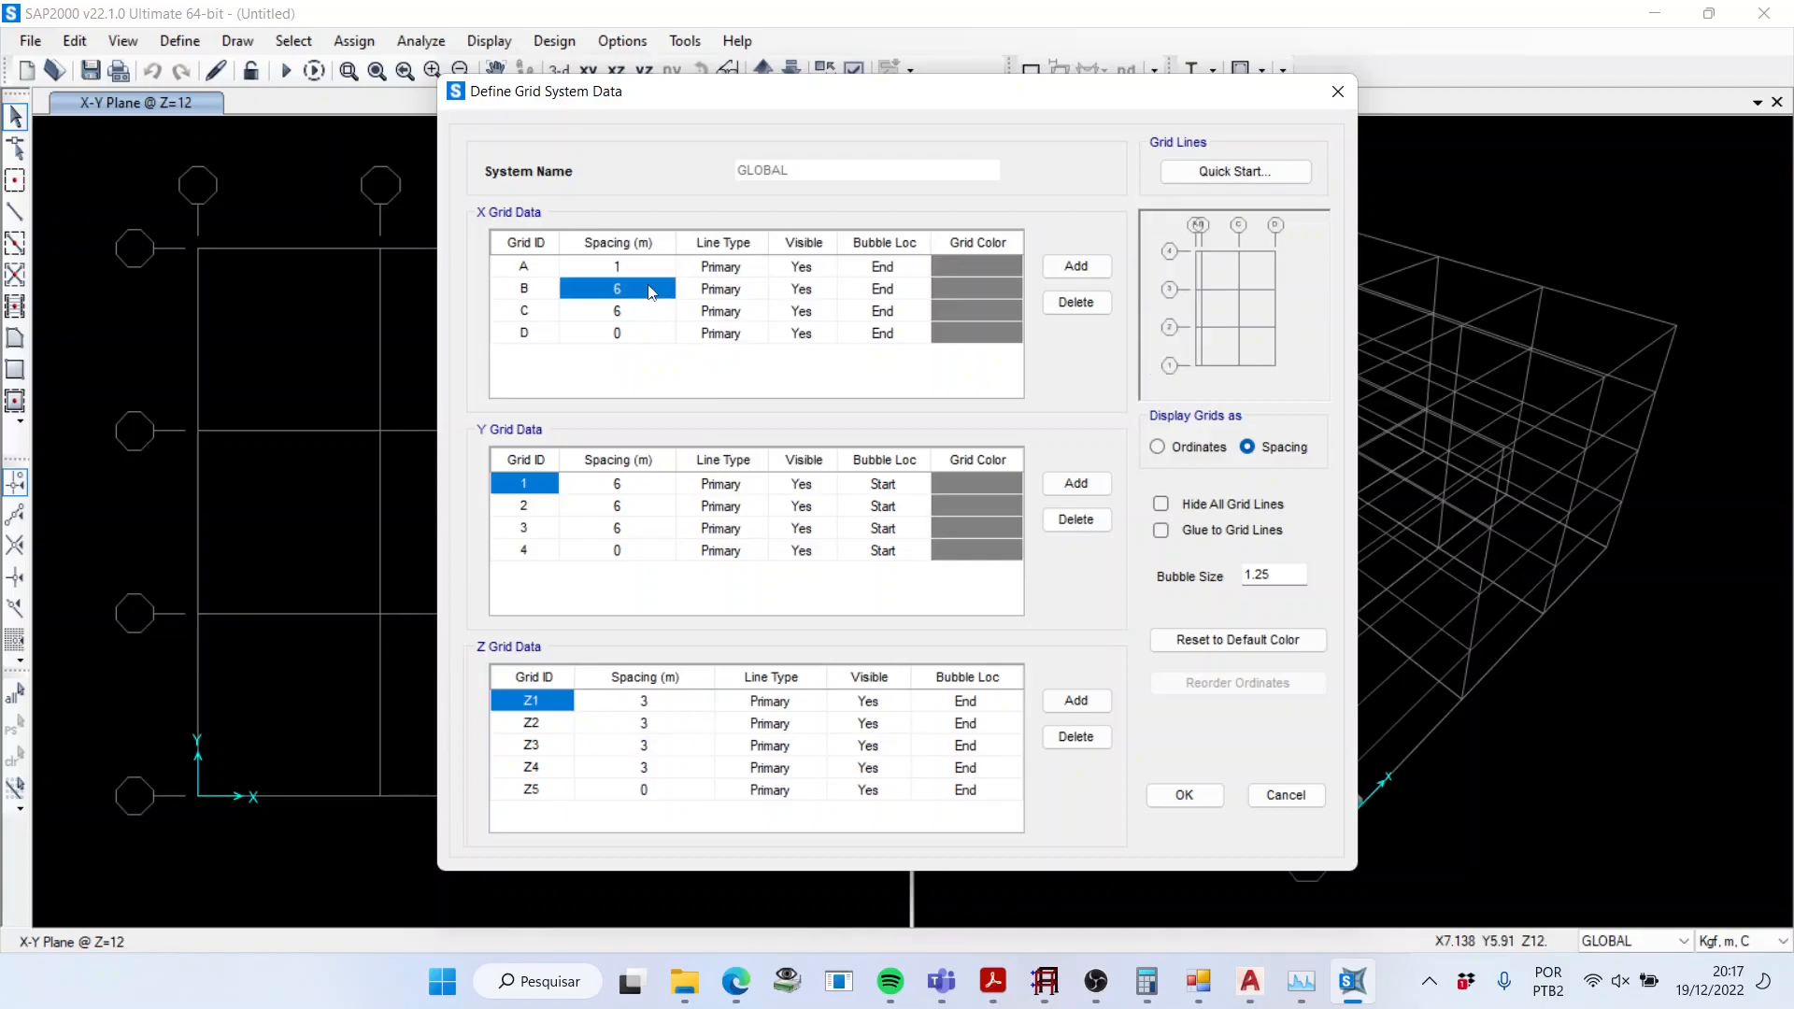
type("3")
left_click(658, 269)
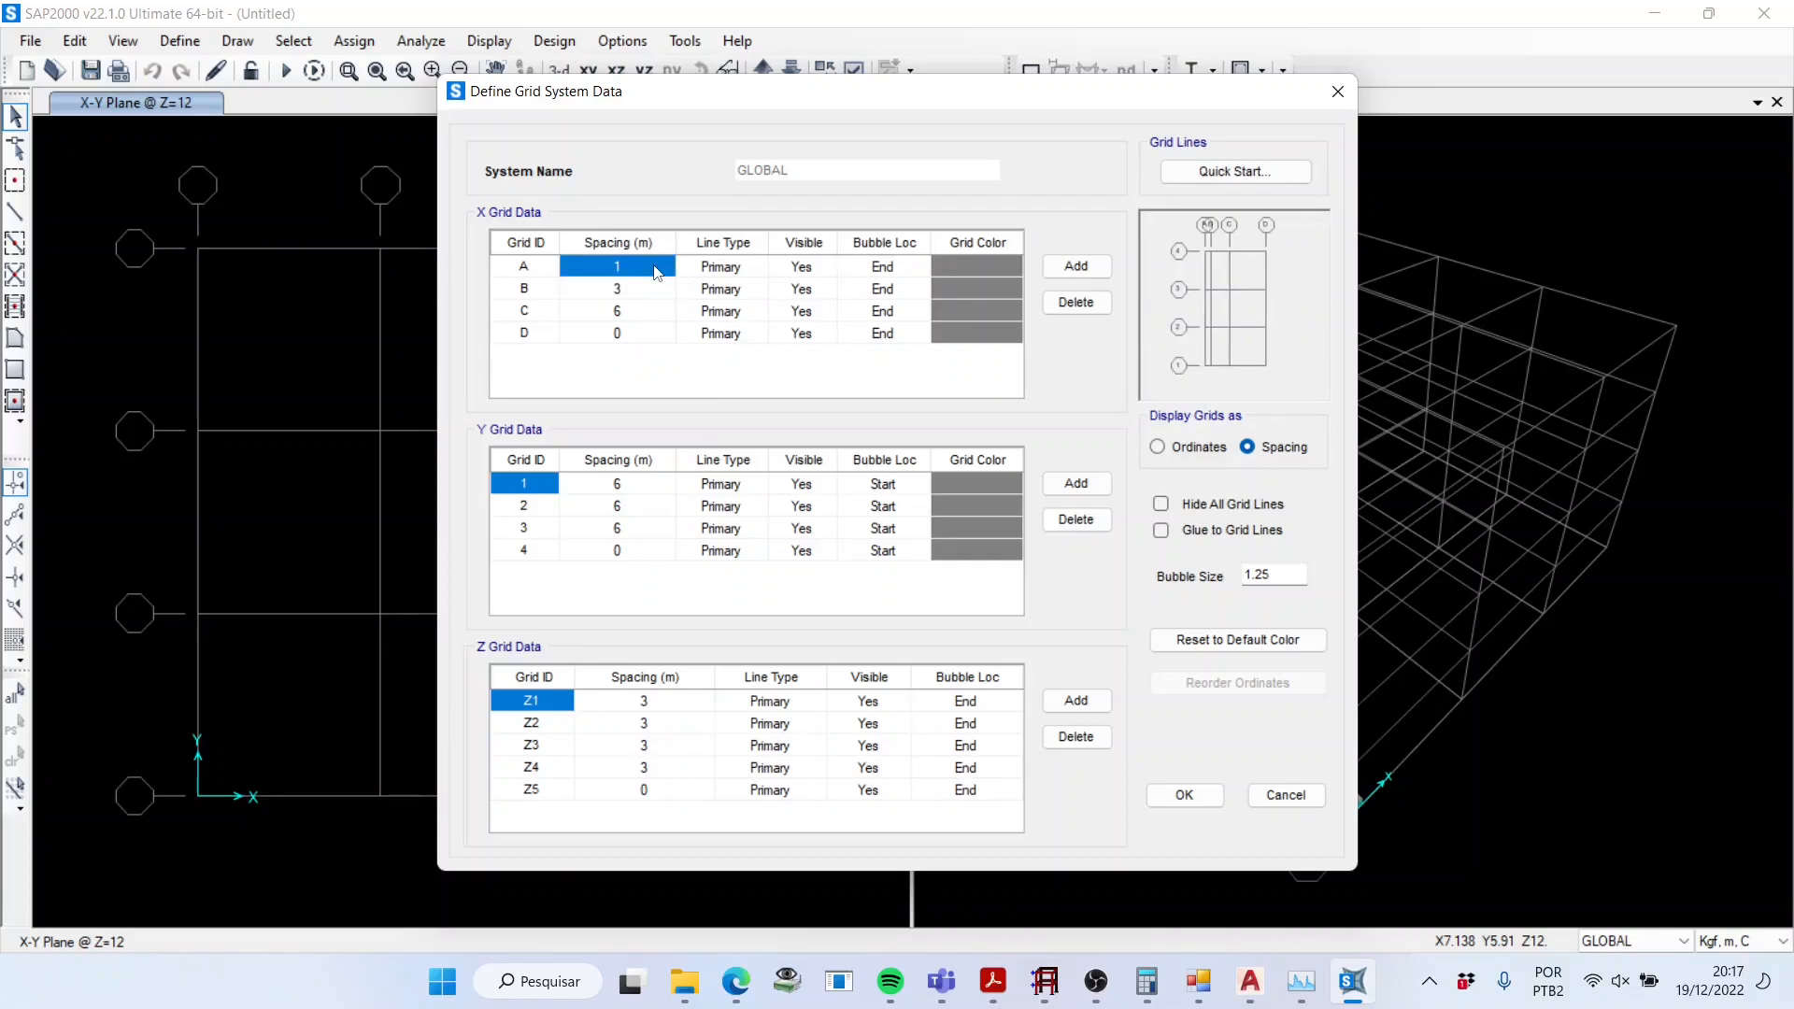
Step: Delete the last line of the X grid, leaving lines A to C, and apply the grid changes to the model views
left_click(642, 336)
left_click(1077, 302)
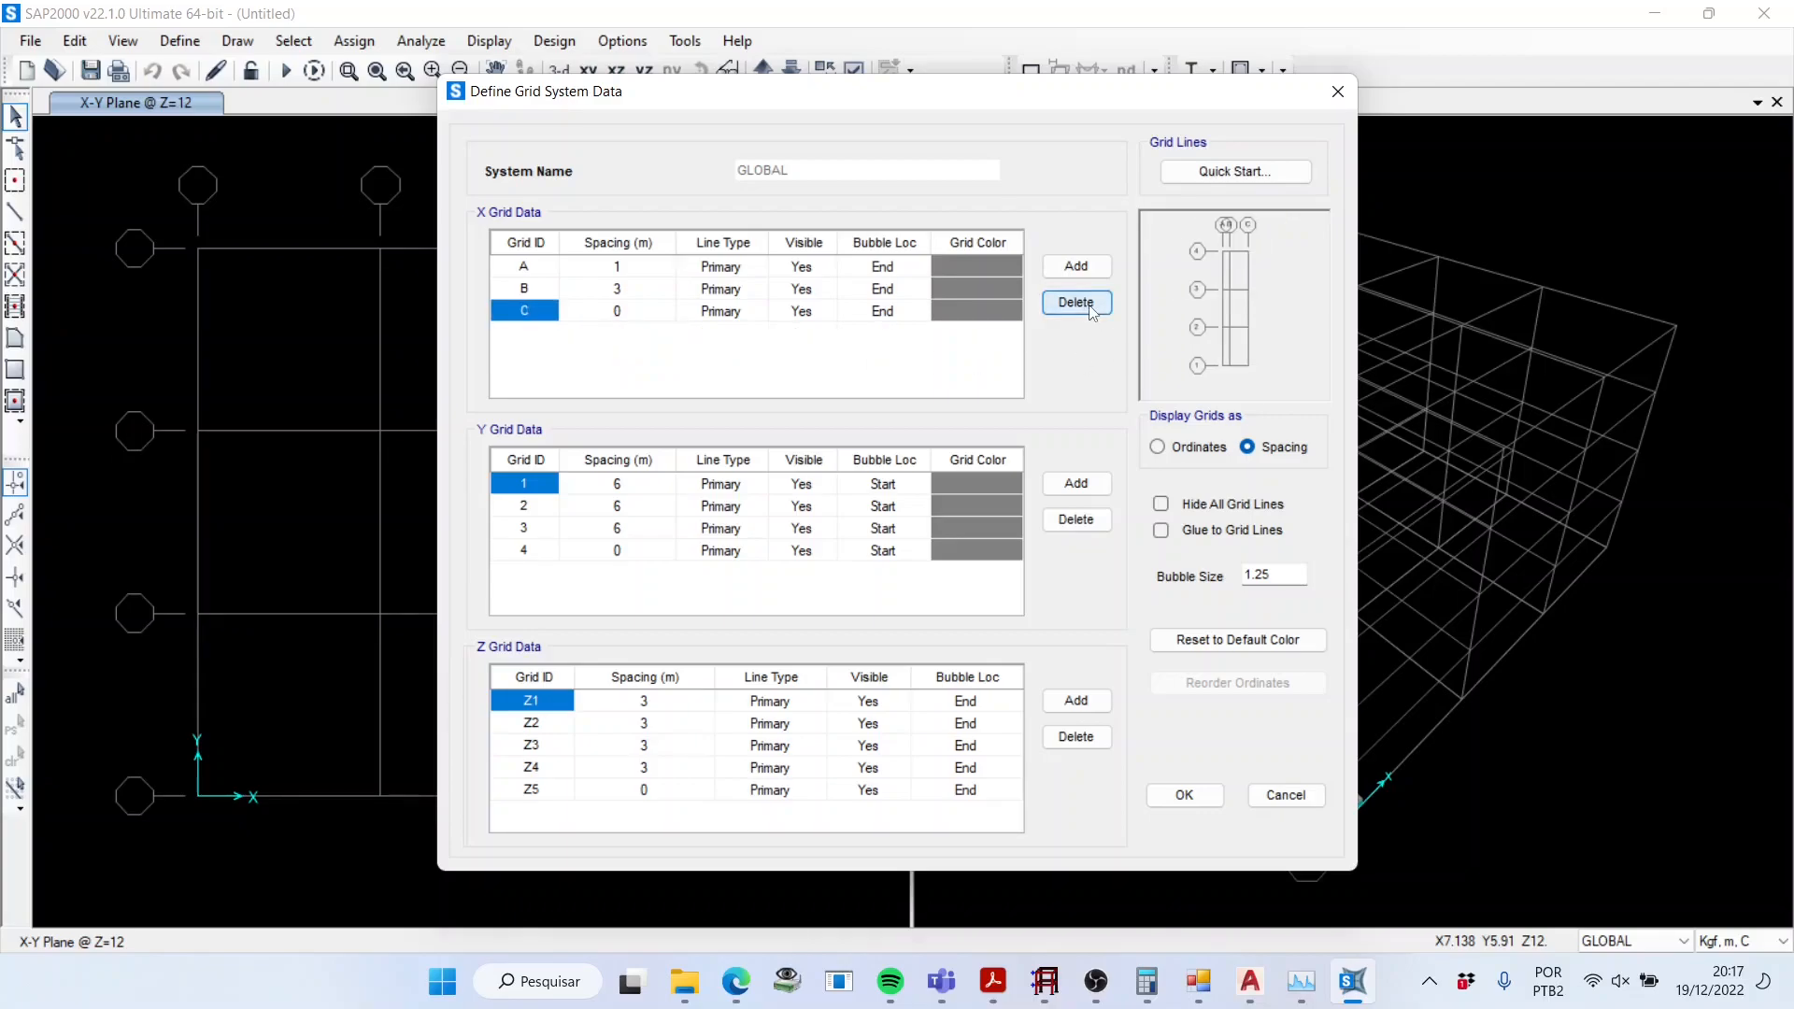
left_click(628, 273)
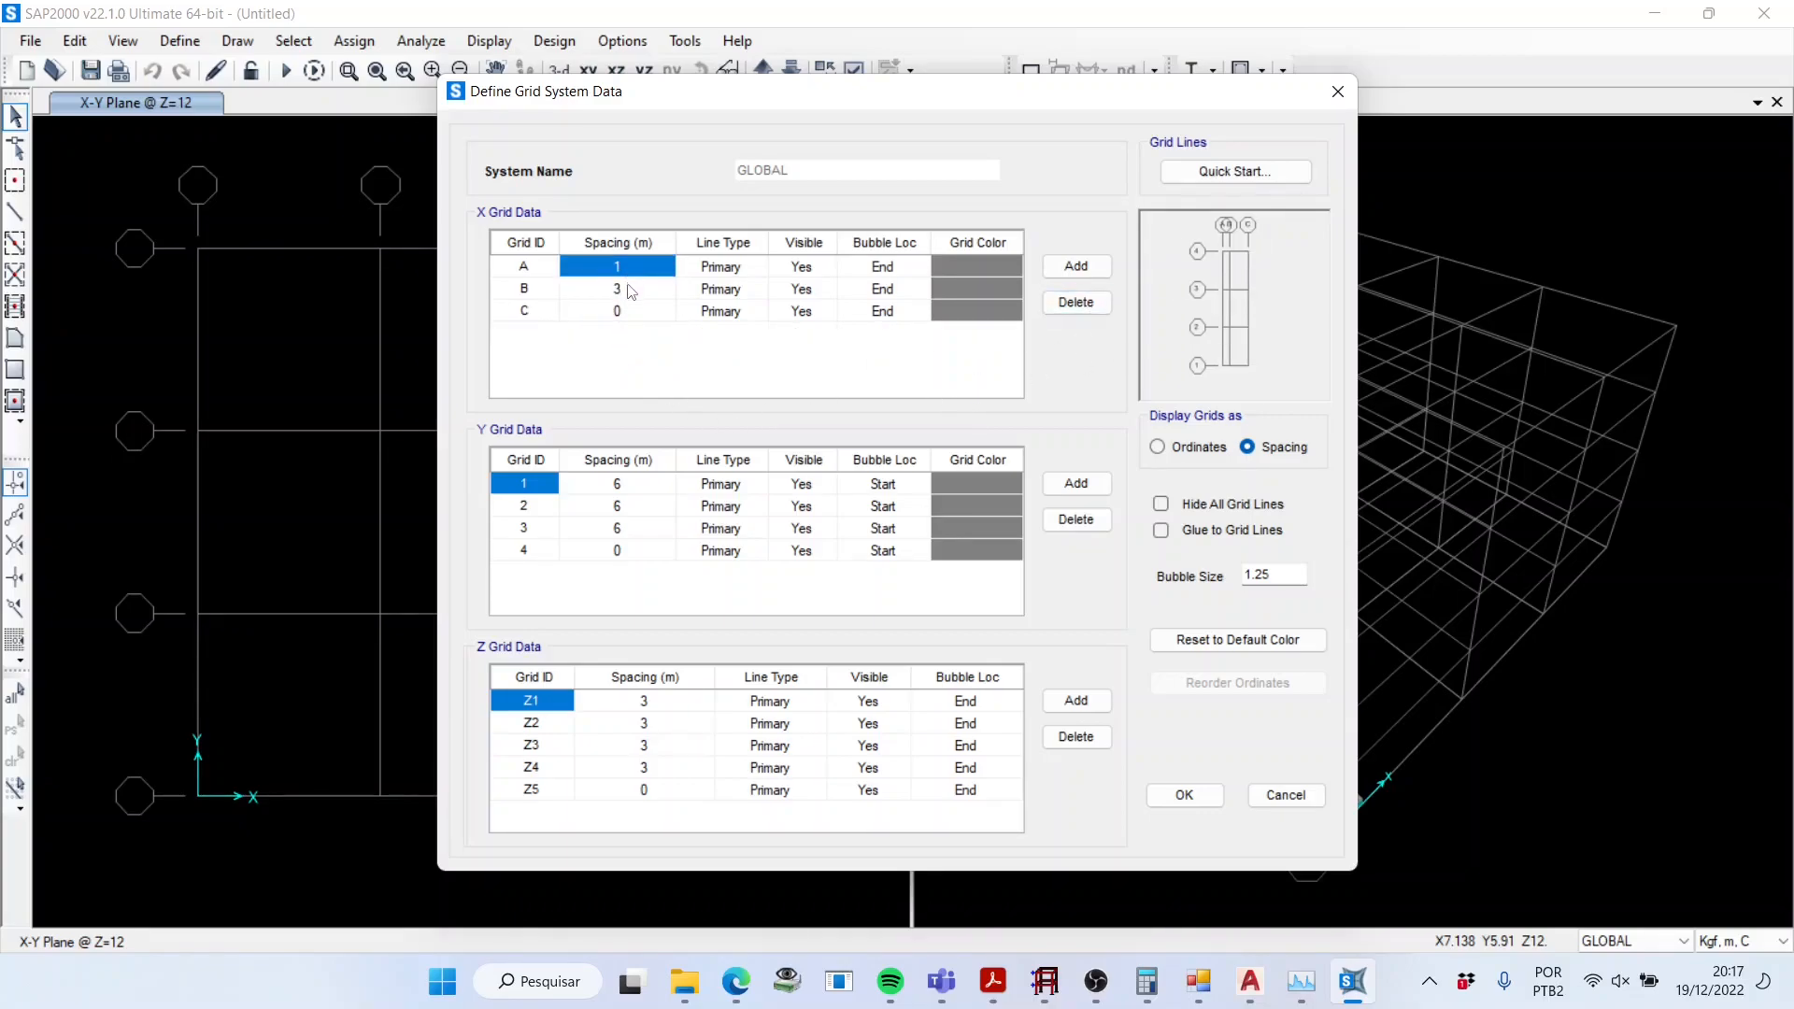
left_click(630, 295)
left_click(637, 312)
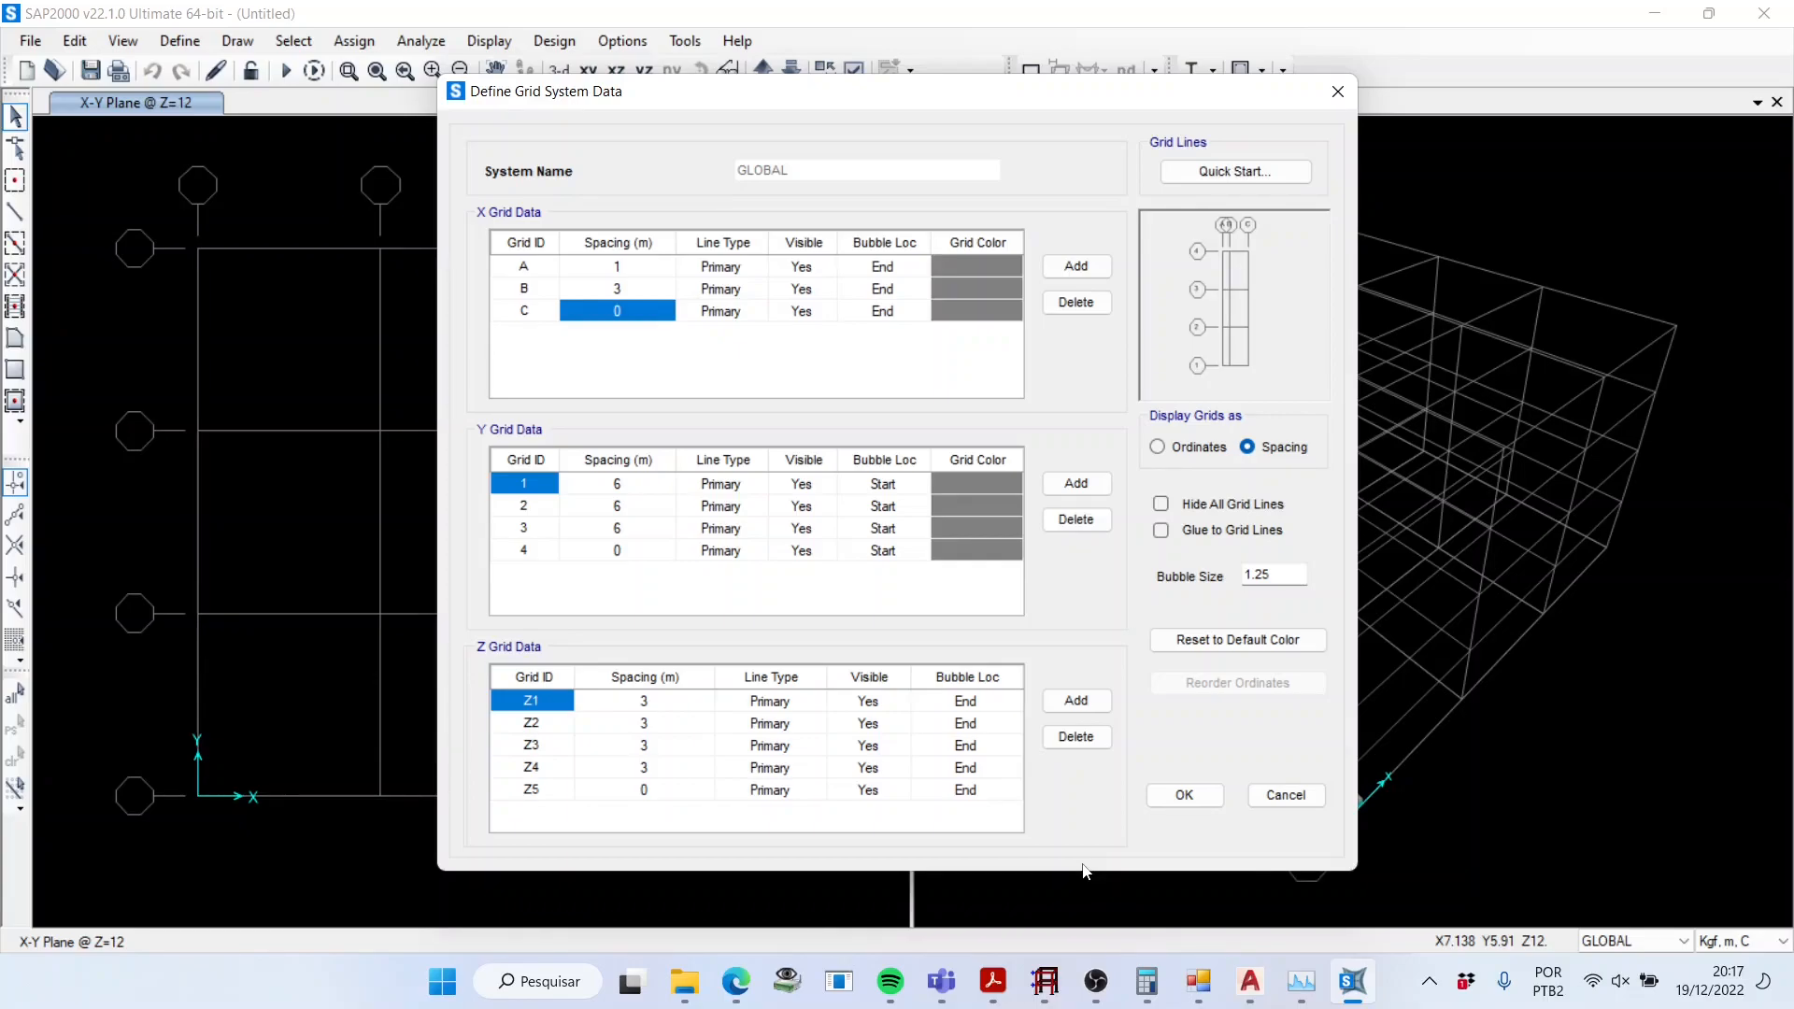
left_click(1163, 797)
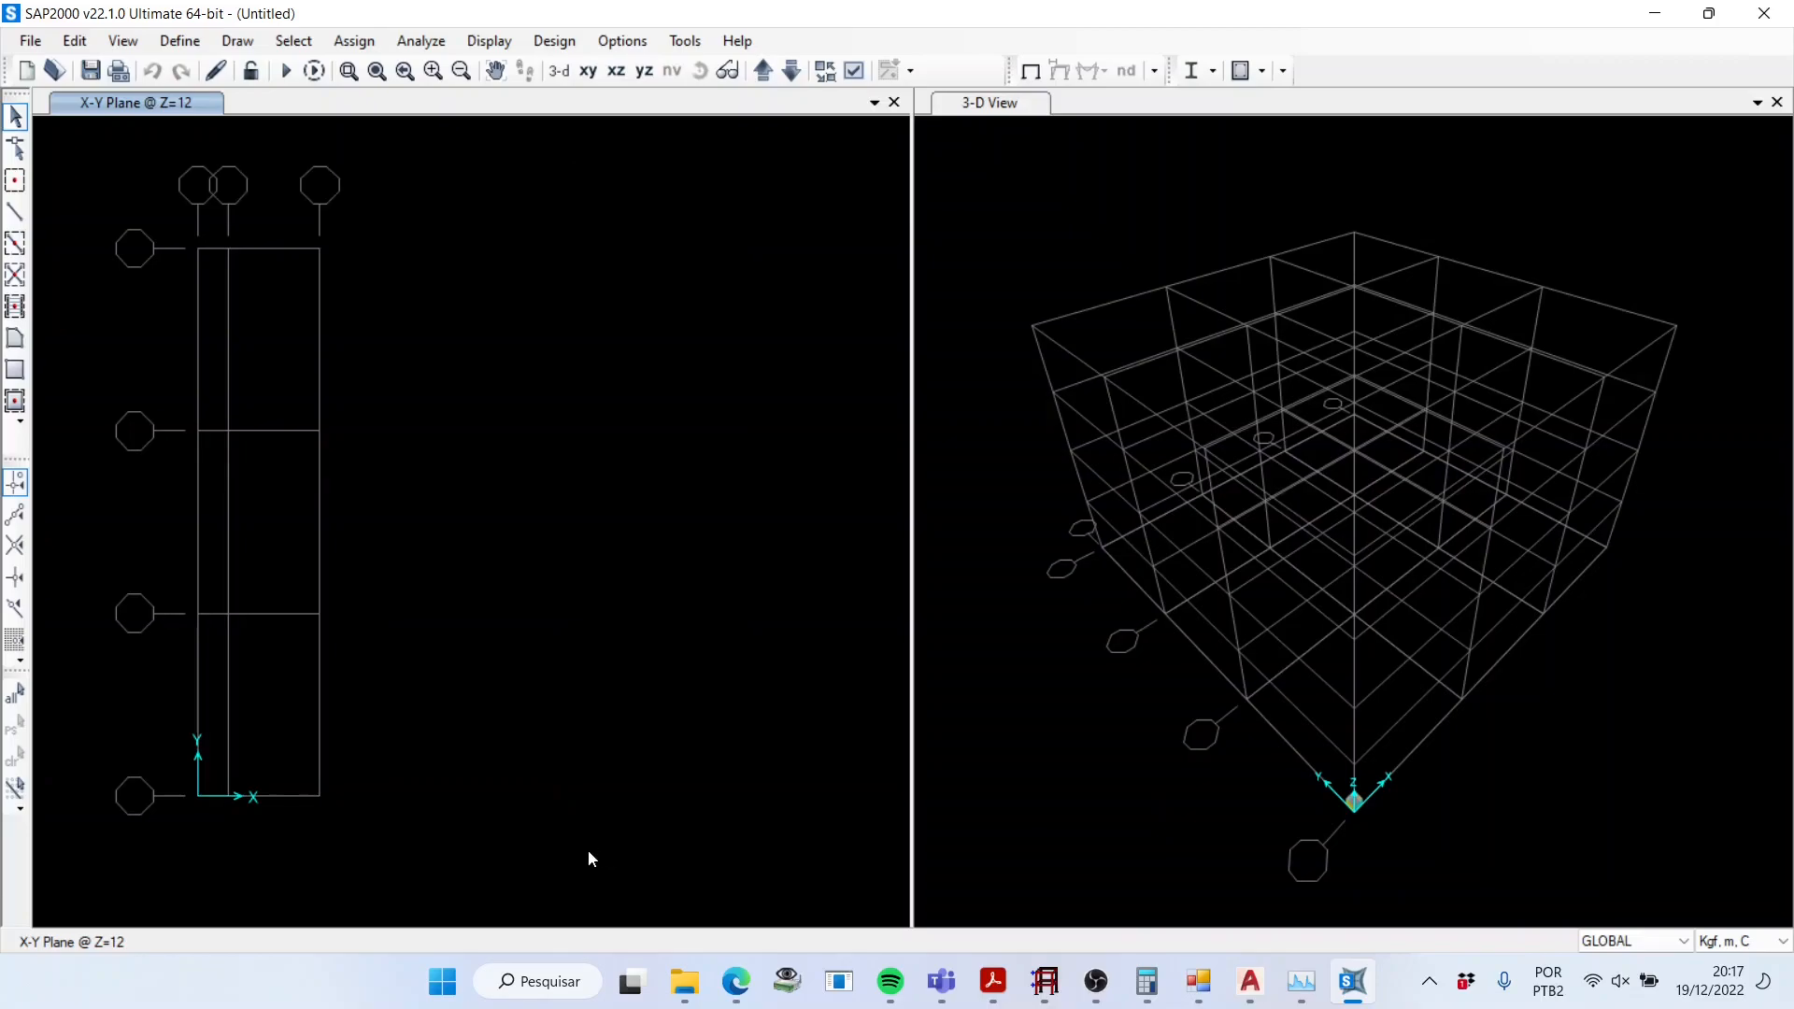
left_click(592, 790)
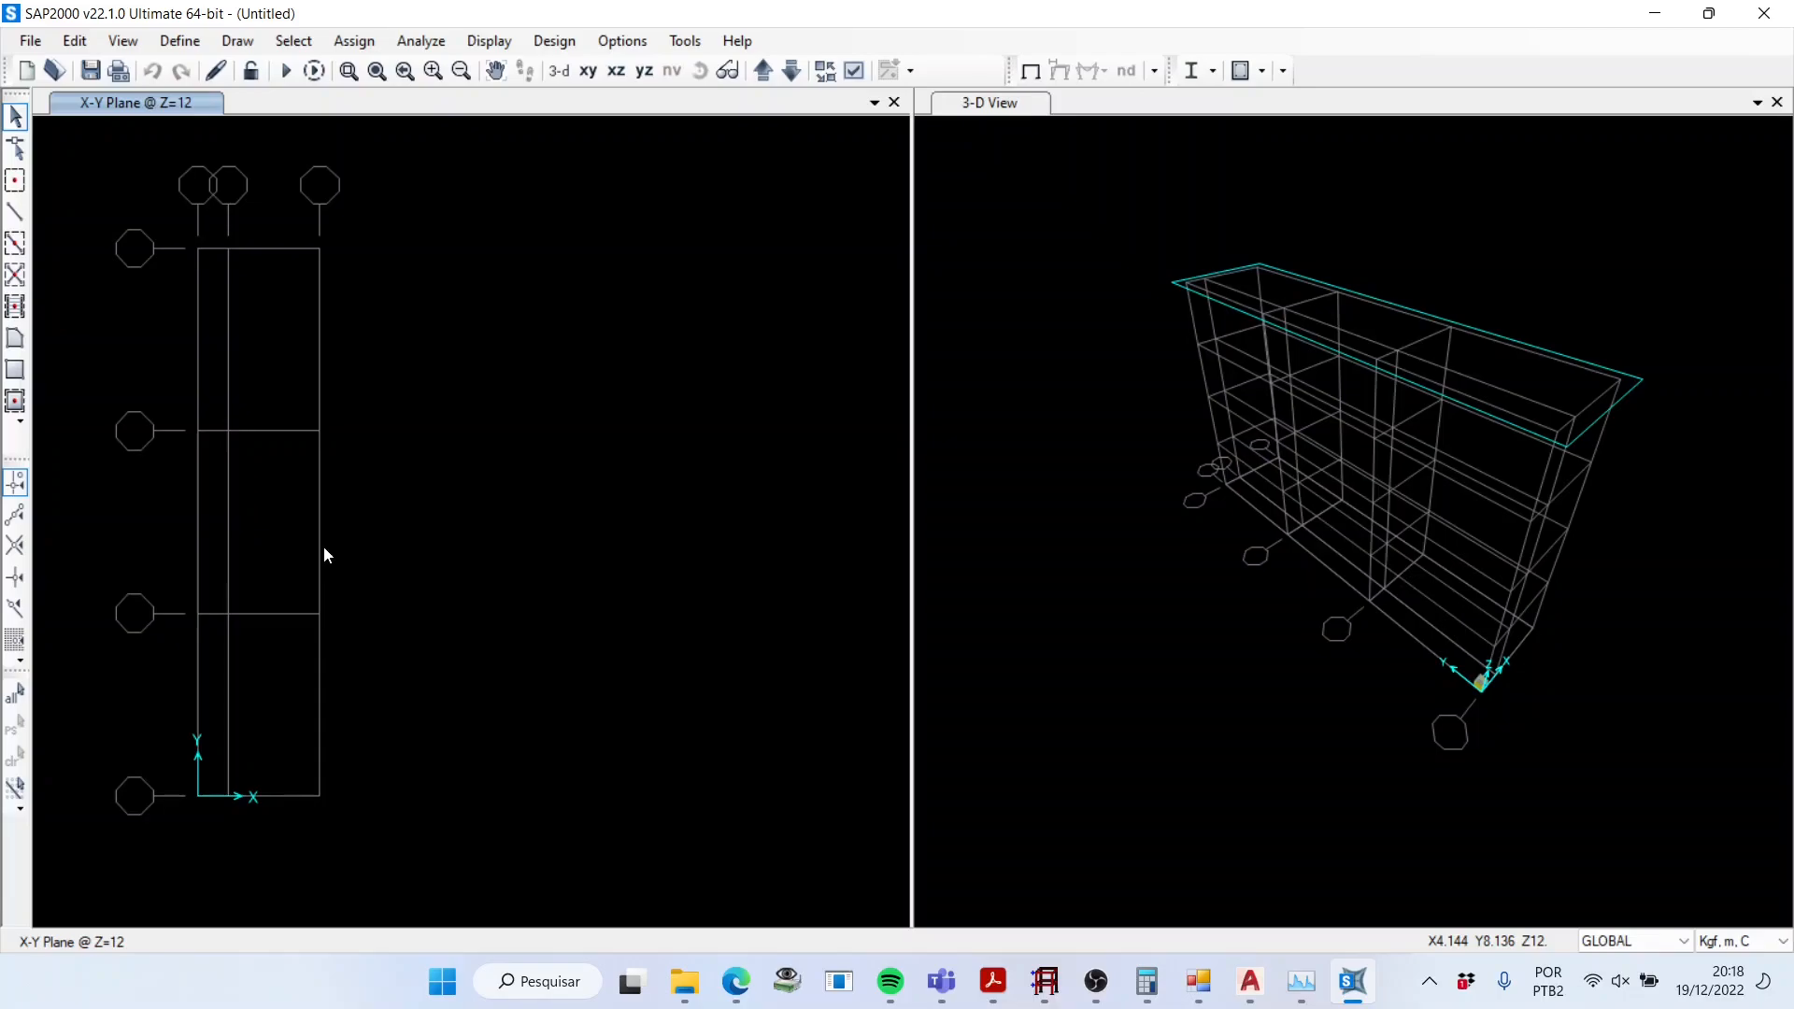
Step: Change the display background colour to white in the Assign Colors settings
left_click(620, 42)
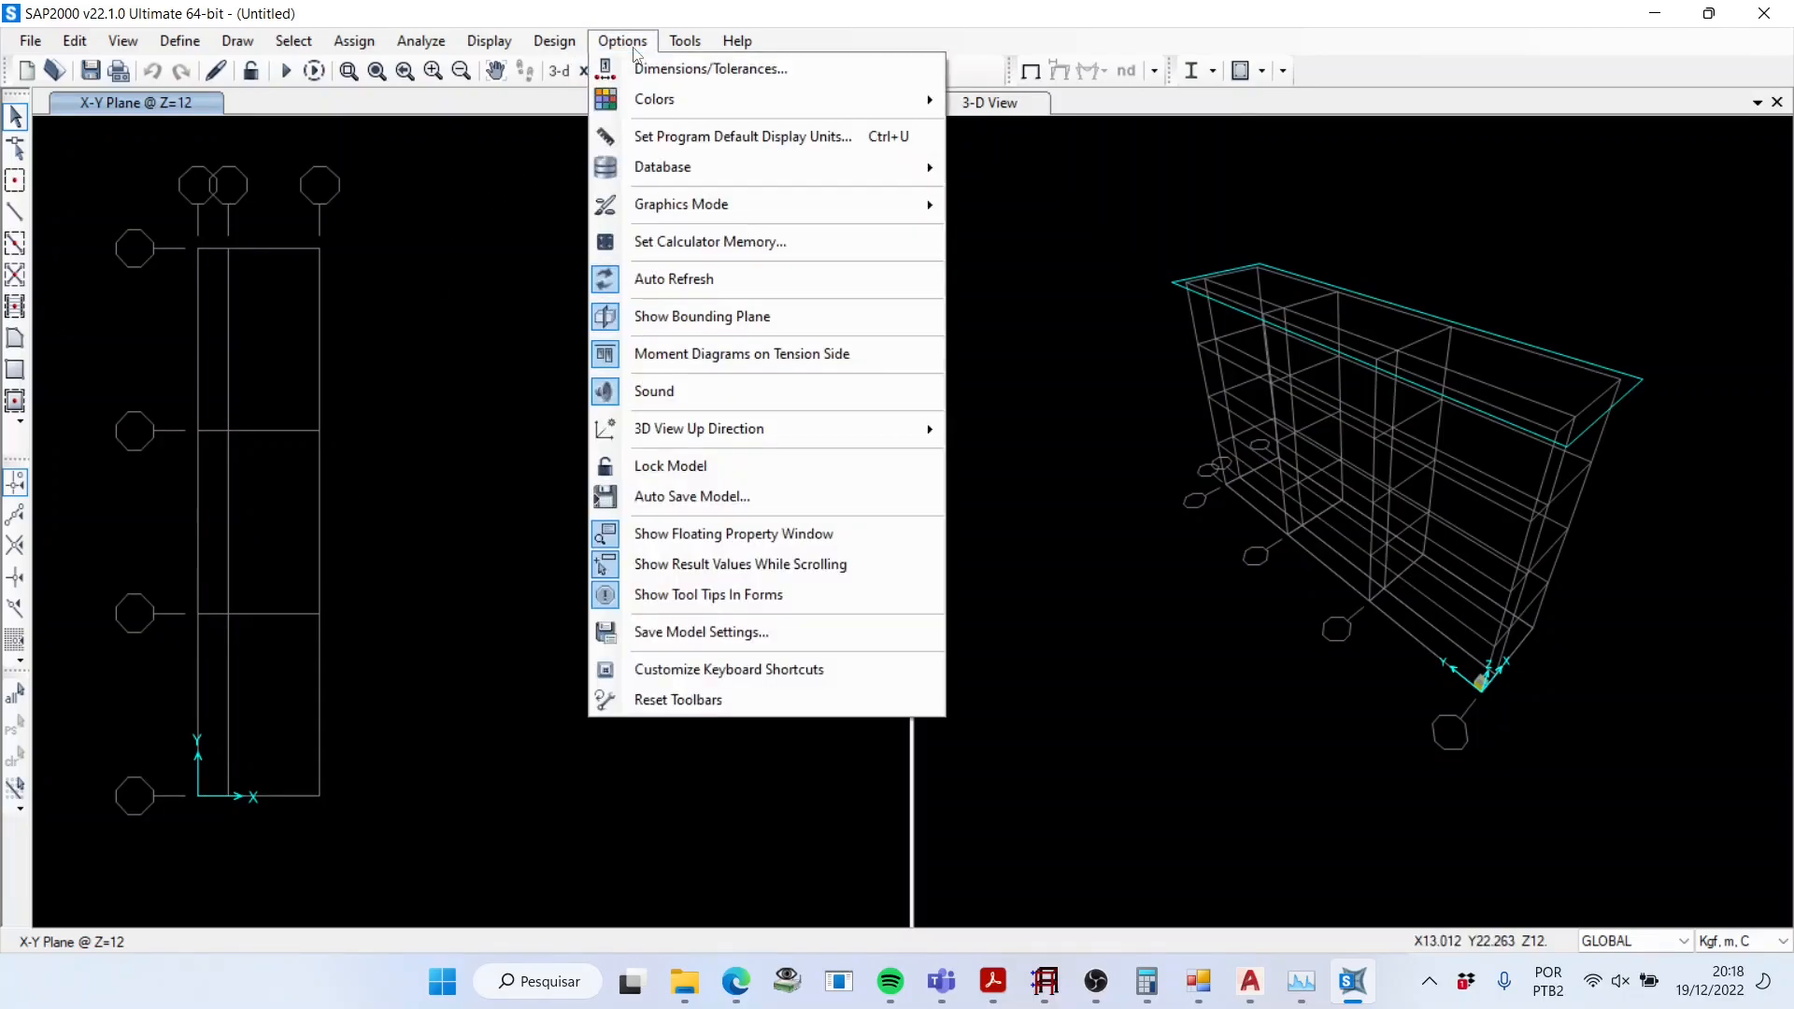
mouse_move(711, 99)
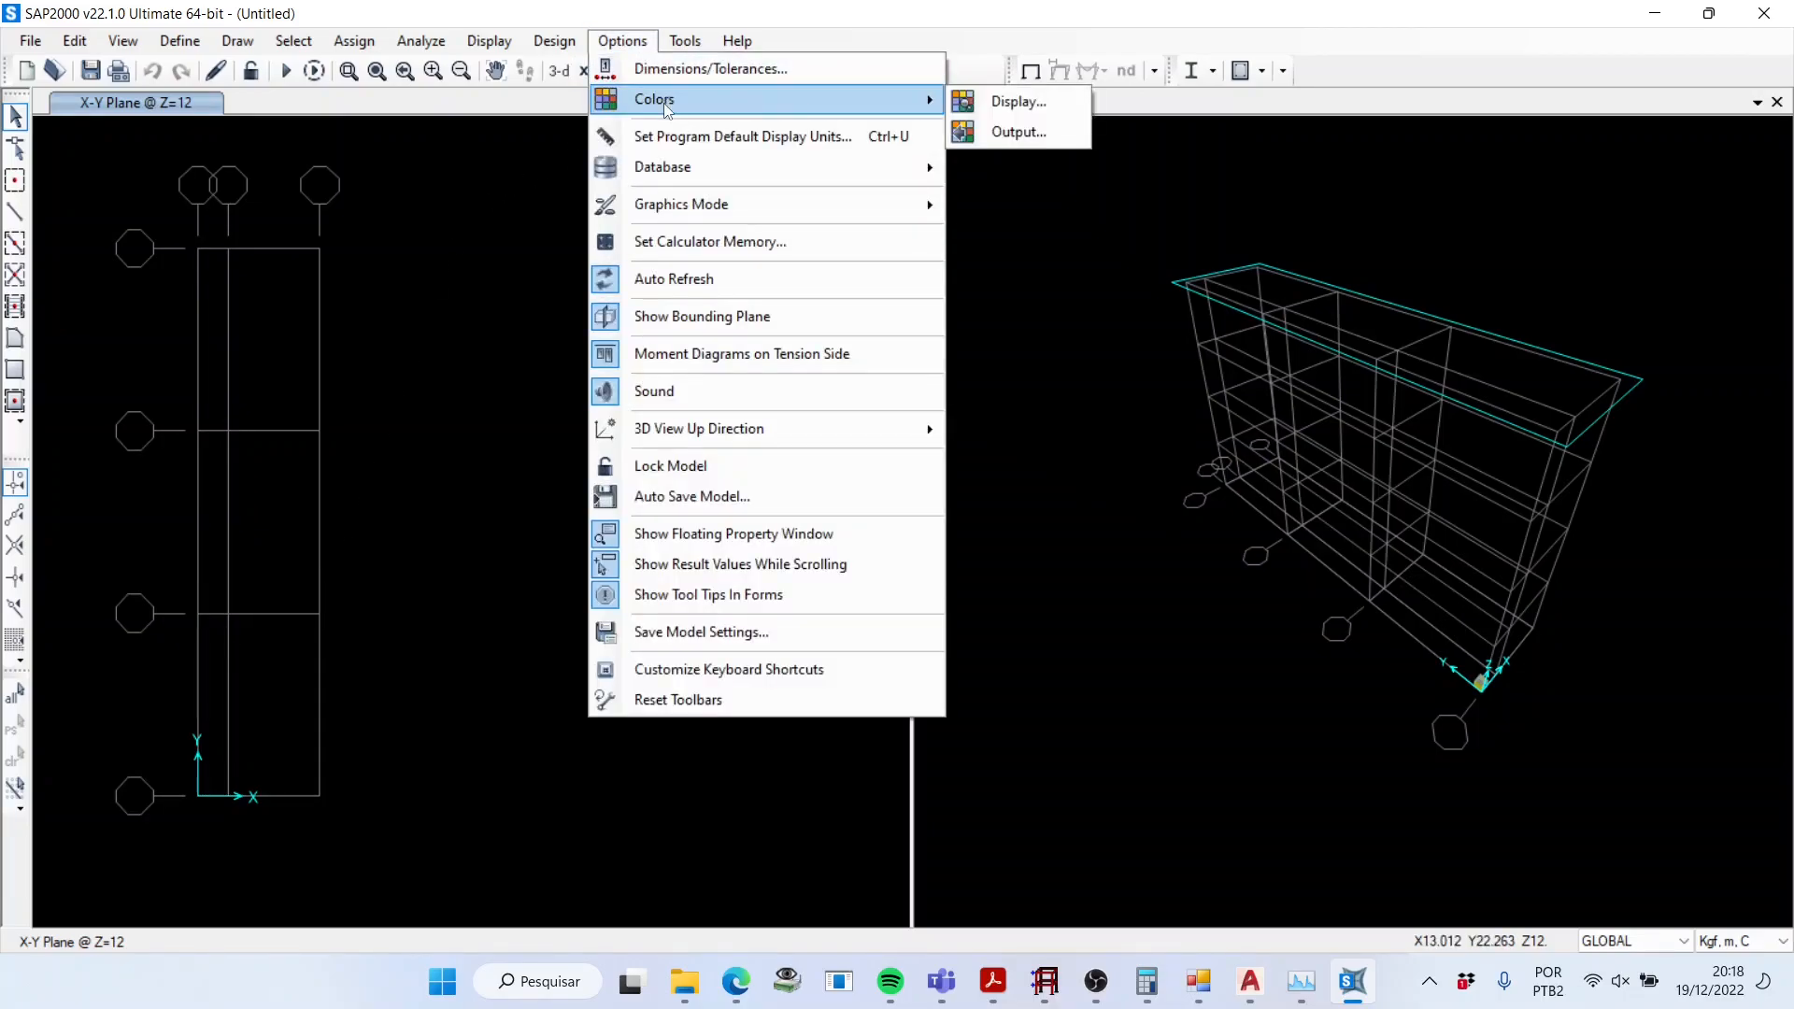
left_click(1000, 103)
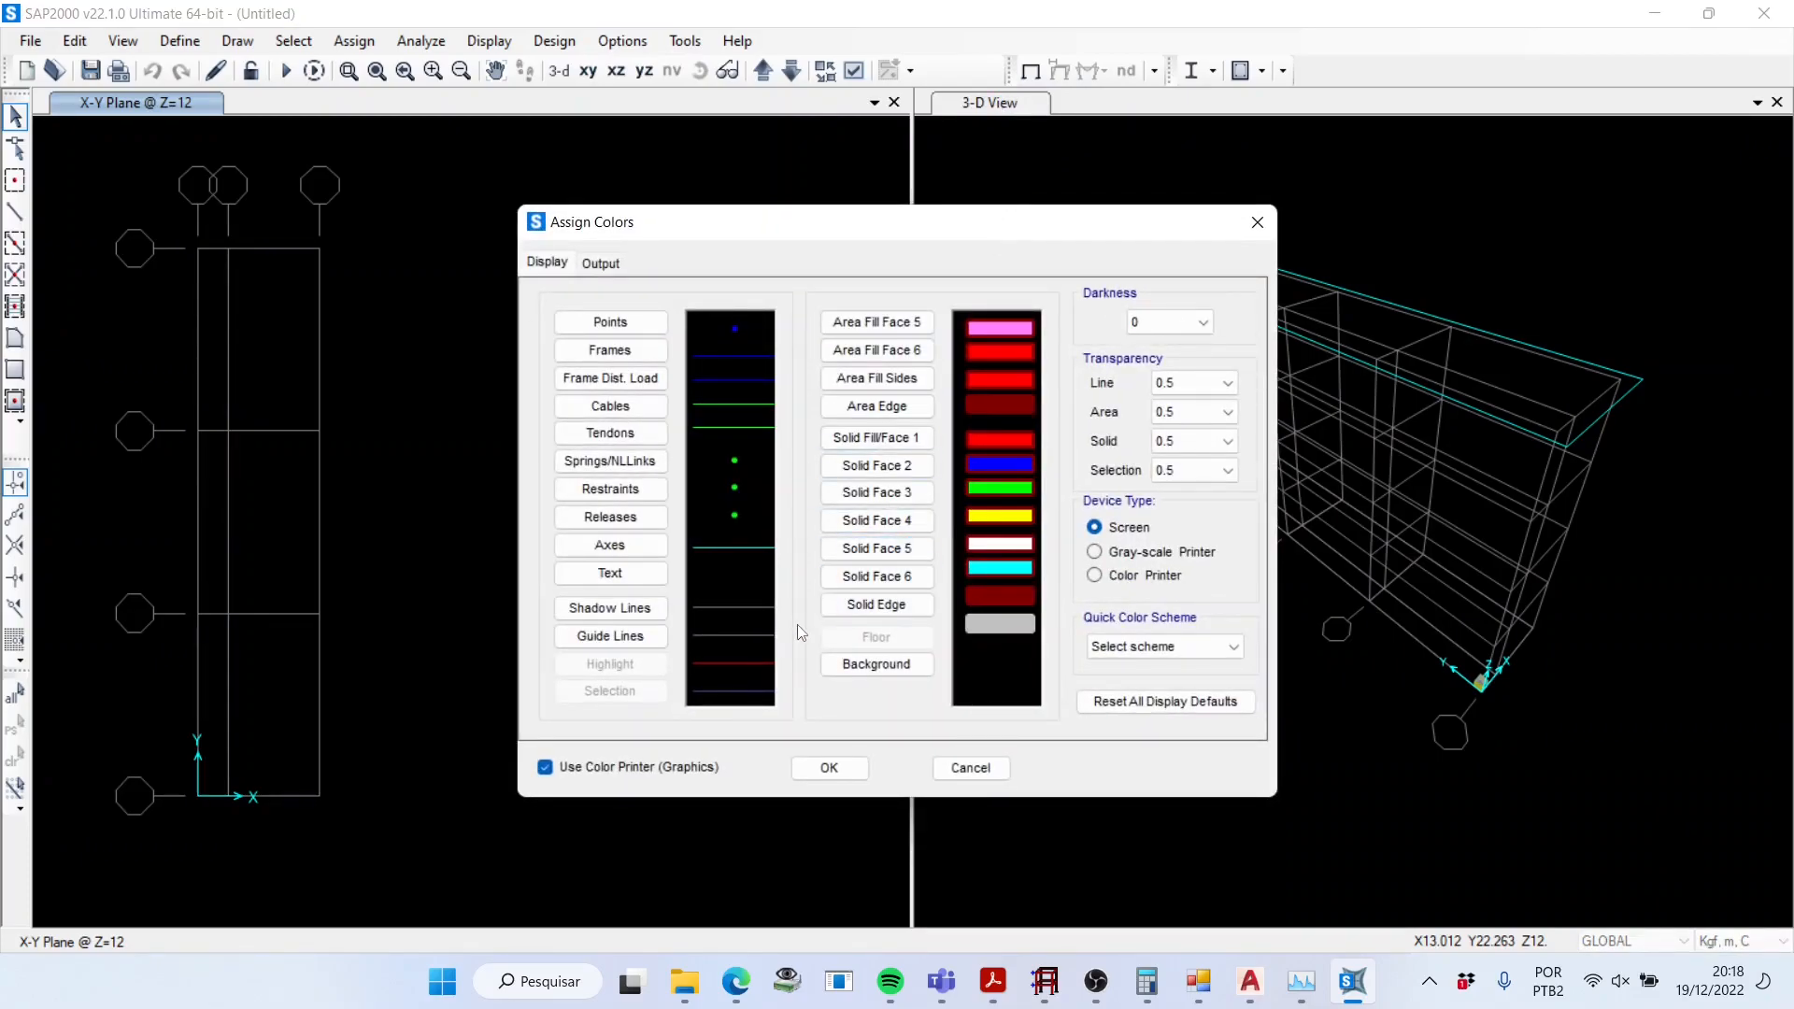
left_click(880, 664)
left_click(662, 489)
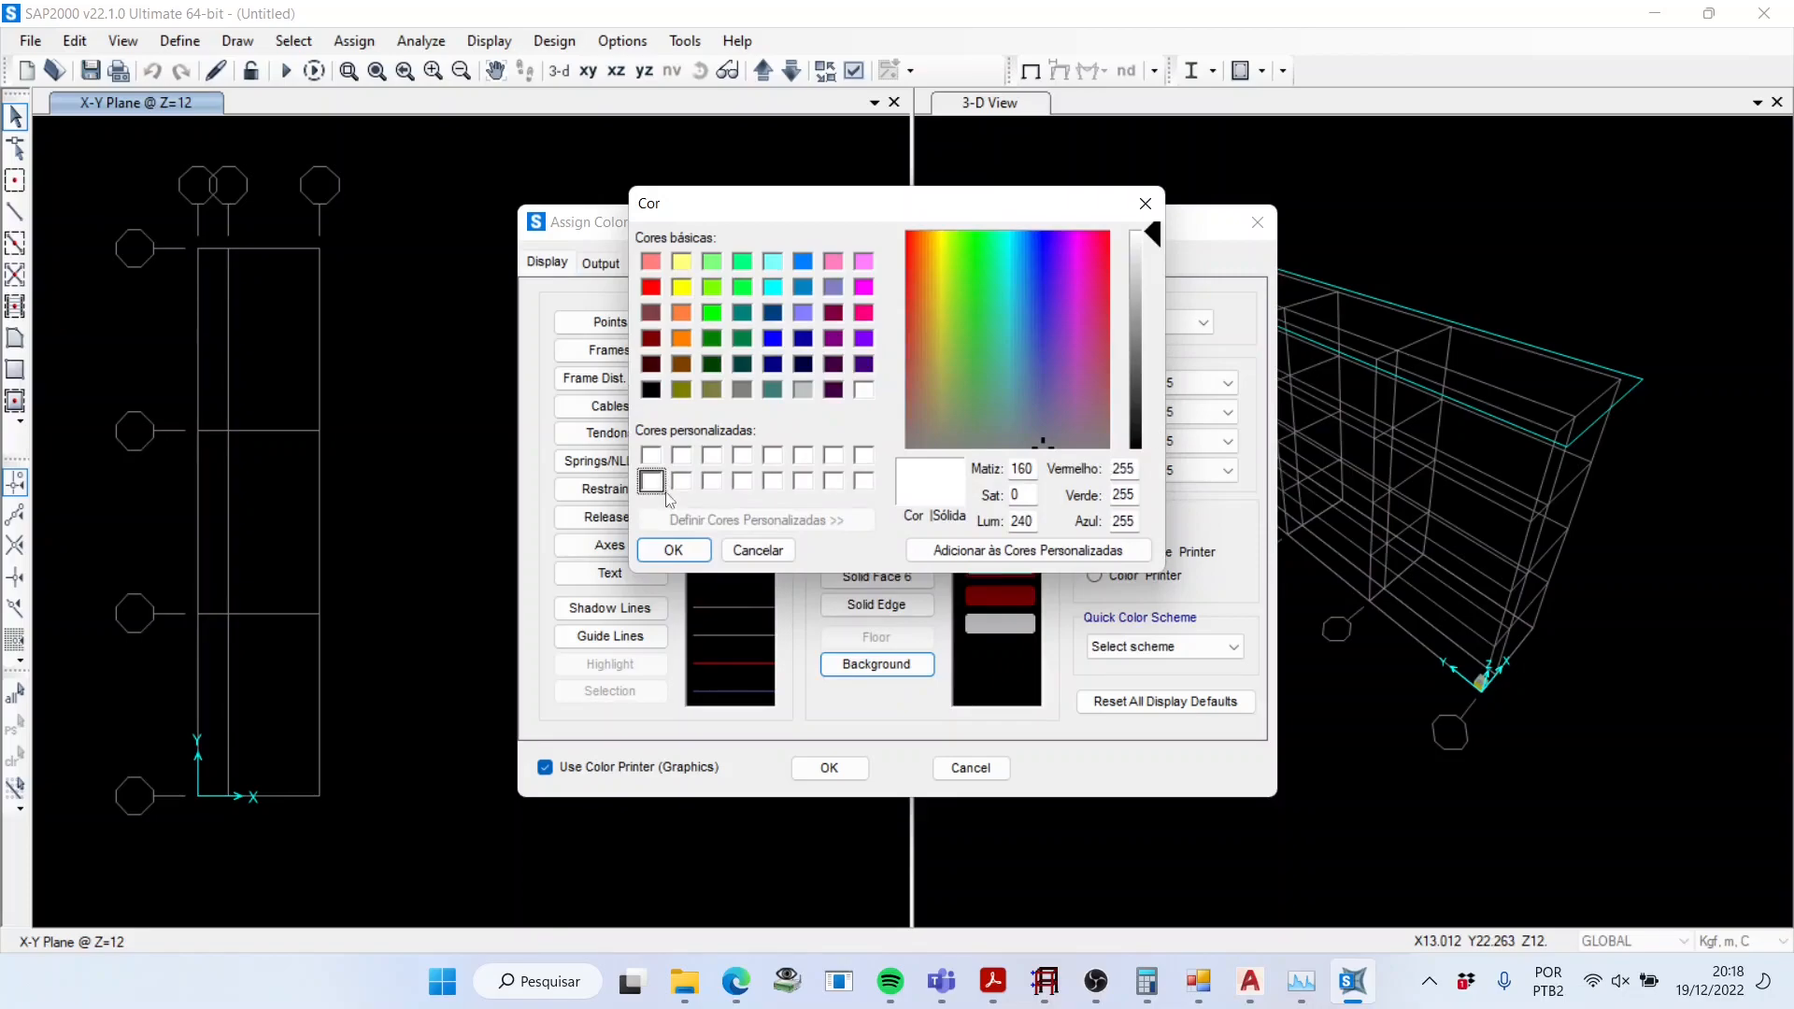
left_click(672, 550)
left_click(841, 769)
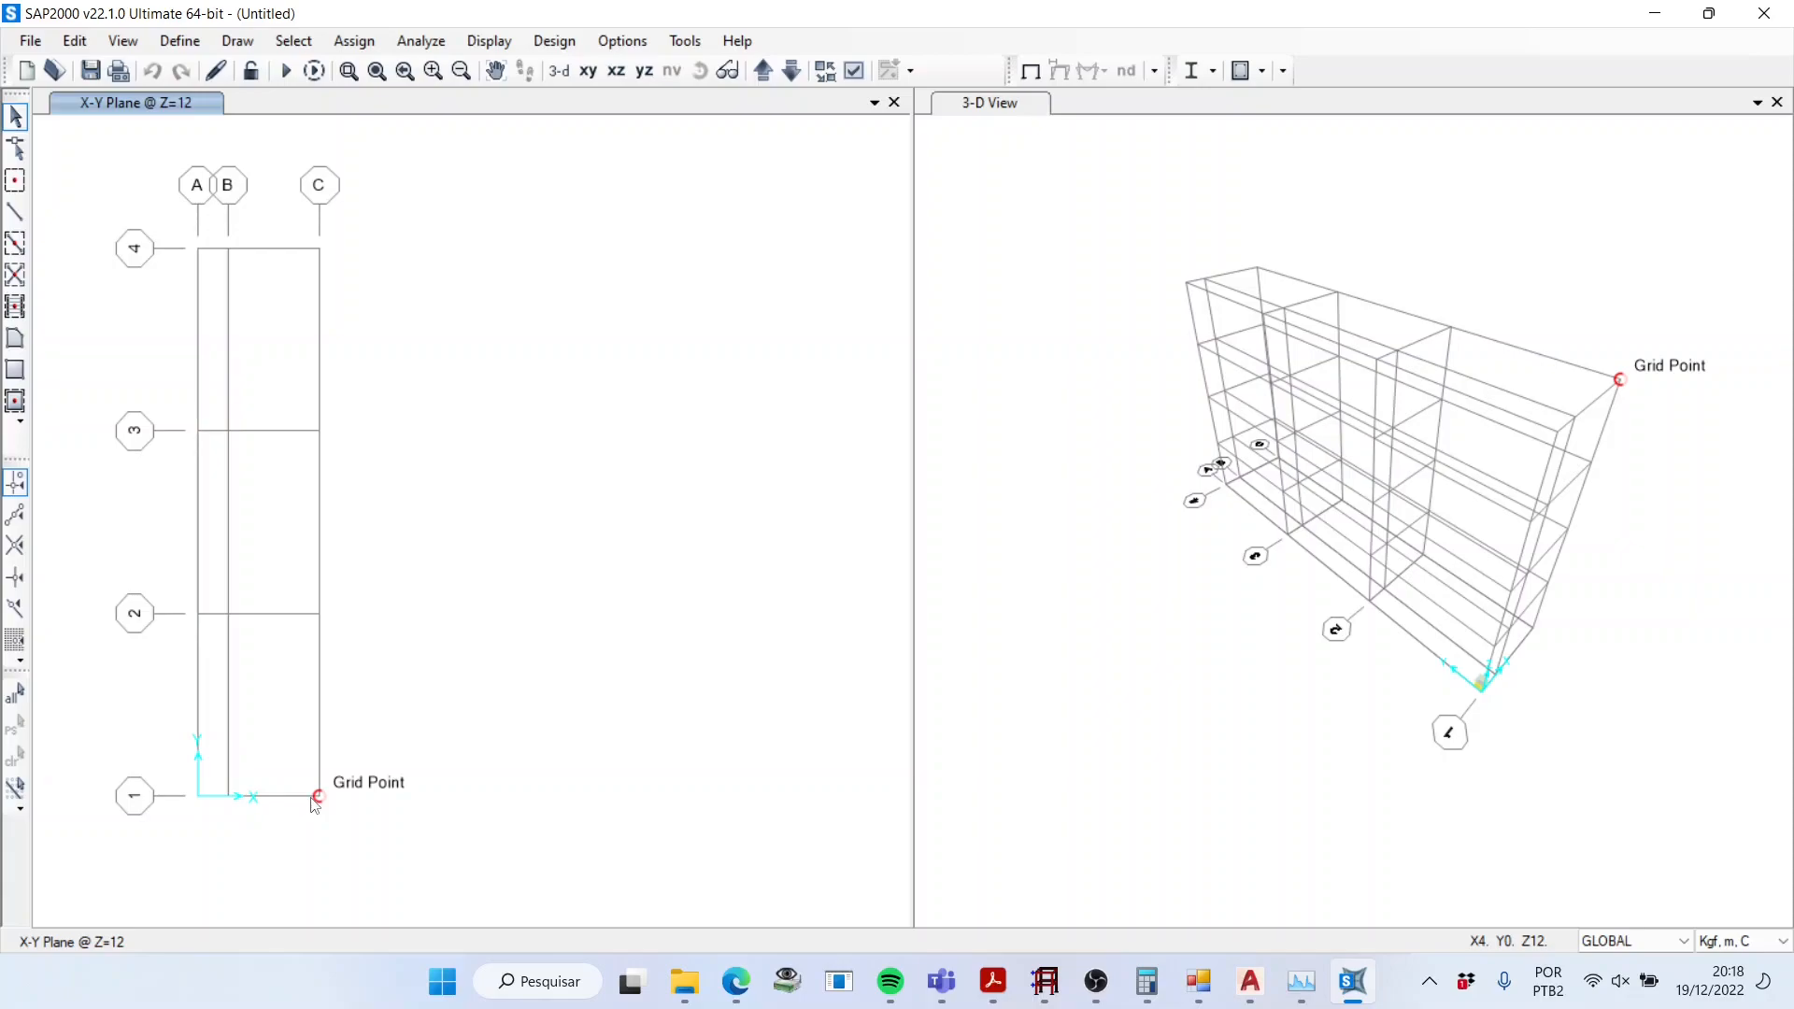
Step: Set the plan window's 2D view to the X-Y plane at Z = 0 m
left_click(762, 70)
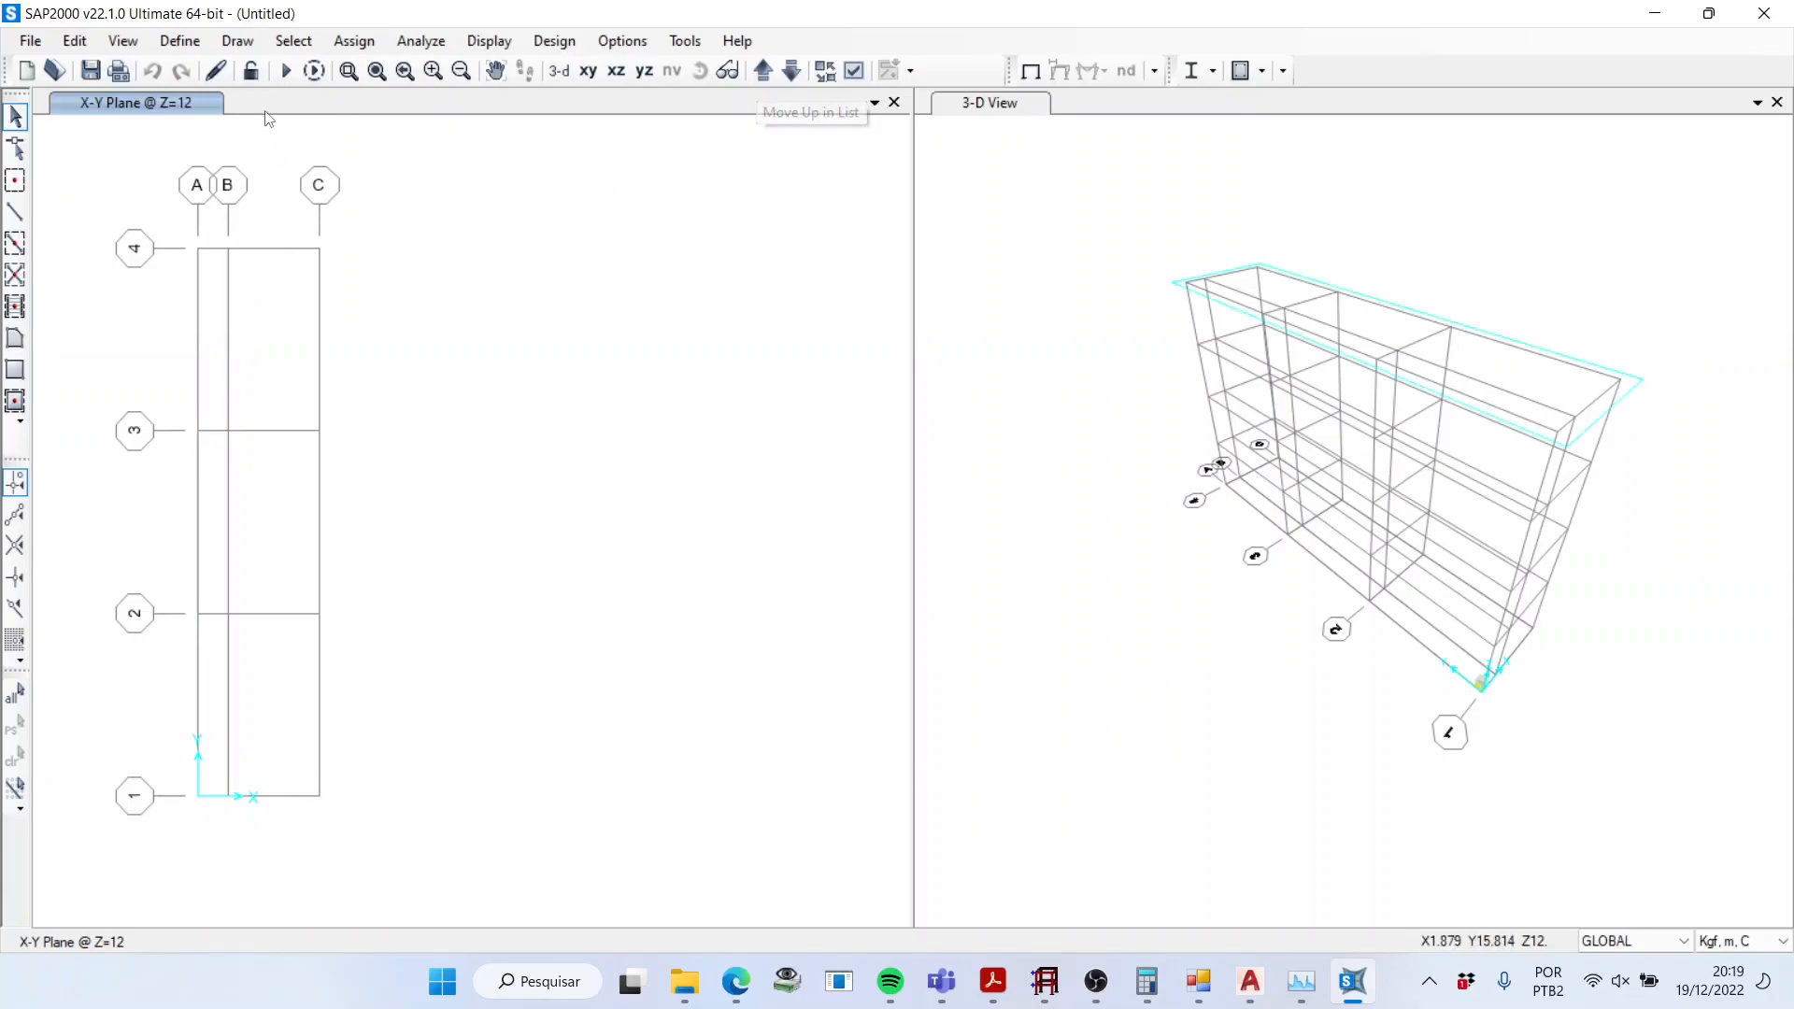
left_click(122, 40)
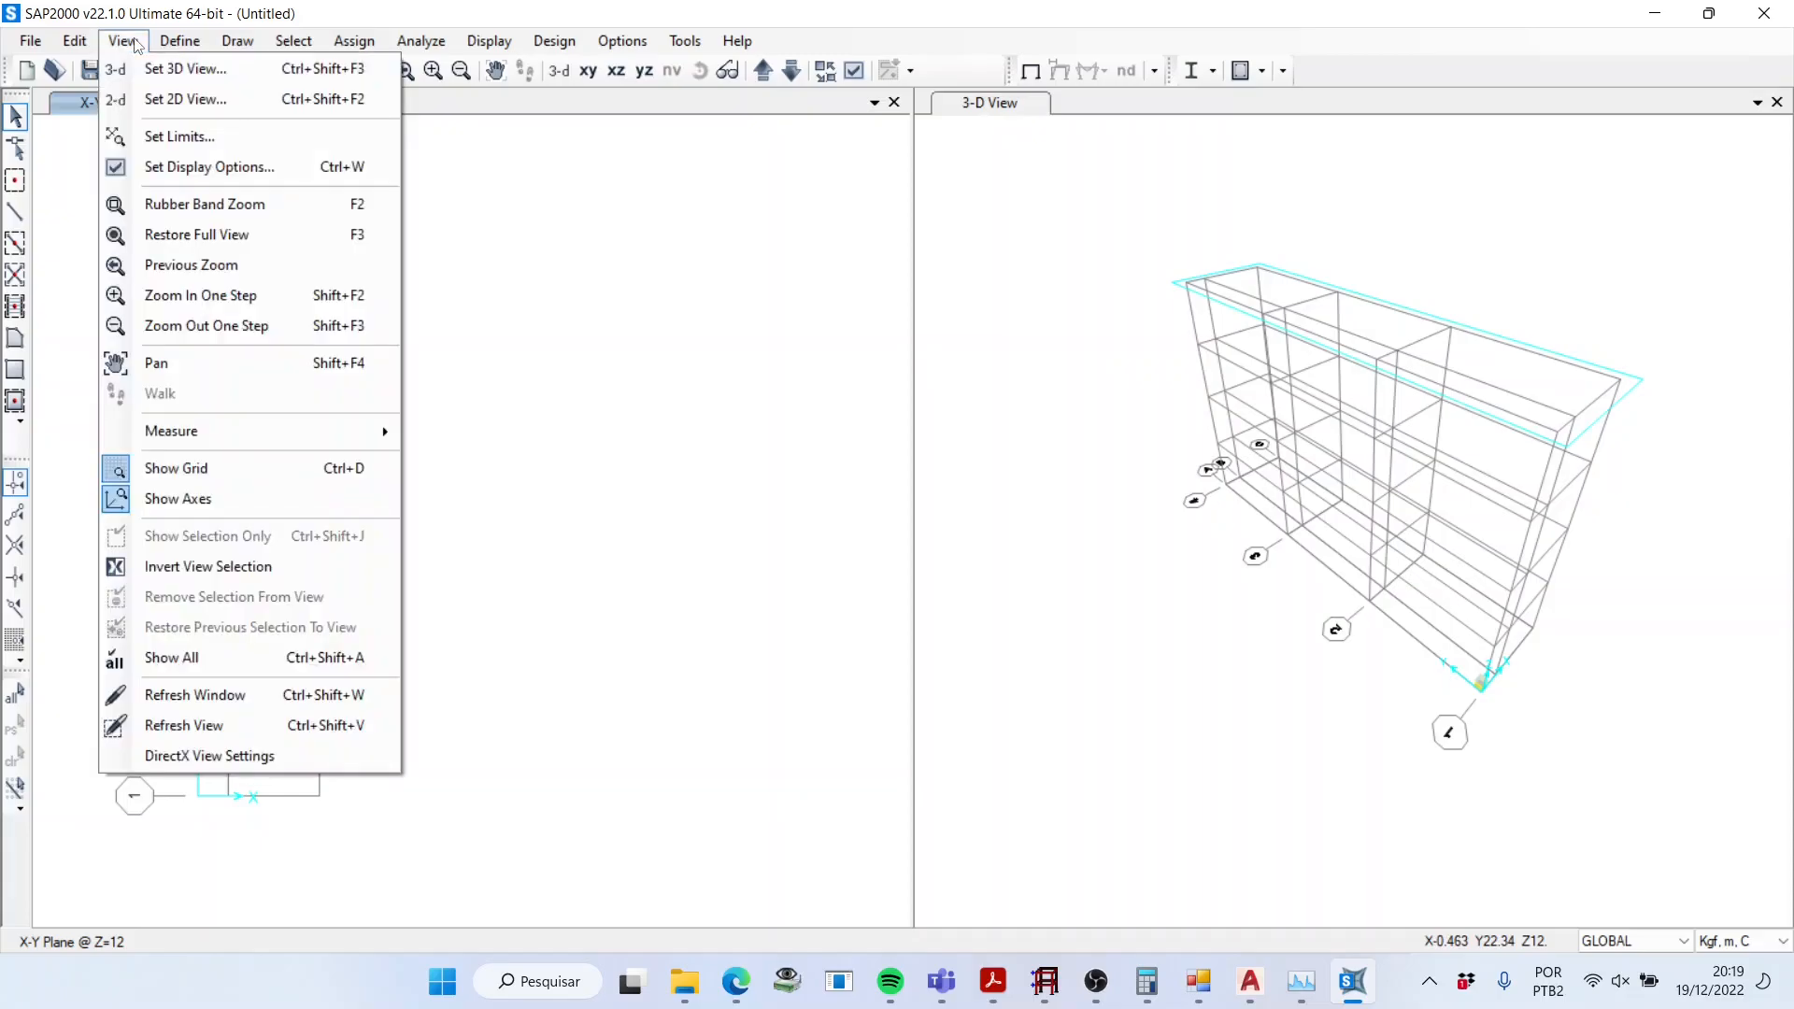
left_click(166, 99)
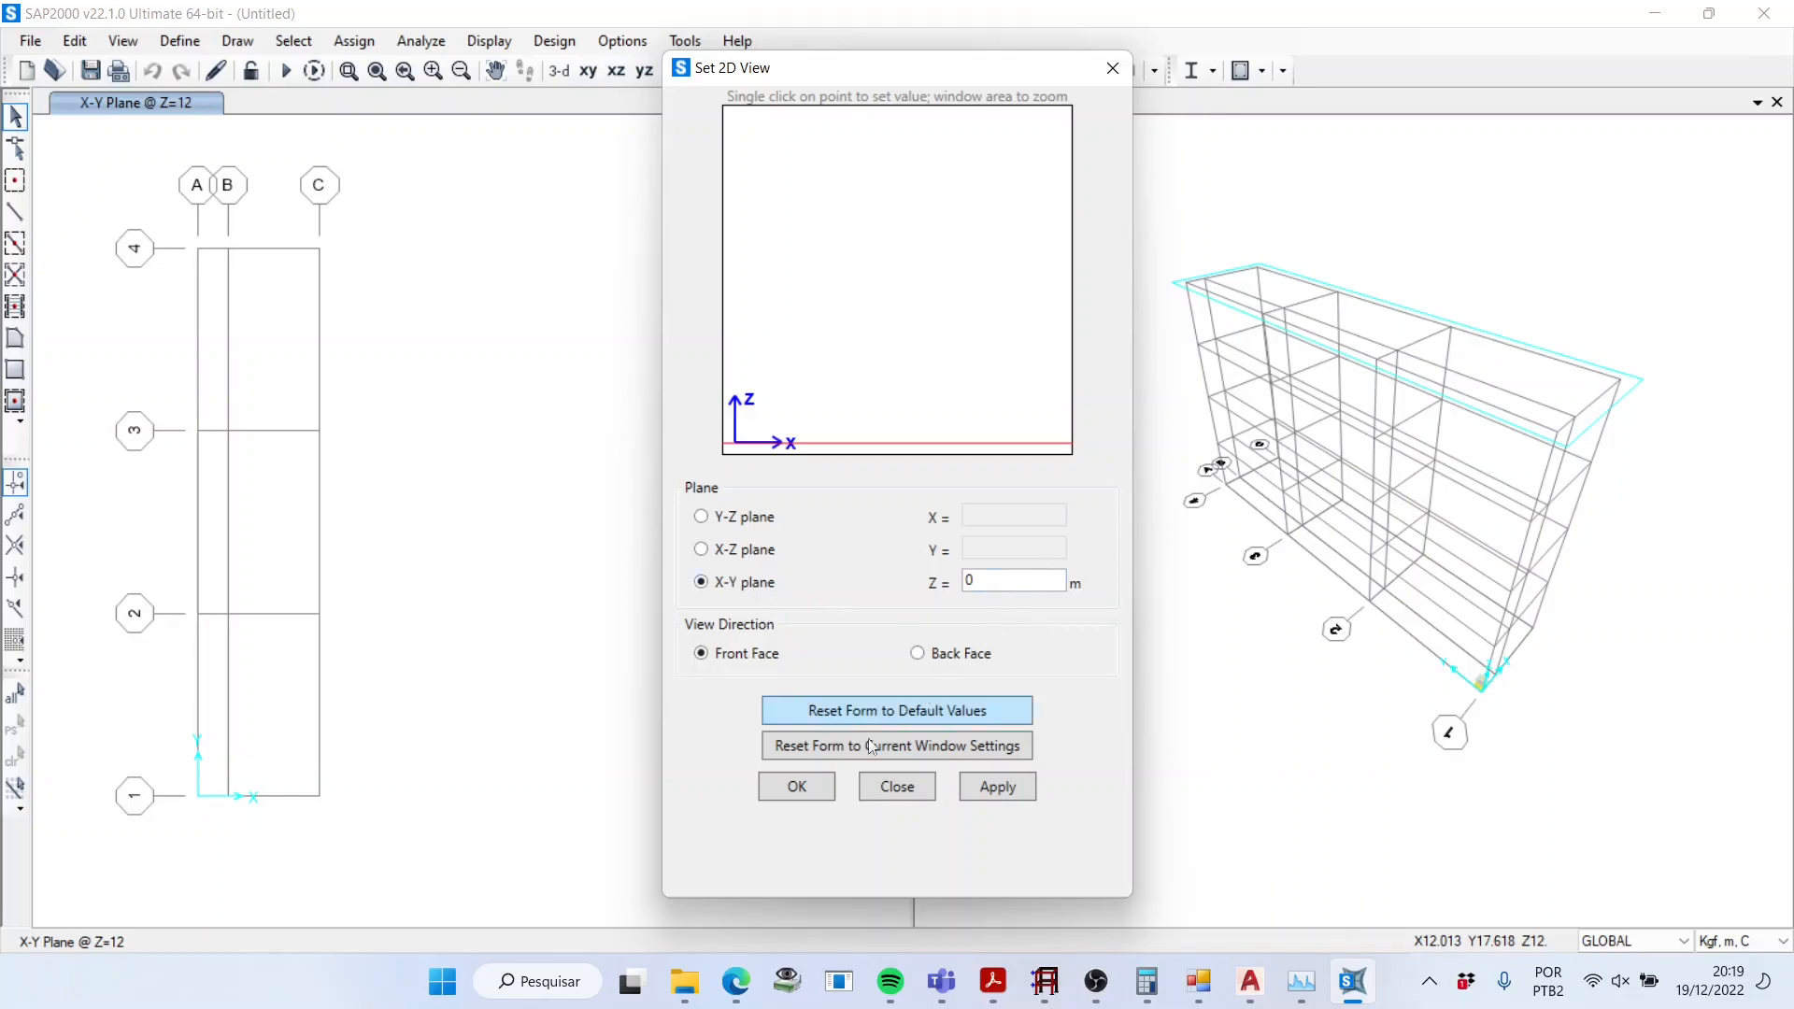
left_click(797, 786)
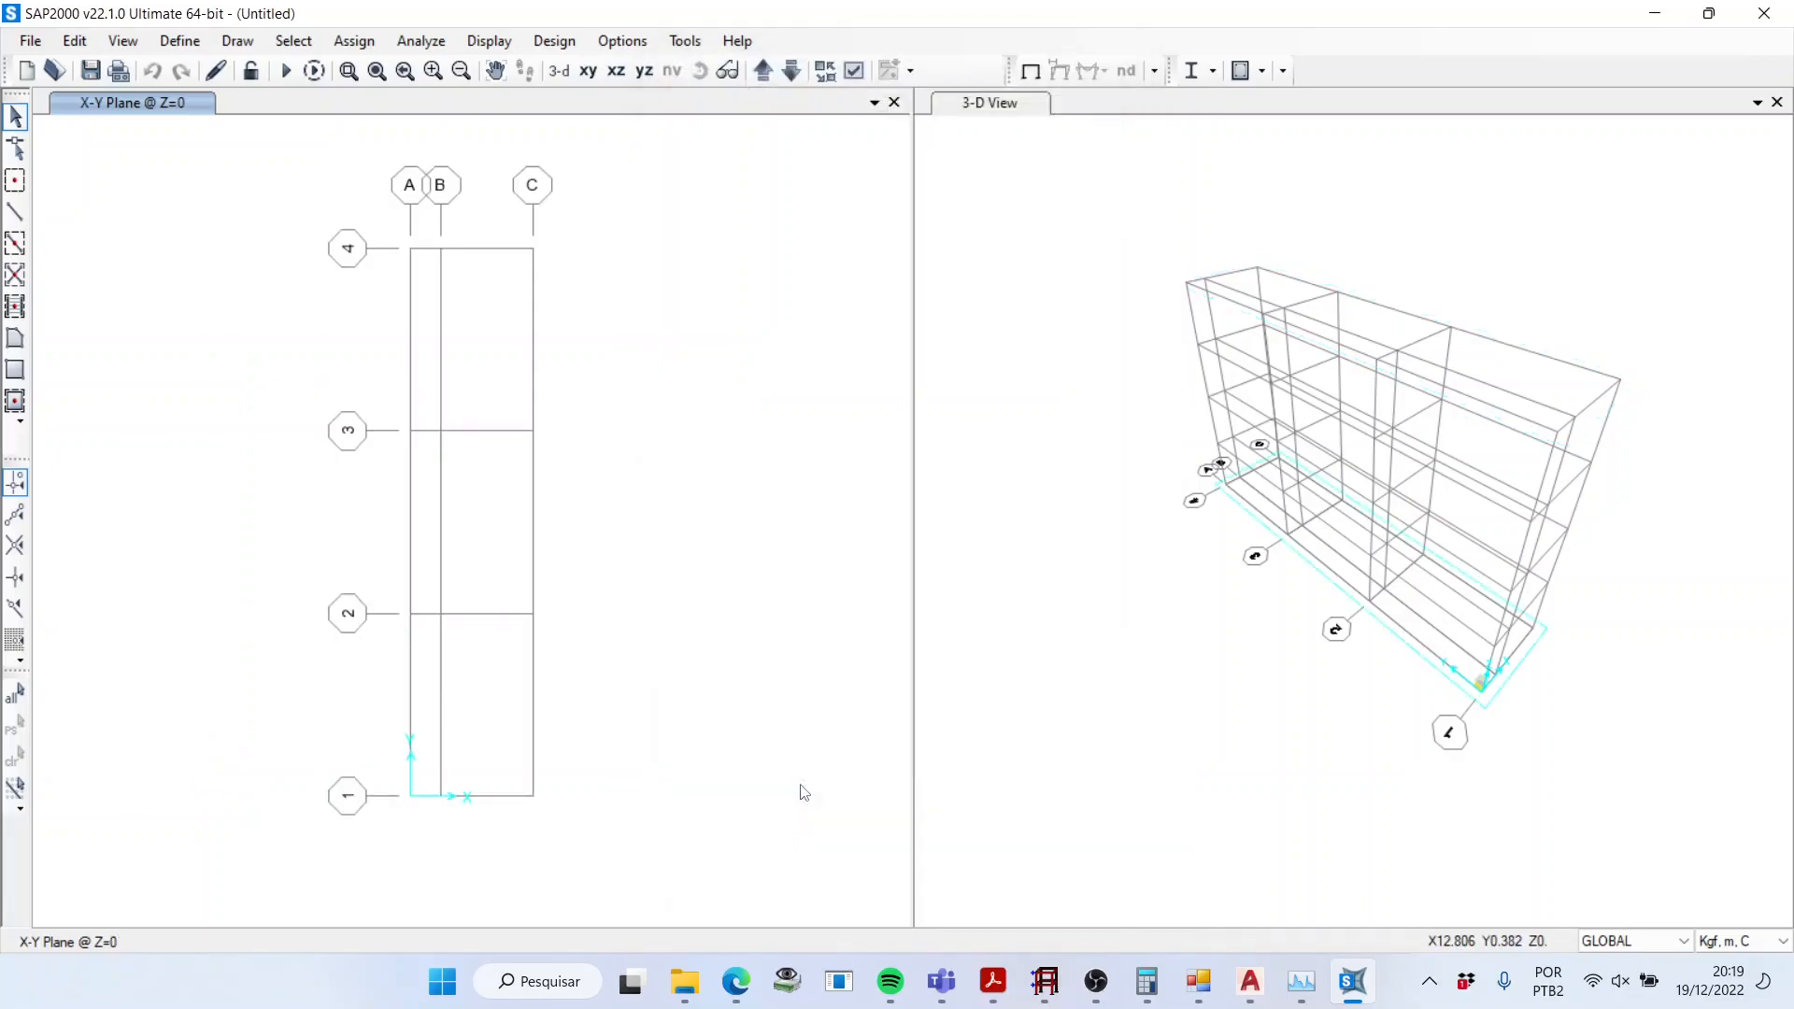
left_click(123, 40)
left_click(178, 65)
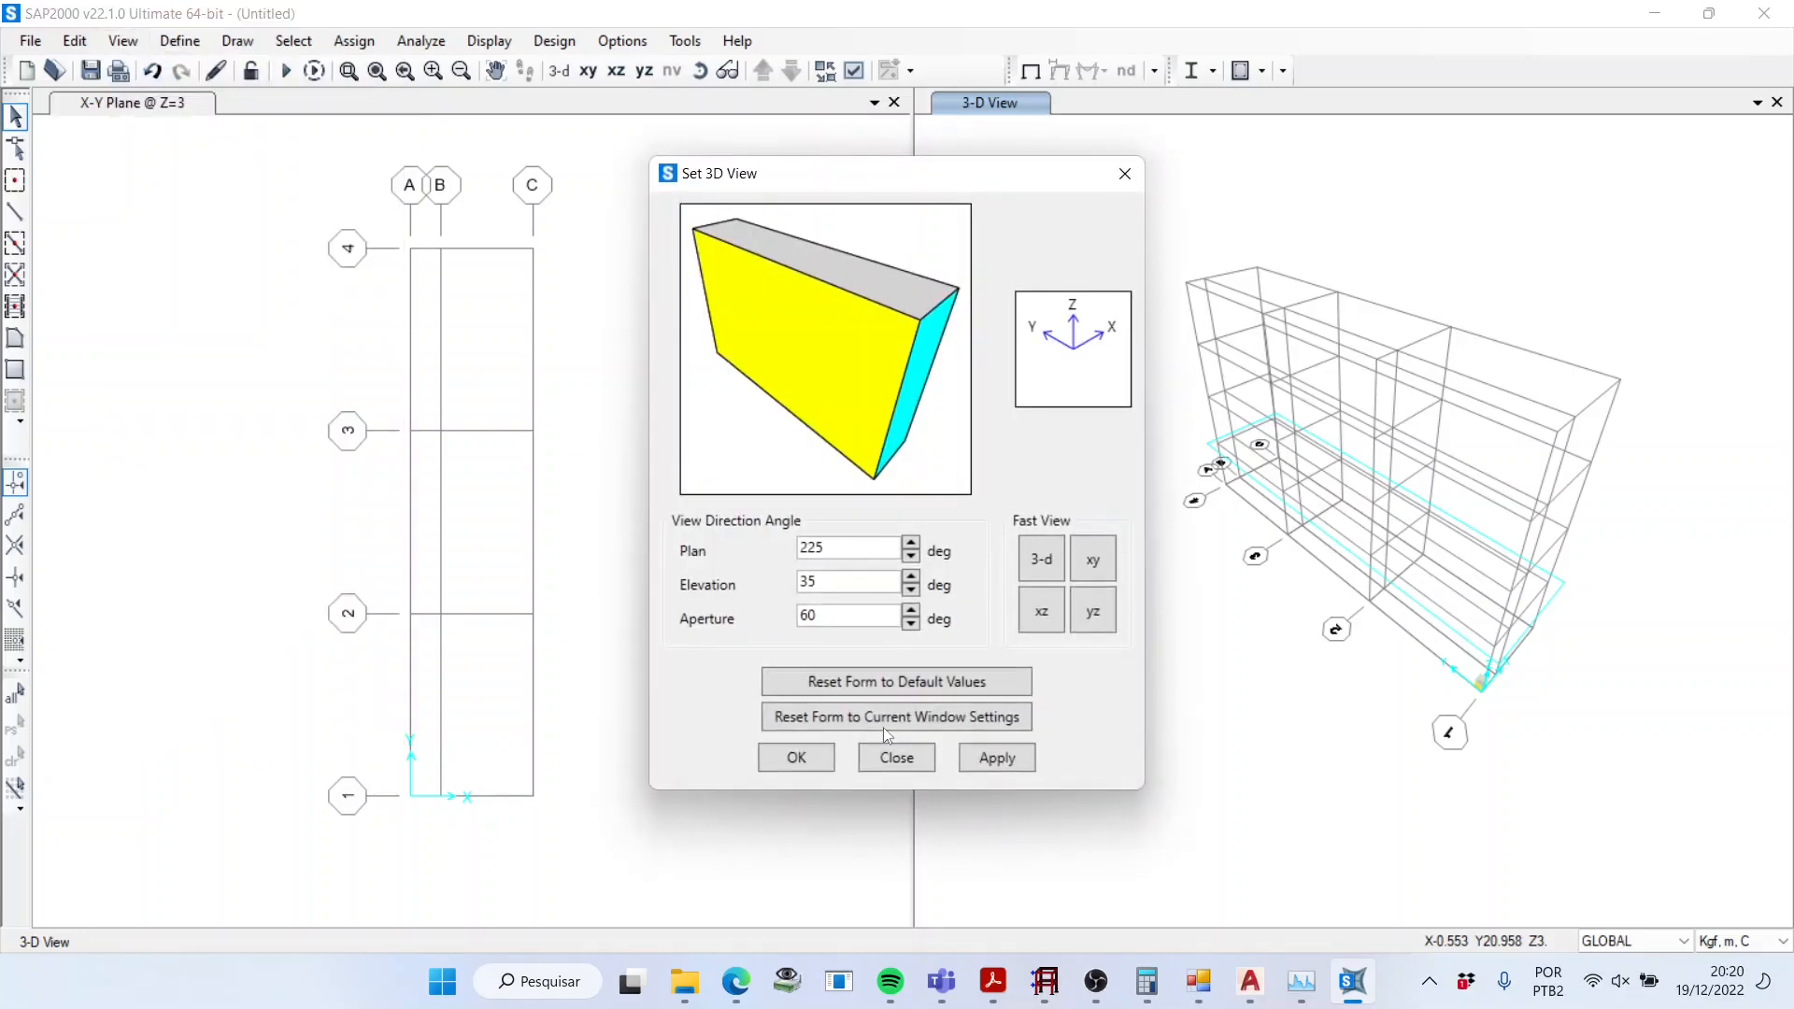
left_click(896, 757)
Step: Try the X-Y plane at Z = 0 m in the 3-D window, and restore that window's 3-D view
left_click(122, 40)
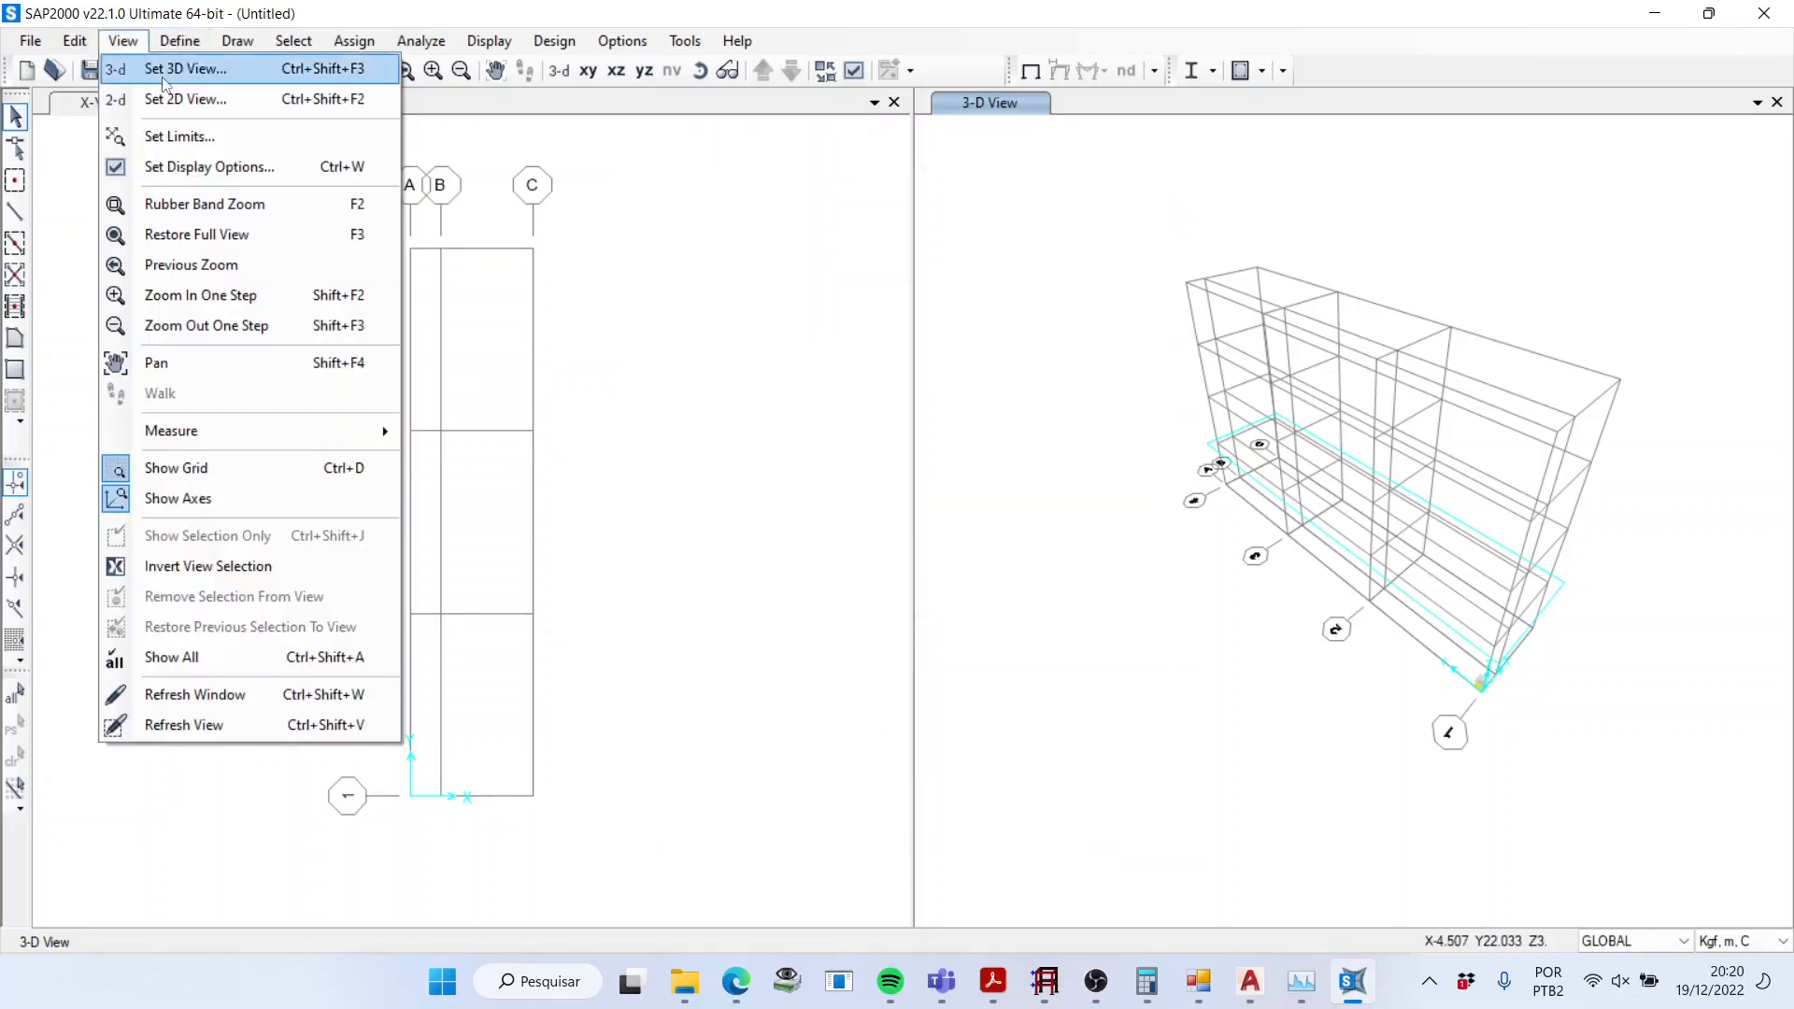
left_click(177, 99)
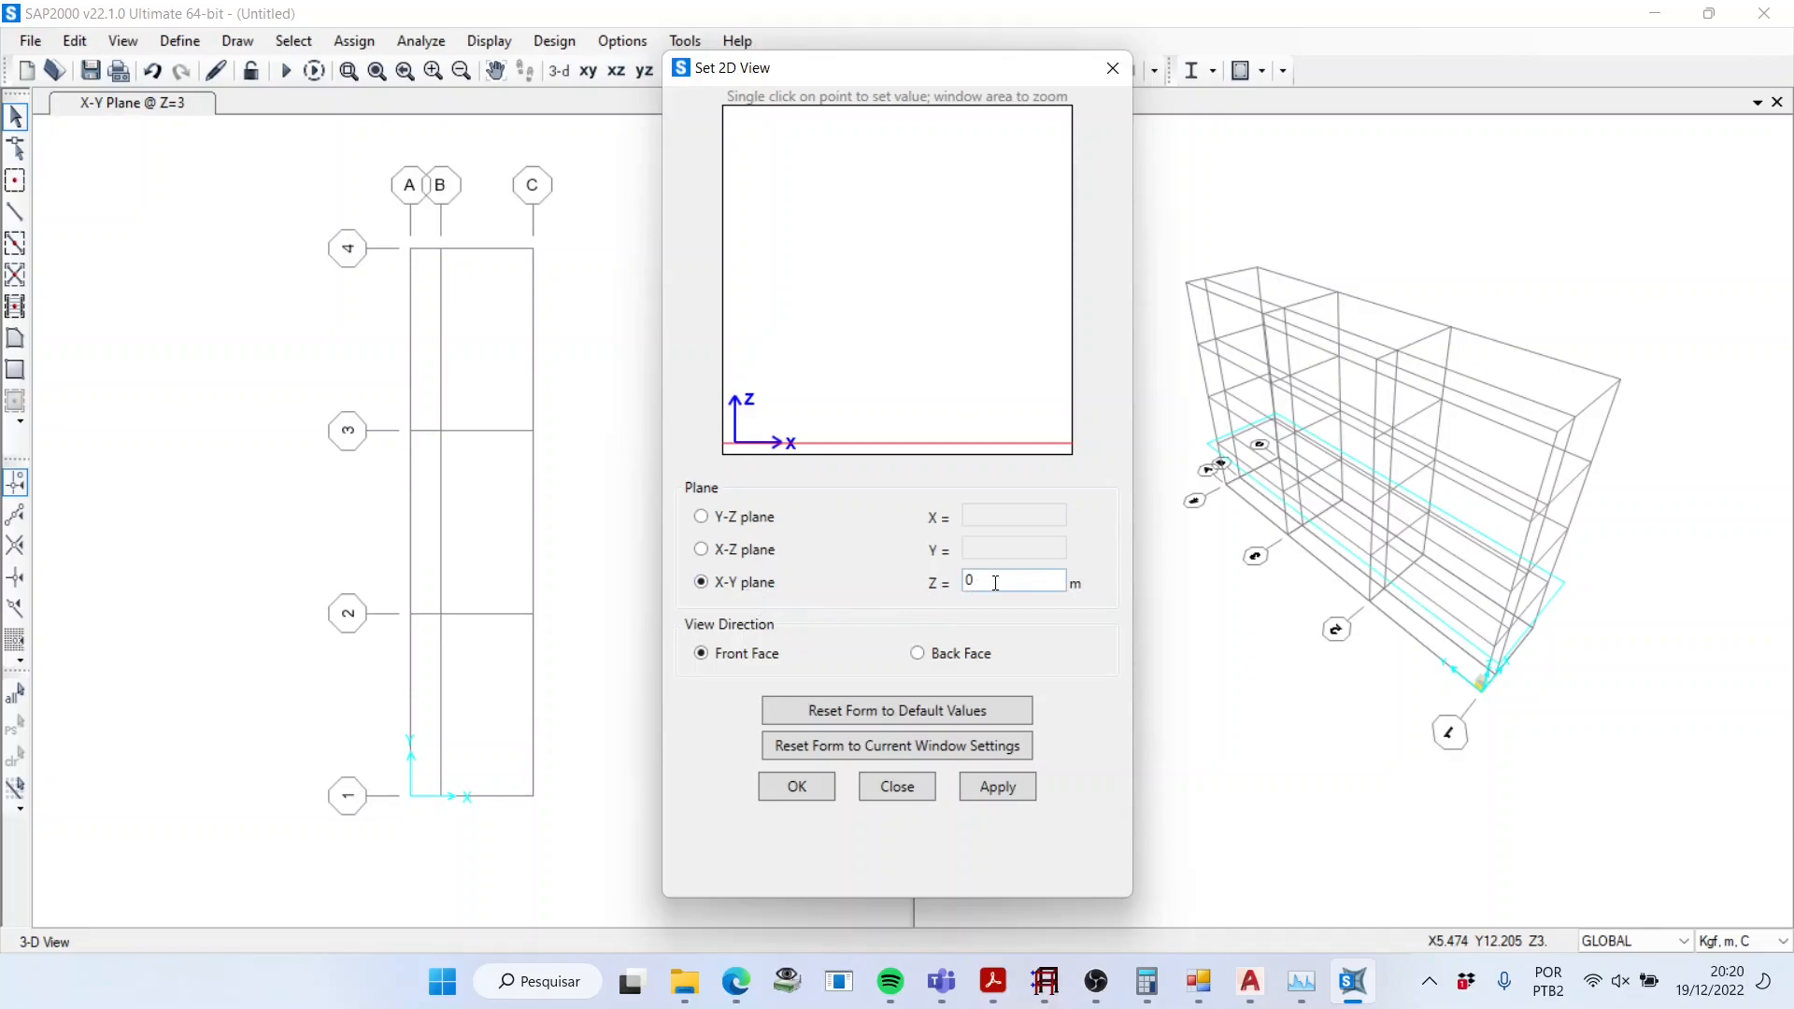
left_click(808, 790)
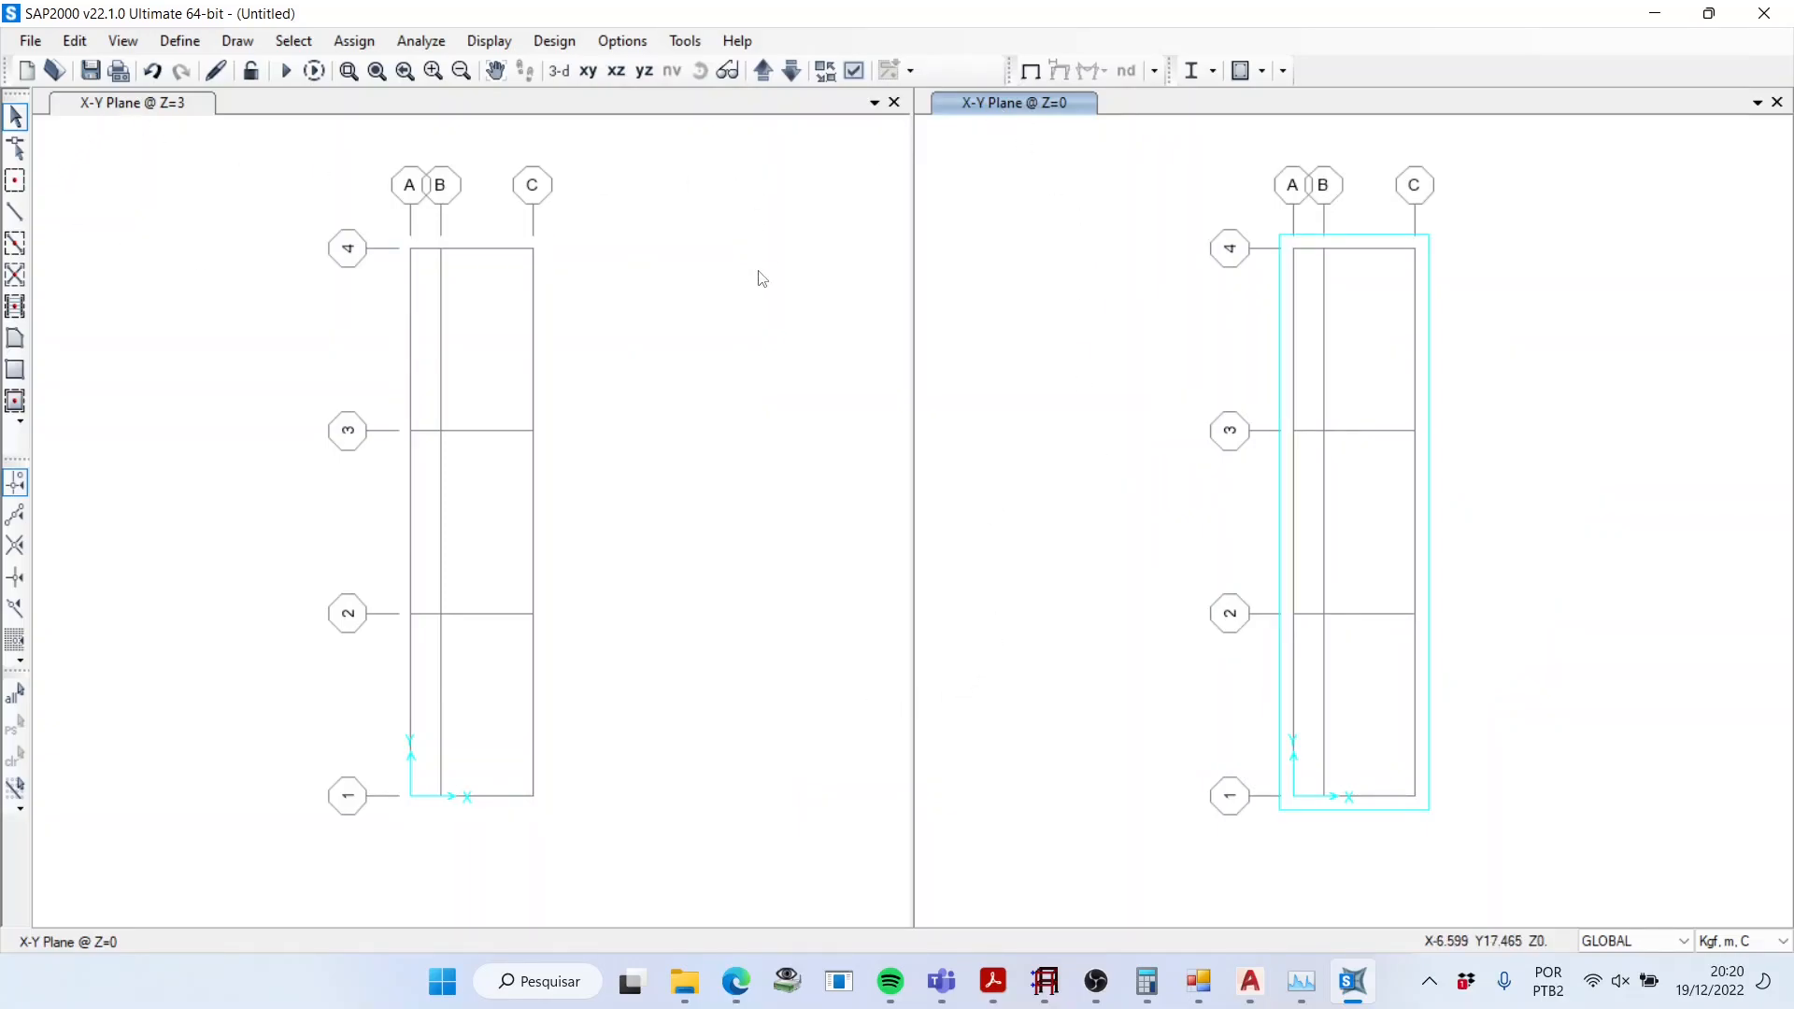
left_click(559, 71)
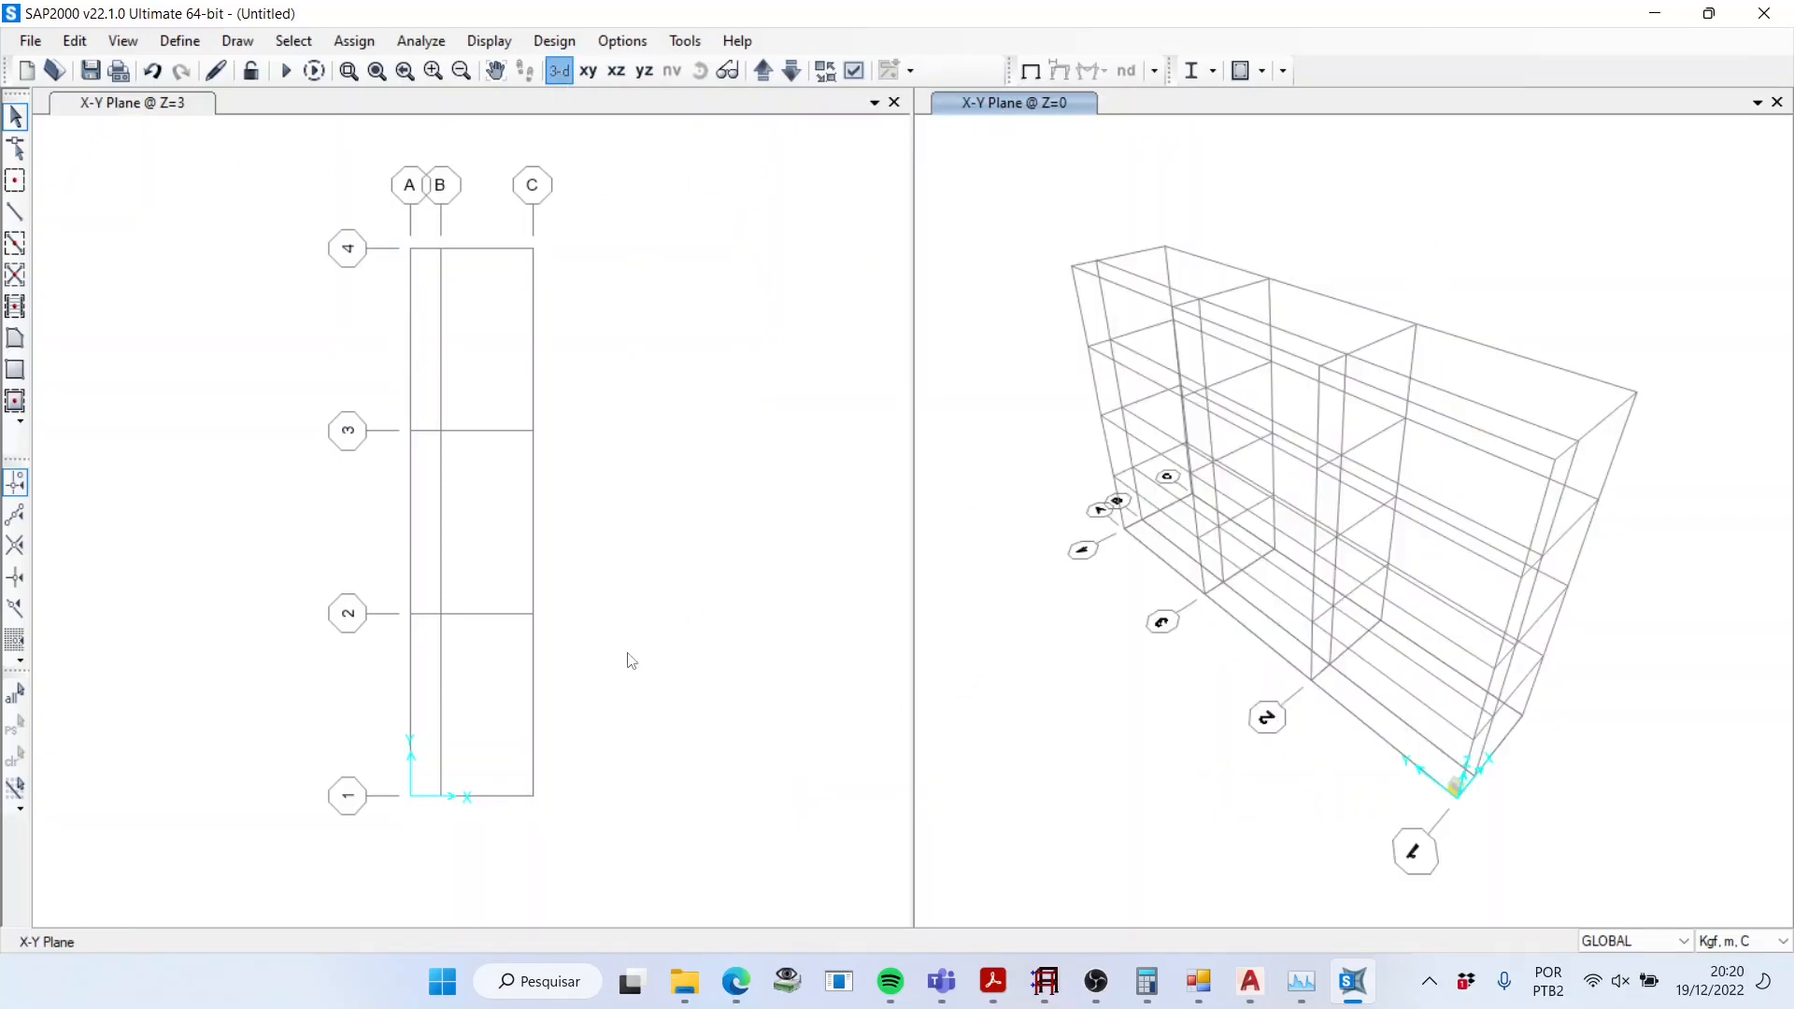
left_click(663, 714)
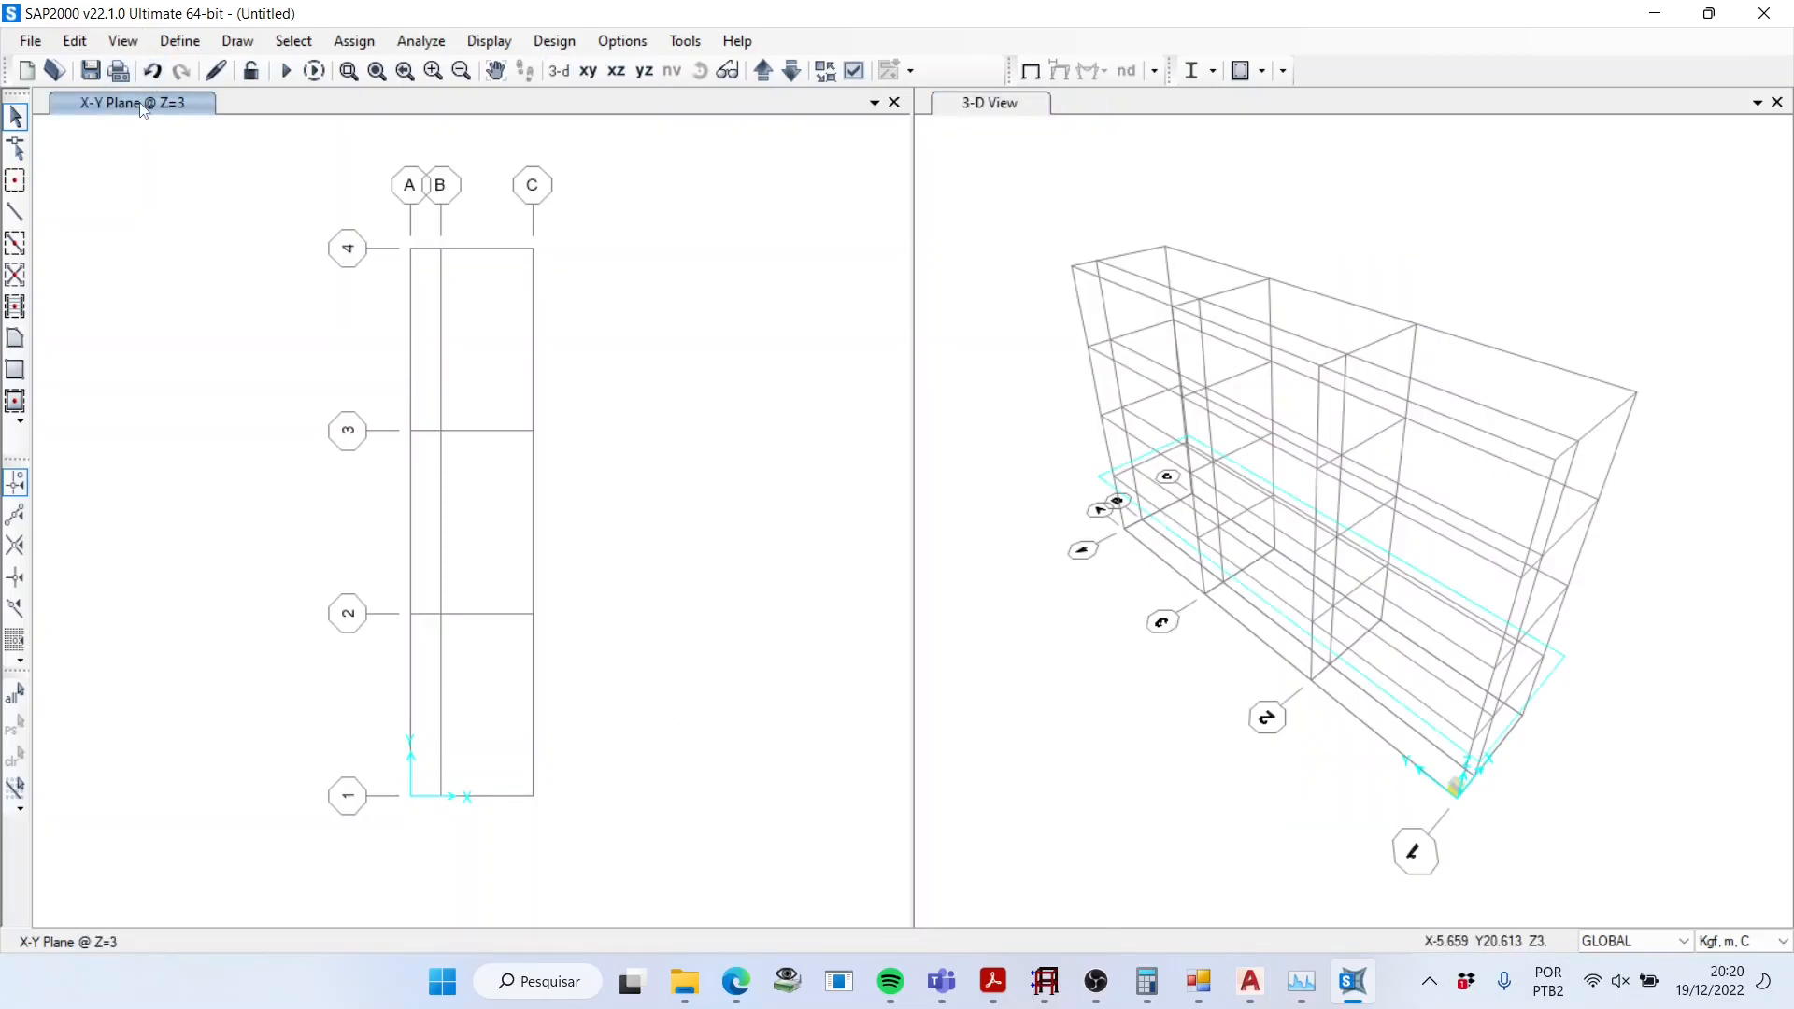
left_click(131, 42)
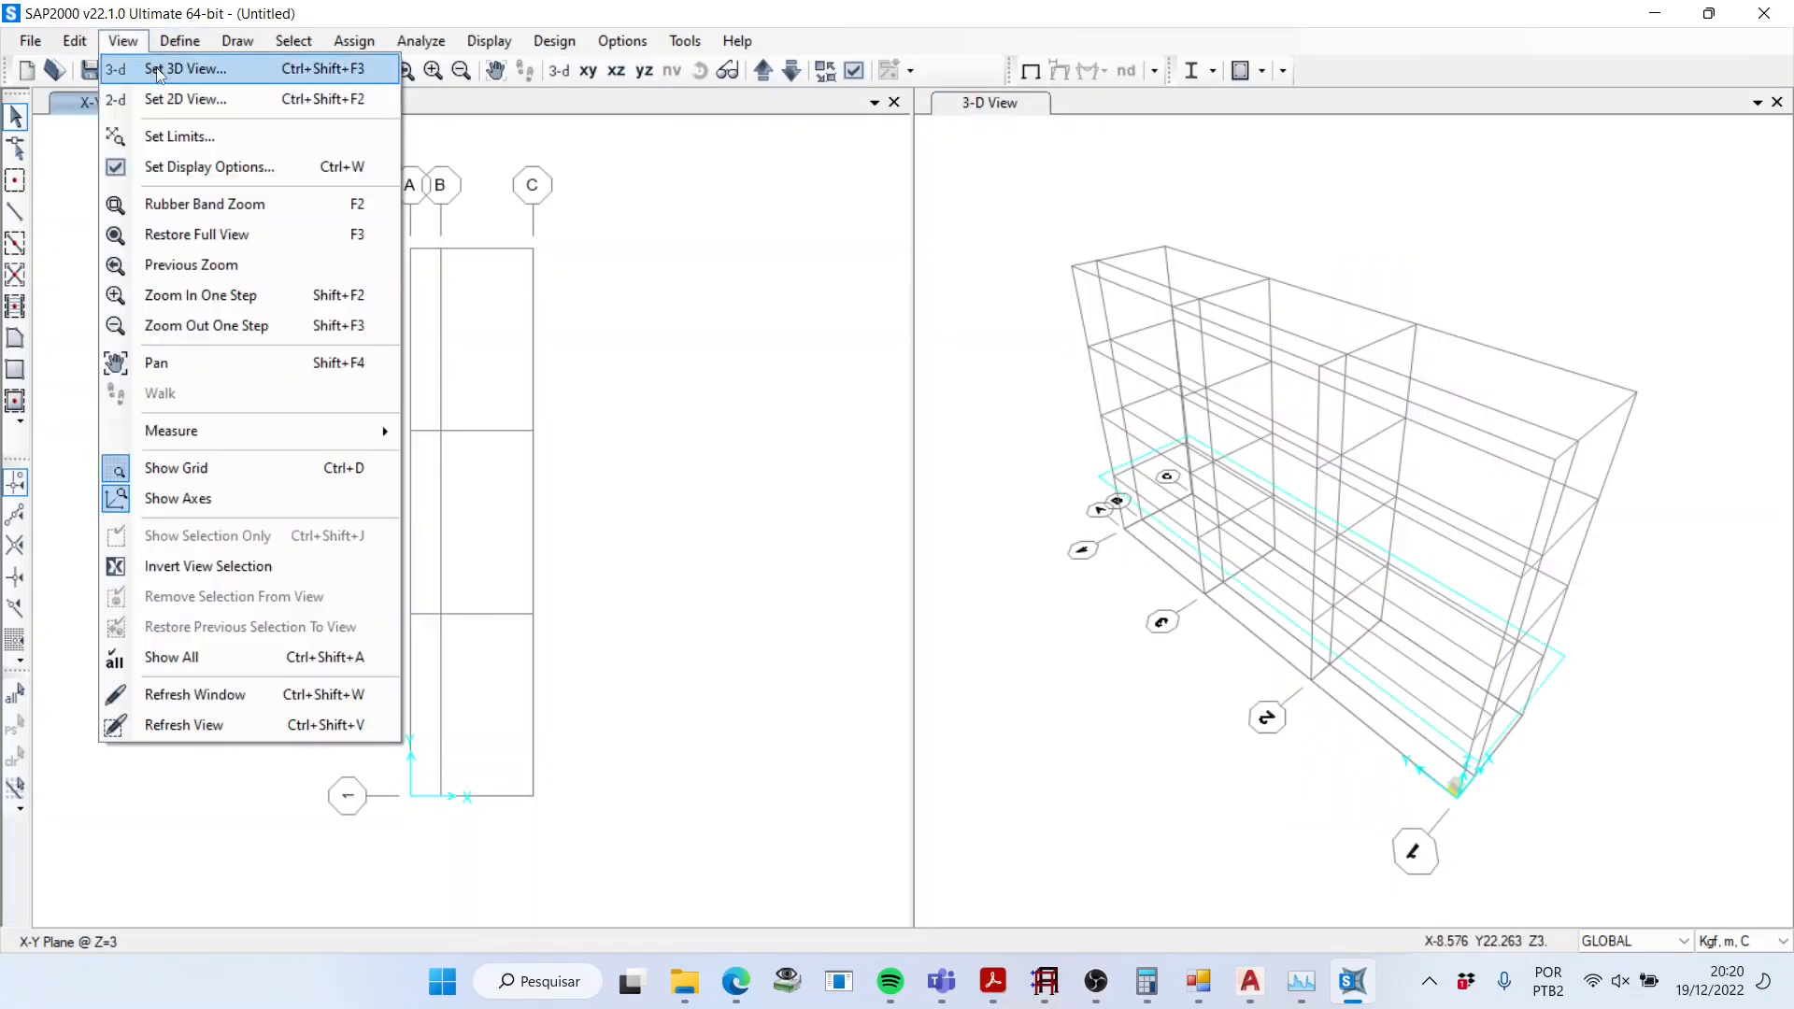
left_click(183, 68)
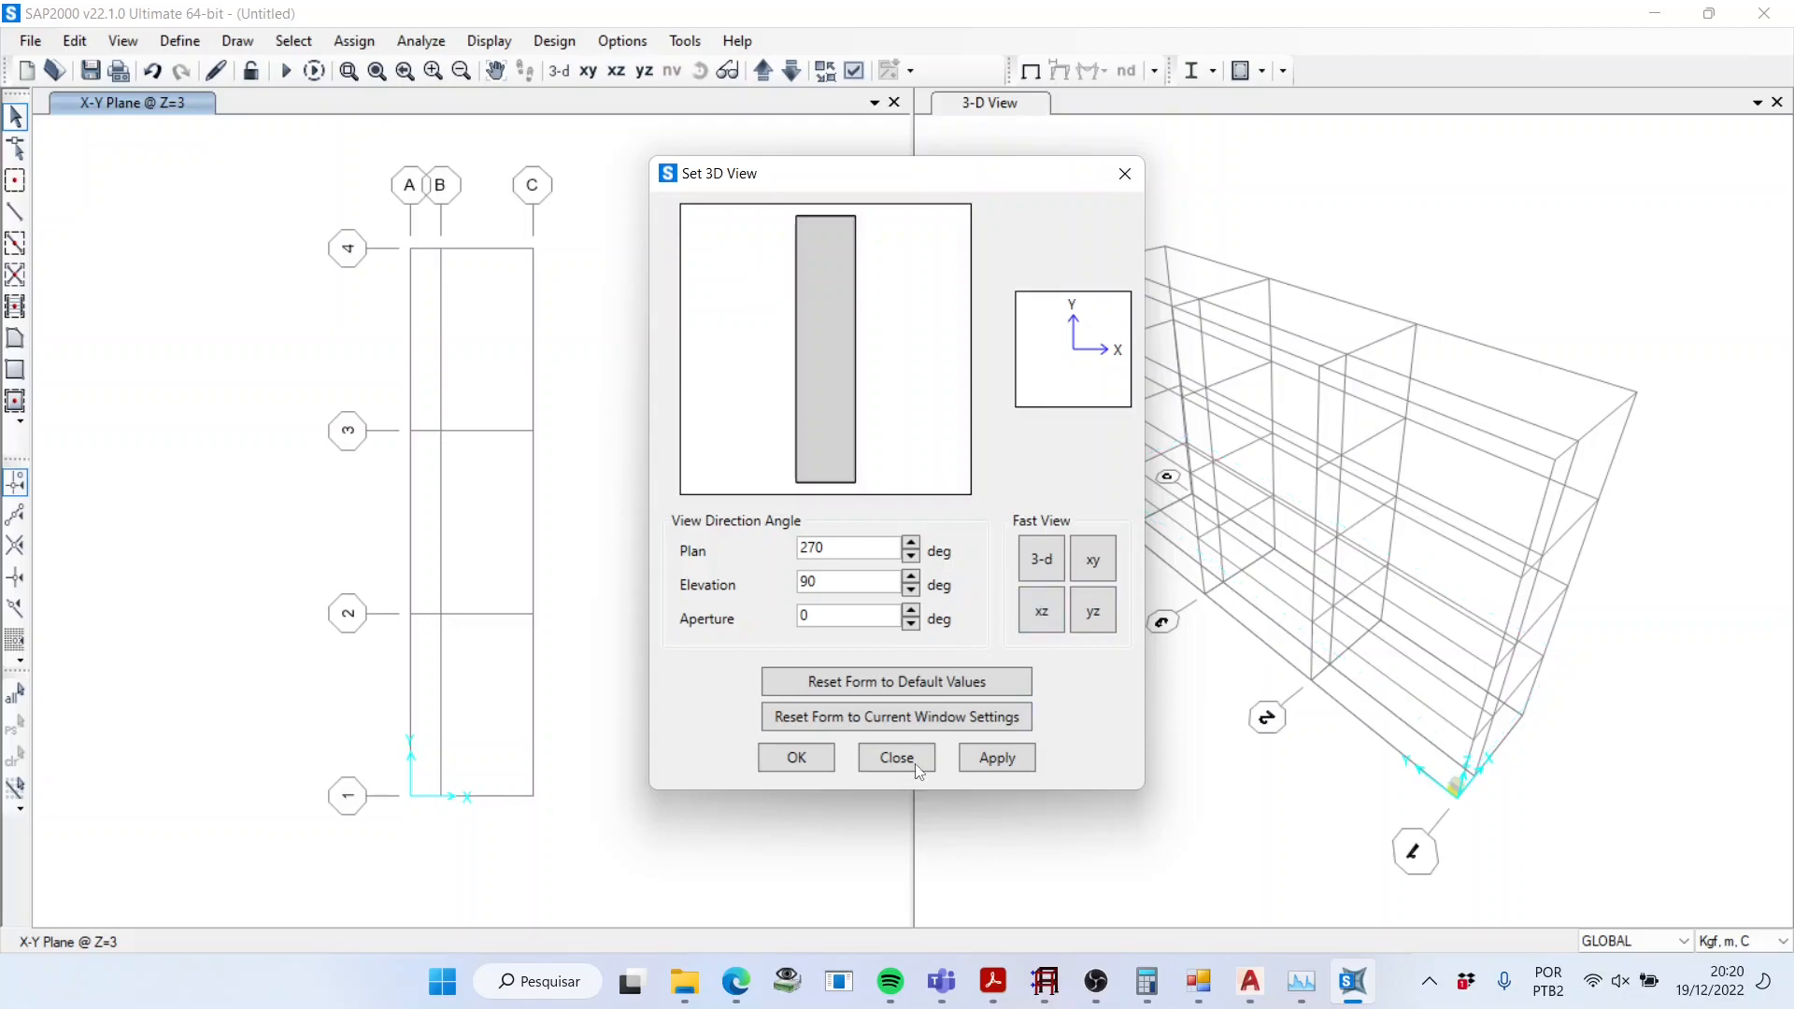
left_click(897, 759)
Step: Set the plan window's 2D view to the X-Y plane at Z = 0 m
left_click(123, 41)
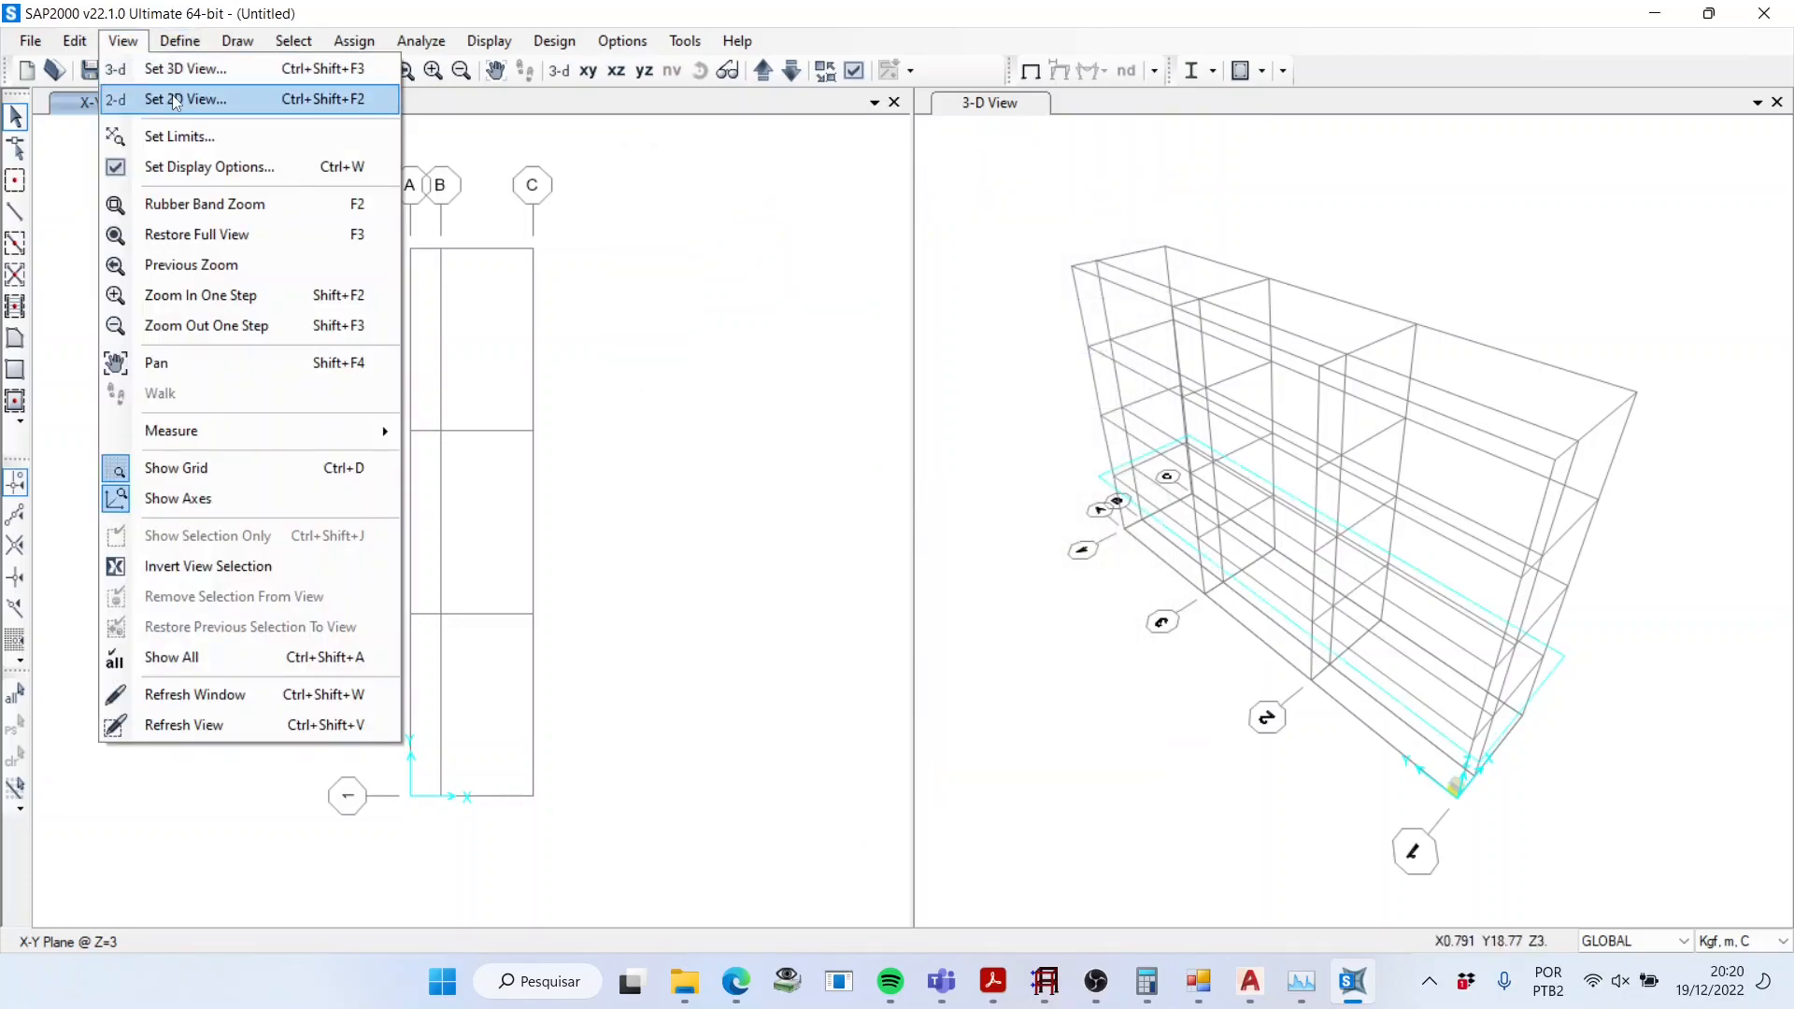
left_click(175, 99)
type("0")
left_click(796, 785)
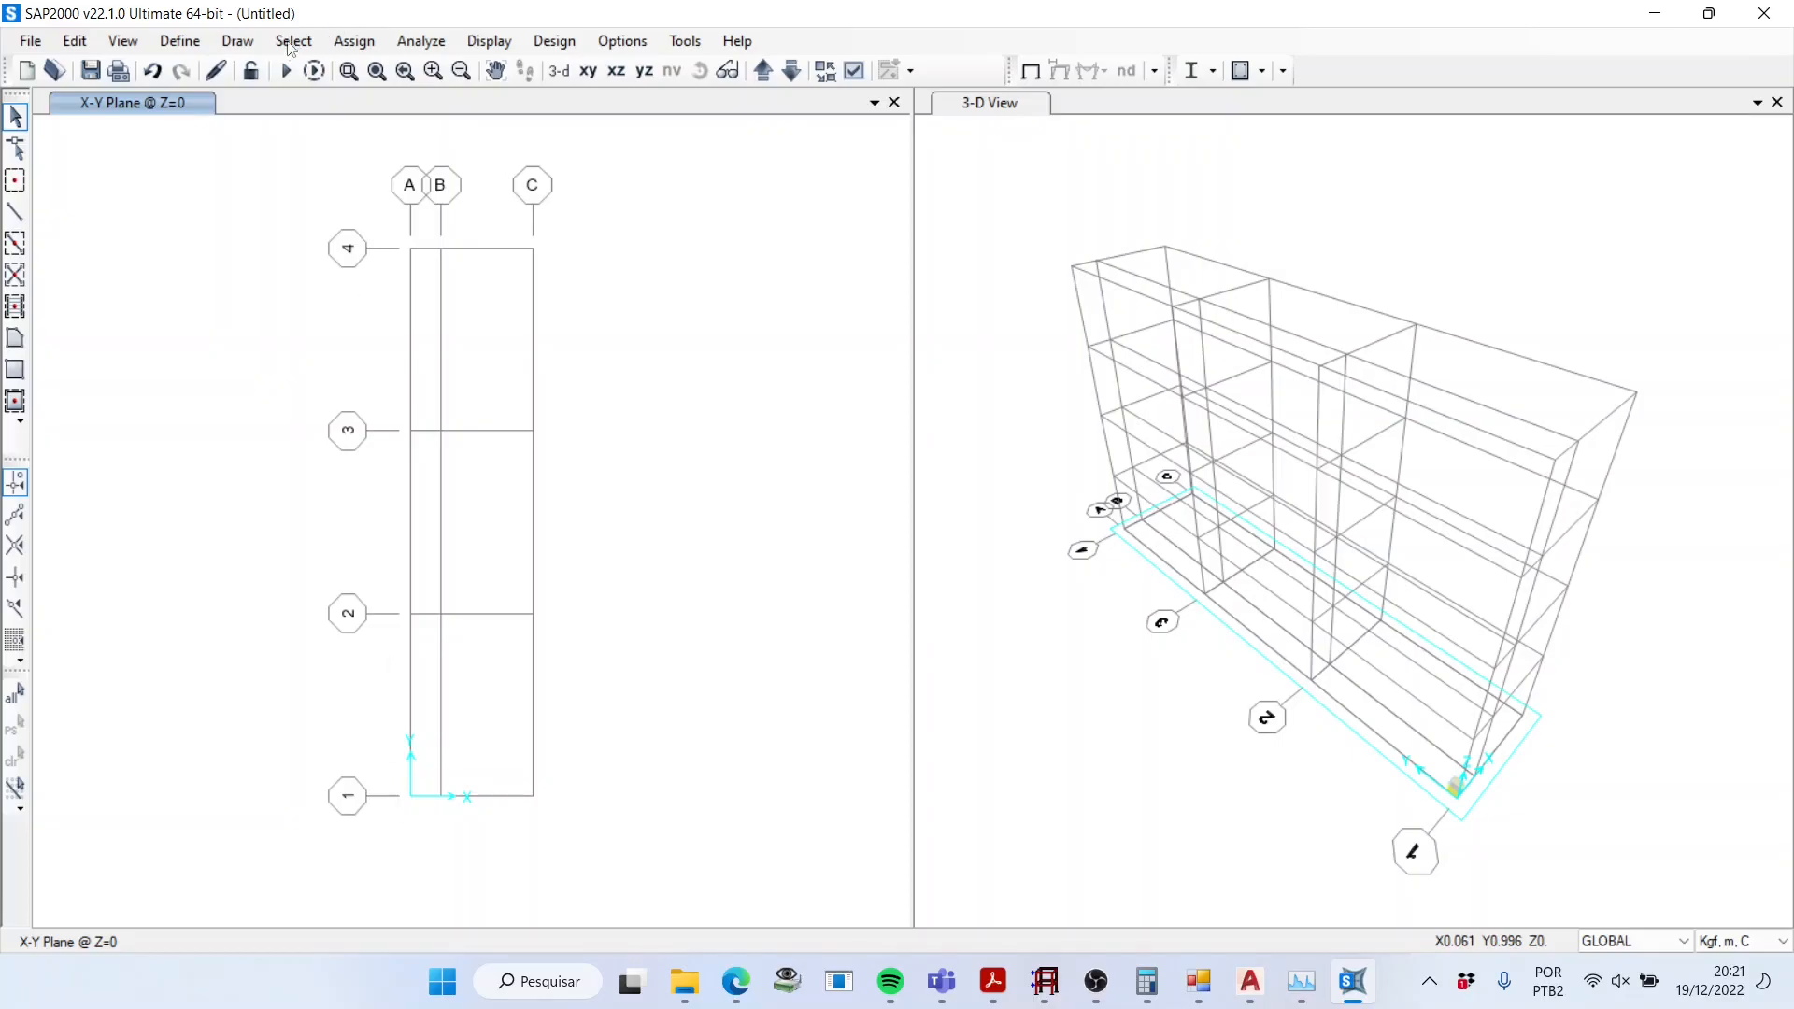
Step: Change the plan window's 2D view to the X-Z plane at Y = 0 m
left_click(122, 41)
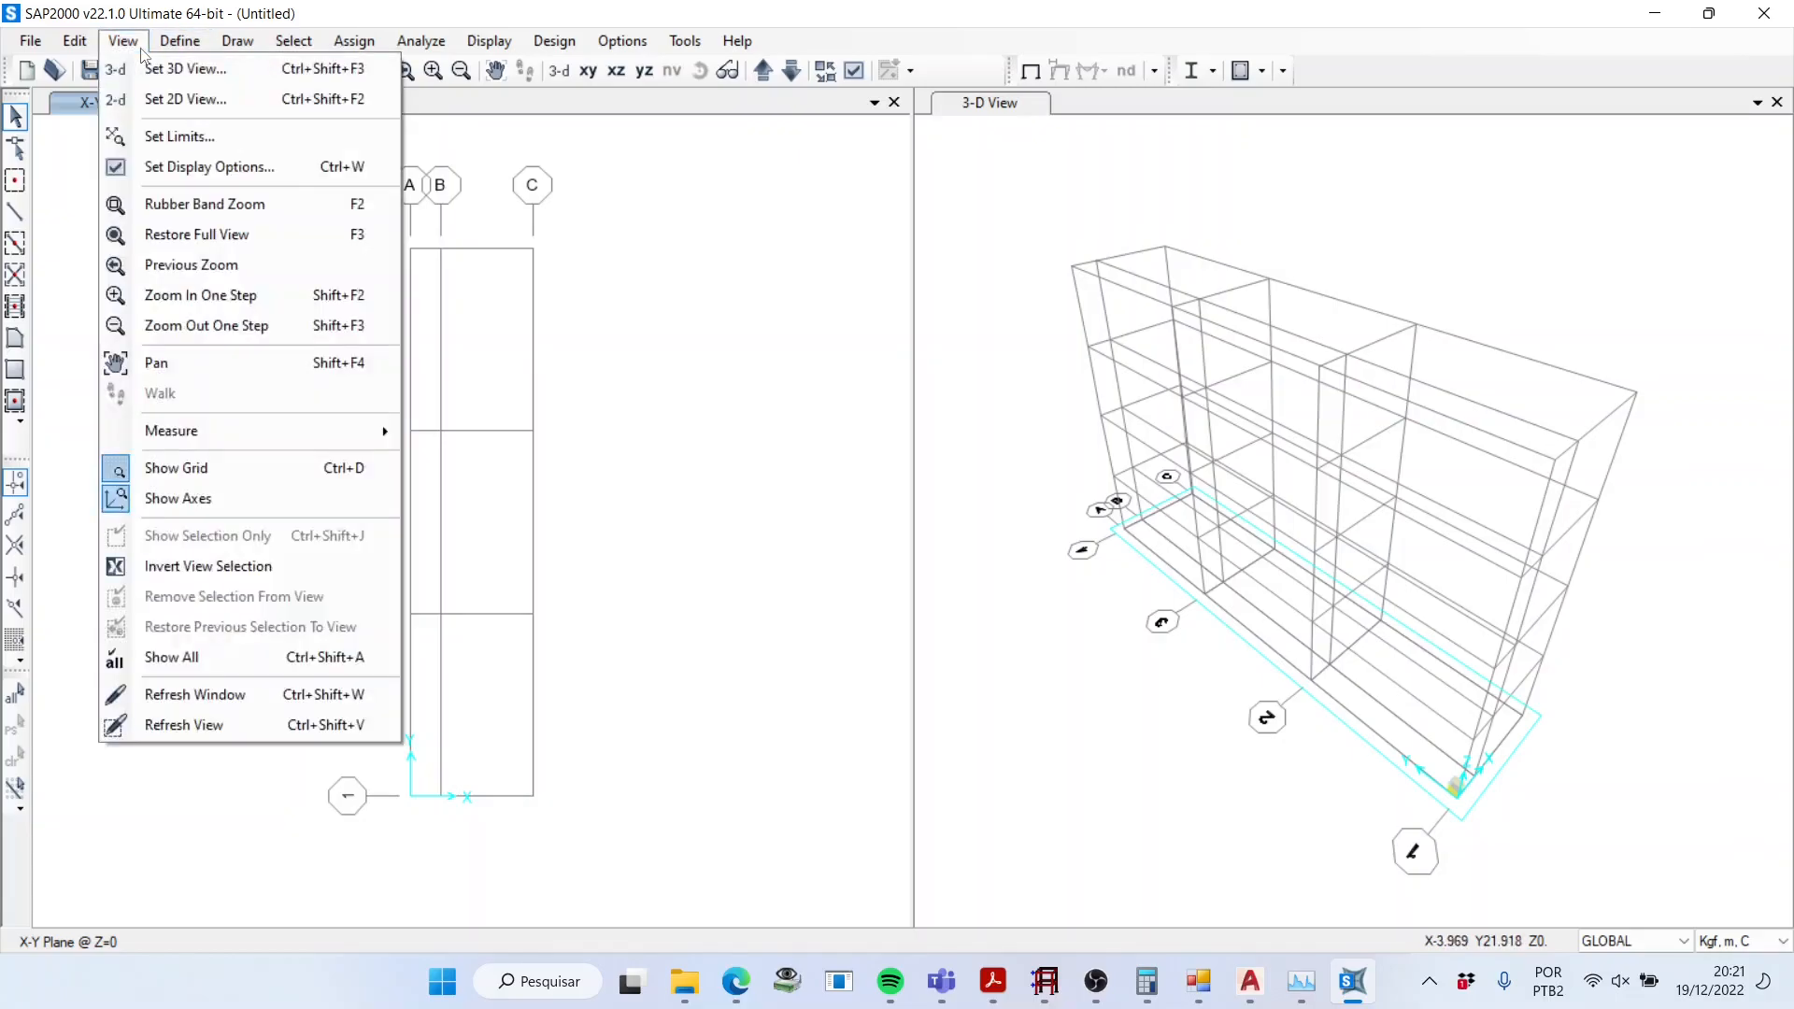
left_click(172, 101)
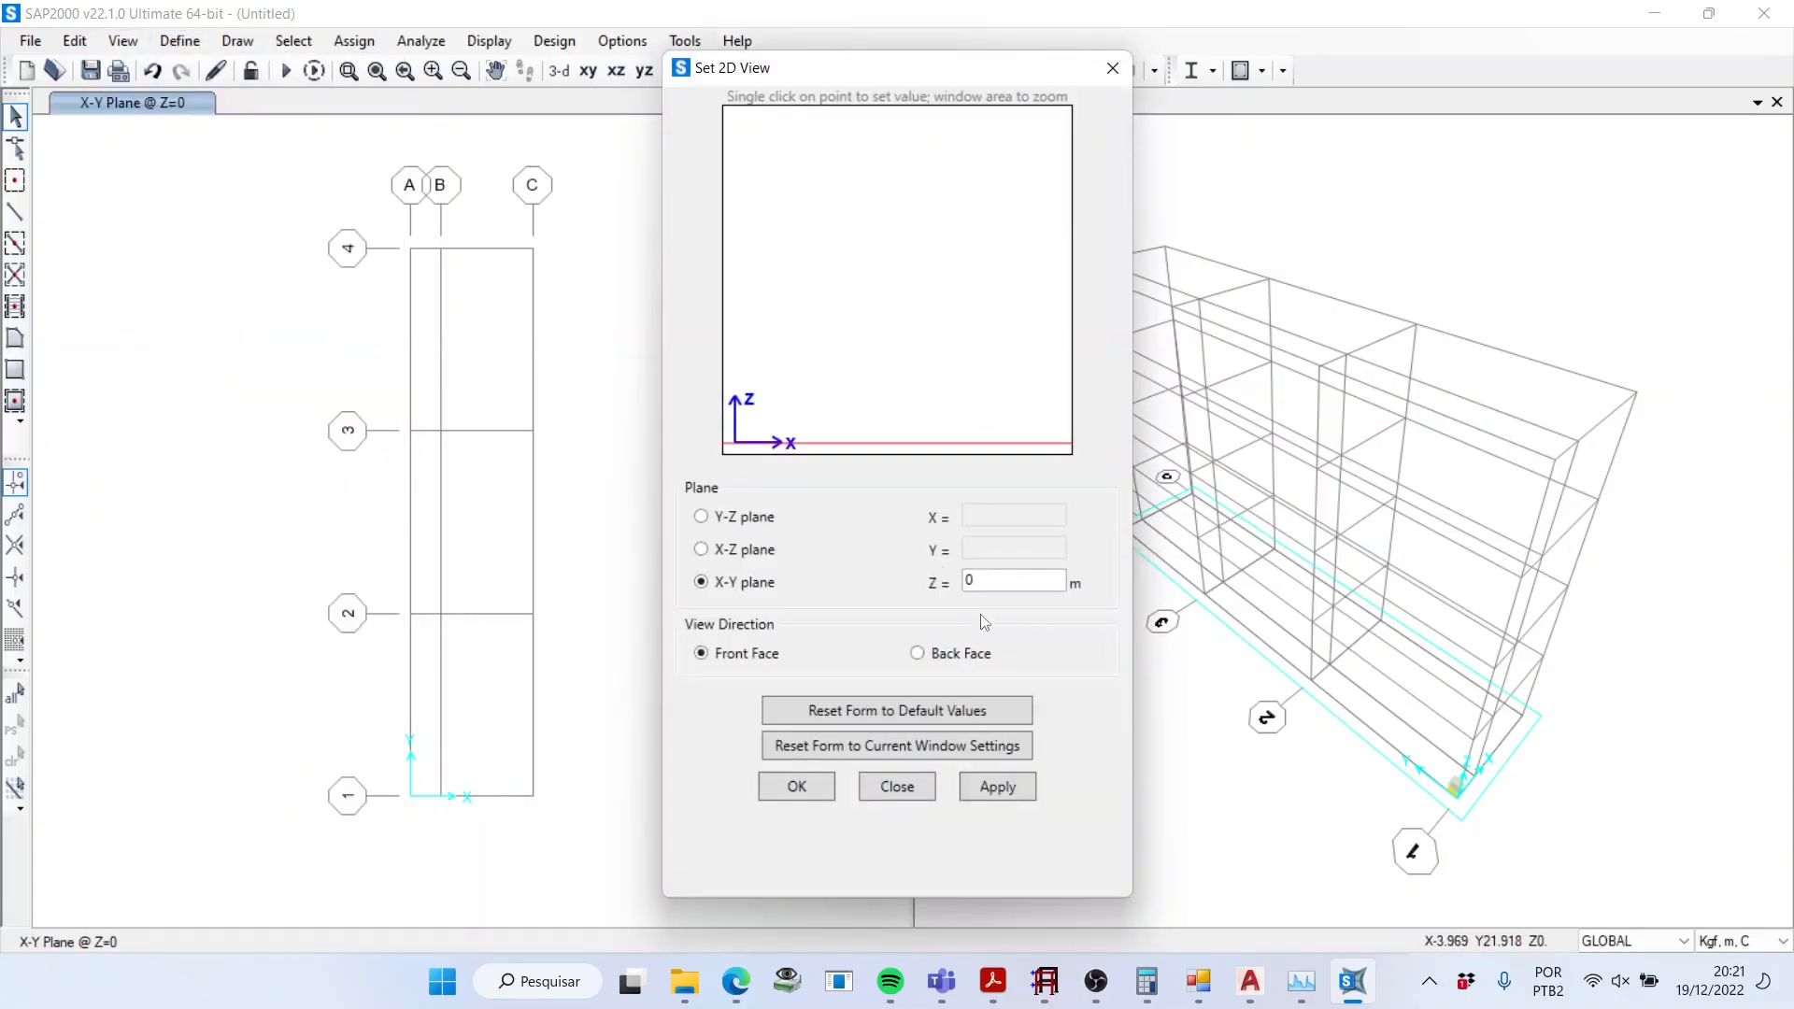
left_click(750, 552)
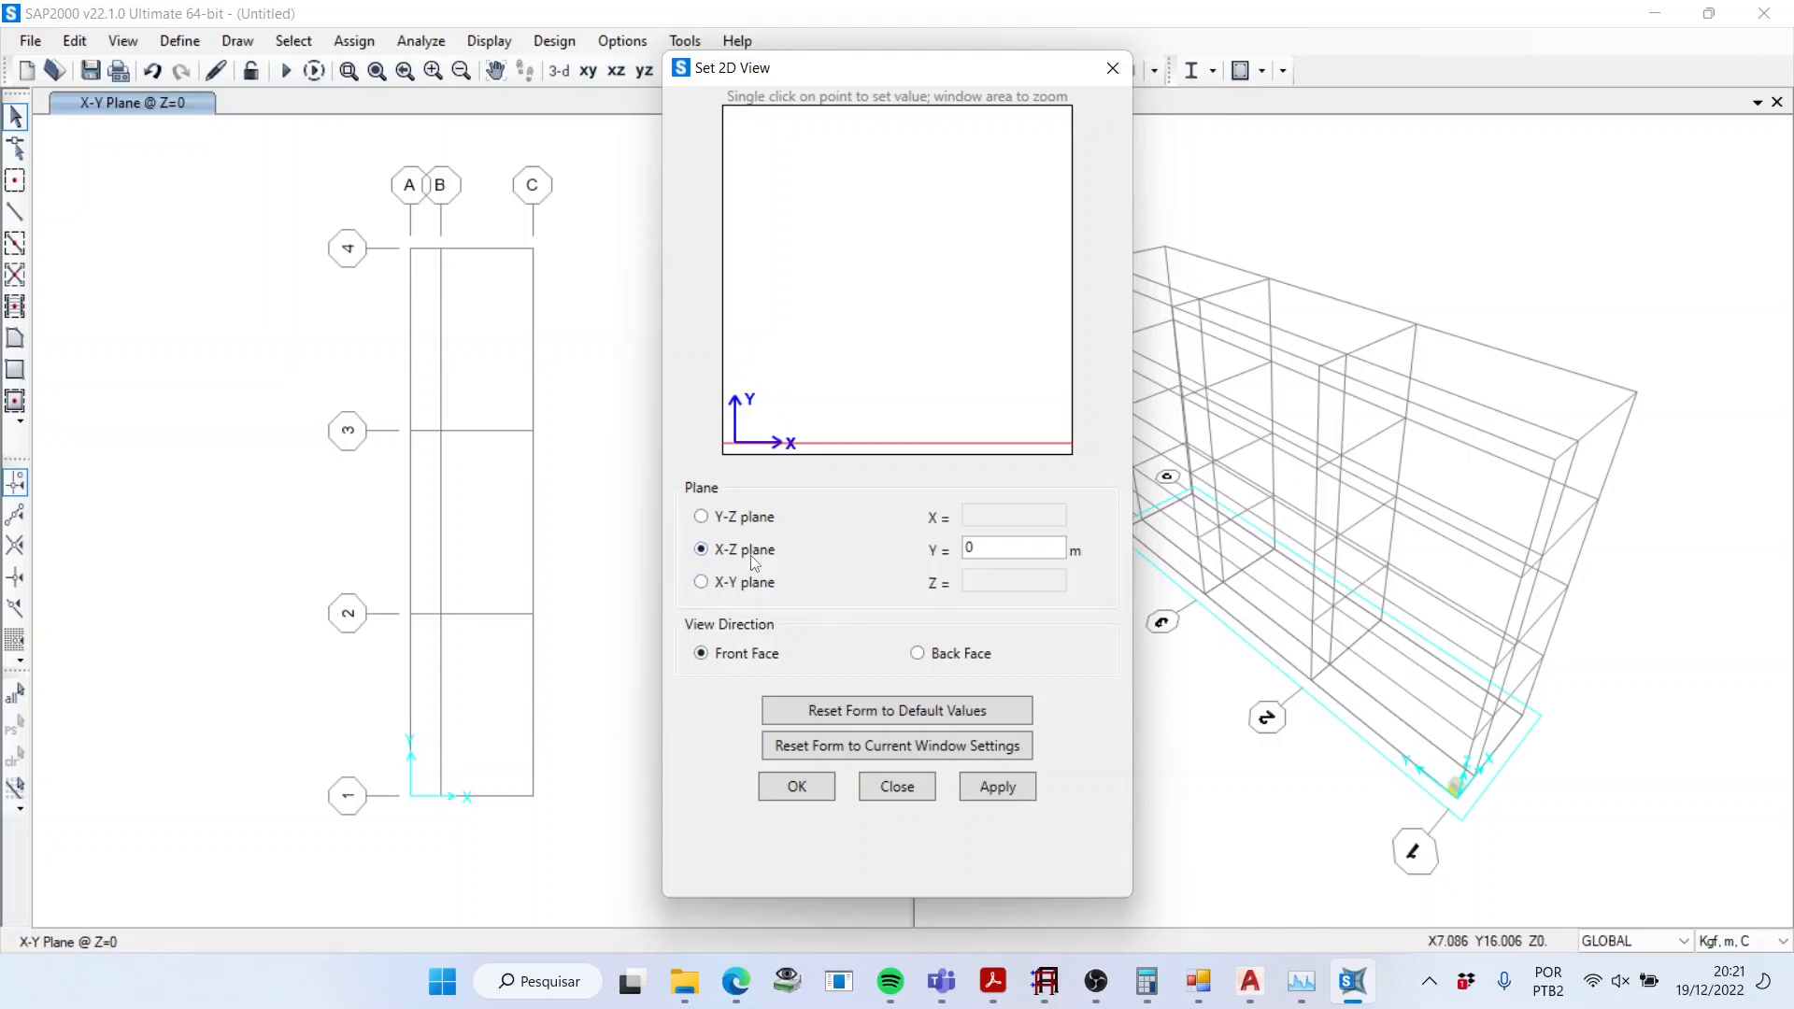
left_click(797, 785)
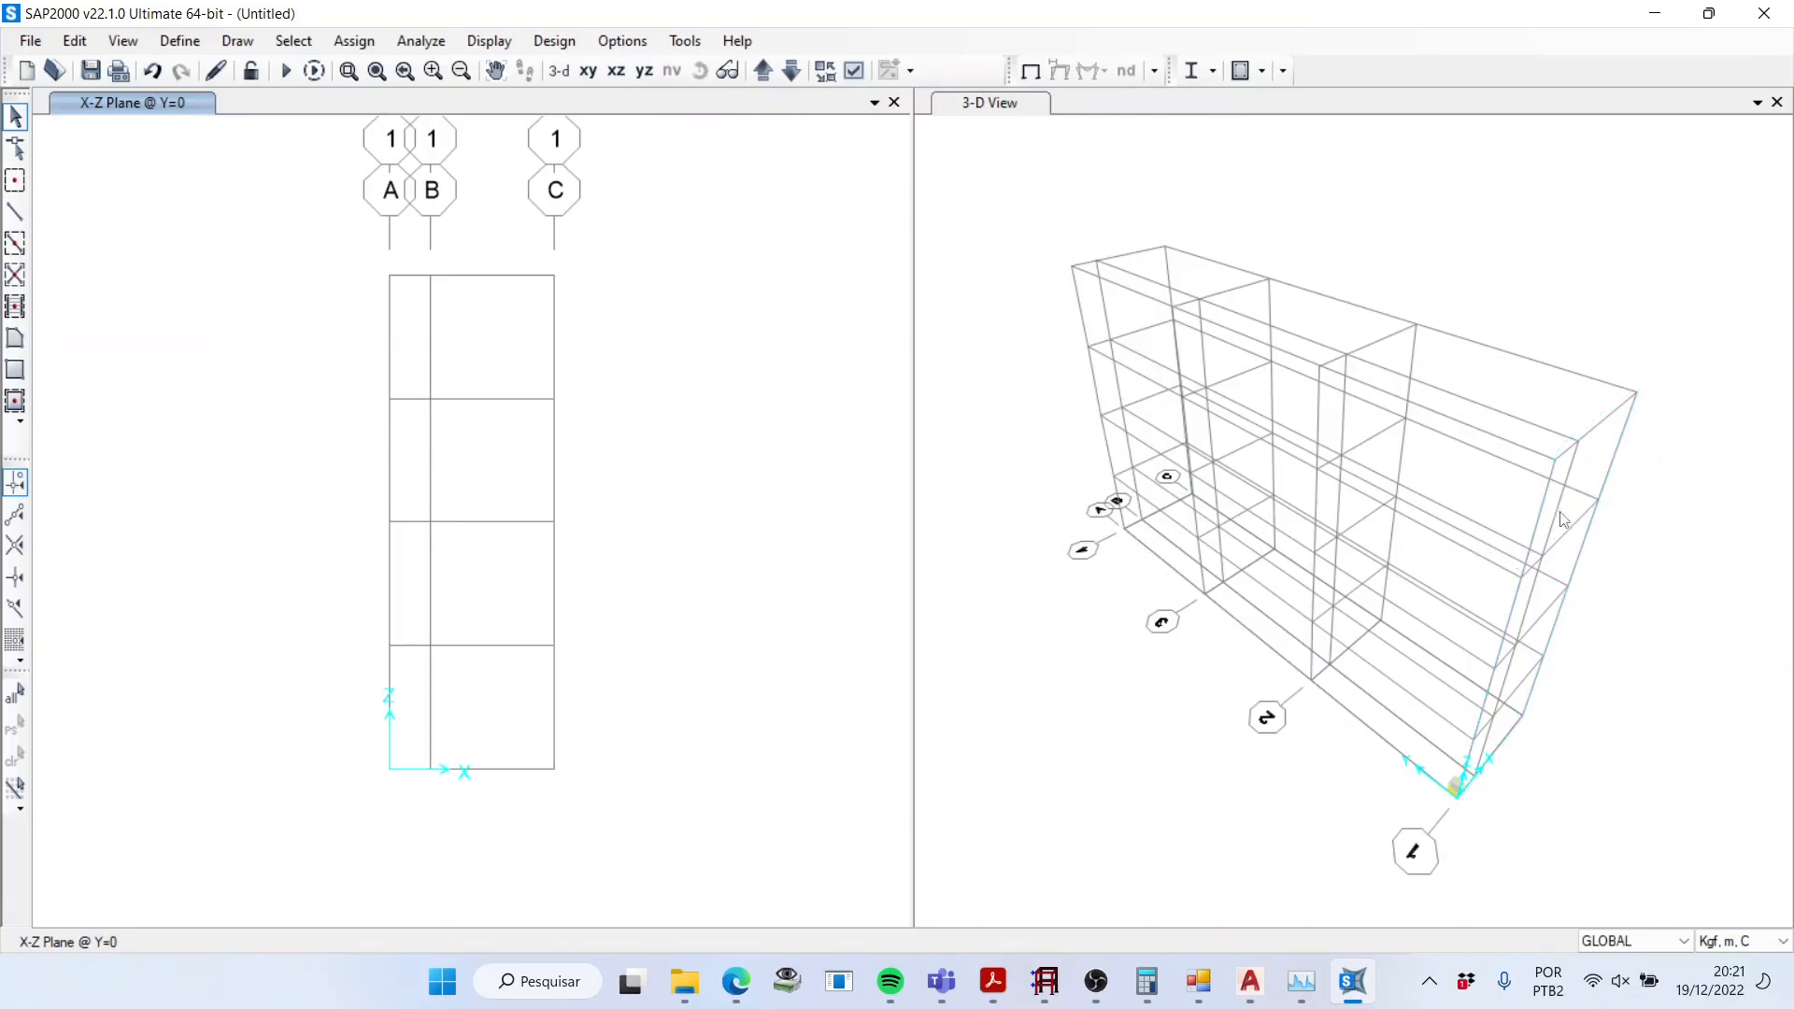
Step: Step the X-Z plane view through the neighbouring grid planes along Y and return it to Y = 0 m
left_click(1333, 353)
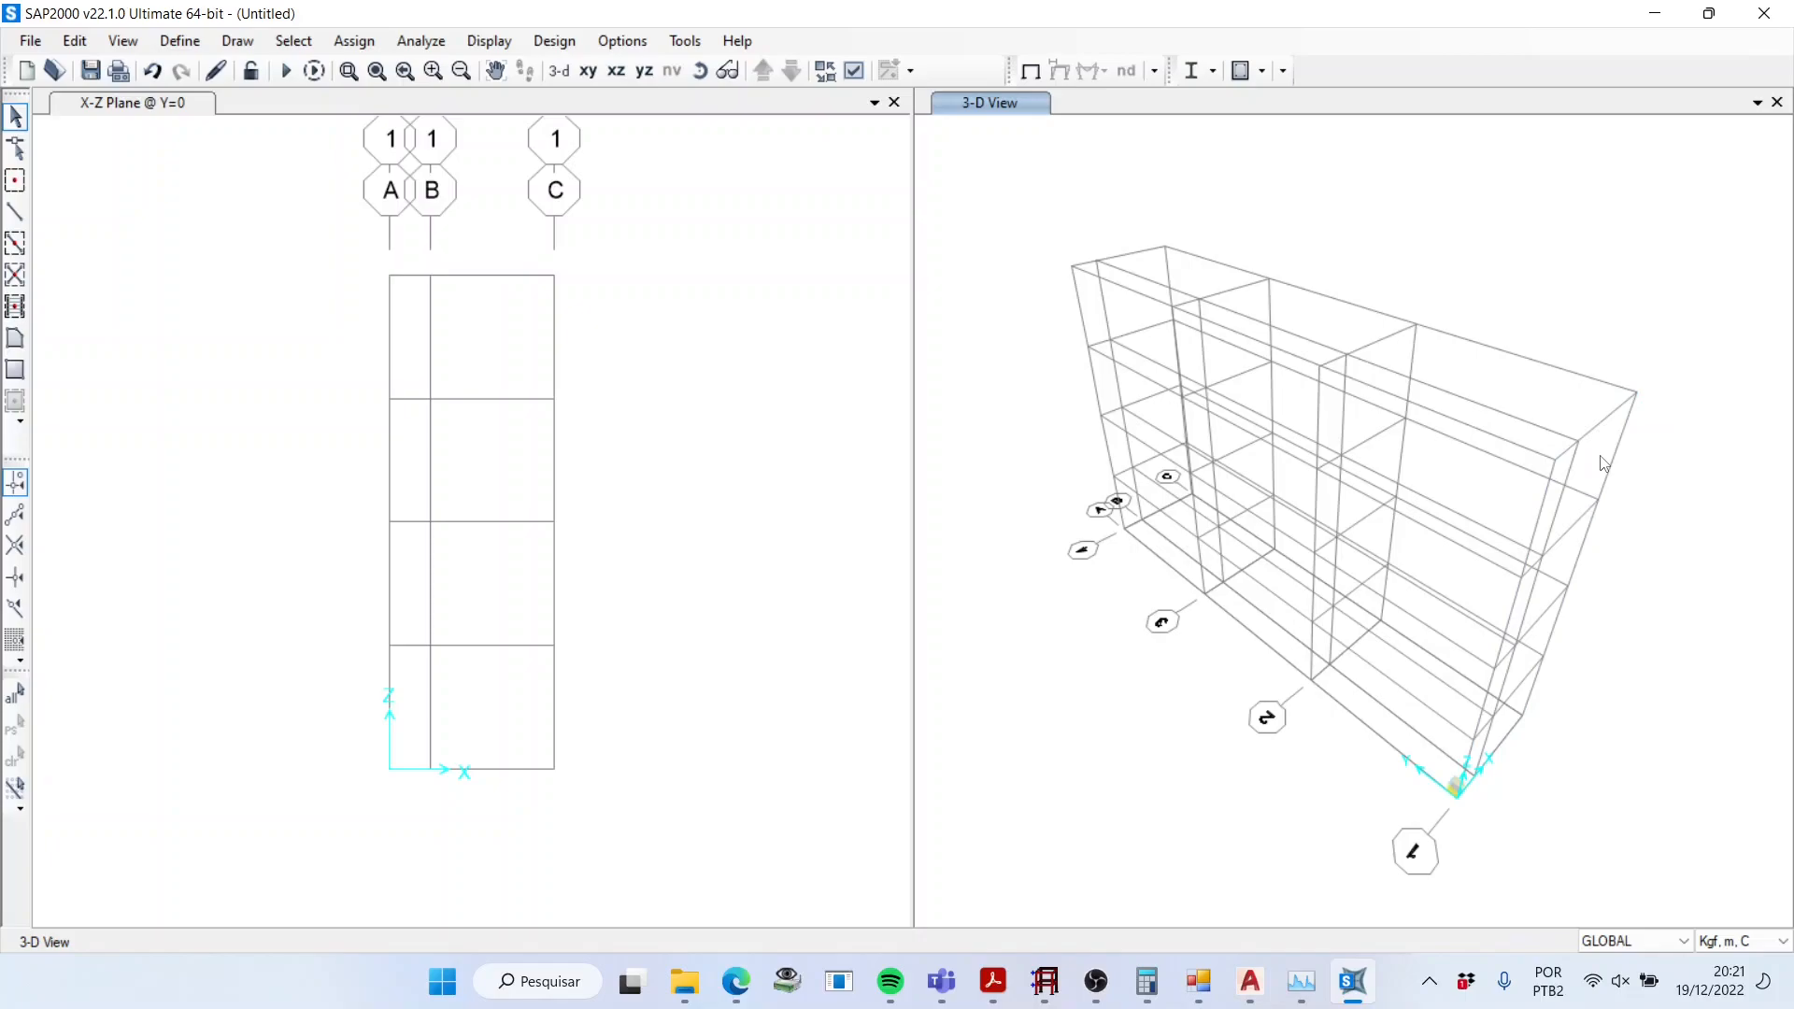
left_click(555, 651)
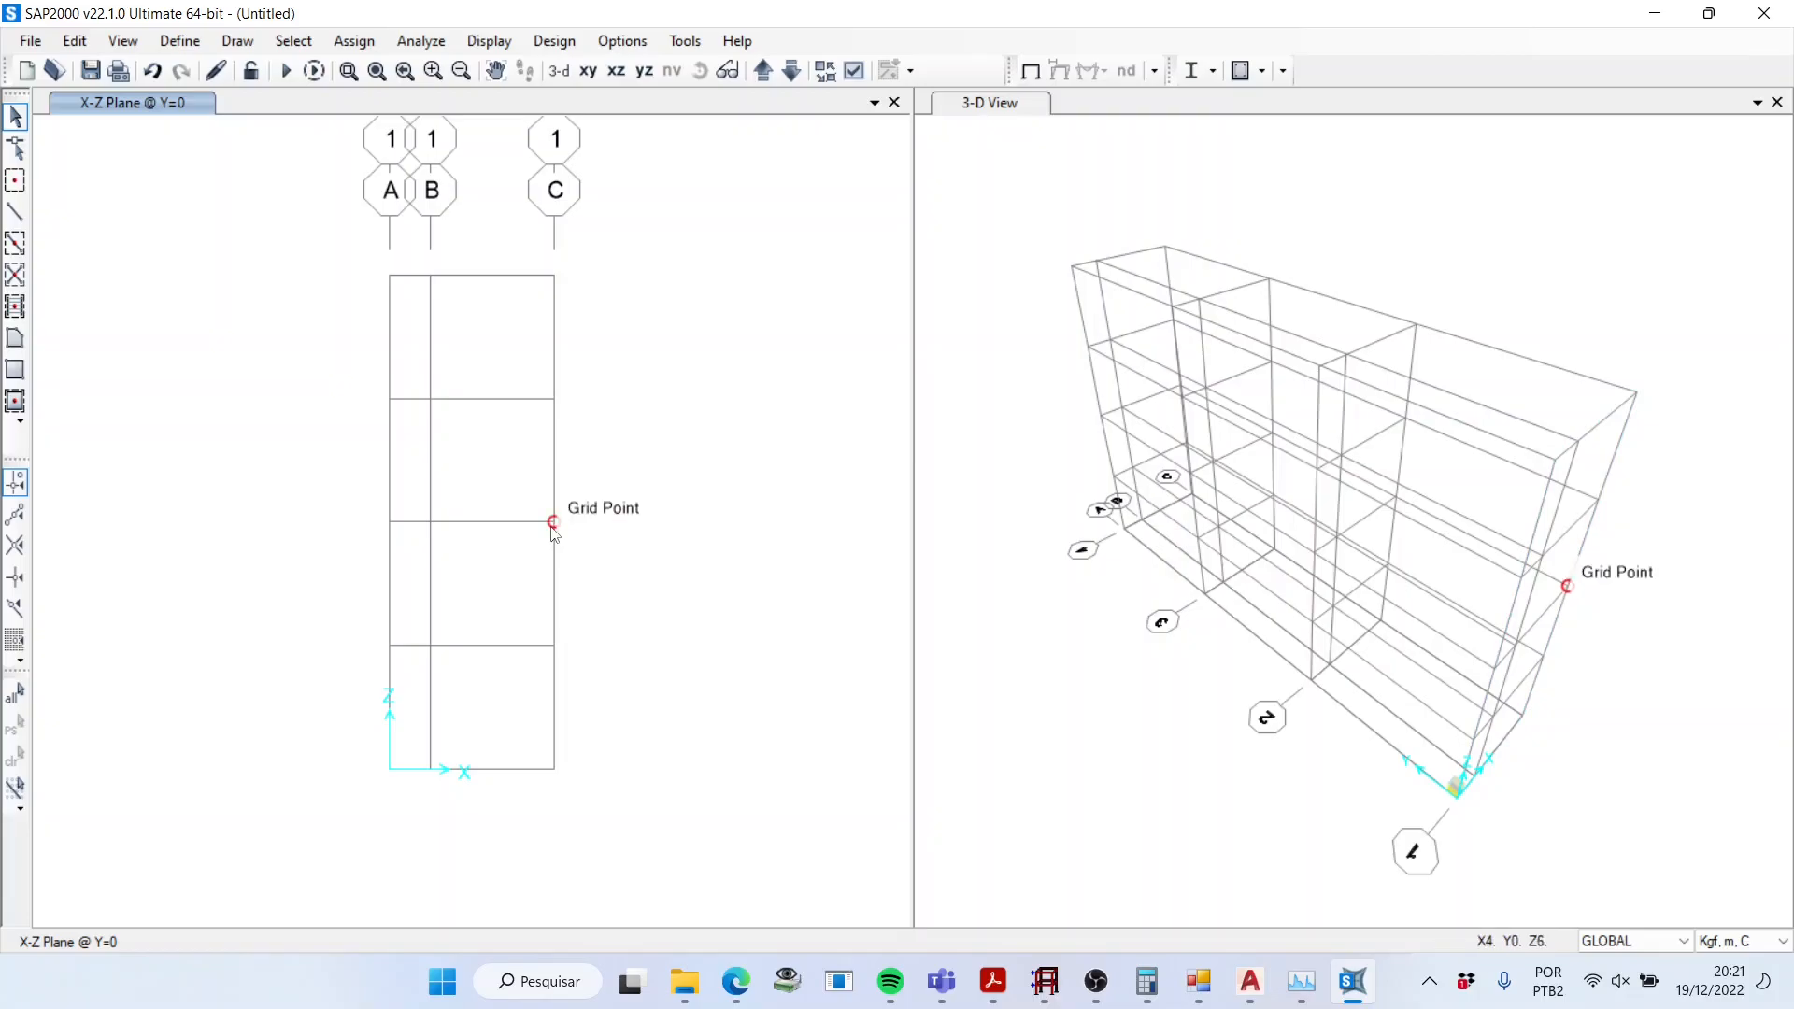
left_click(765, 78)
left_click(794, 78)
left_click(786, 79)
left_click(765, 78)
left_click(765, 79)
left_click(765, 79)
left_click(766, 78)
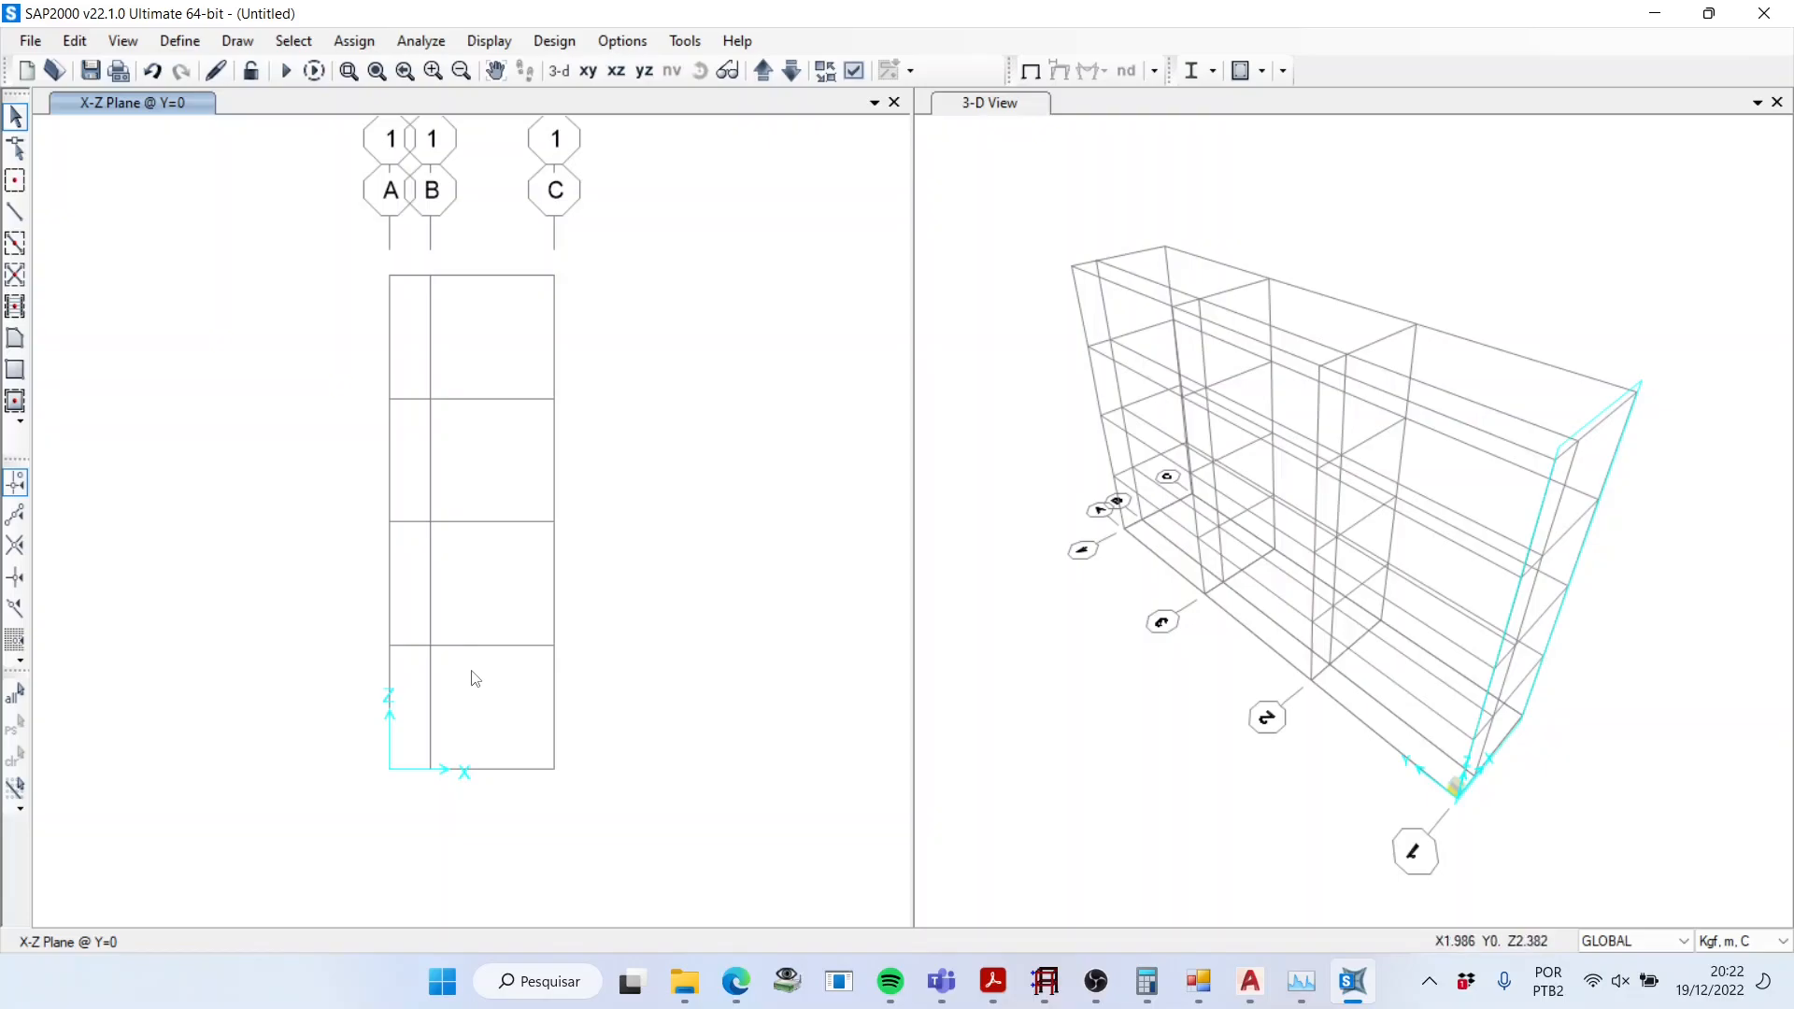
Step: Display the global grid data as spacing and reduce the spacing between X grid lines B and C
double_click(495, 771)
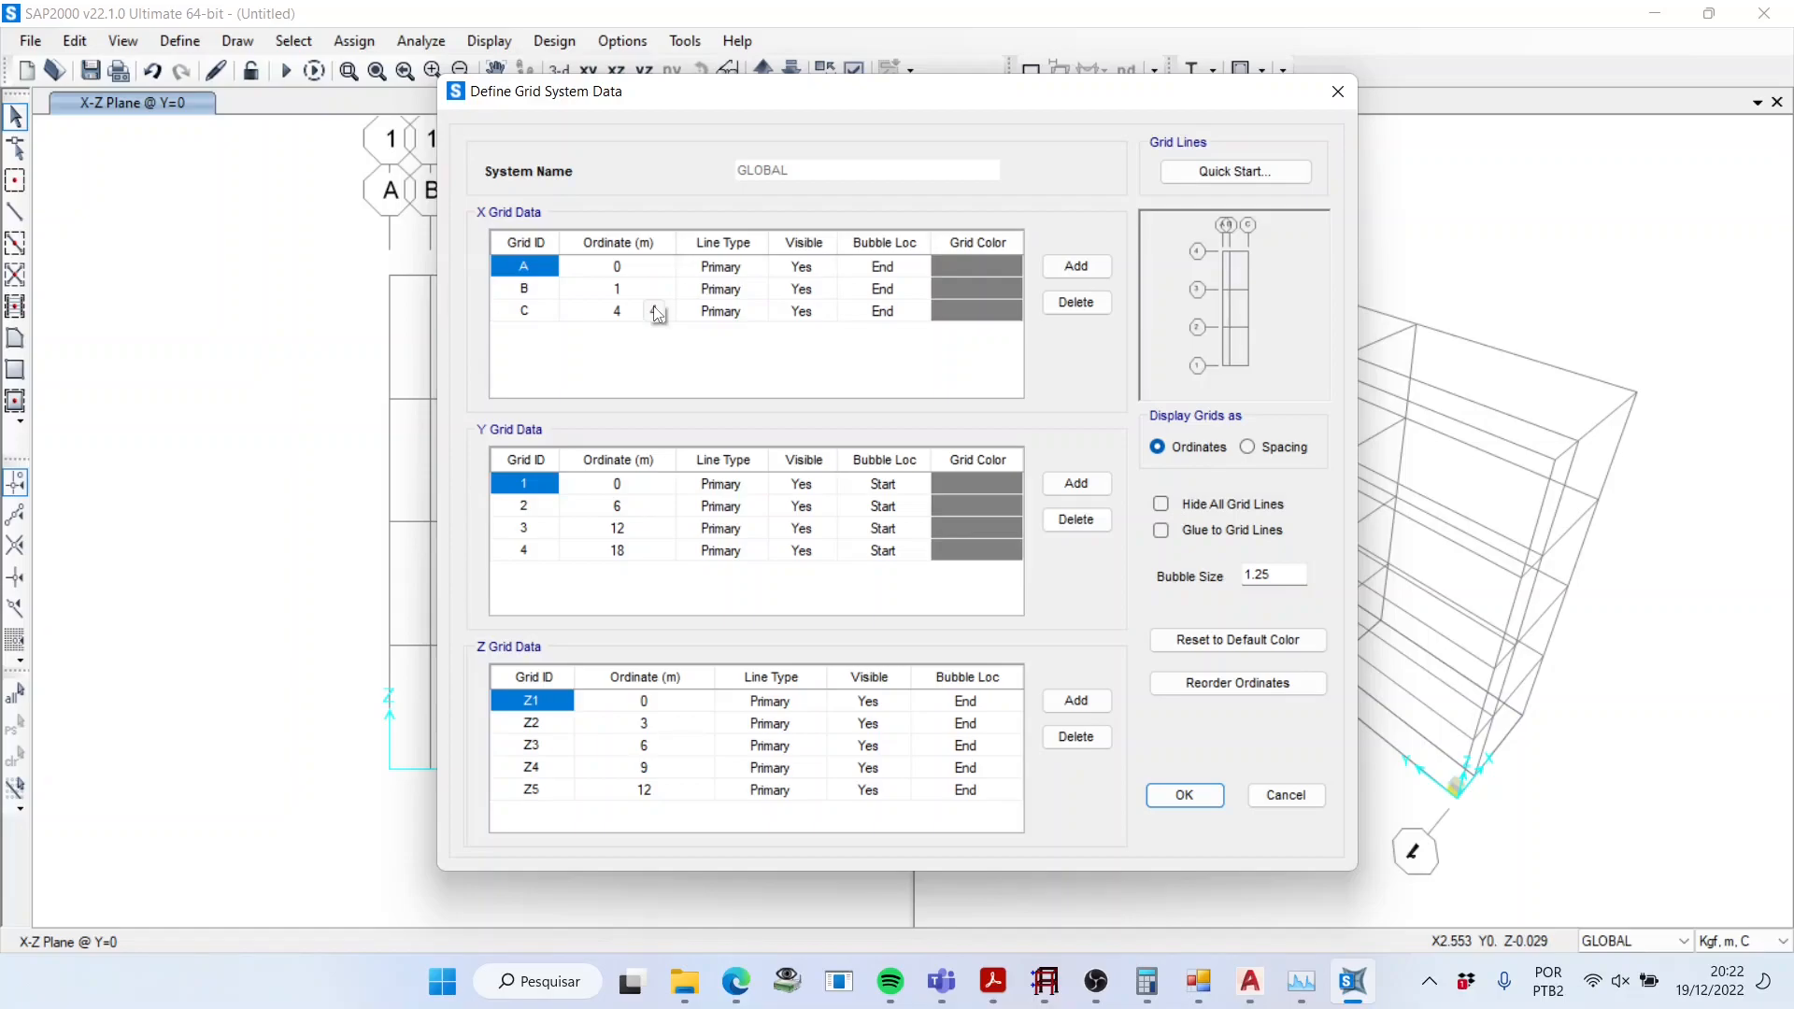
left_click(1284, 448)
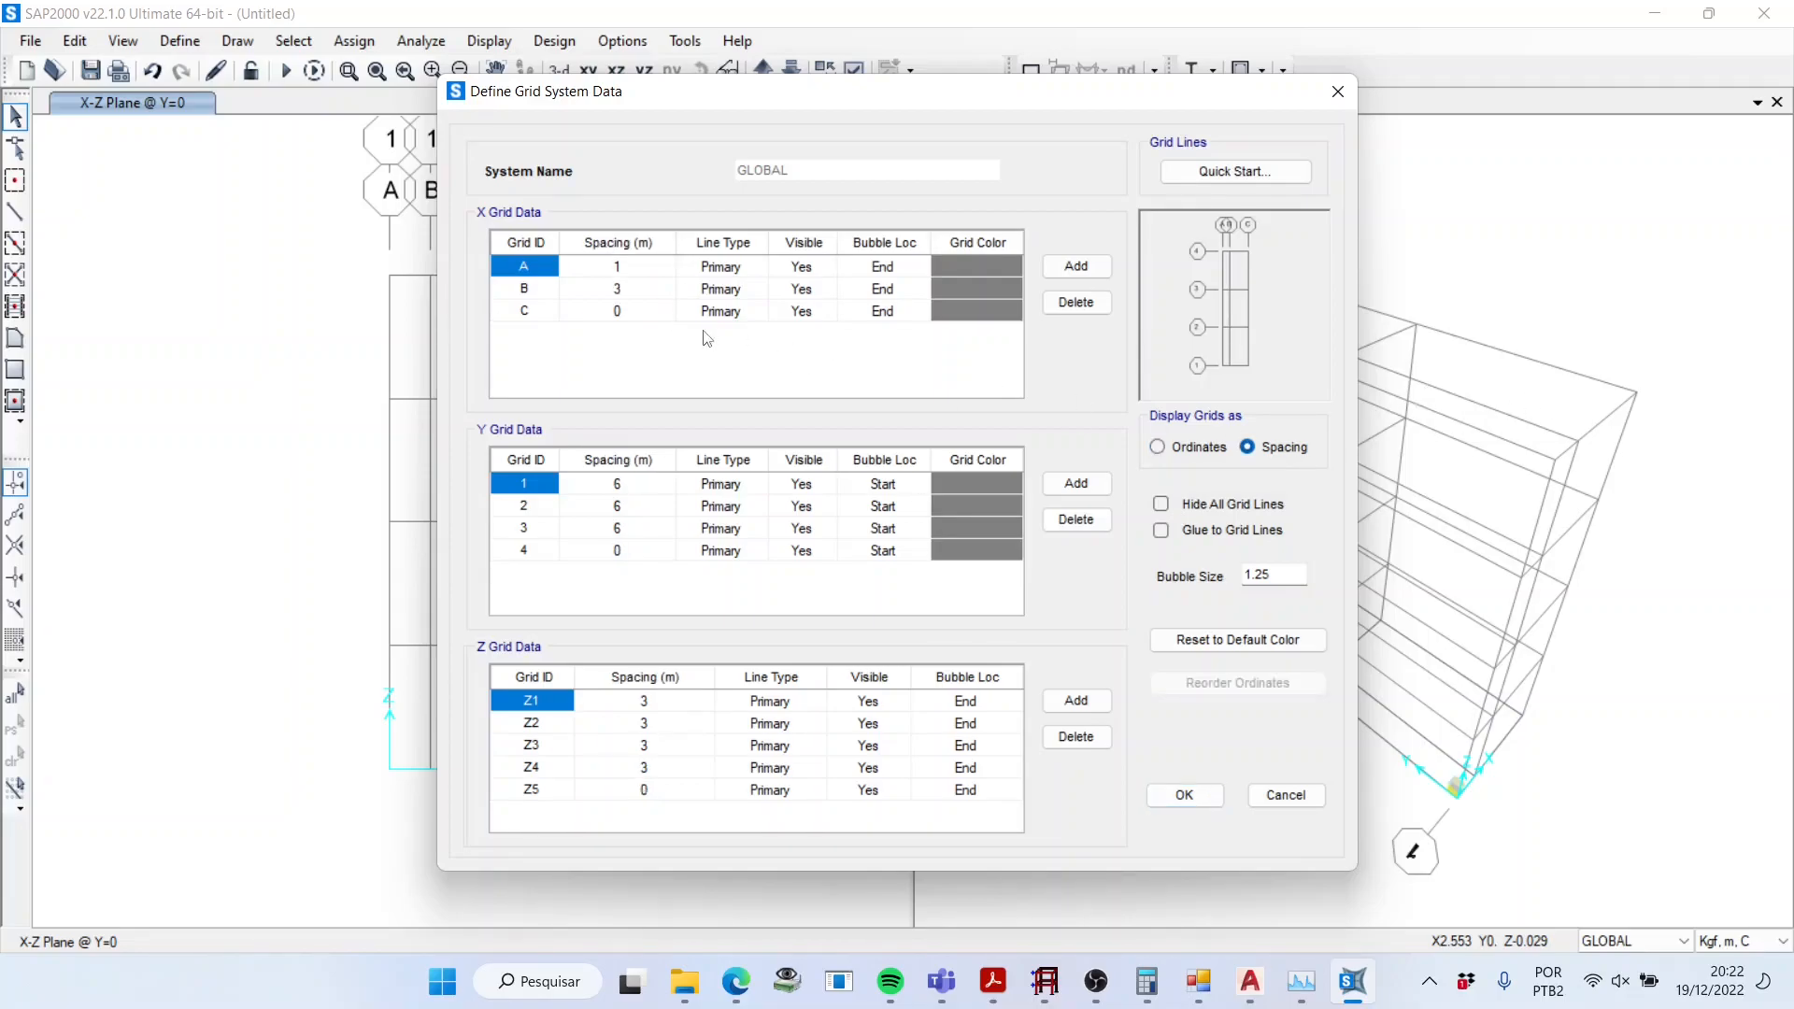
left_click(647, 290)
left_click(648, 290)
left_click(1184, 796)
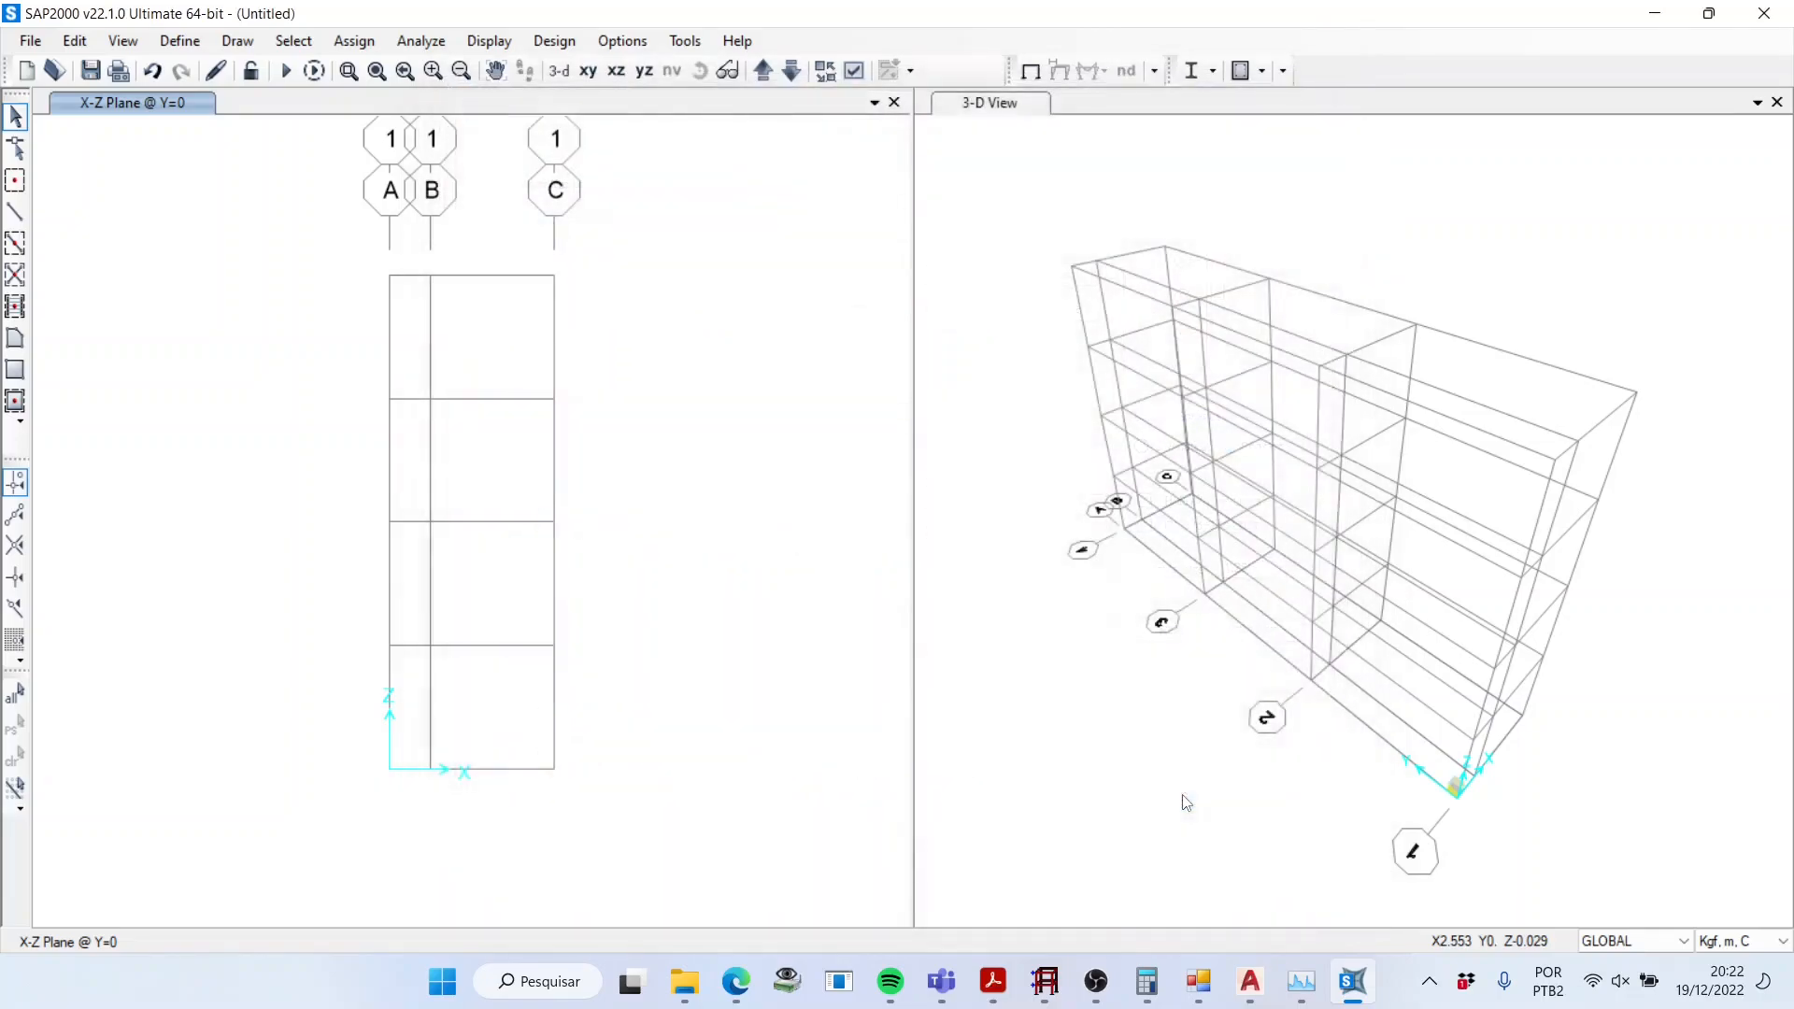
left_click(447, 916)
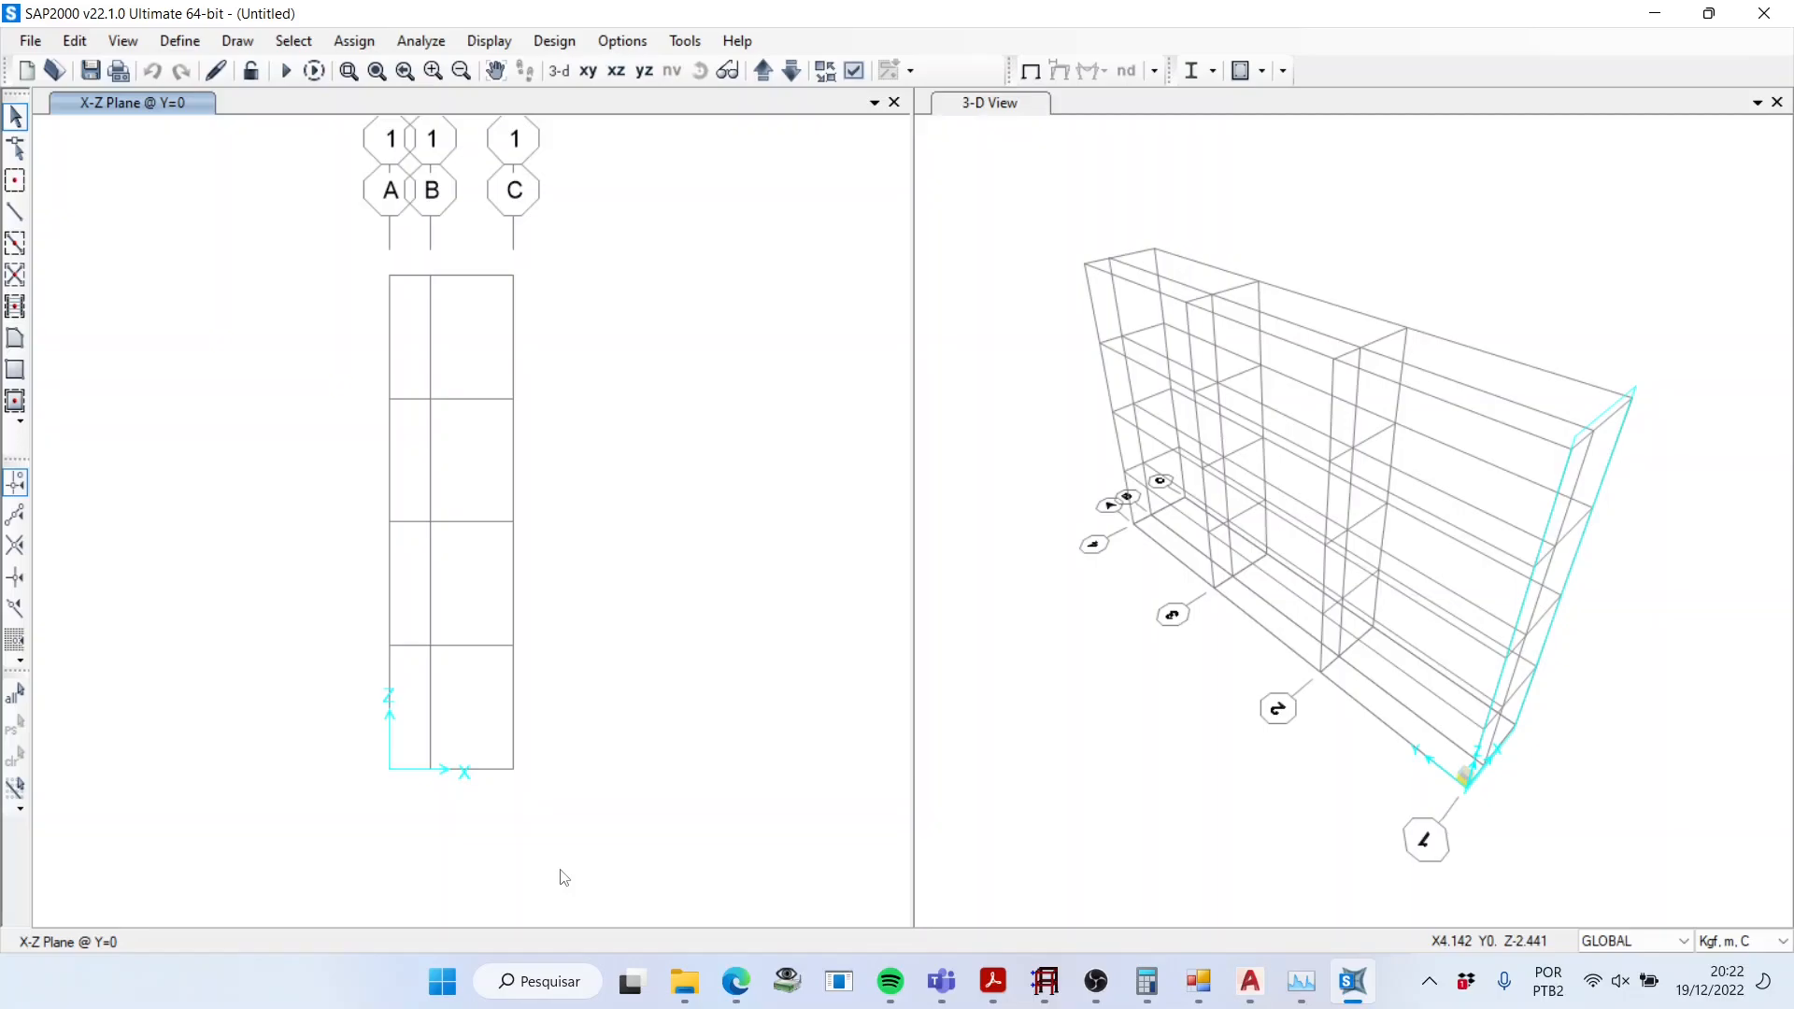
Step: Add a United States steel material to ASTM A572 Grade 50 and review its property data
left_click(179, 44)
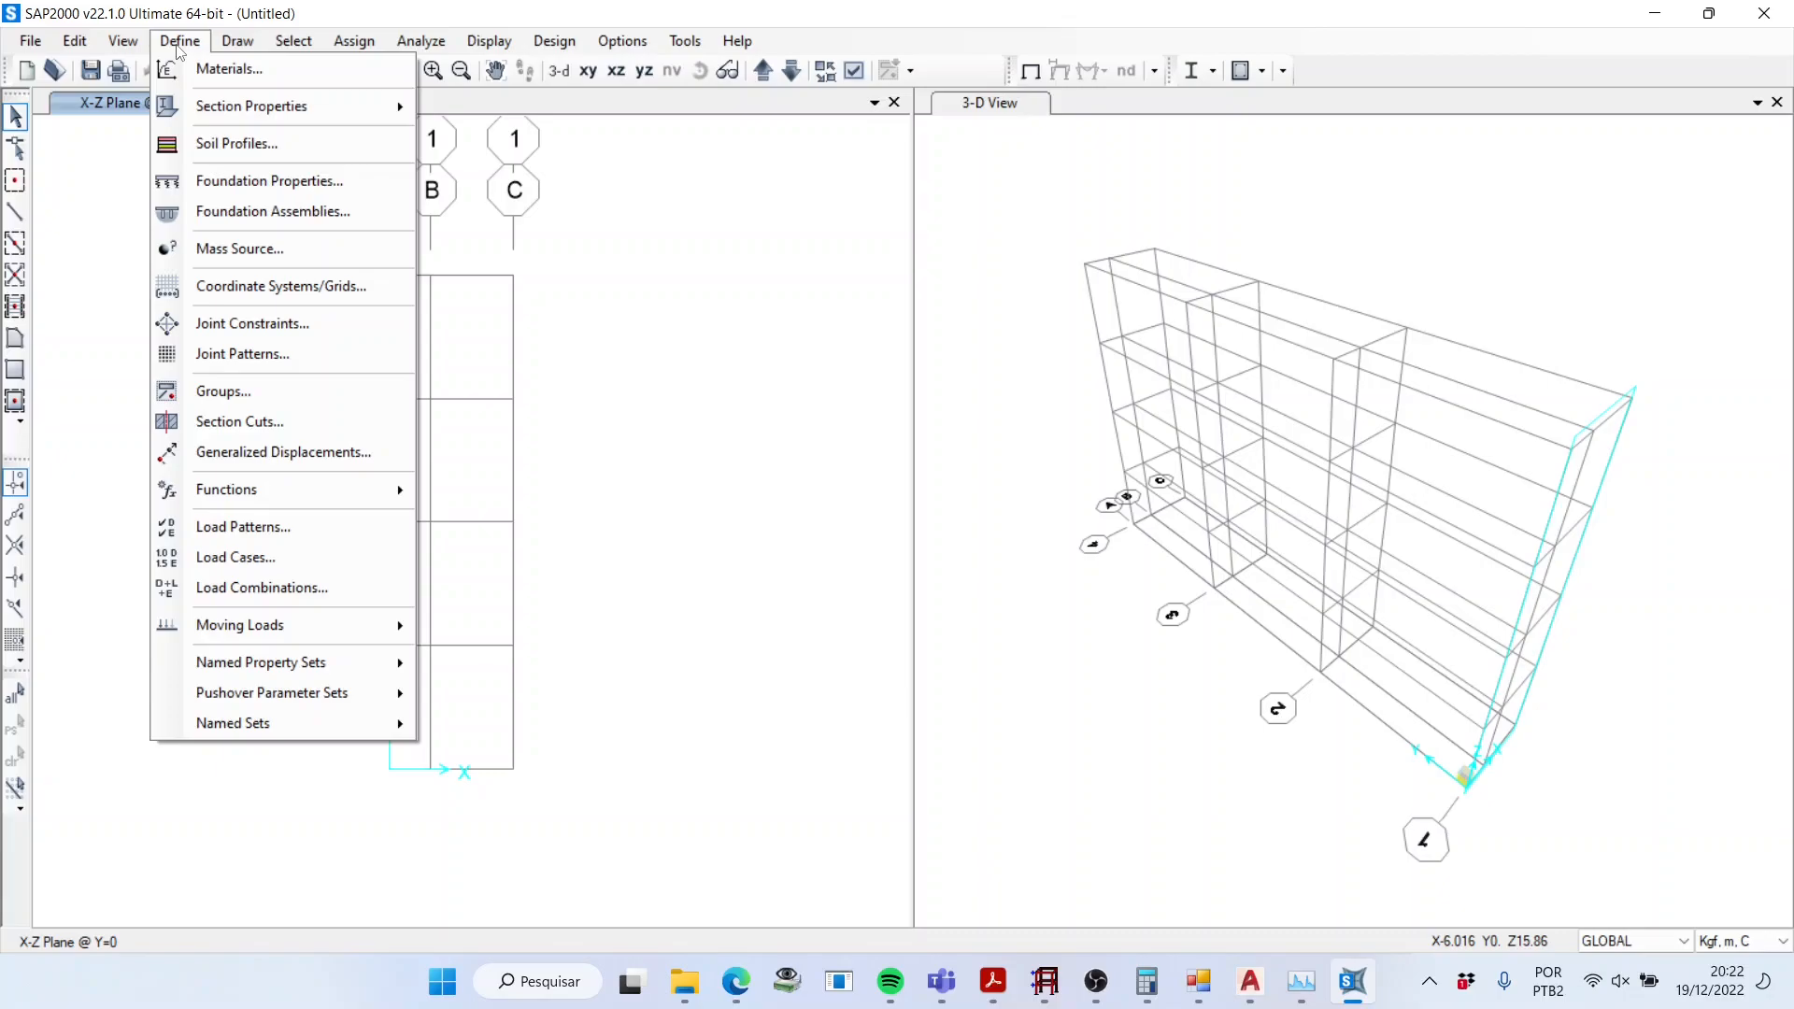
left_click(217, 70)
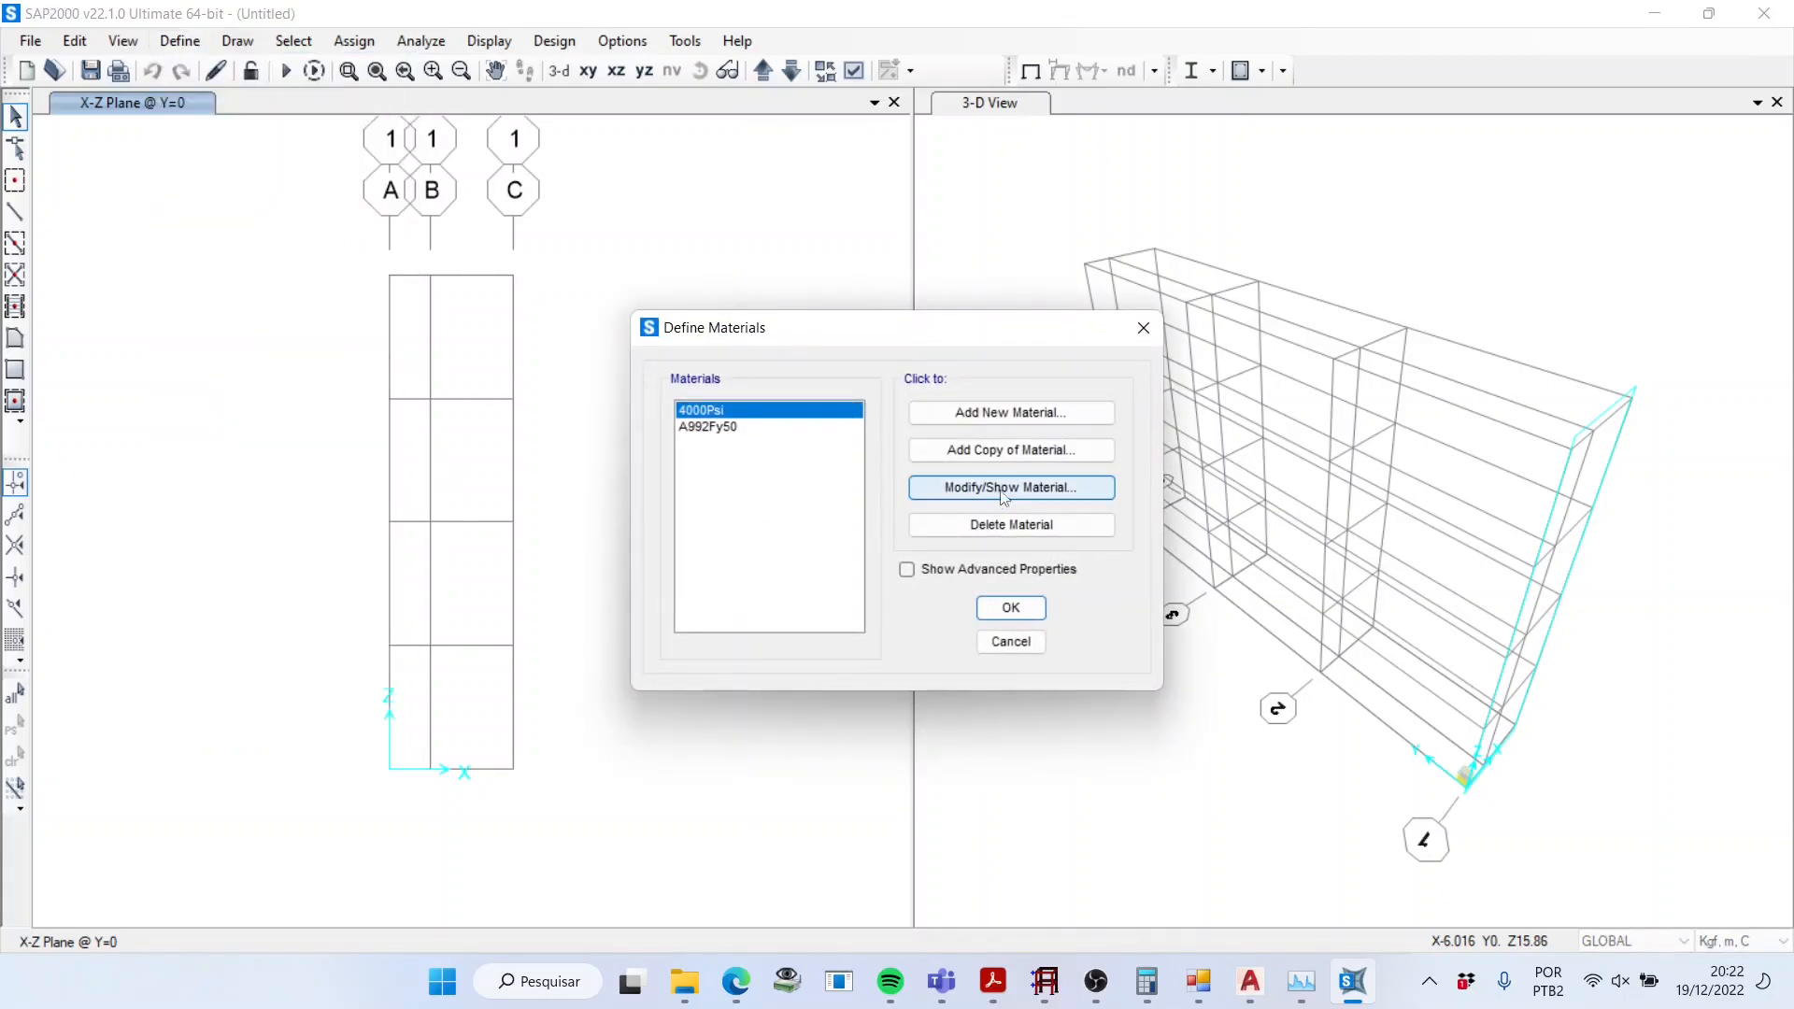
left_click(1029, 413)
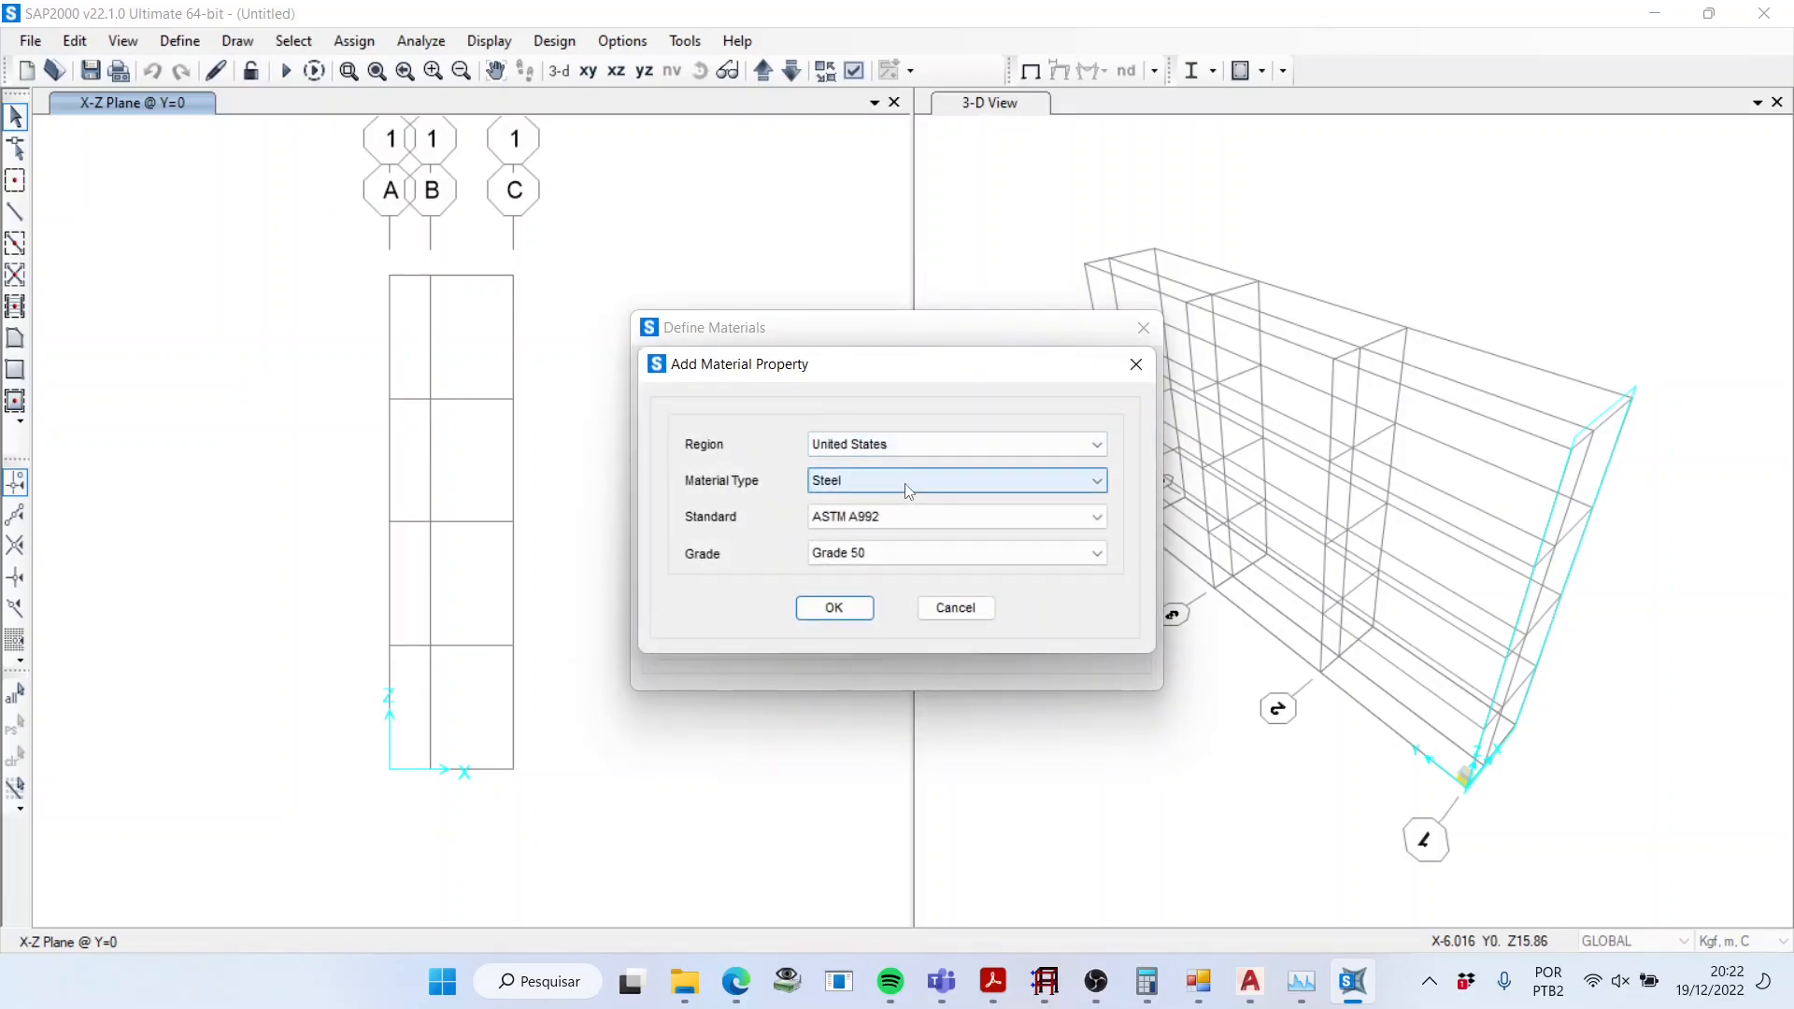
left_click(887, 520)
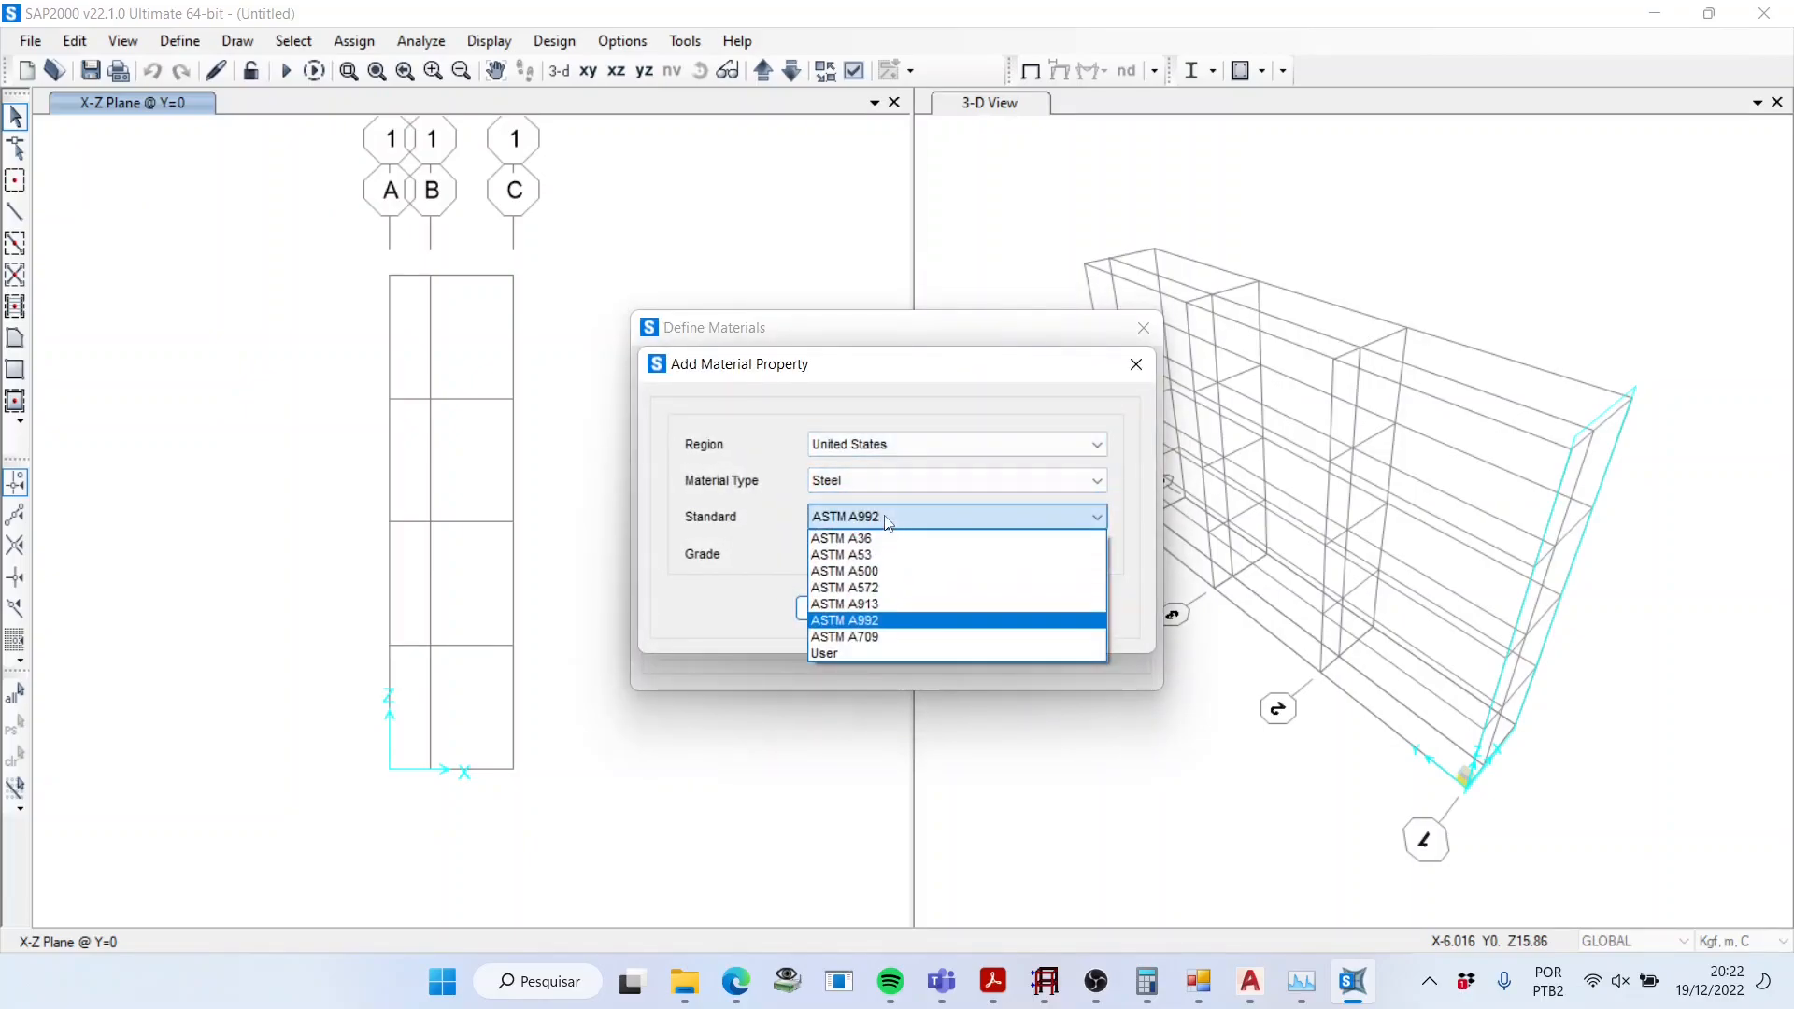
left_click(869, 587)
left_click(830, 607)
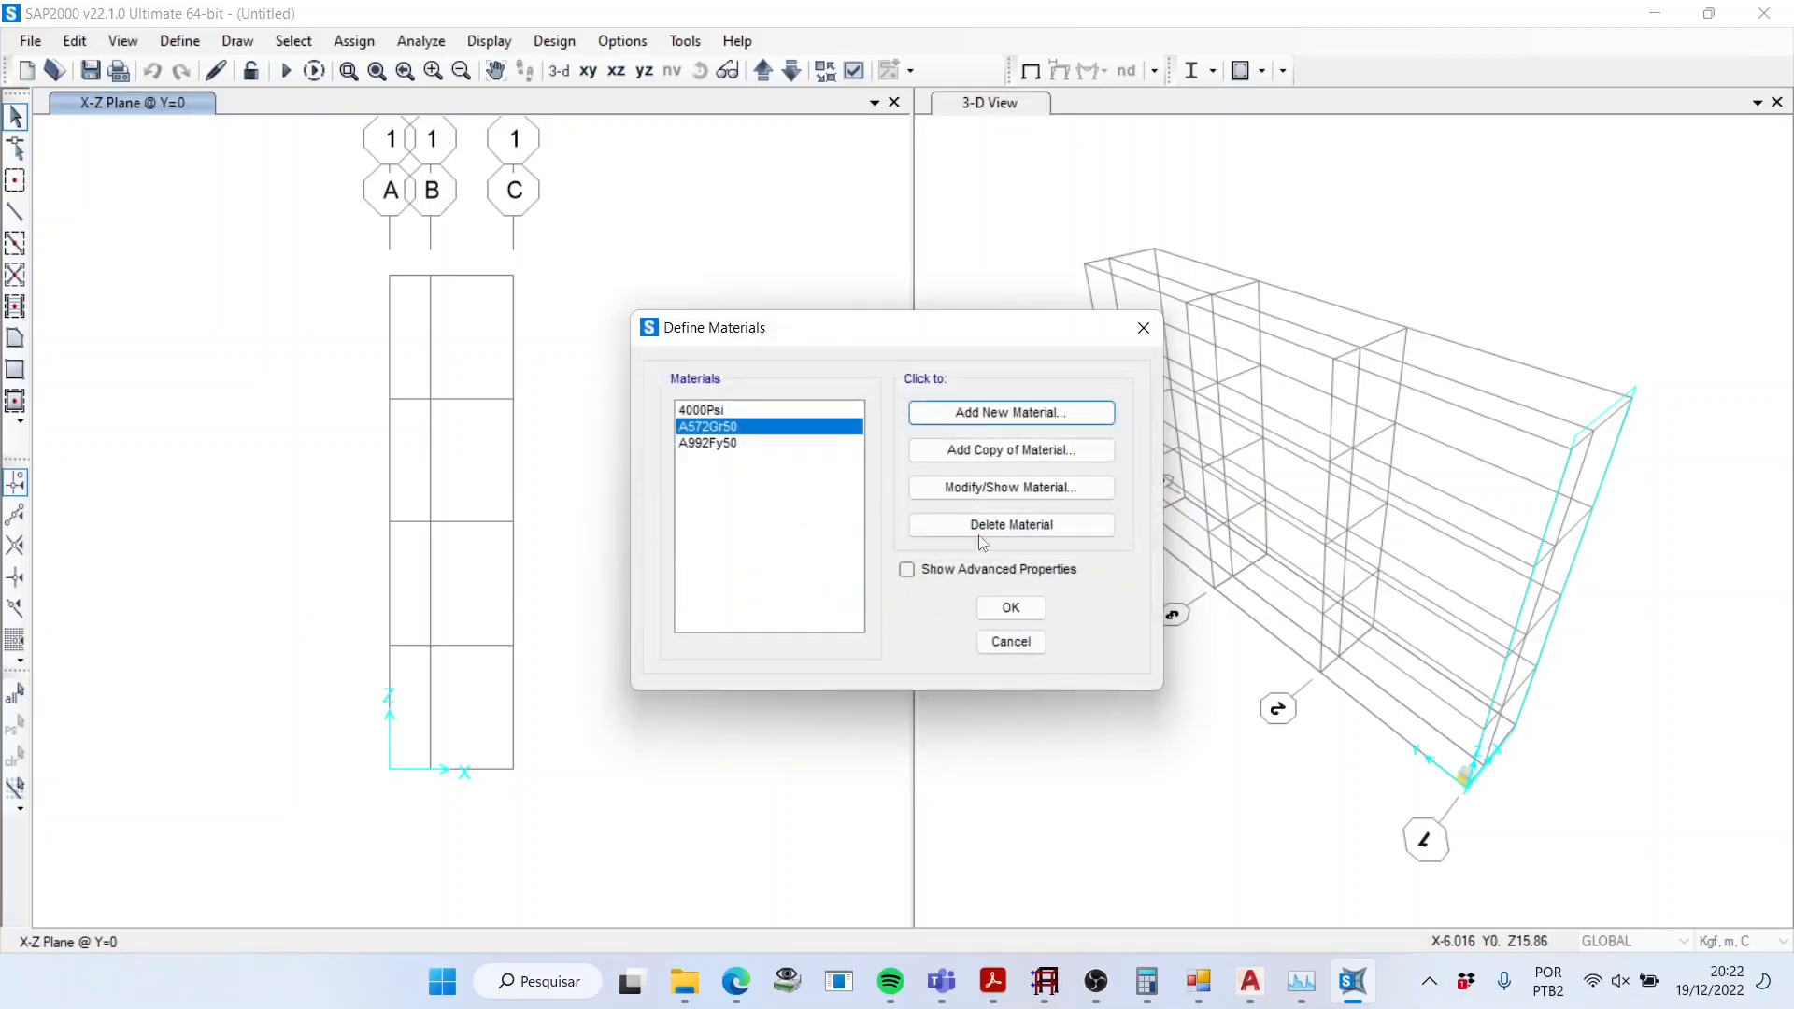
left_click(1024, 488)
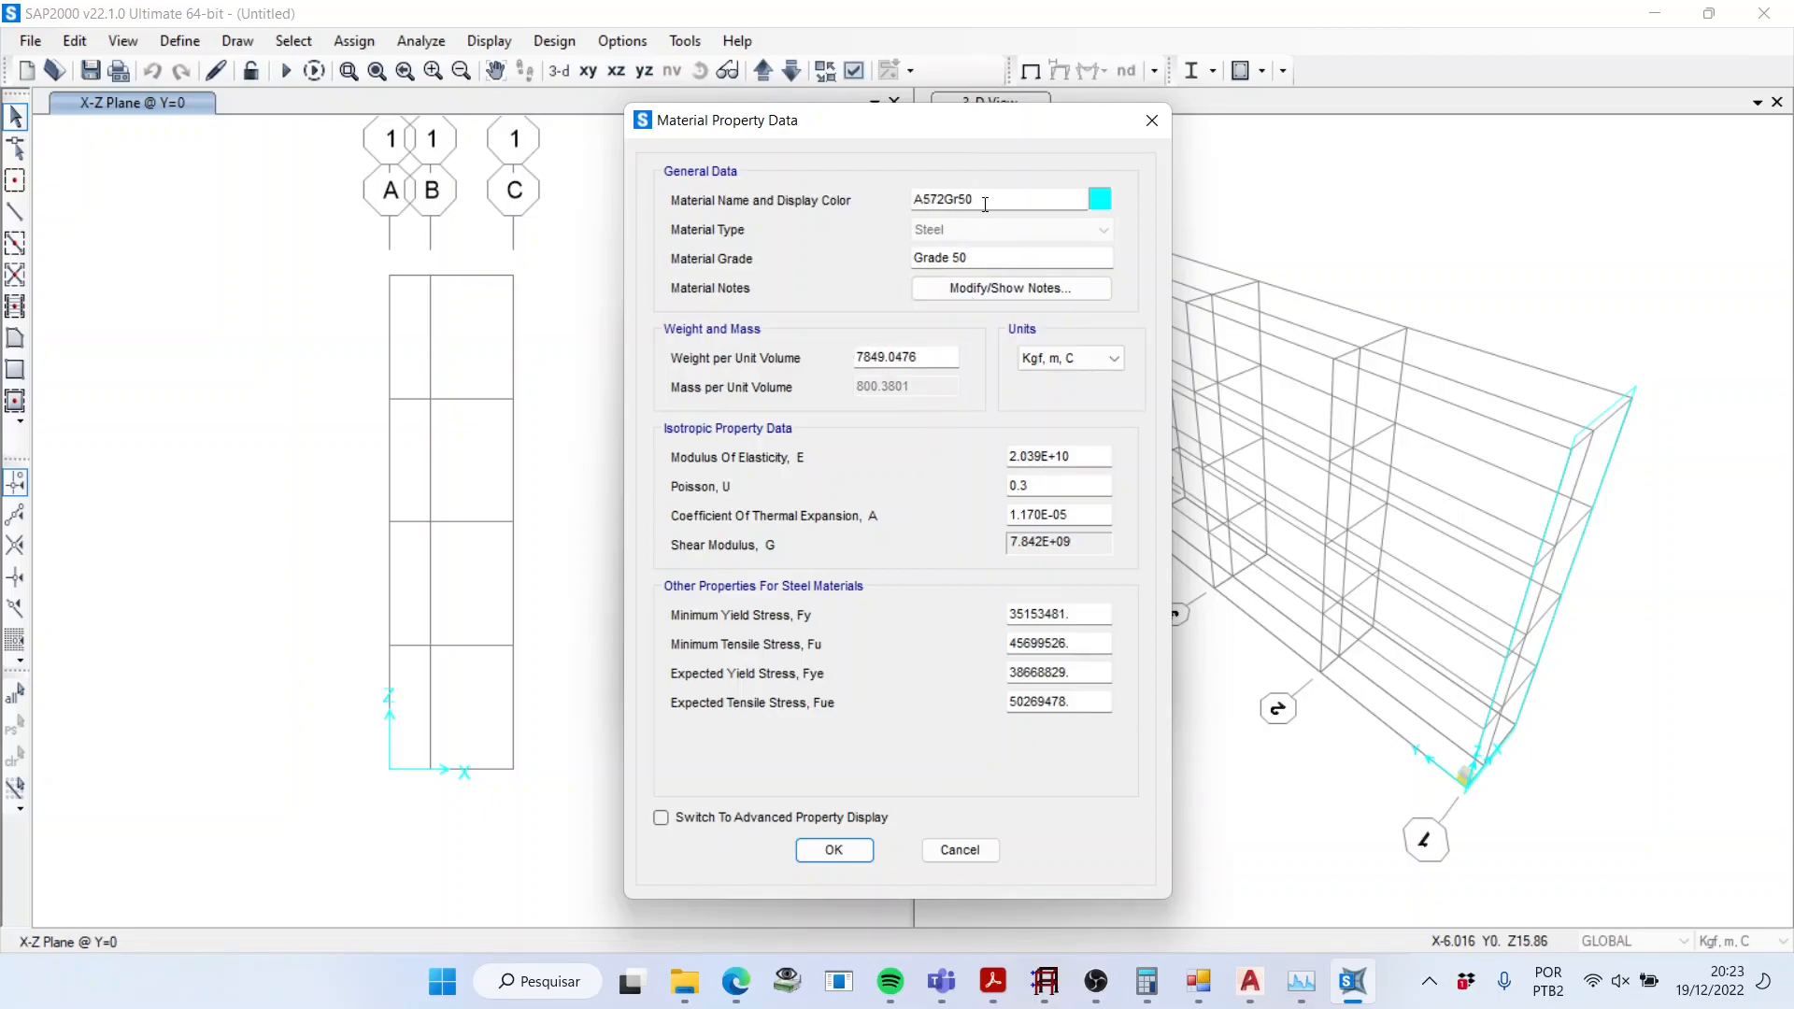
left_click(844, 858)
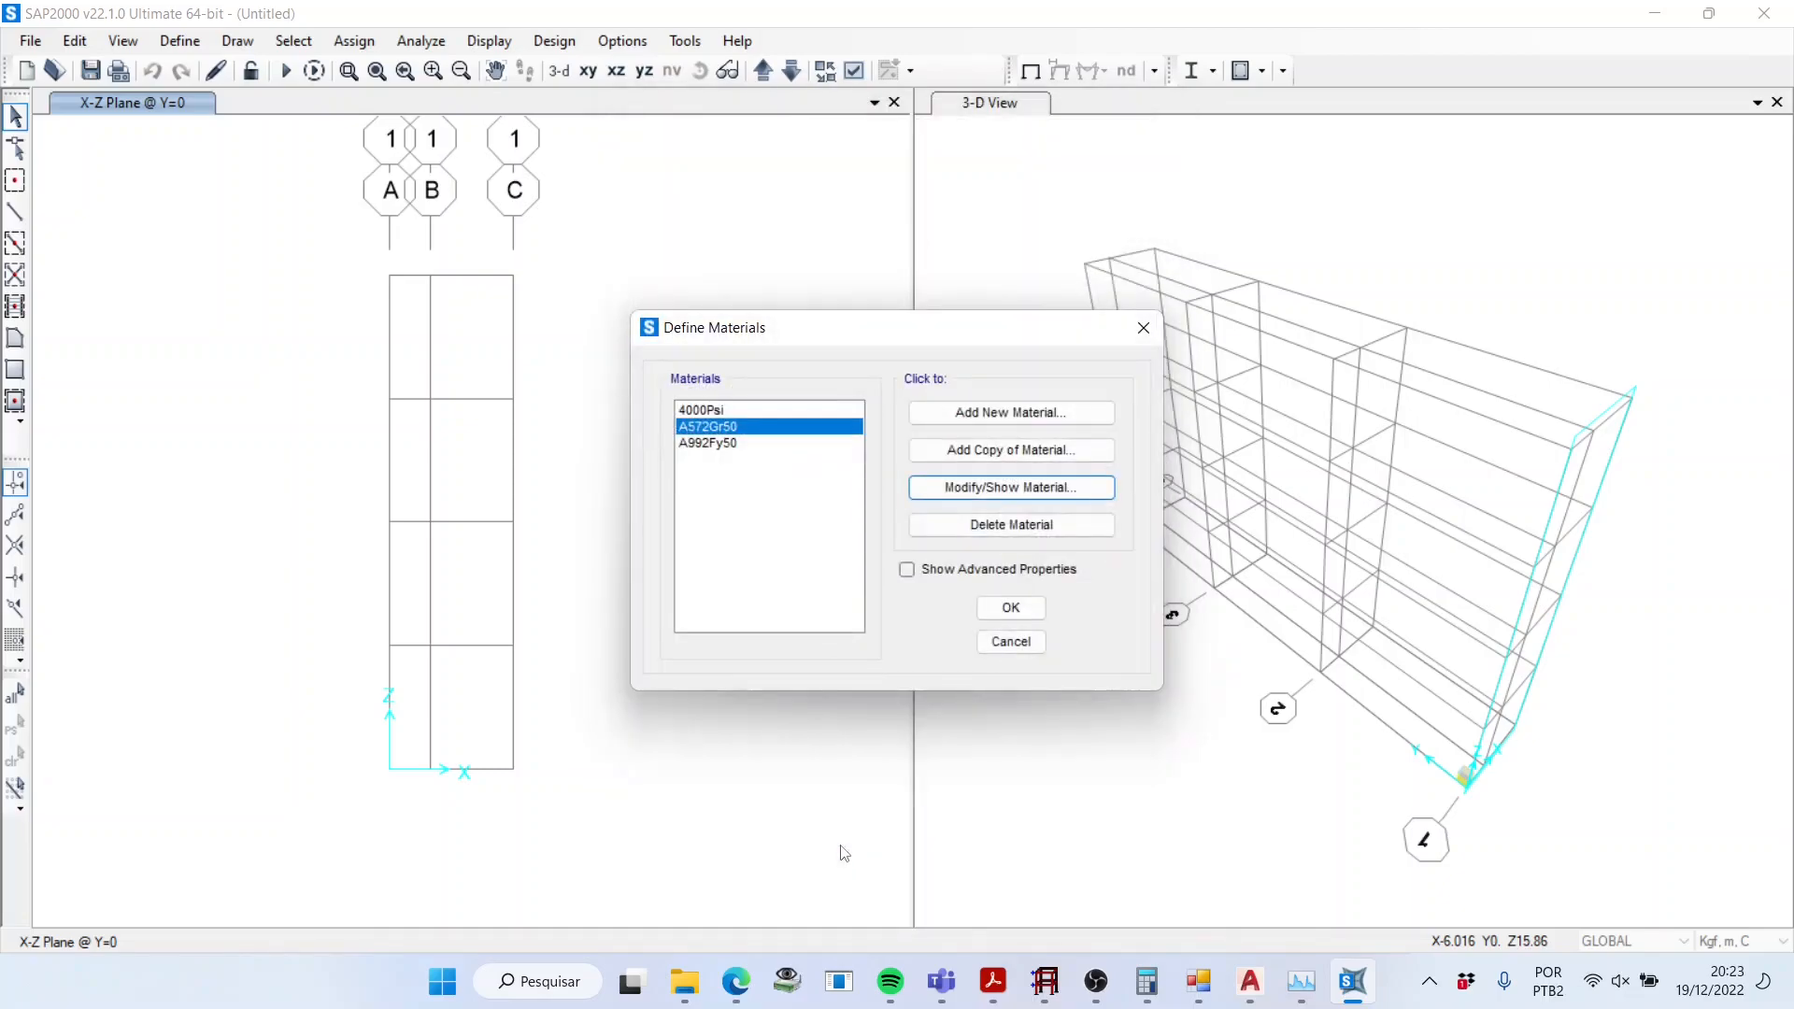
left_click(1011, 608)
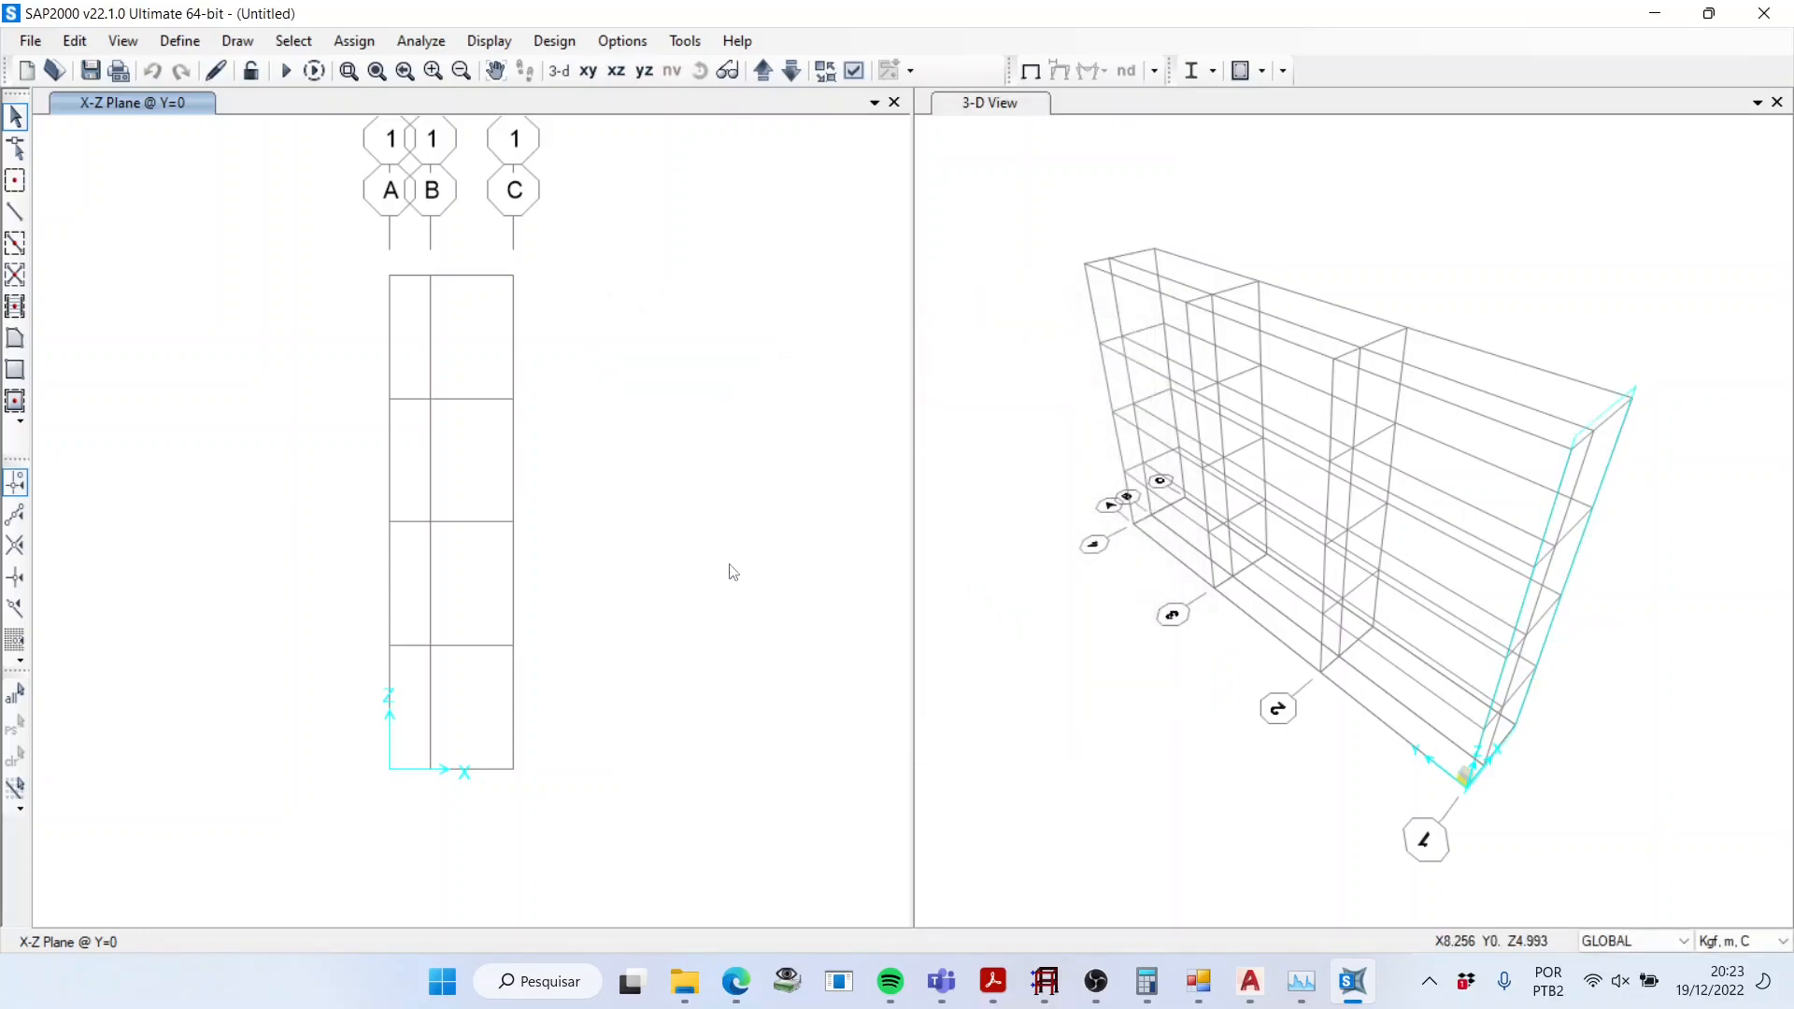
Step: Start a new steel I/Wide Flange frame section and name it W200x15
left_click(180, 41)
mouse_move(248, 112)
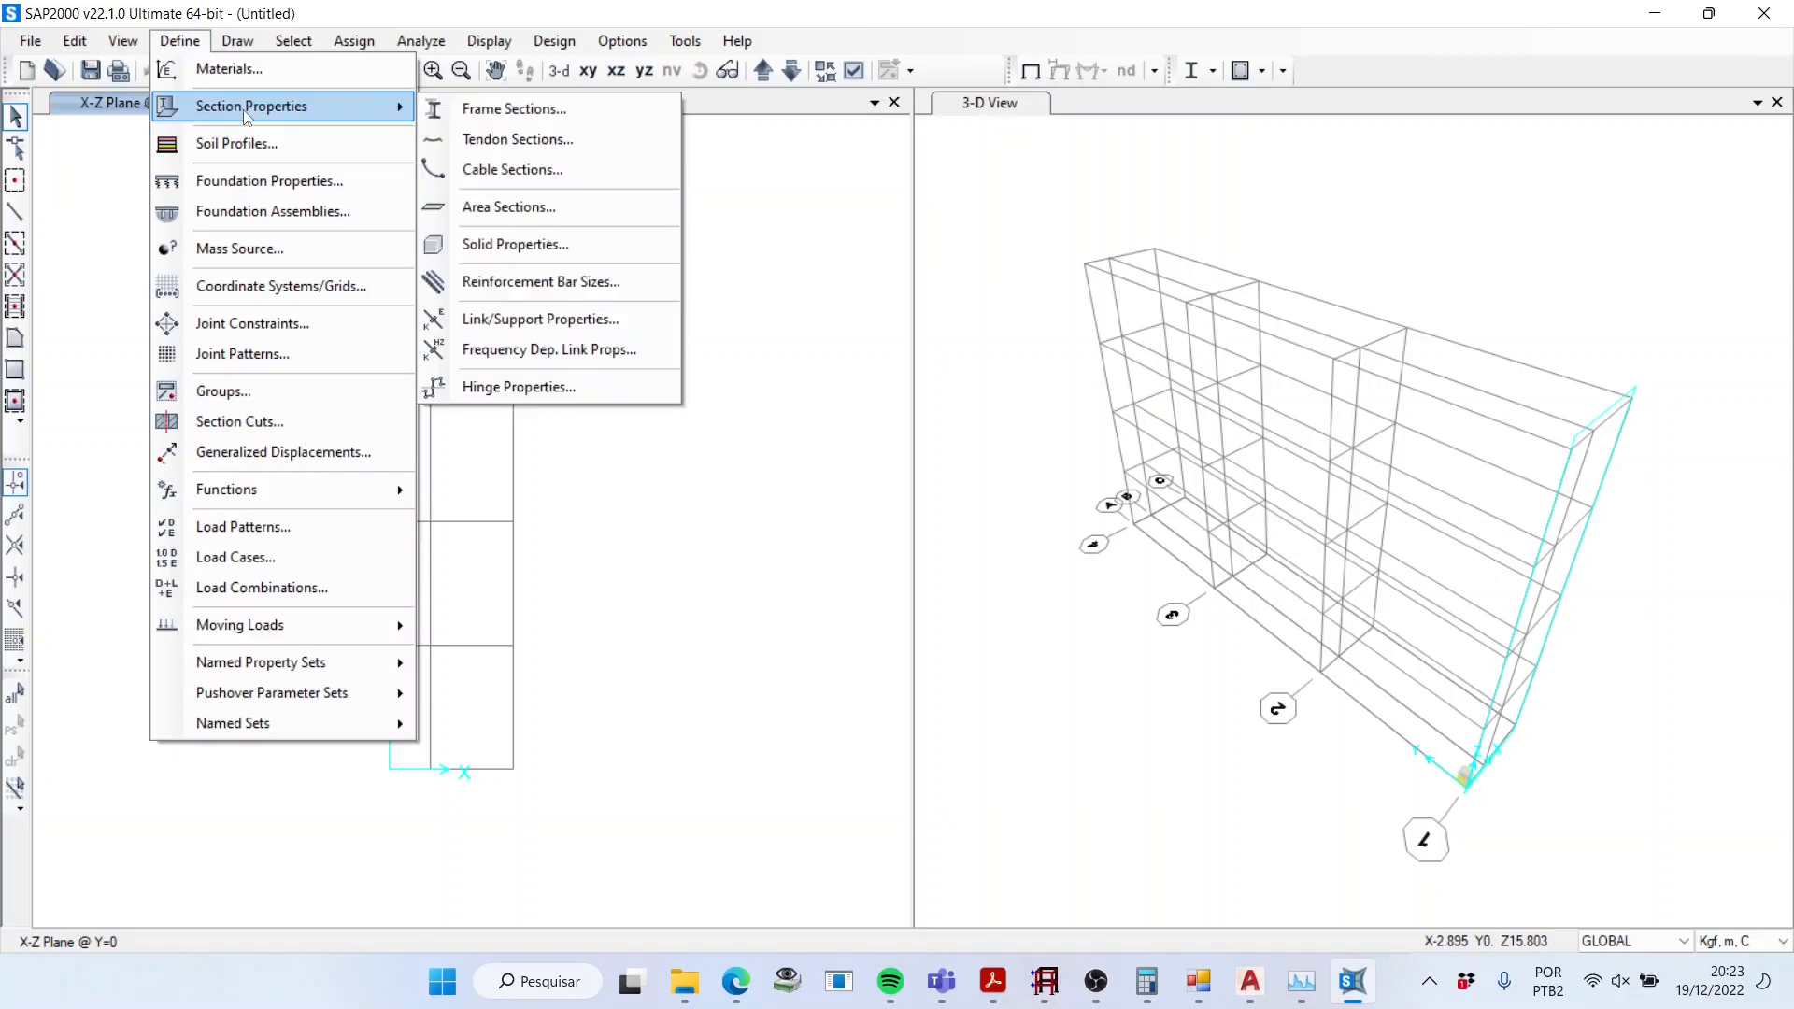
left_click(502, 110)
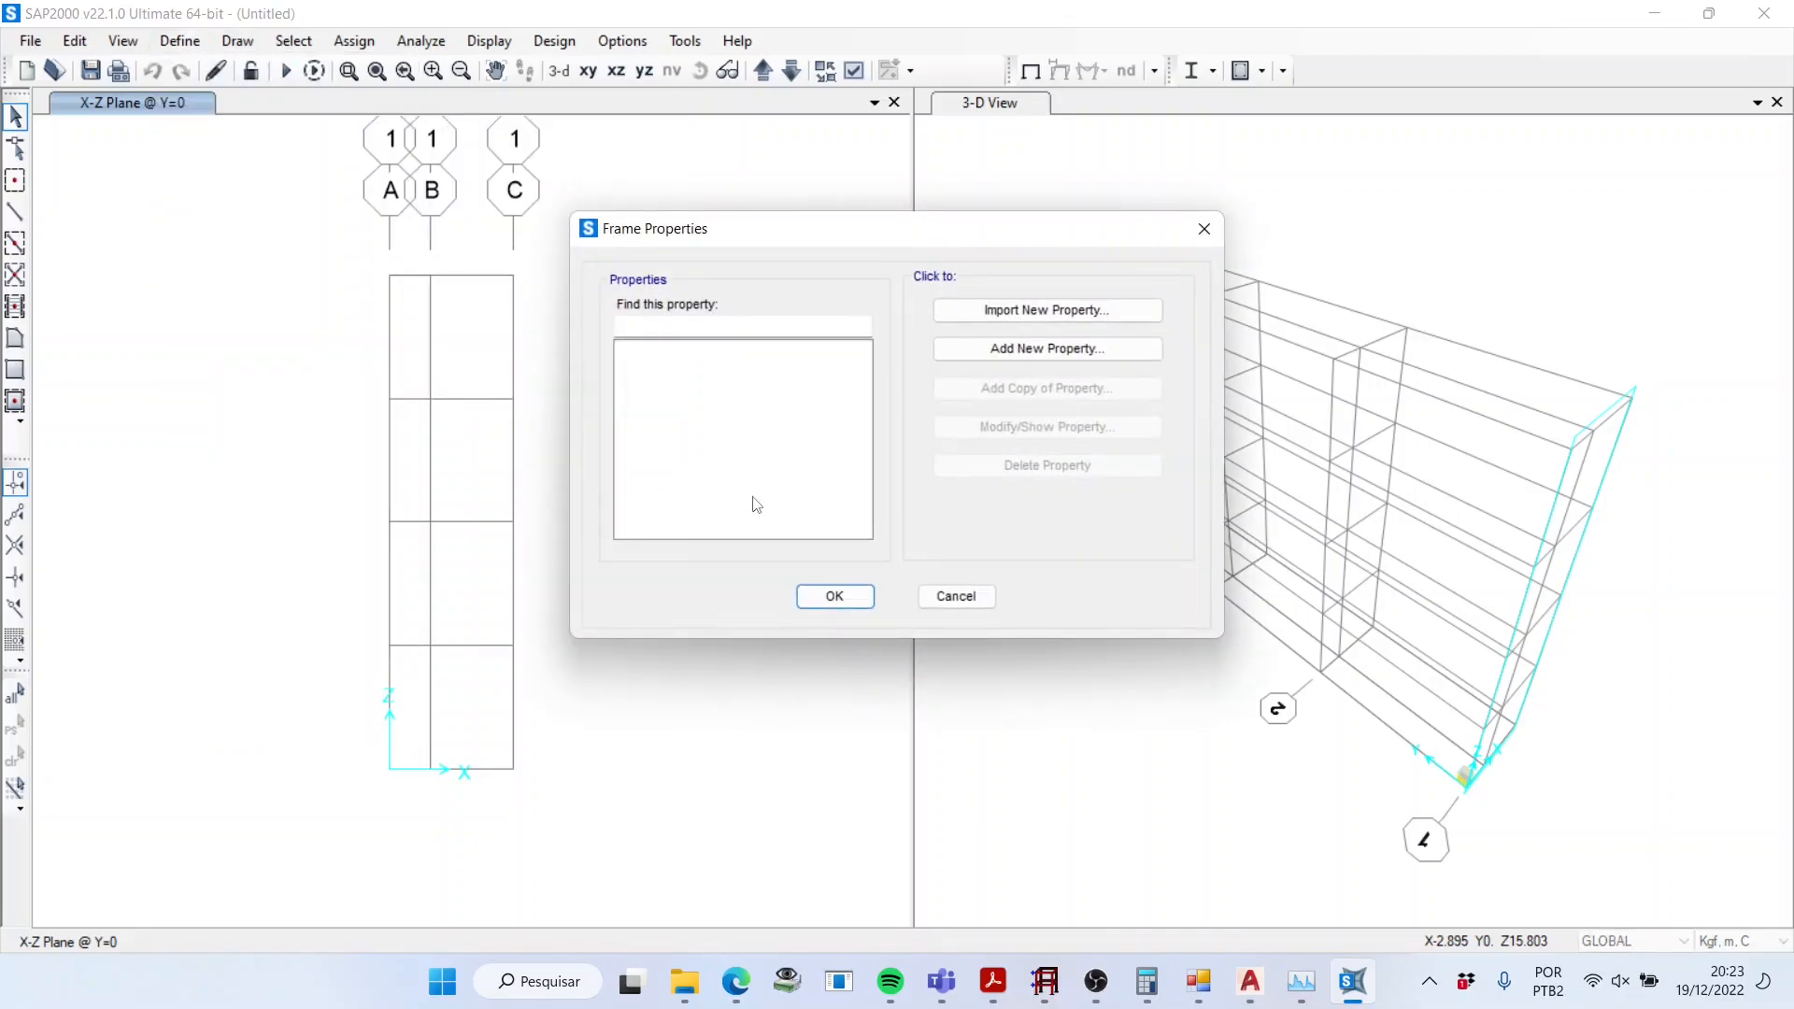
left_click(1016, 355)
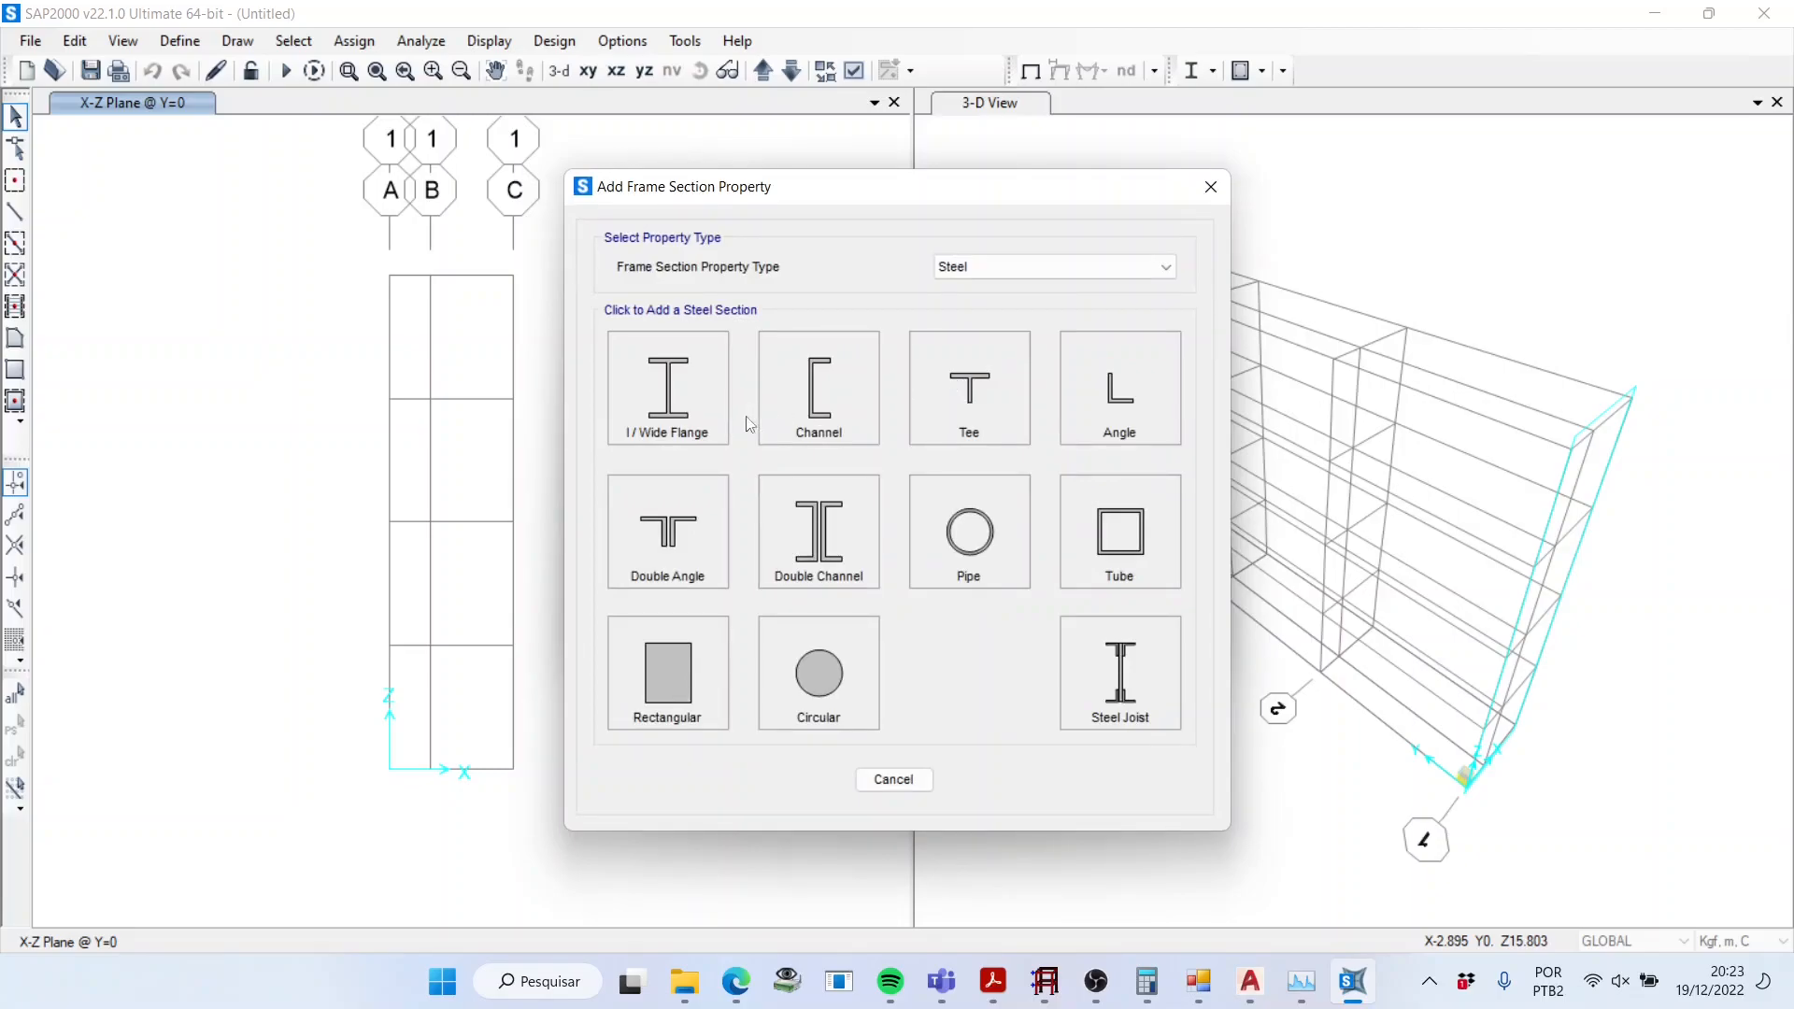
left_click(690, 422)
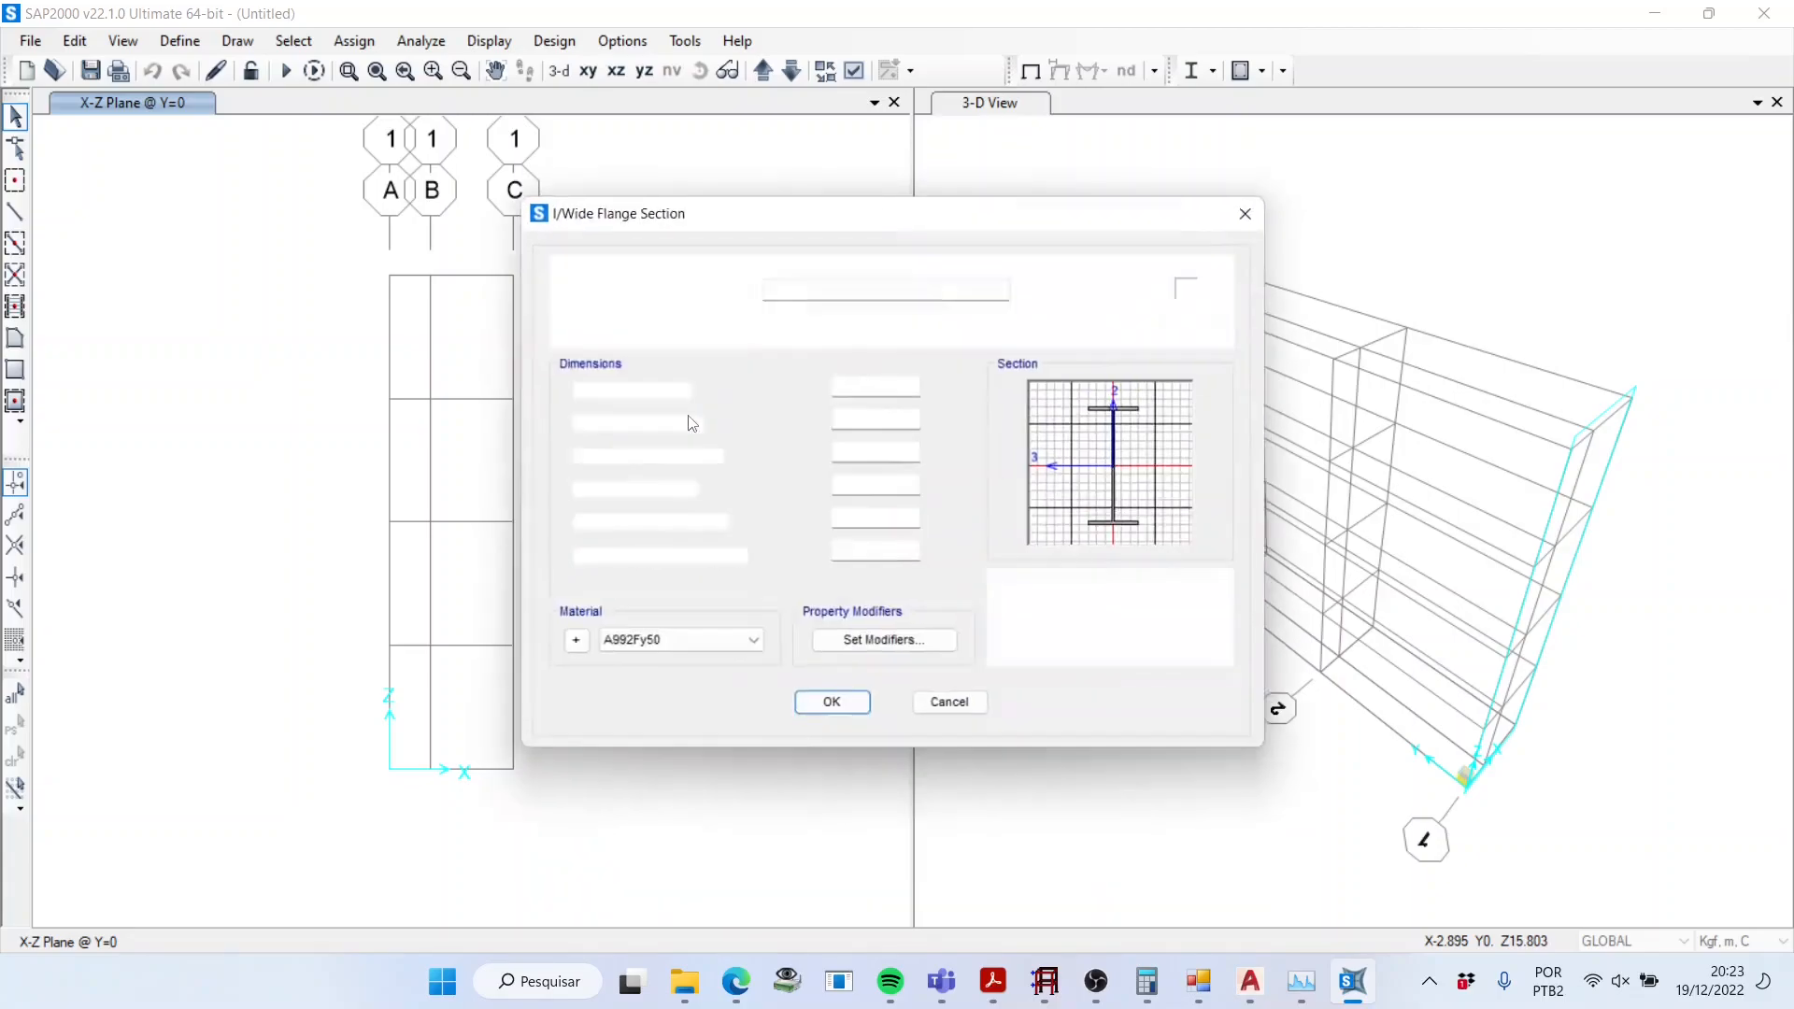
double_click(826, 286)
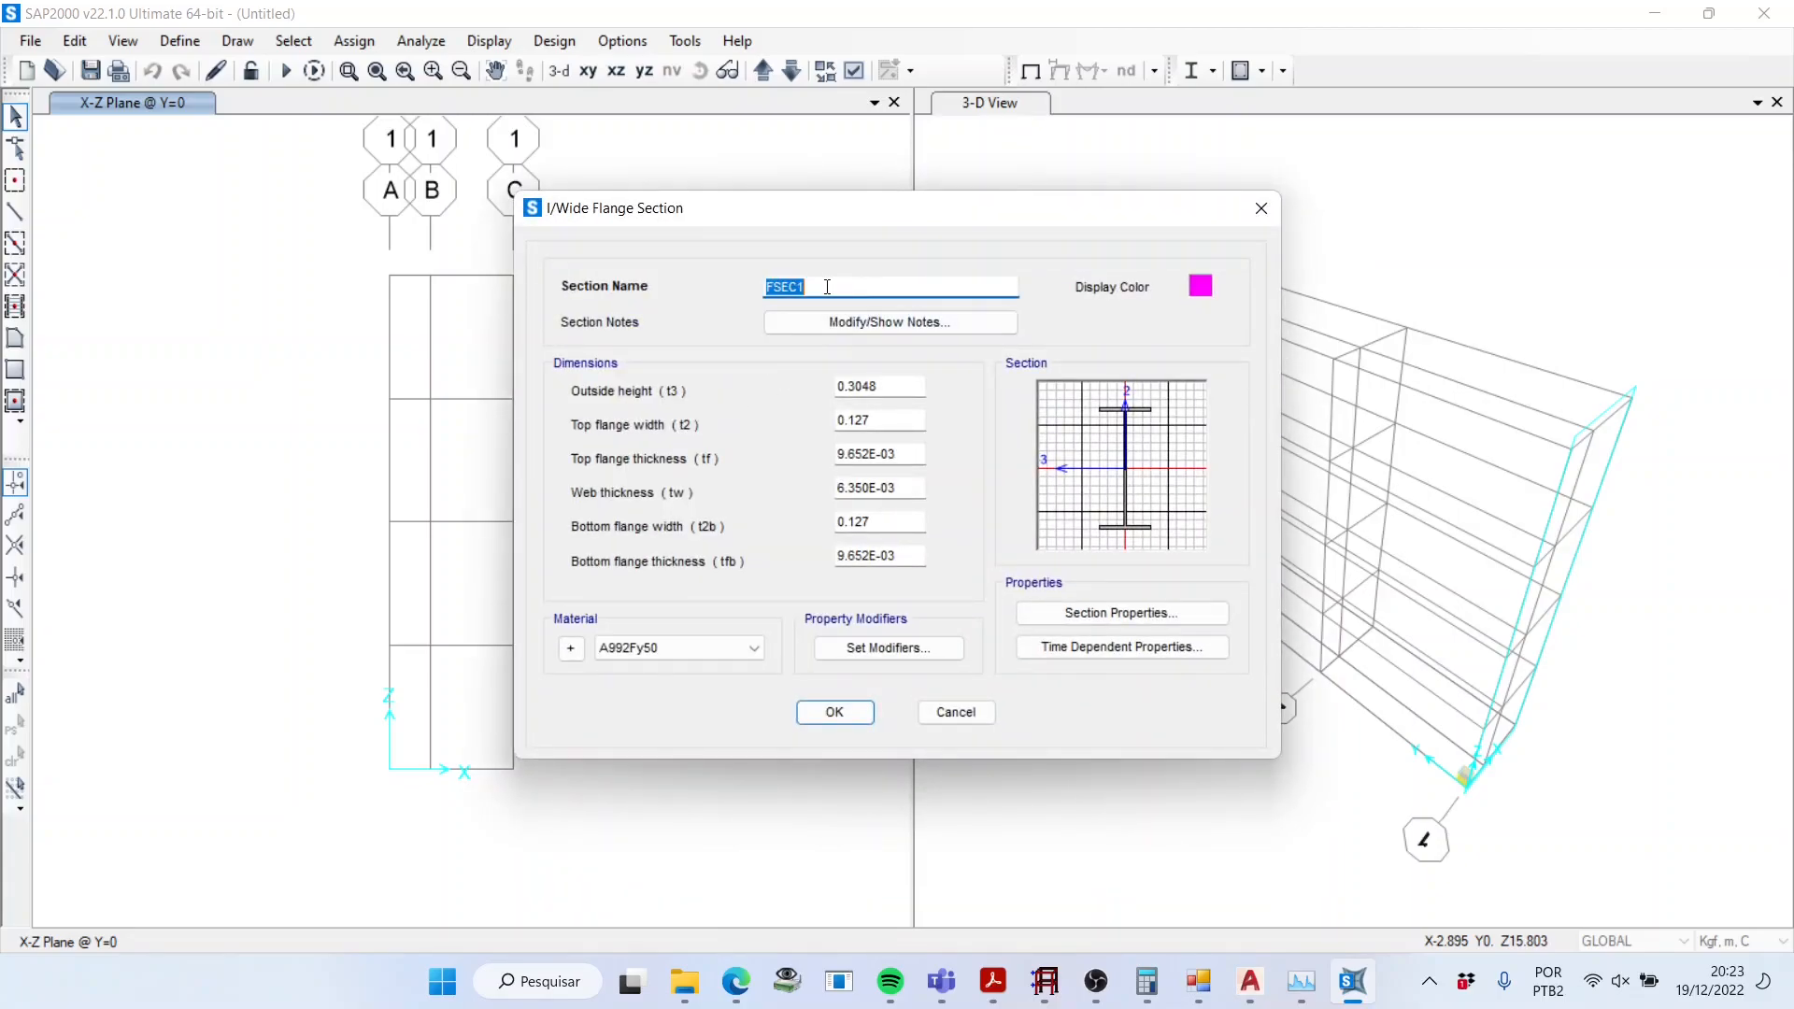
type("W200x15")
Step: Look up the W 200 x 15,0 profile in the CAPÍTULO 4 PDF table in Acrobat Reader and set the section's outside height to 0.2 m
mouse_move(999, 994)
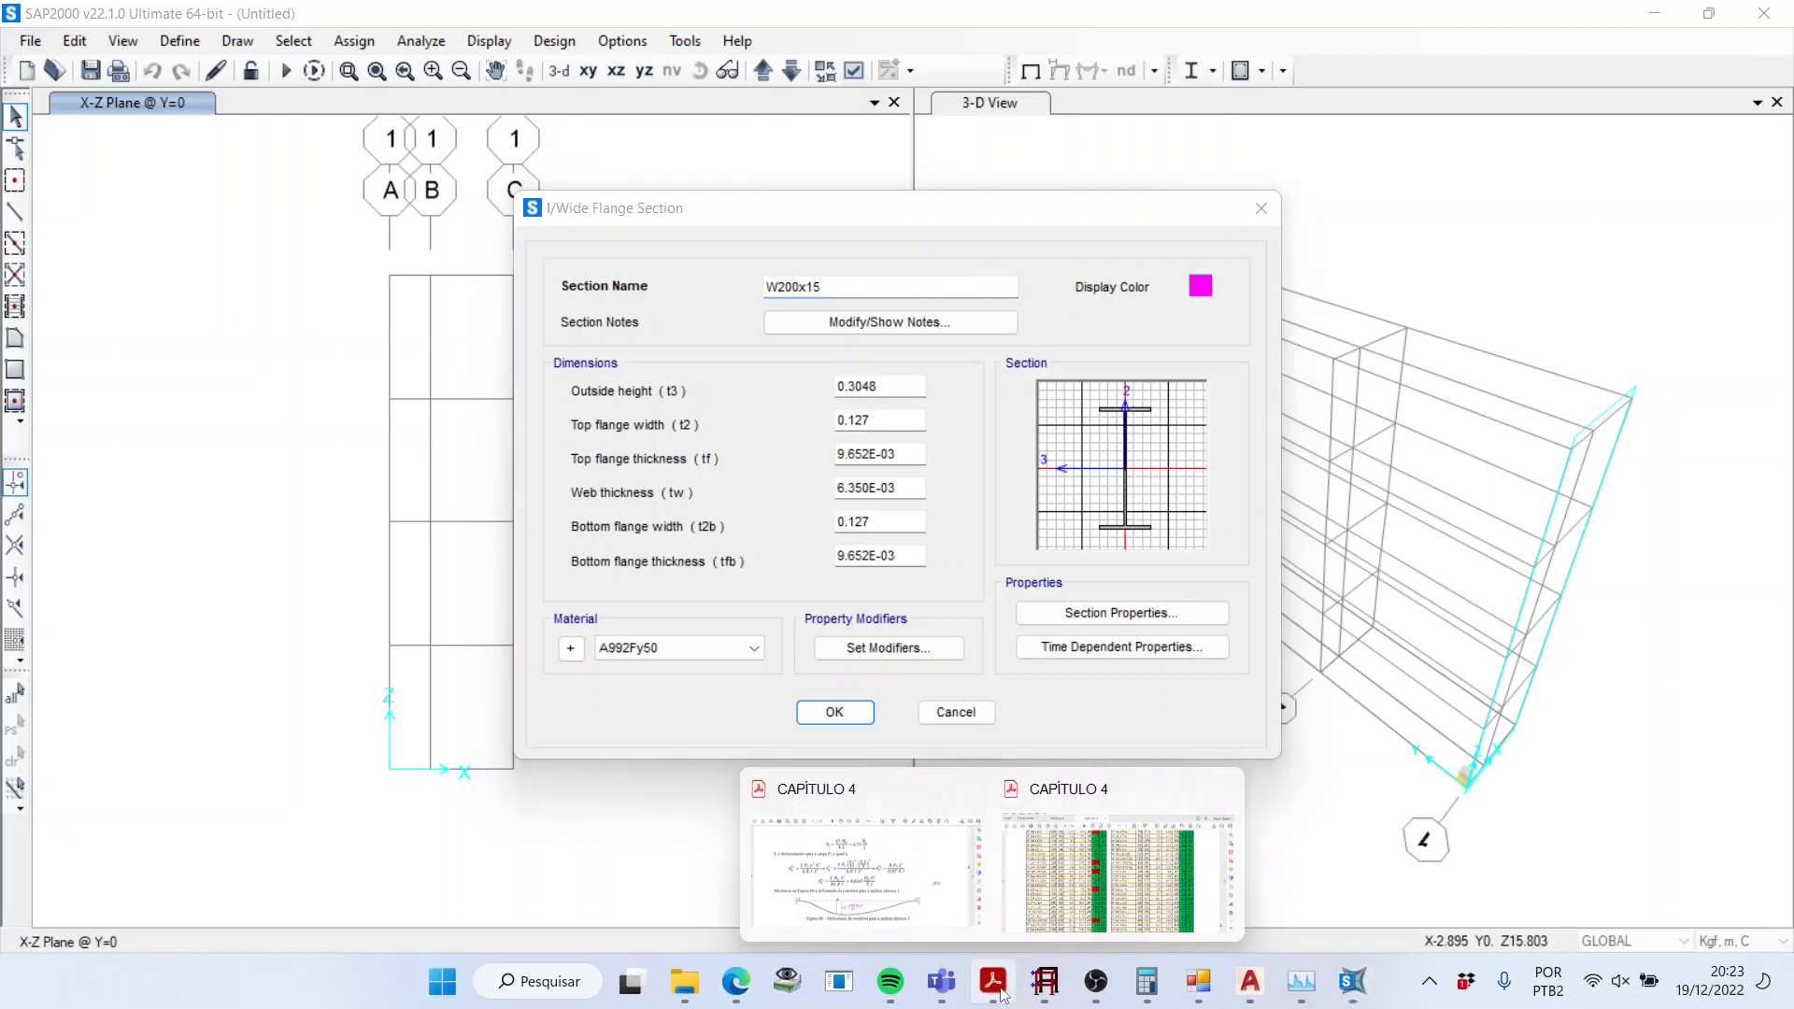
left_click(1112, 873)
scroll(687, 641, "up", 3)
scroll(686, 641, "up", 3)
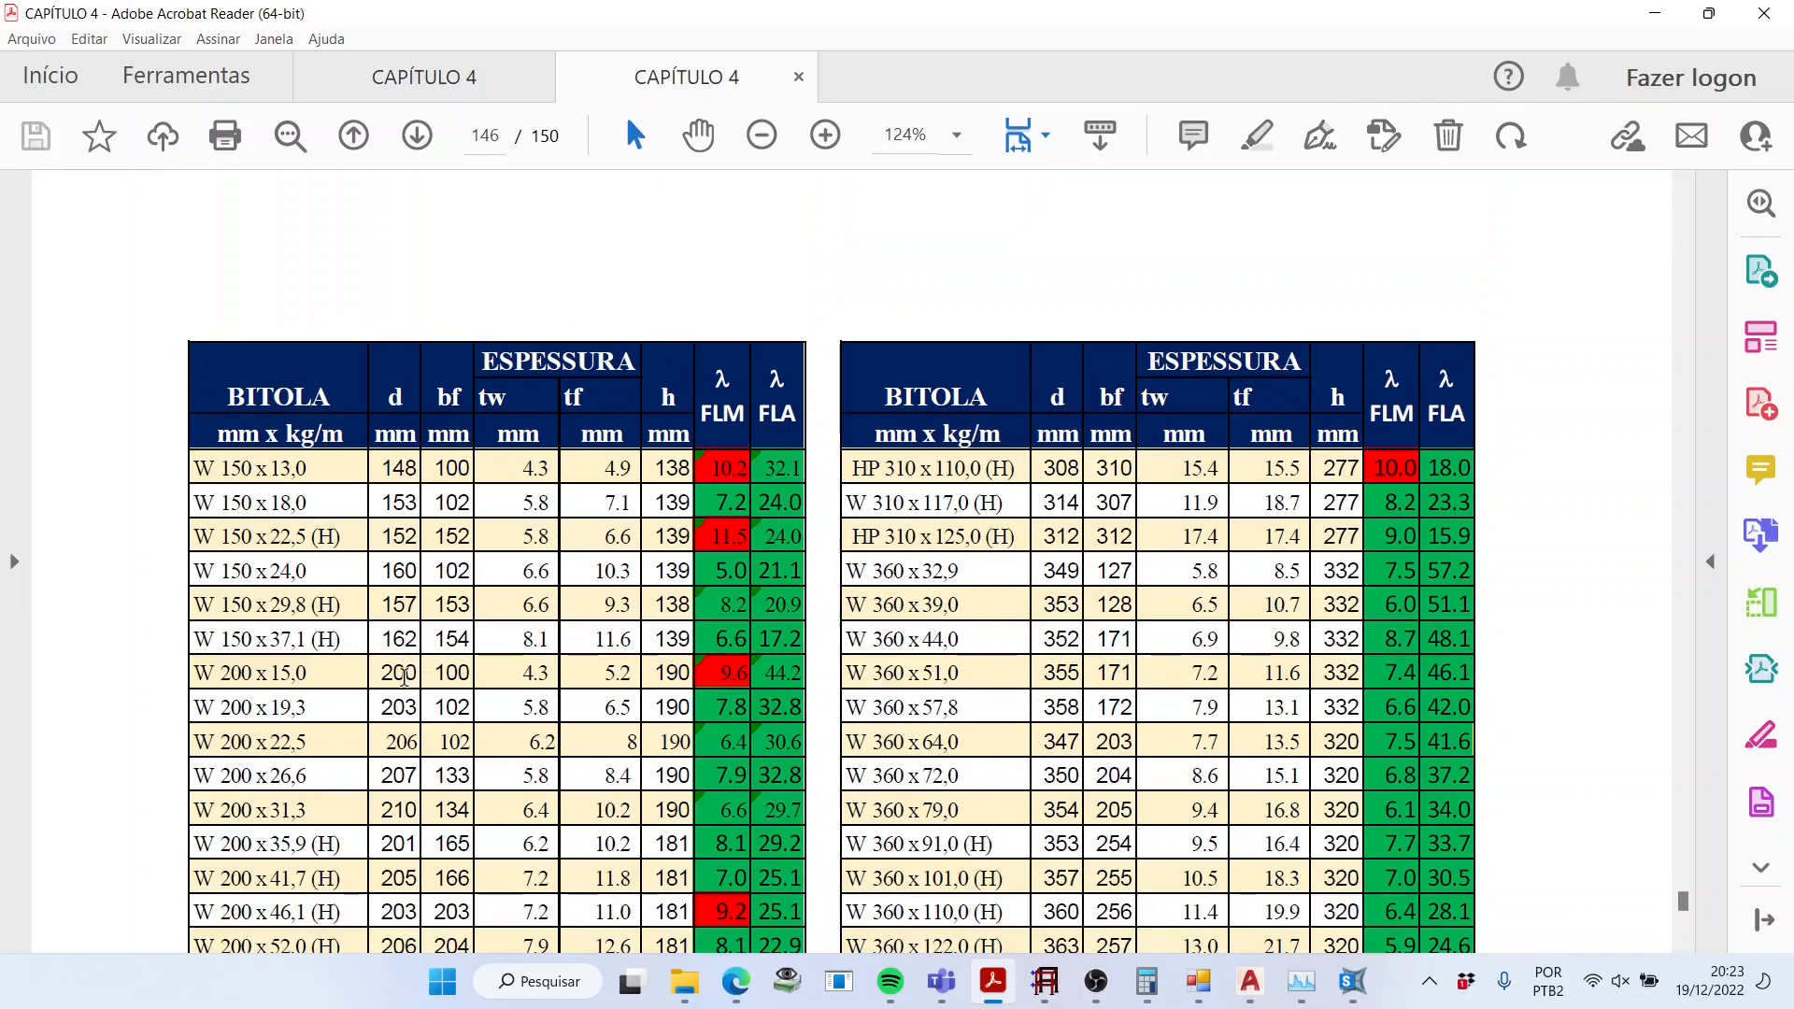
left_click_drag(384, 675, 418, 677)
left_click(1352, 982)
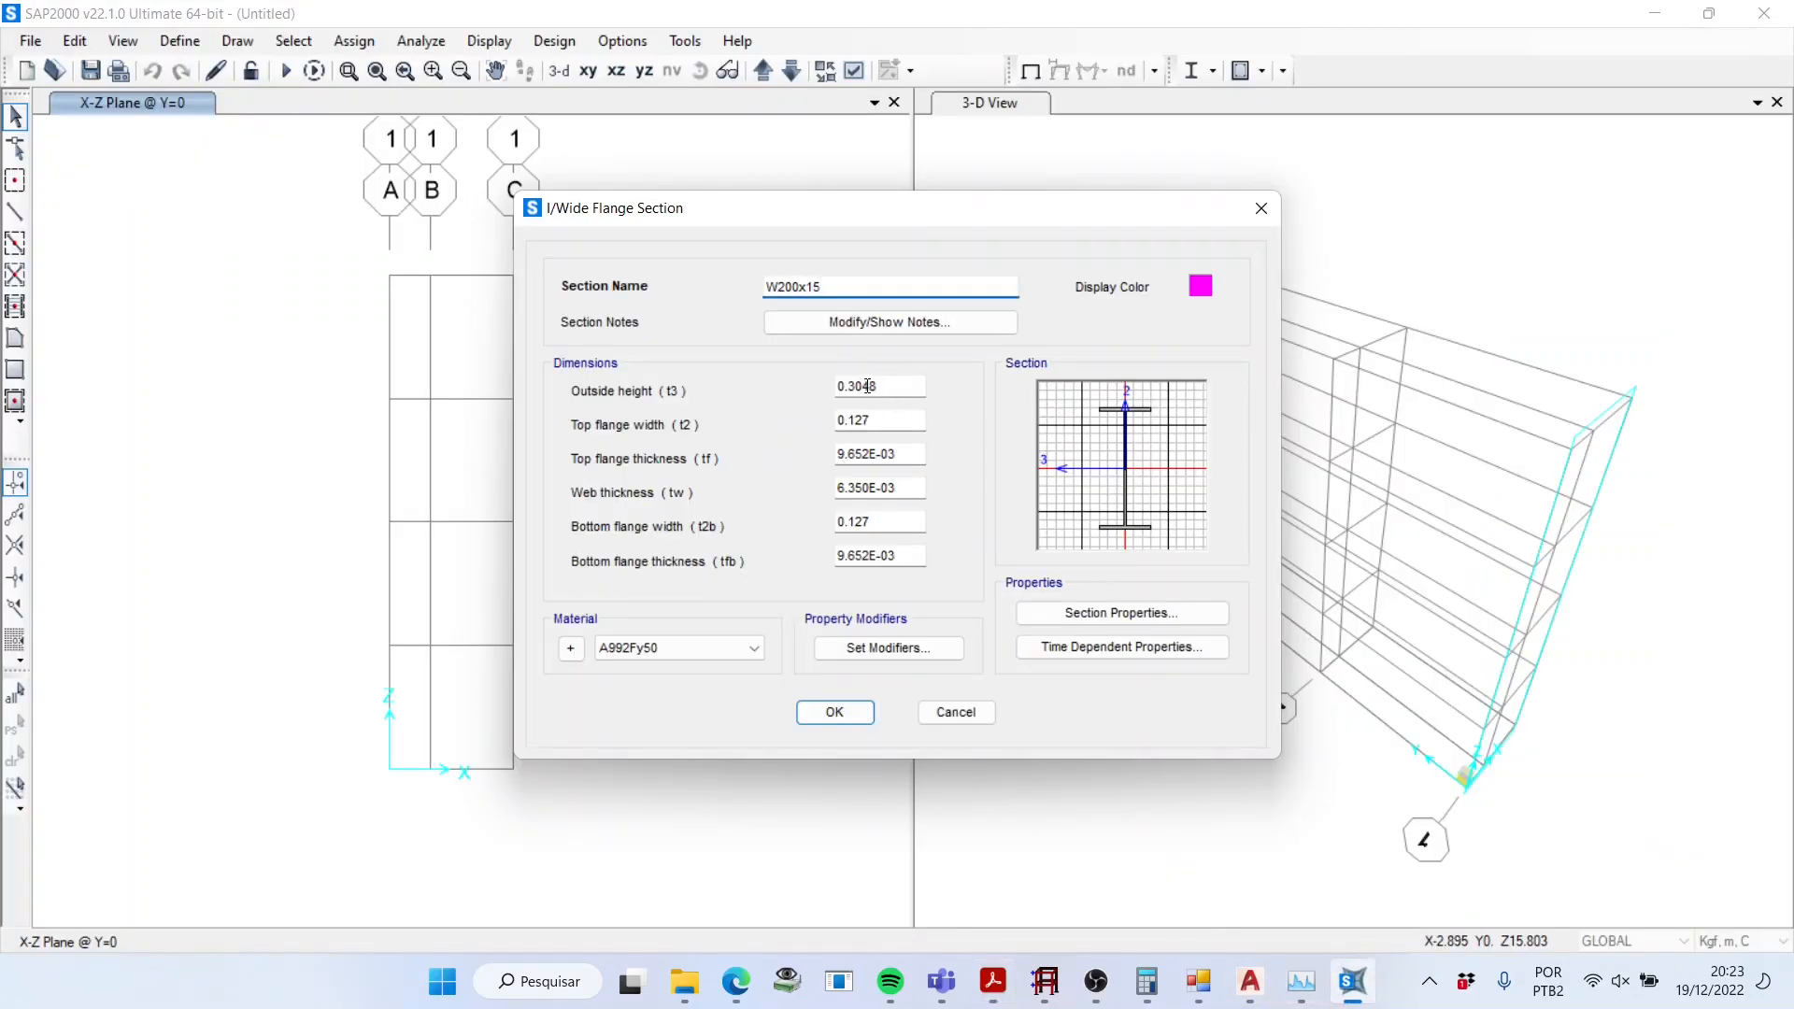
left_click_drag(854, 385, 853, 425)
type("2")
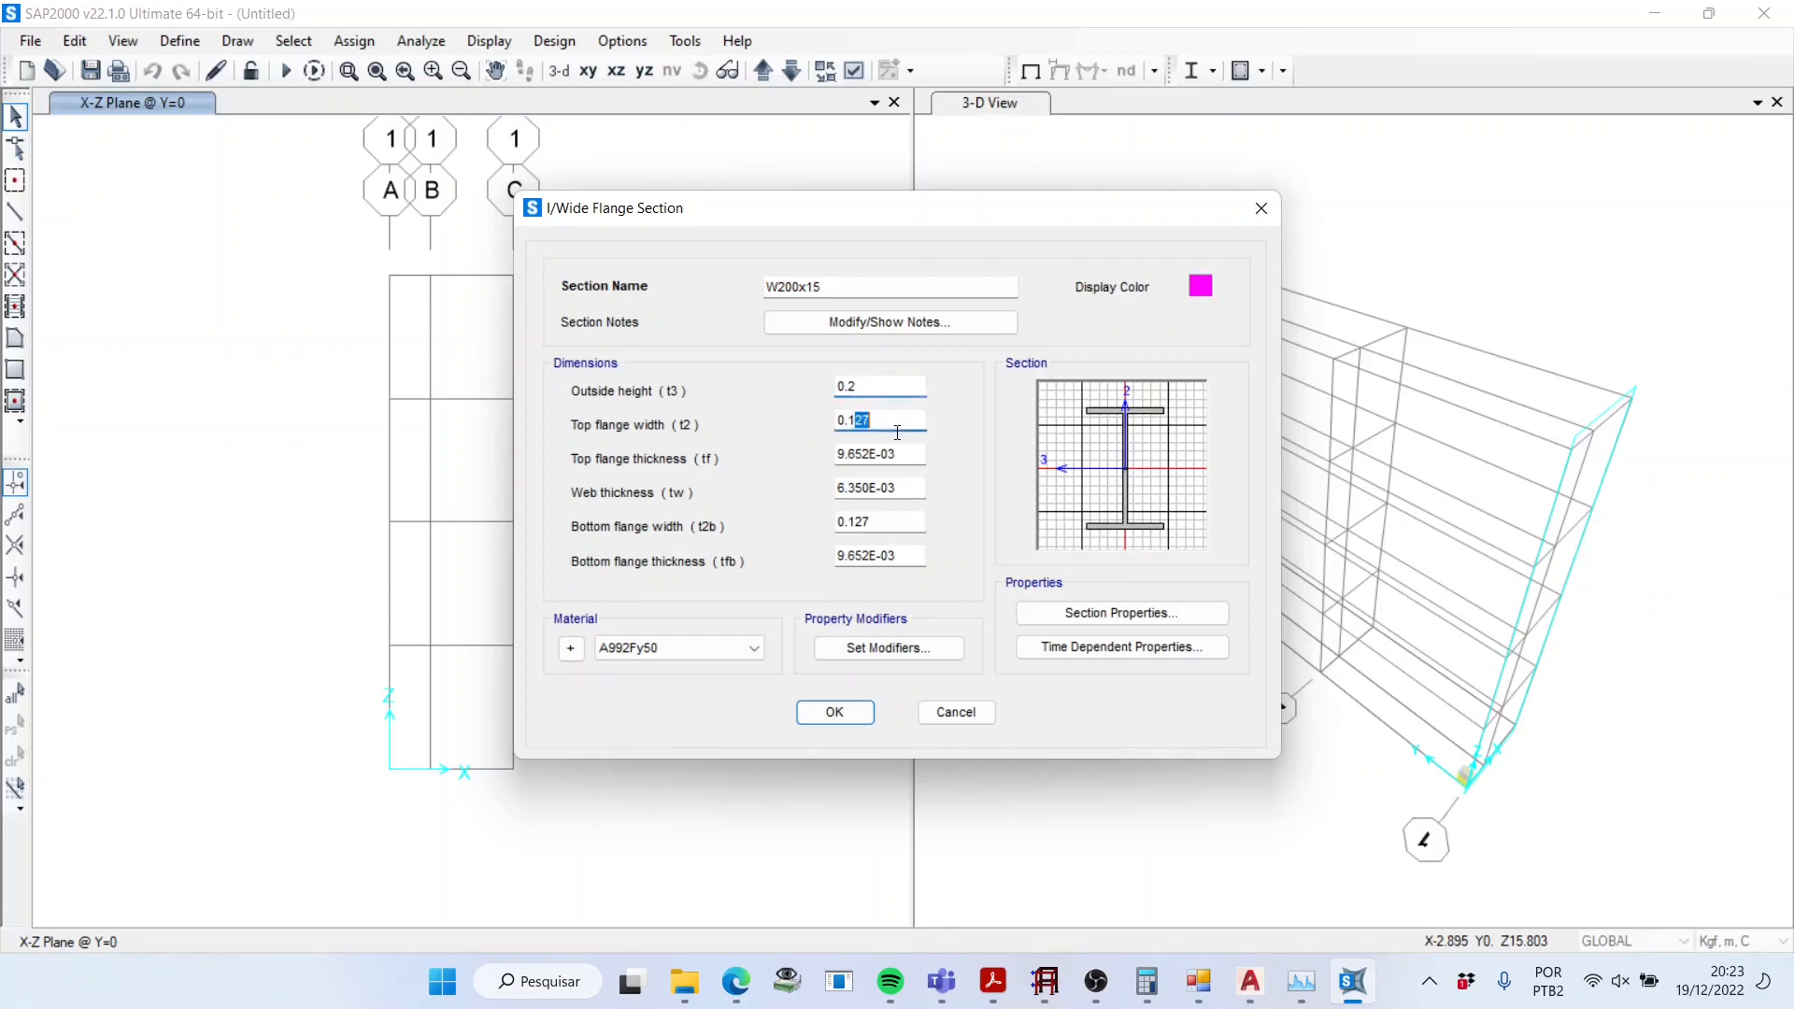
Step: Set the top and bottom flange widths to 0.1 m and the top flange thickness to 5.2E-03 m
key("BackSpace")
left_click_drag(854, 520, 894, 526)
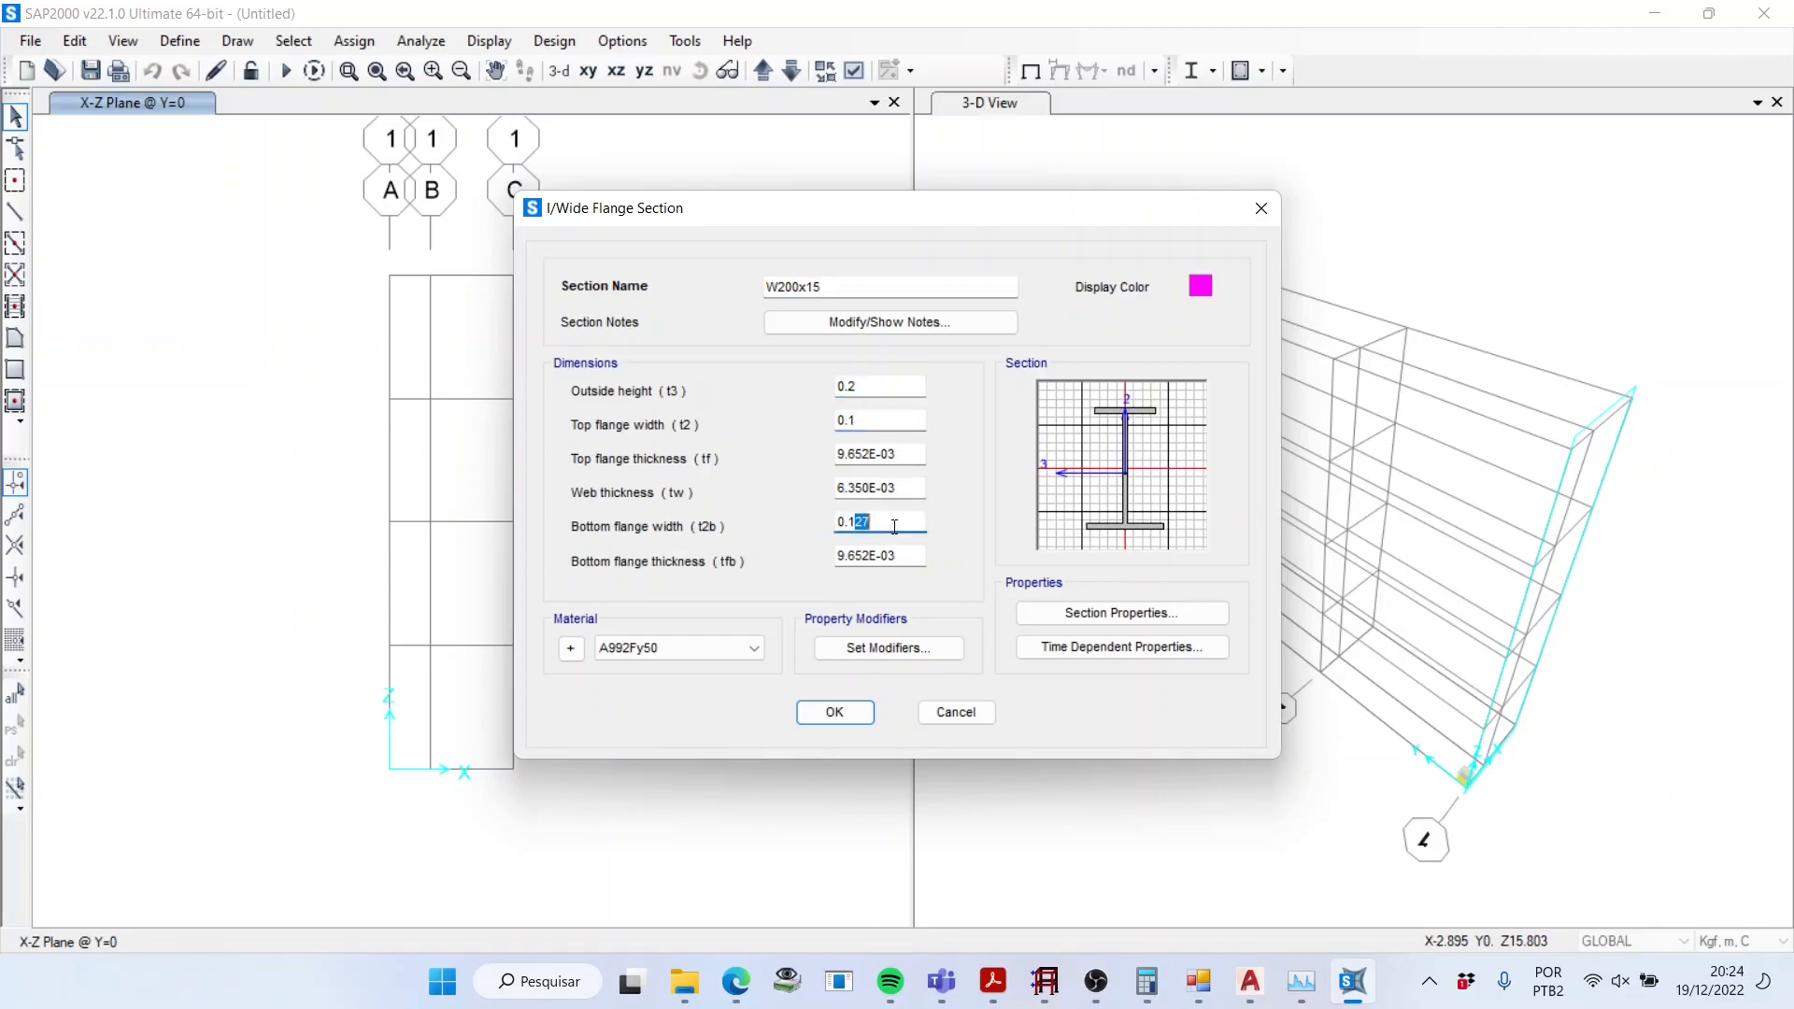
key("BackSpace")
left_click_drag(871, 455, 826, 456)
type("5.2")
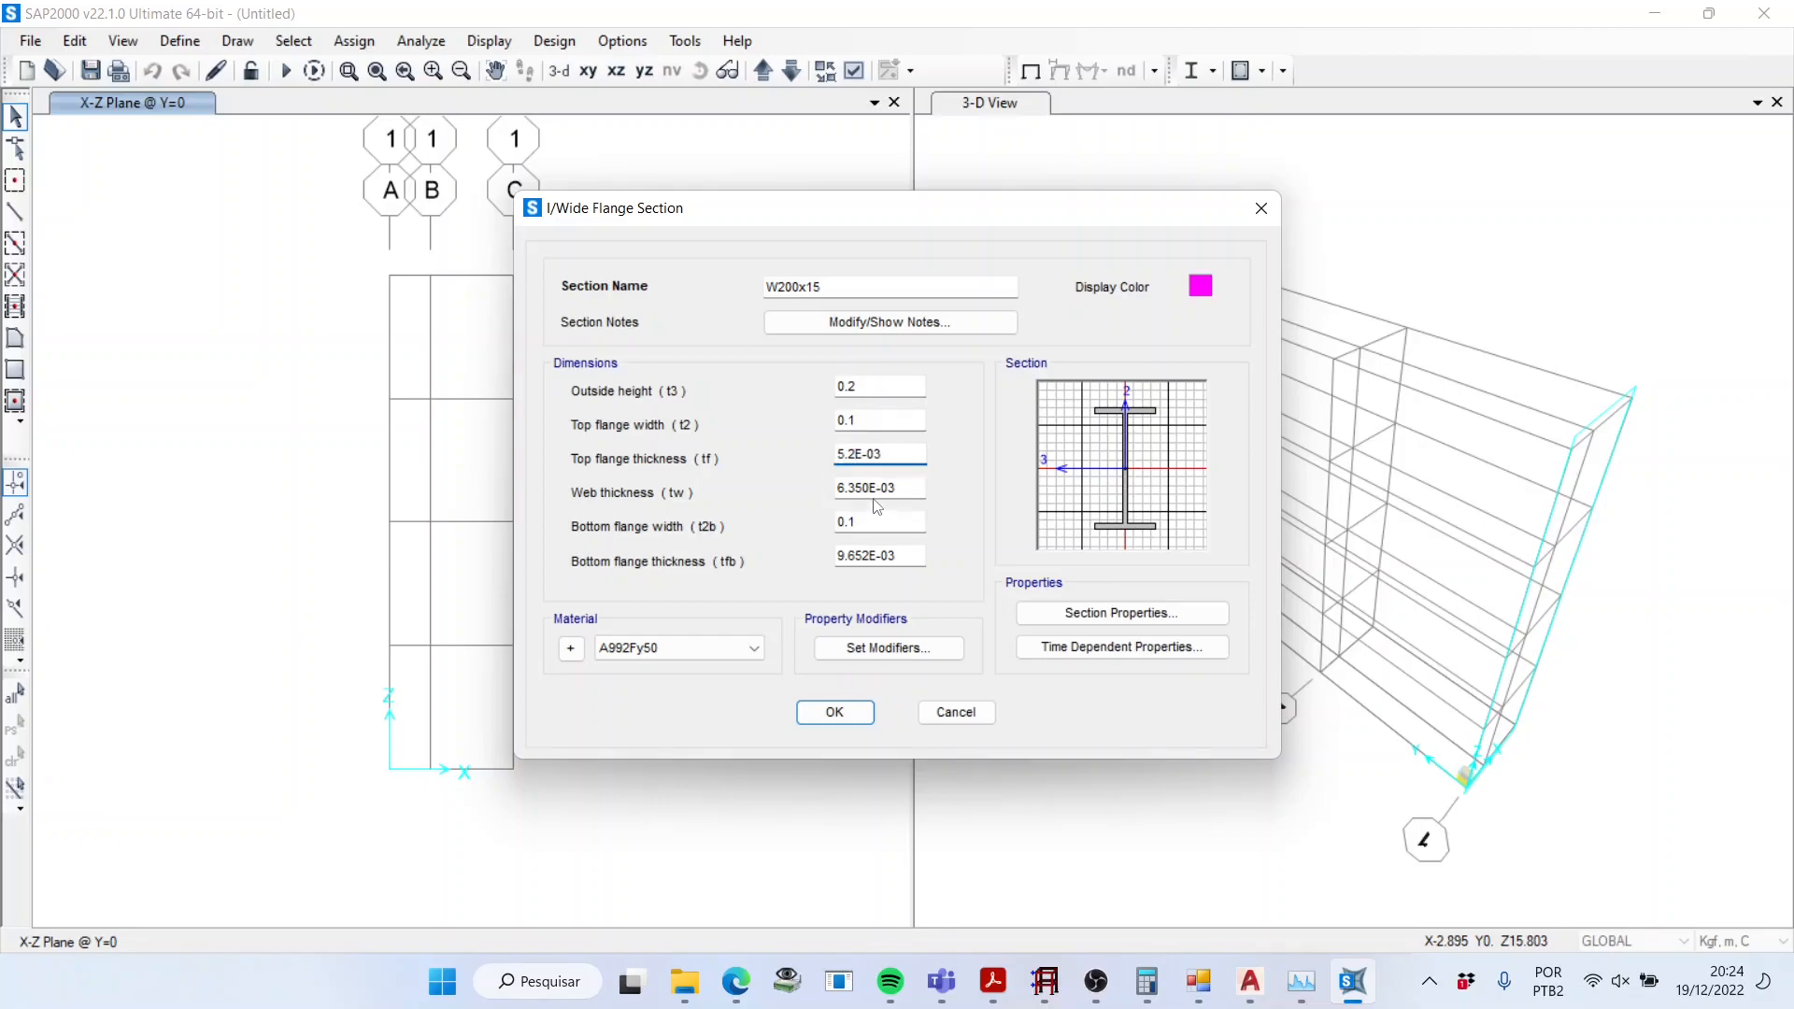
Step: Set the W200x15 web thickness to 4.3E-03 m and bottom flange thickness to 5.2E-03 m, consulting the CAPÍTULO 4 table in Acrobat Reader
left_click_drag(869, 490, 835, 490)
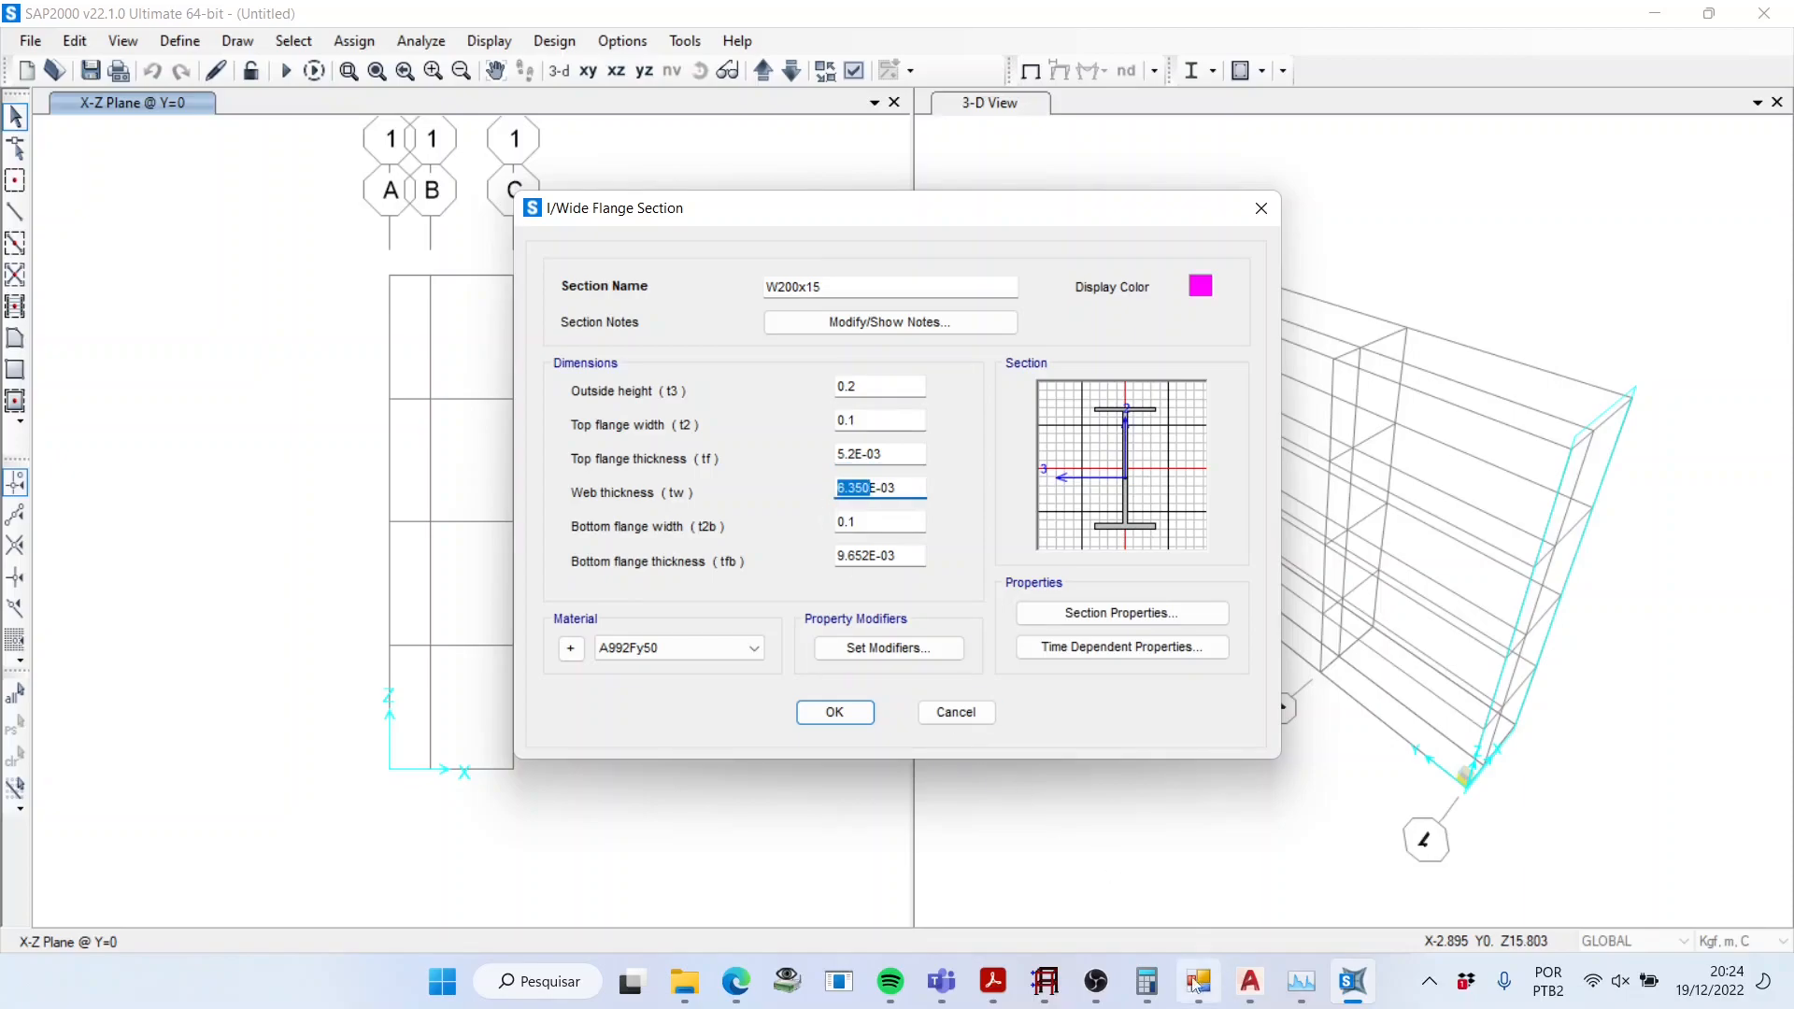
mouse_move(998, 983)
left_click(1093, 868)
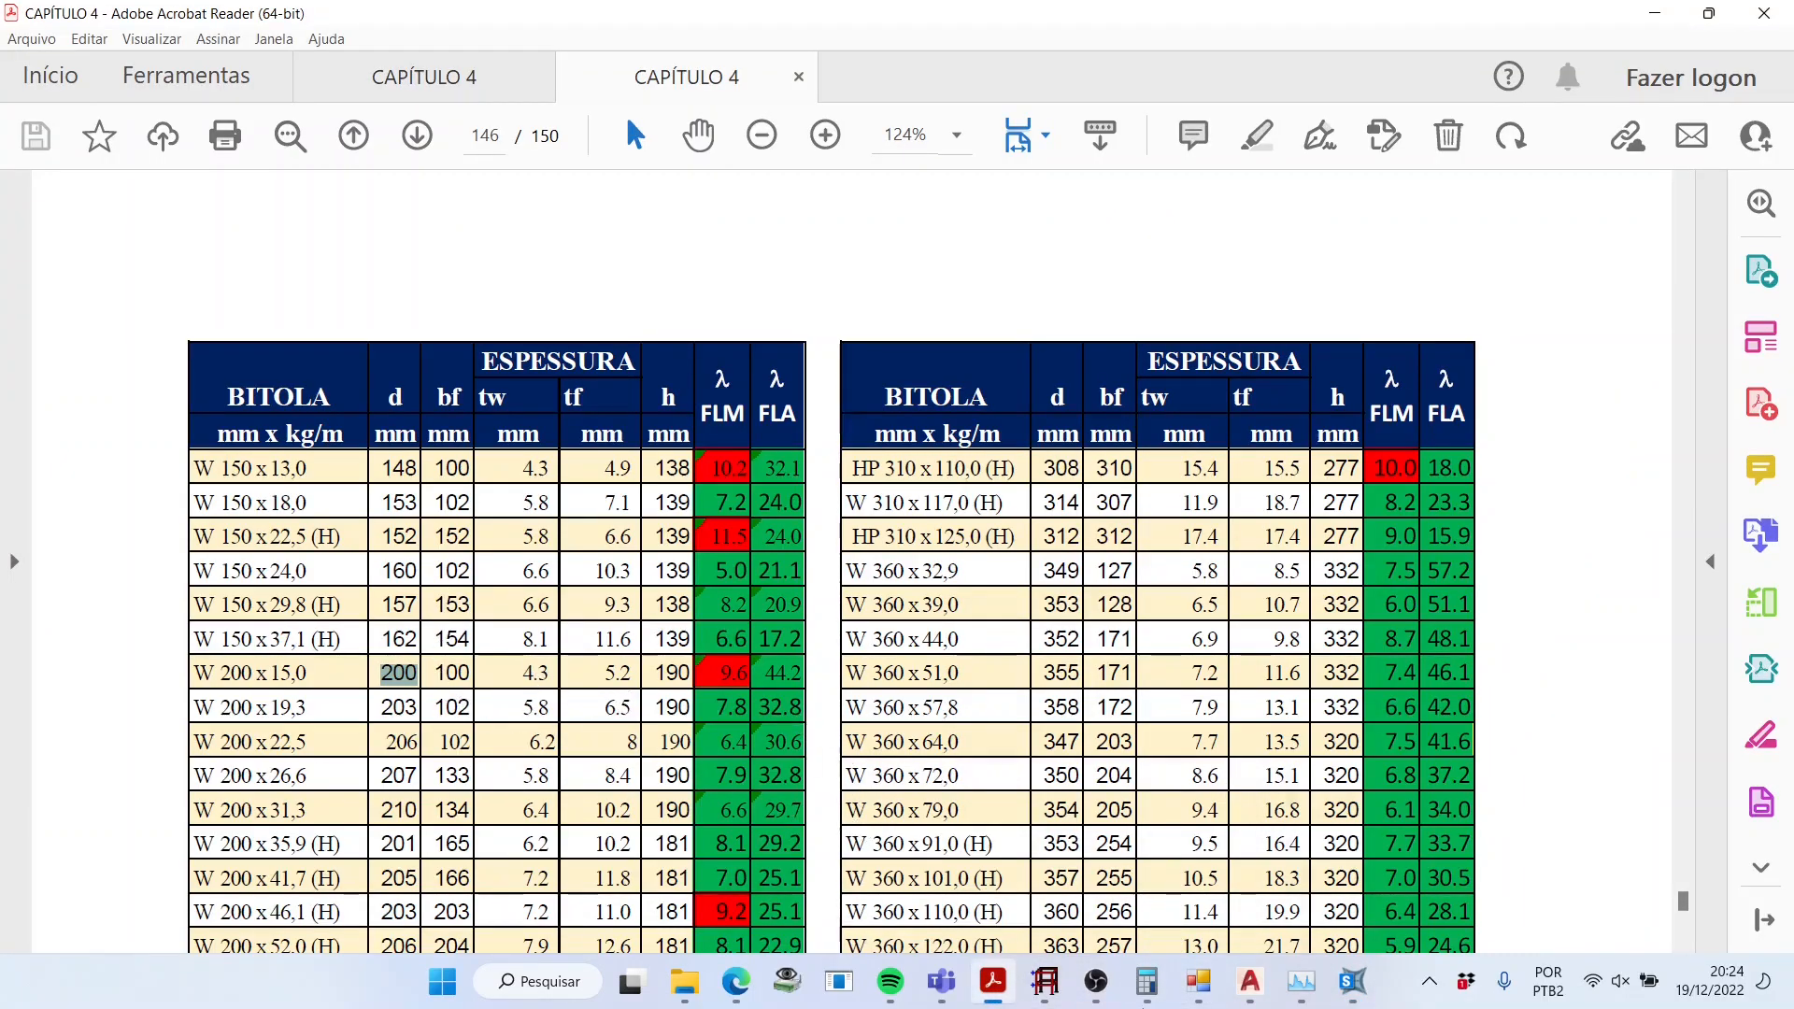
mouse_move(1201, 993)
left_click(1352, 981)
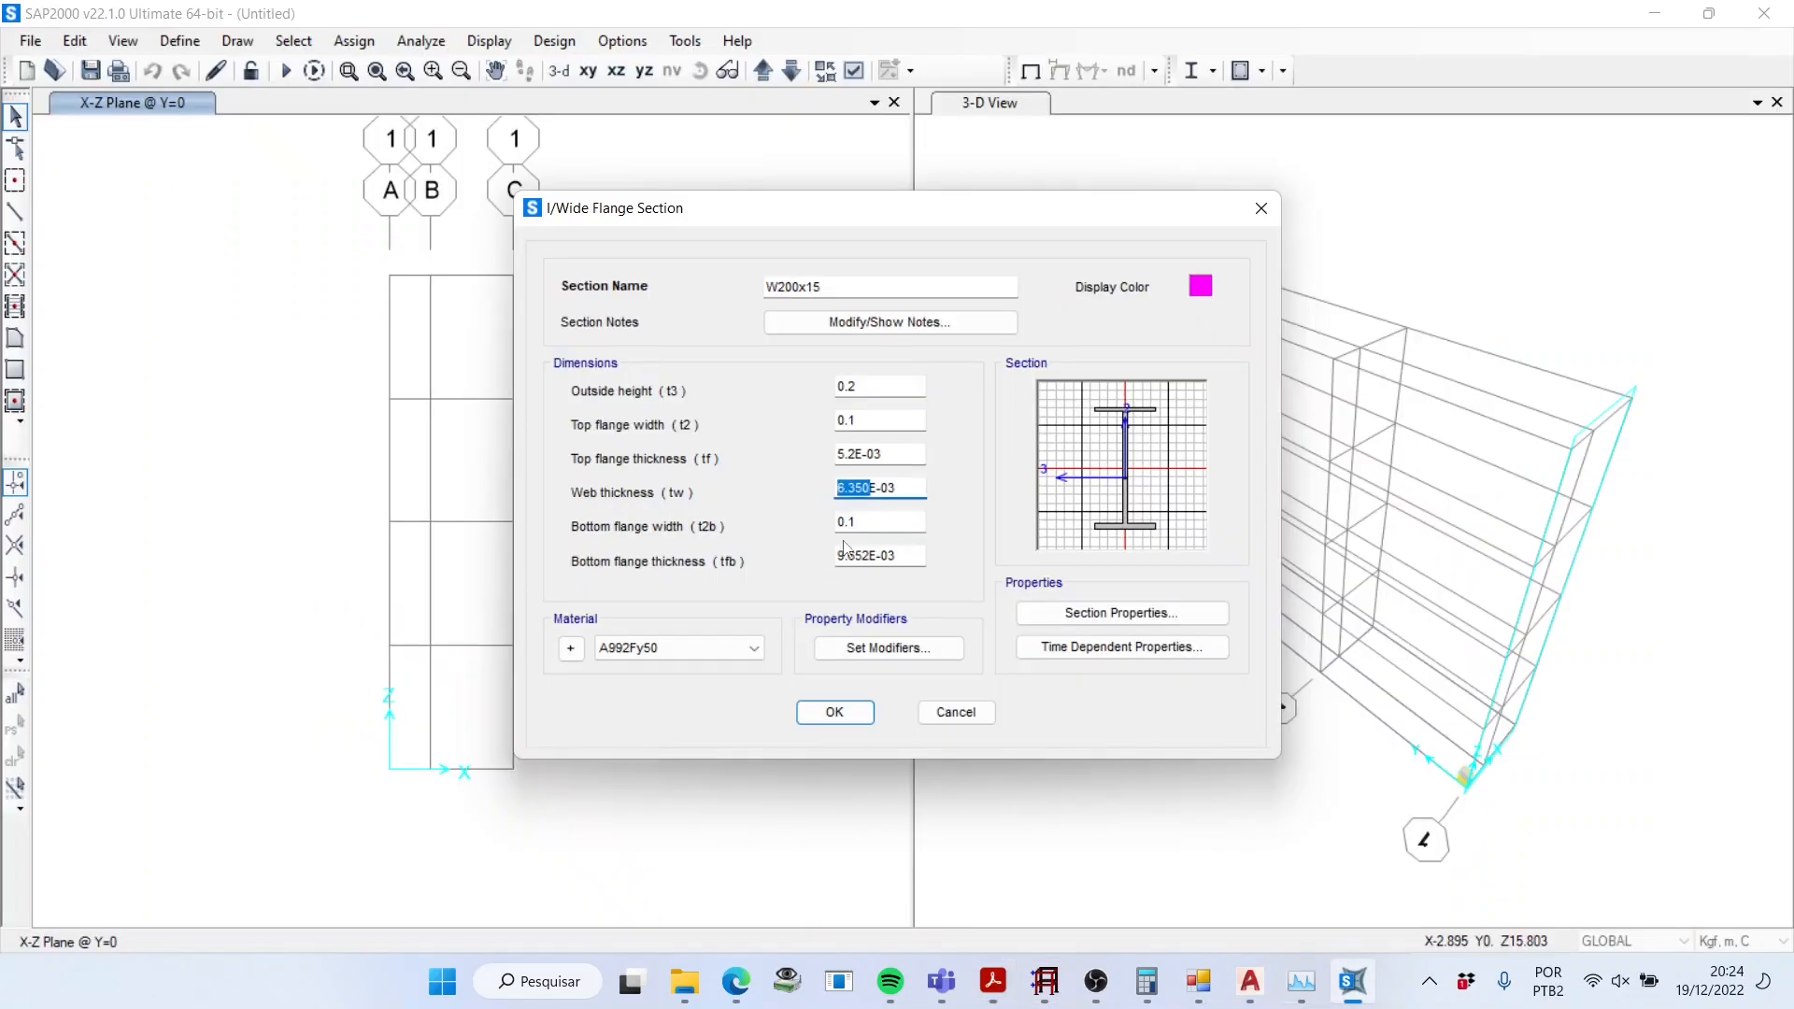
type("4.3")
left_click_drag(870, 556, 826, 565)
type("5.2")
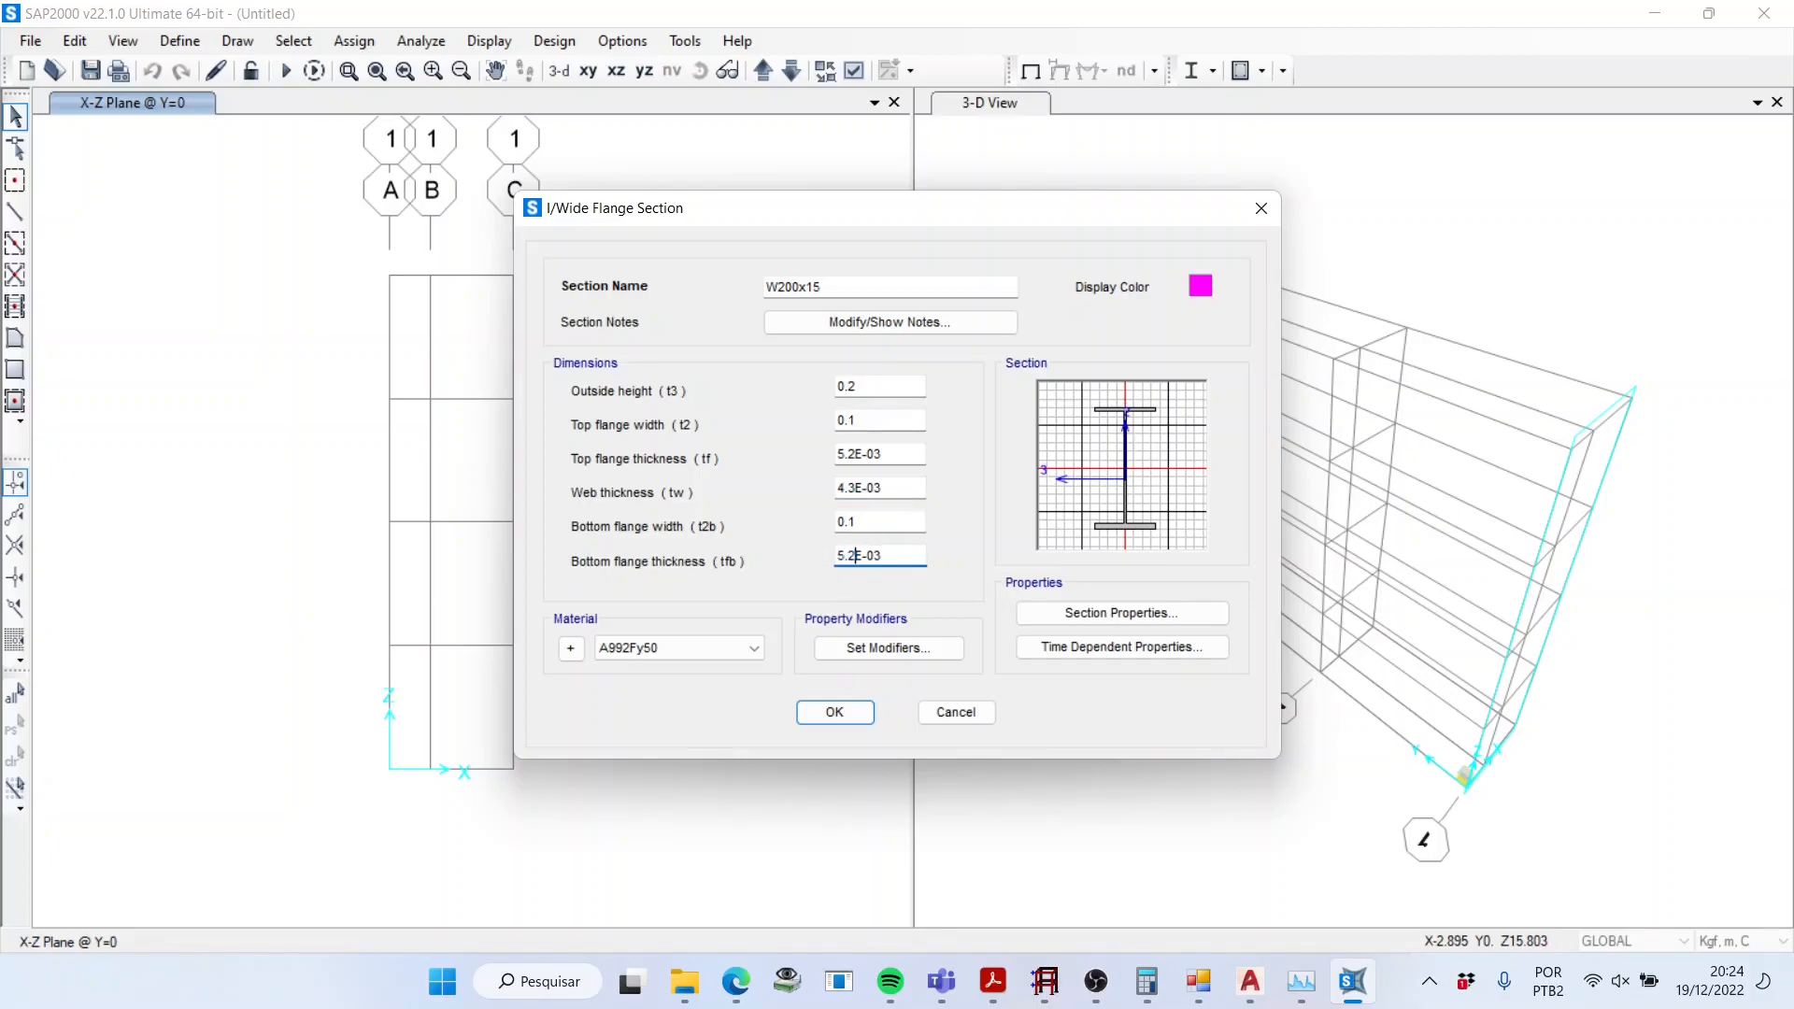
left_click(867, 520)
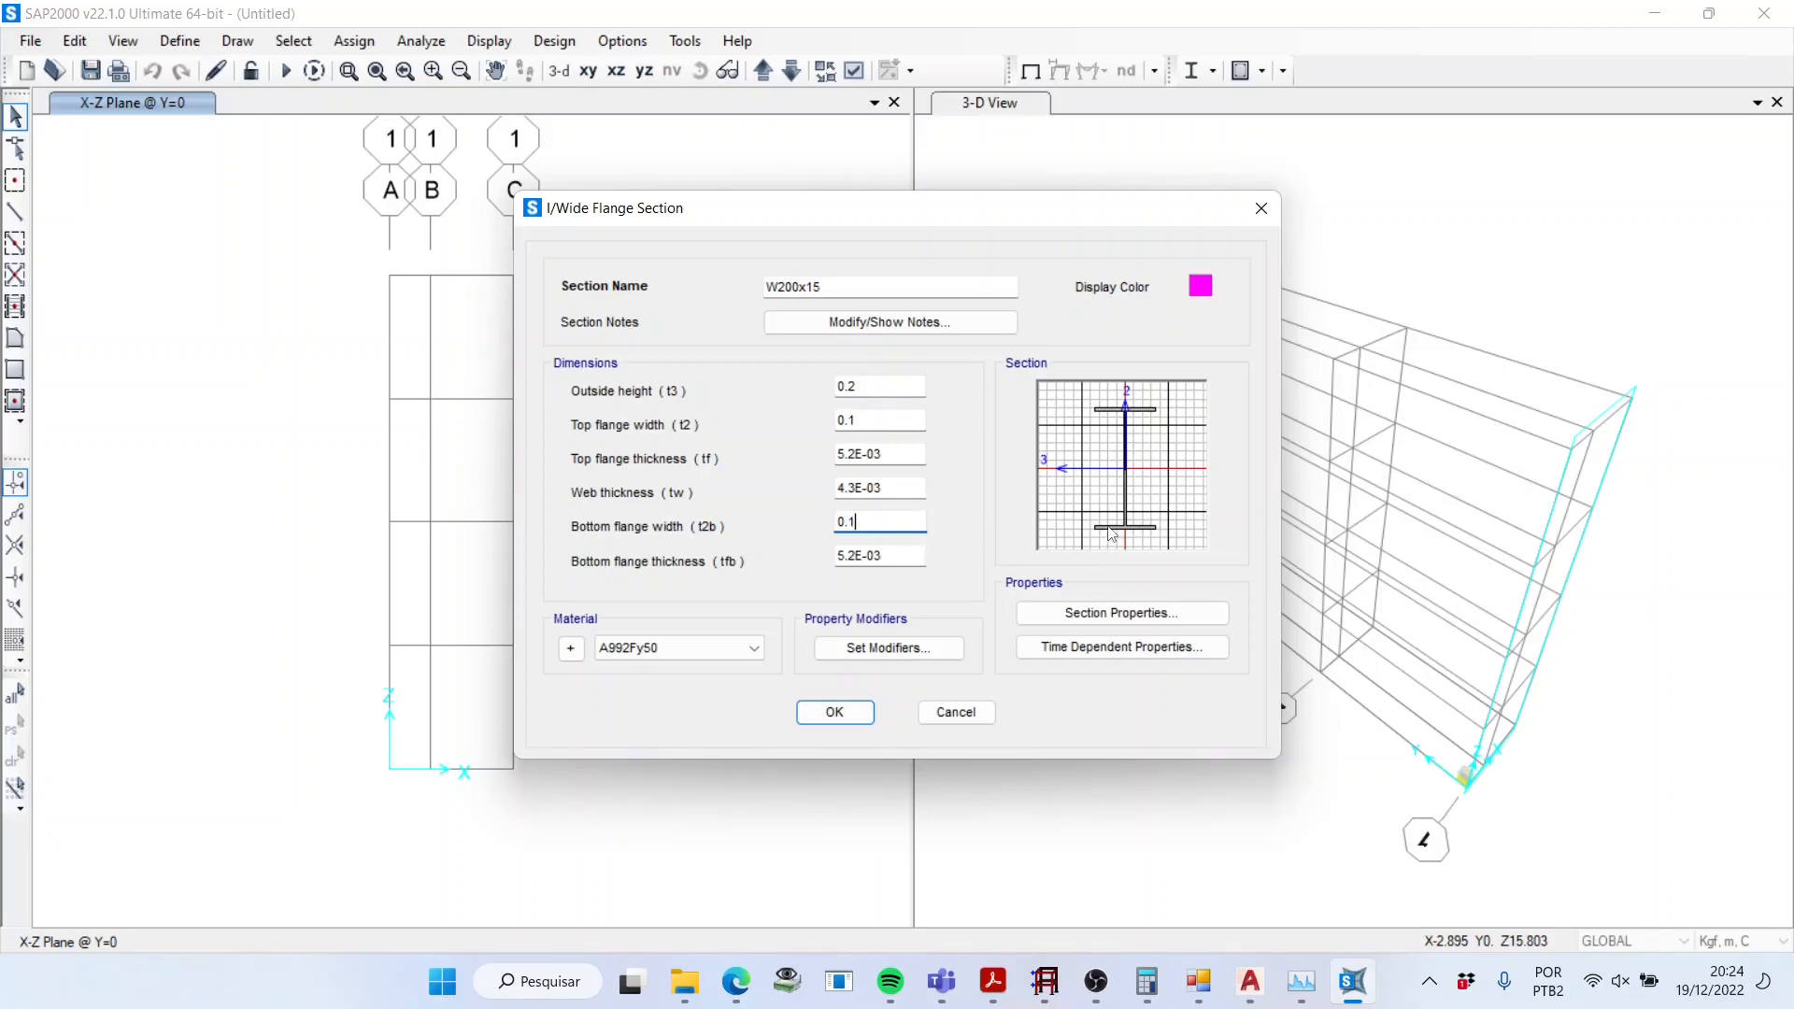
Step: Display the W200x15 section properties and compare the moment of inertia Ix with the W 200 x 15,0 row of the CAPÍTULO 4 PDF in Acrobat Reader
left_click(1121, 614)
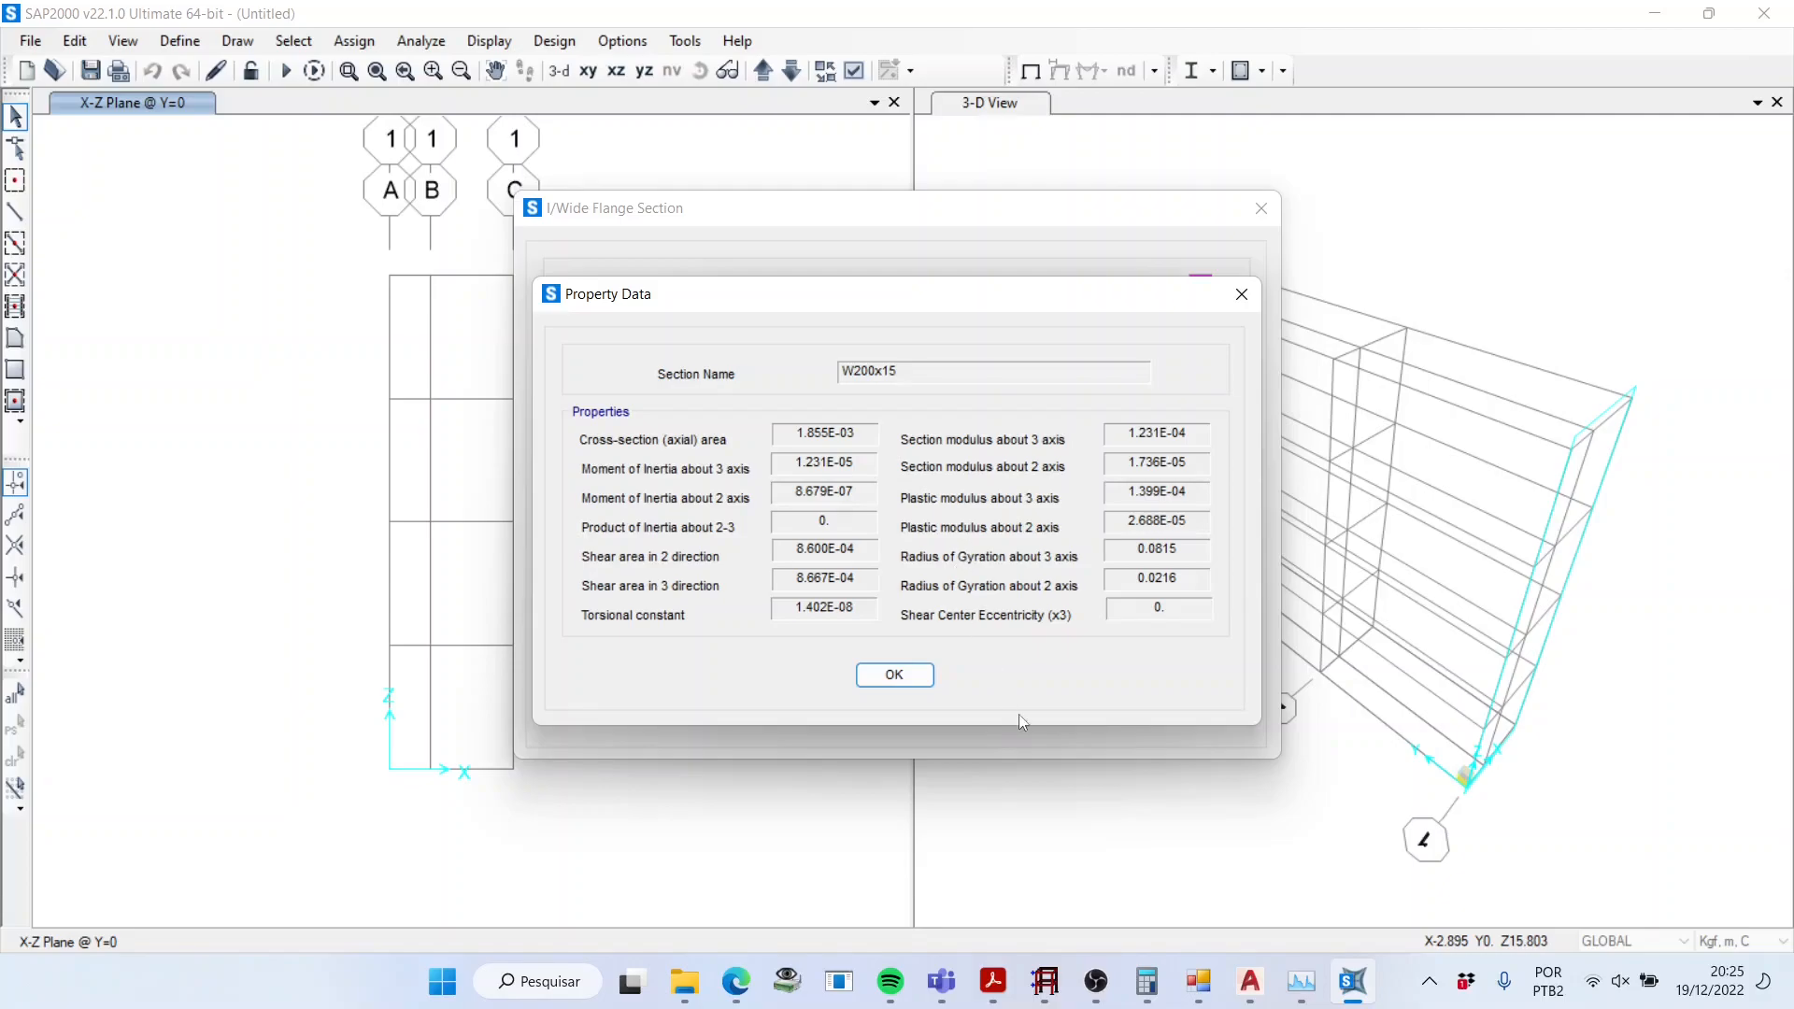
mouse_move(1145, 981)
mouse_move(992, 981)
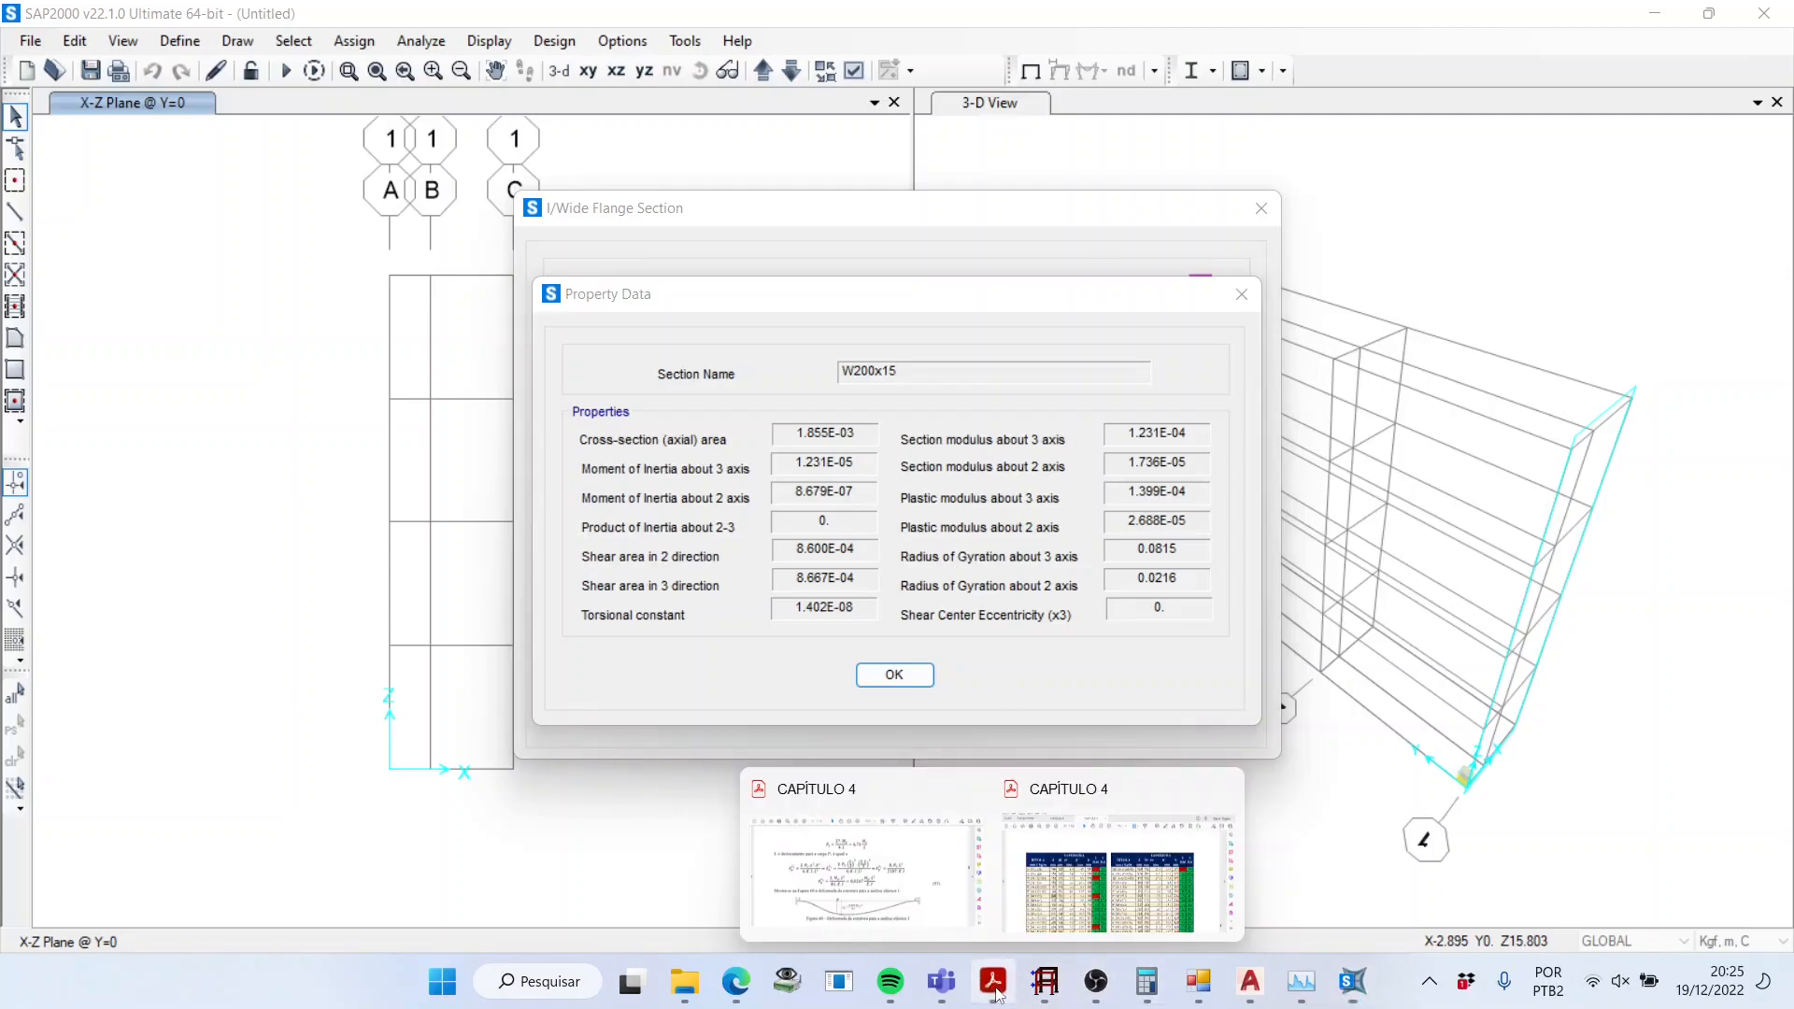
left_click(1112, 897)
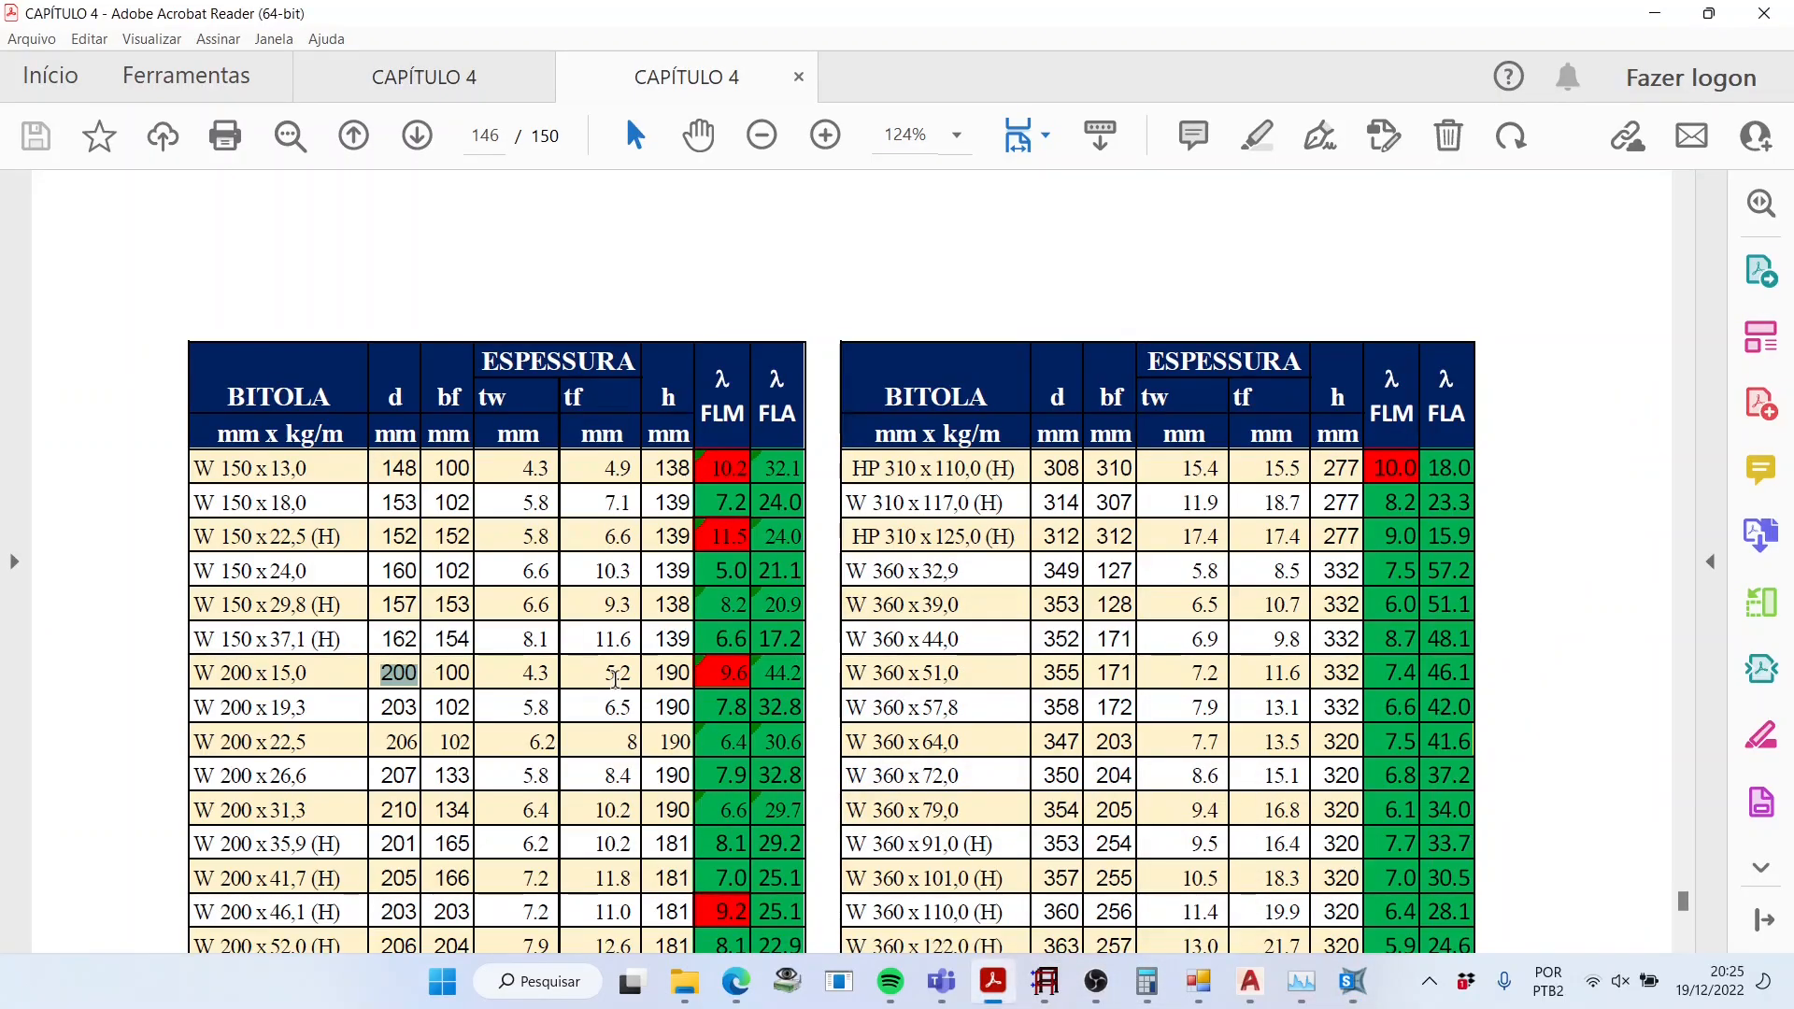
scroll(1065, 528, "up", 10)
scroll(1074, 524, "up", 10)
scroll(1076, 528, "down", 10)
scroll(1056, 651, "down", 20)
scroll(1058, 675, "up", 10)
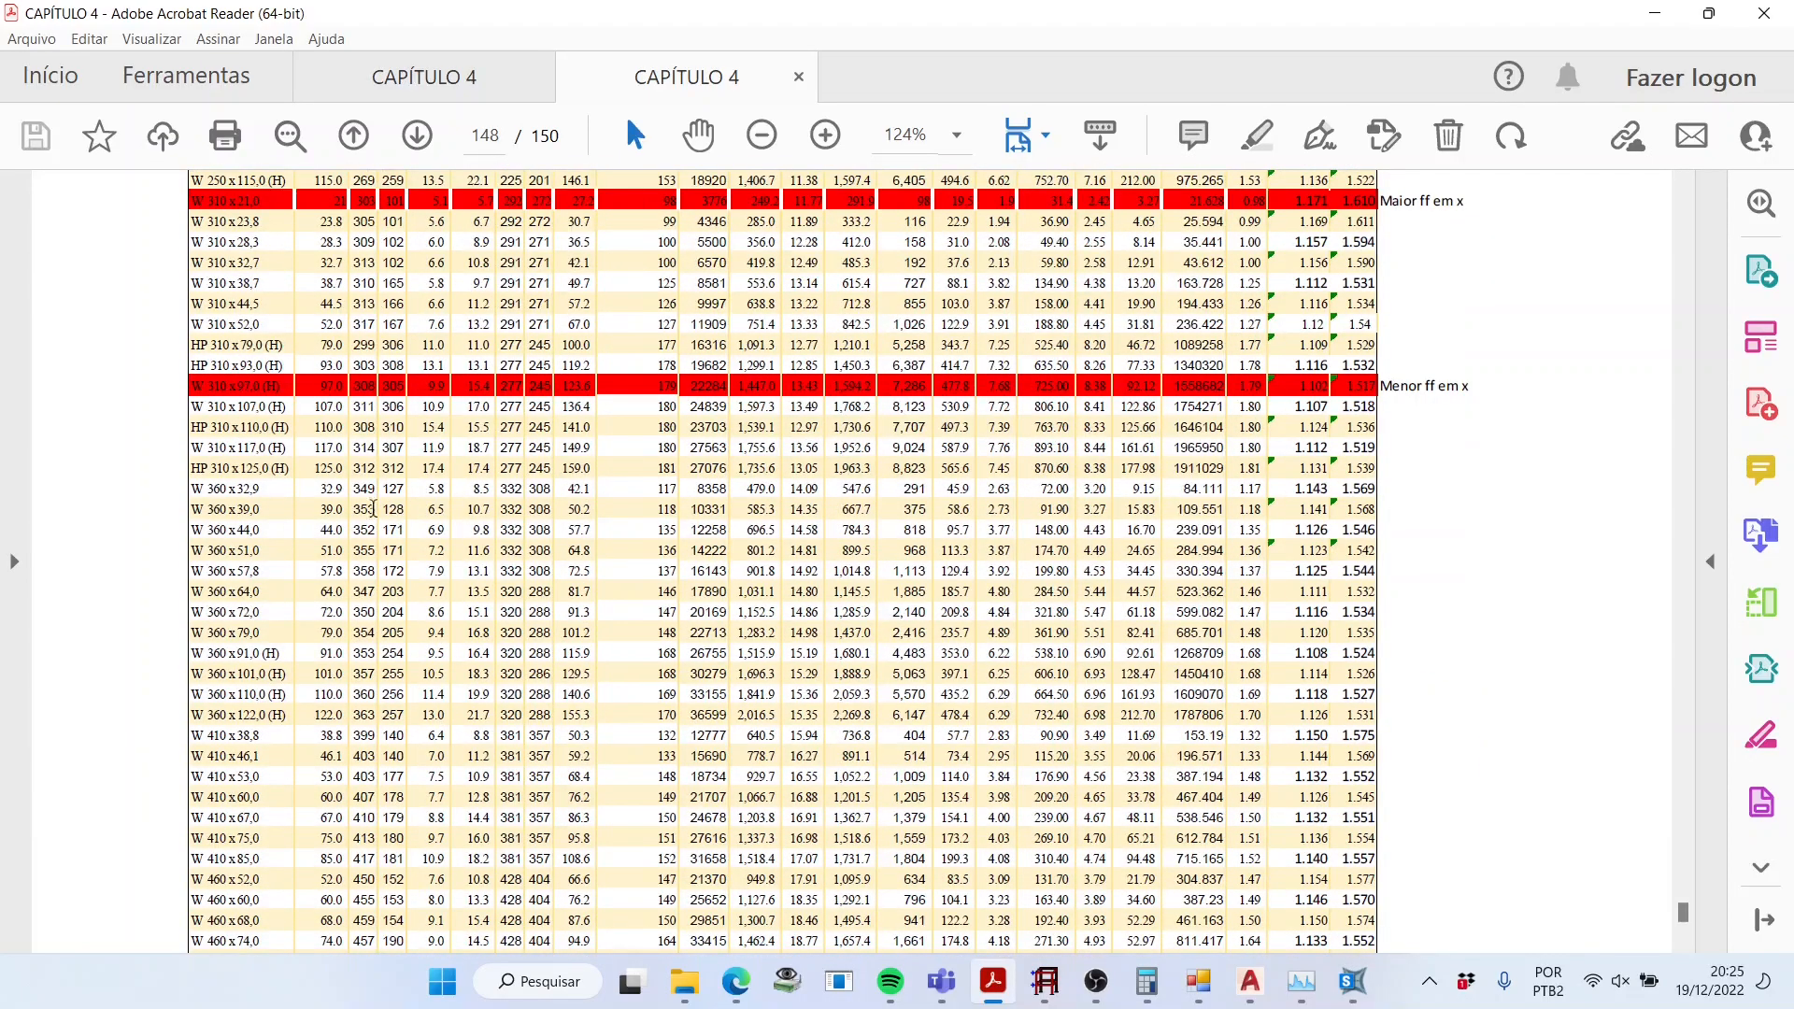
scroll(384, 508, "up", 8)
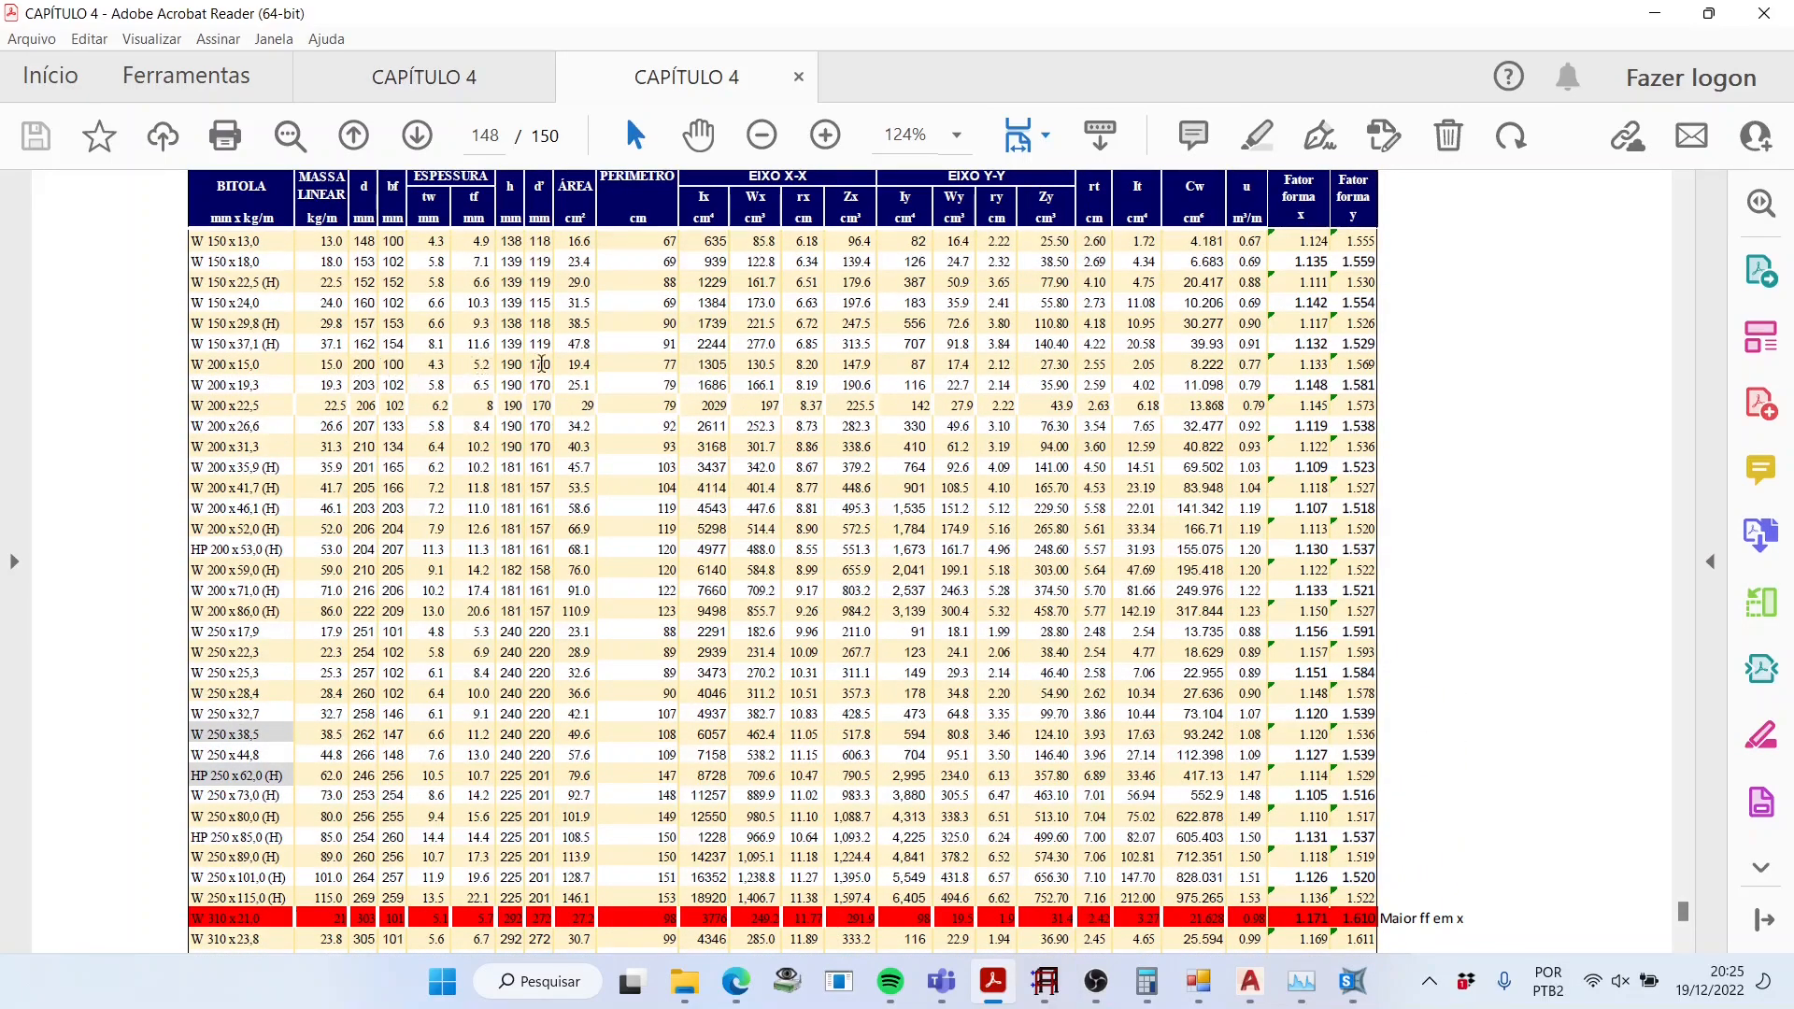
left_click_drag(698, 366, 726, 368)
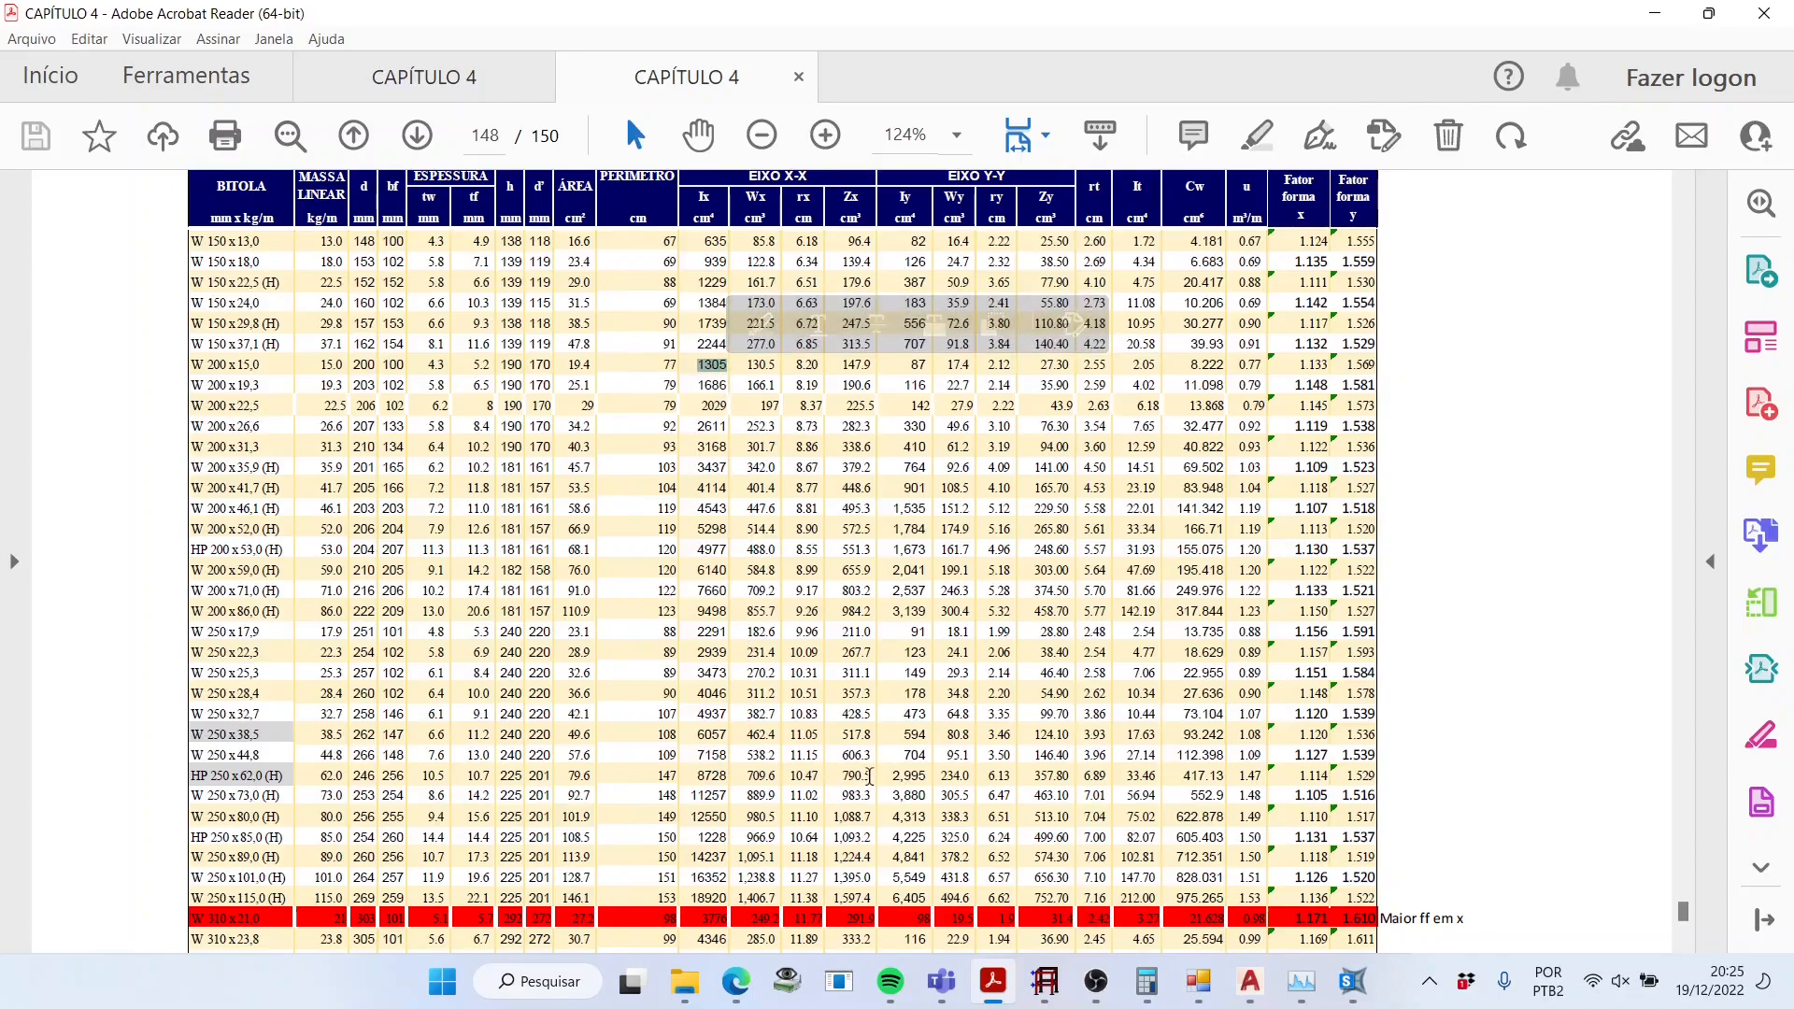
Step: Check the Anexo B title page in the PDF and open APLeAEP_PP.docx in Word from the Software\Texto folder
scroll(929, 743, "up", 3)
scroll(930, 744, "up", 10)
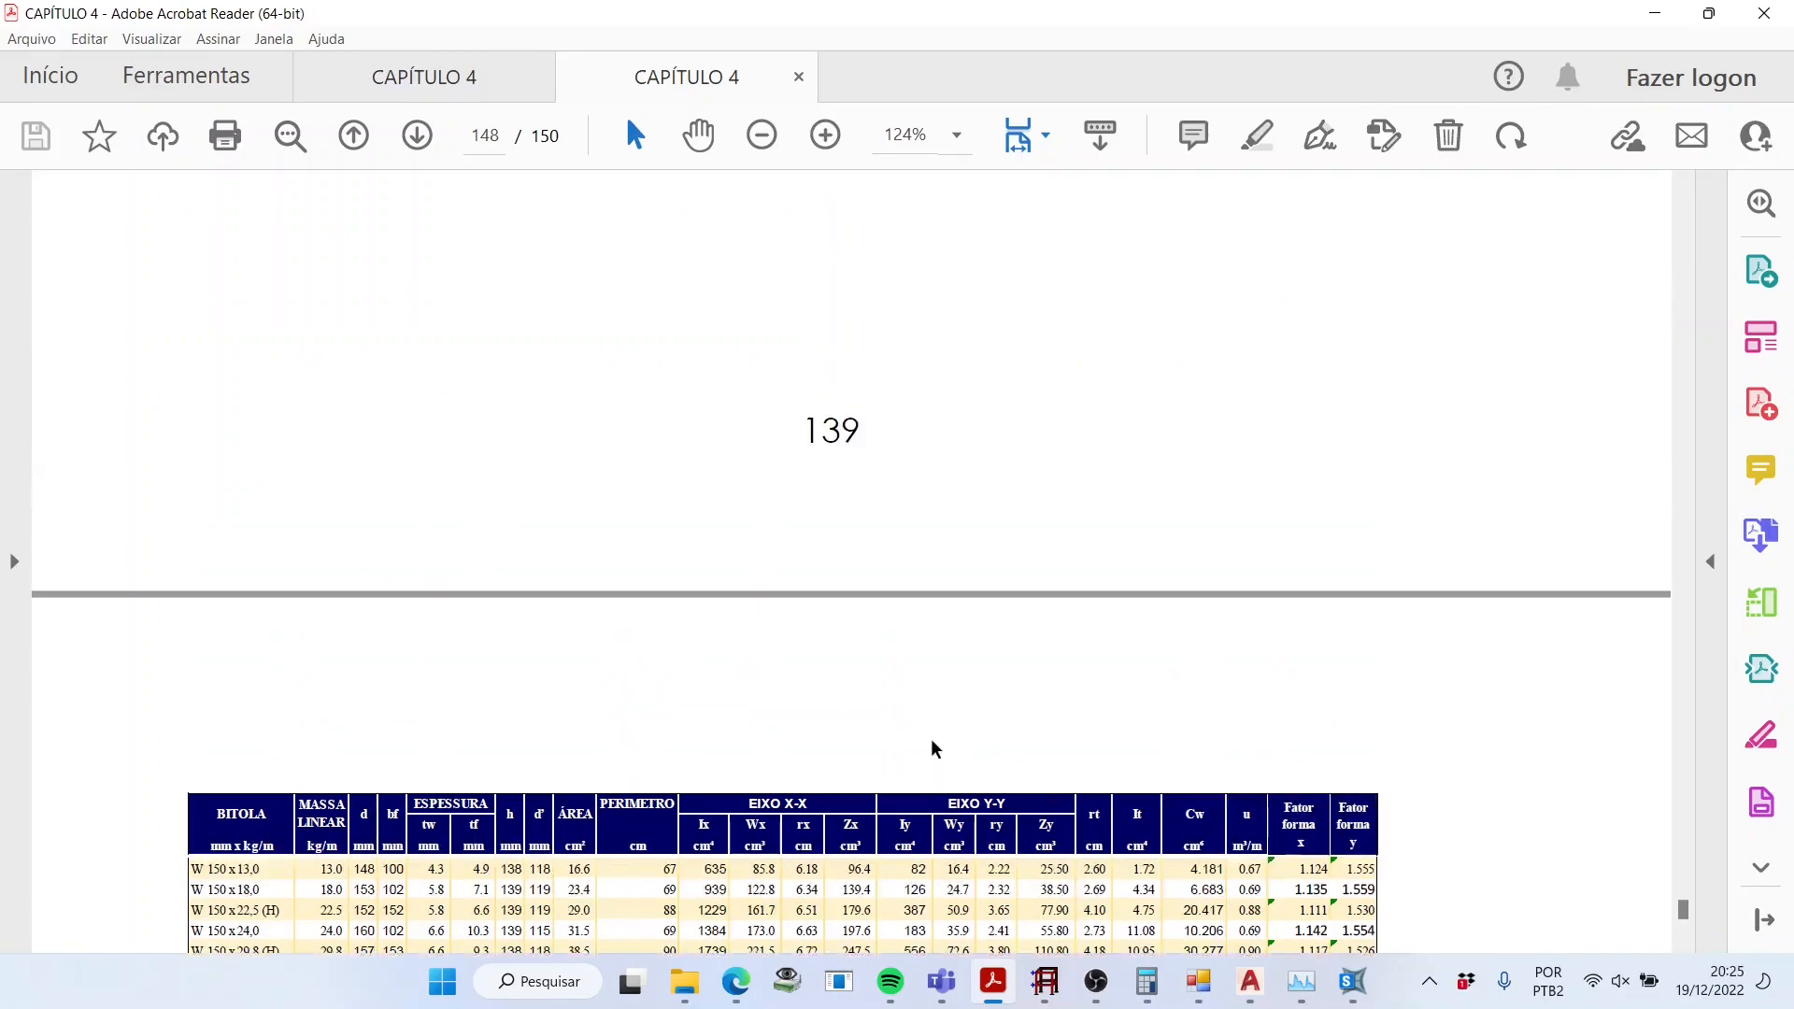
scroll(1056, 648, "up", 6)
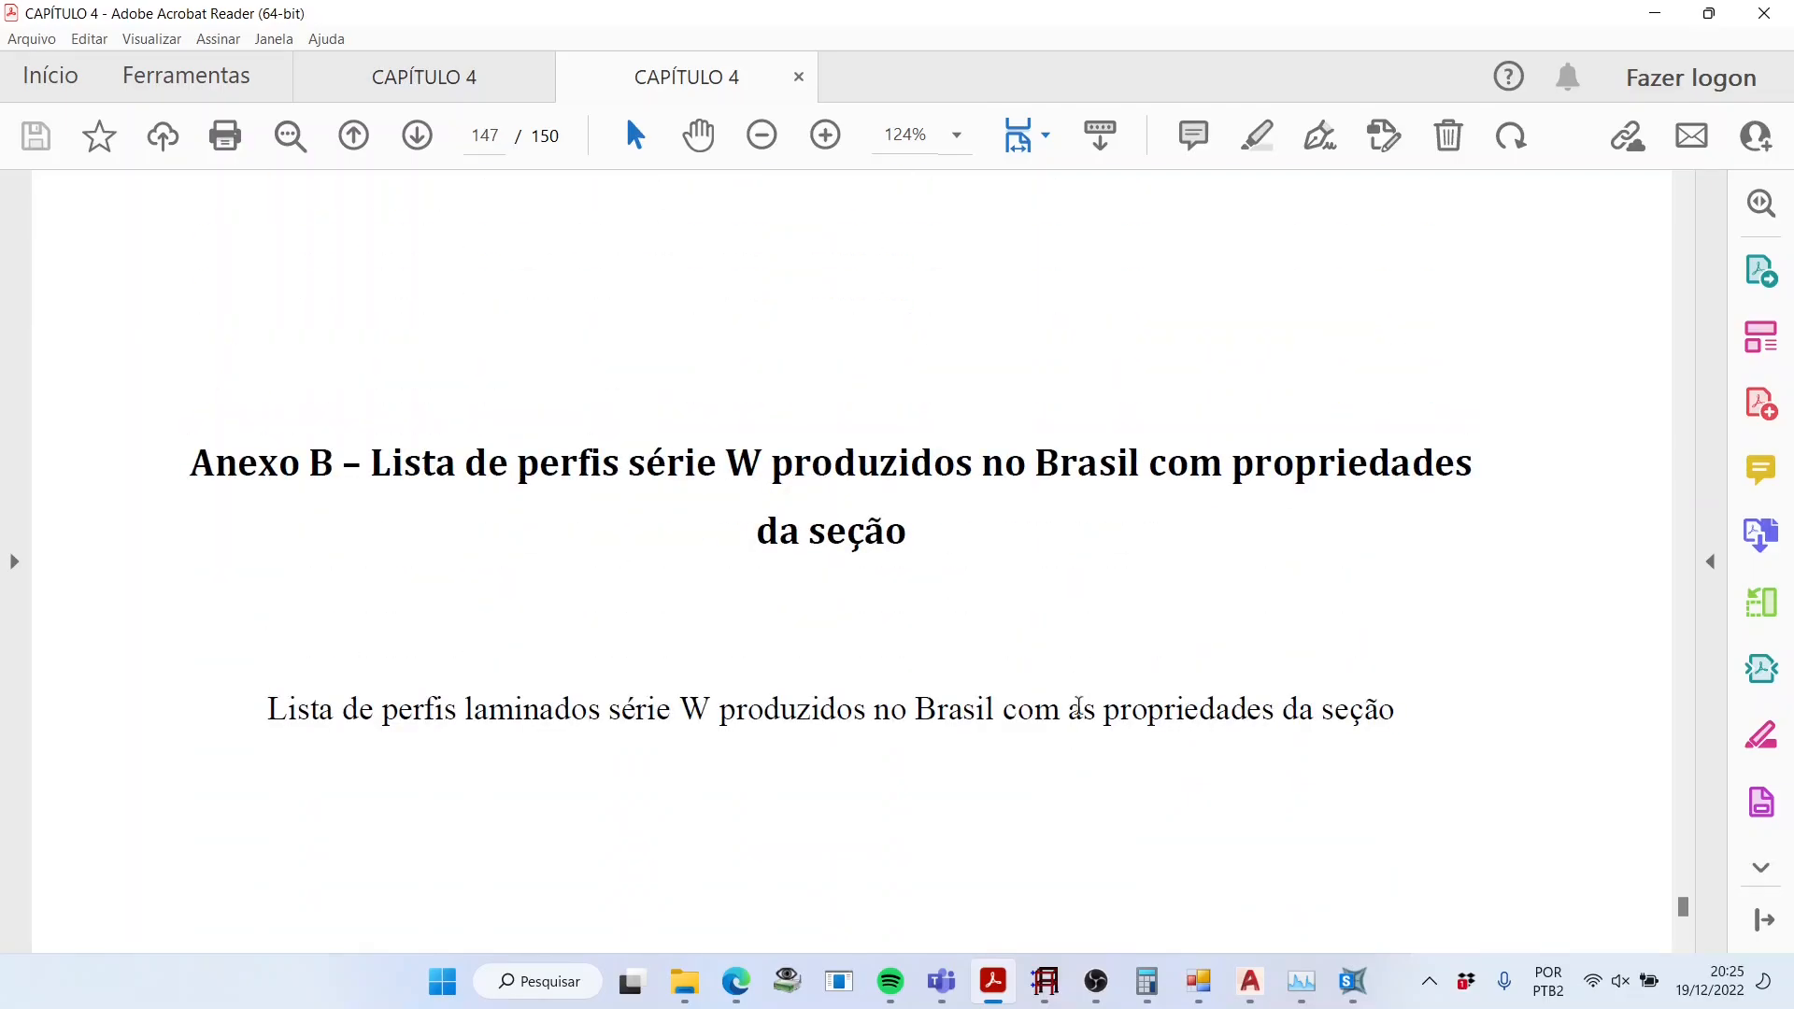
scroll(1019, 743, "down", 3)
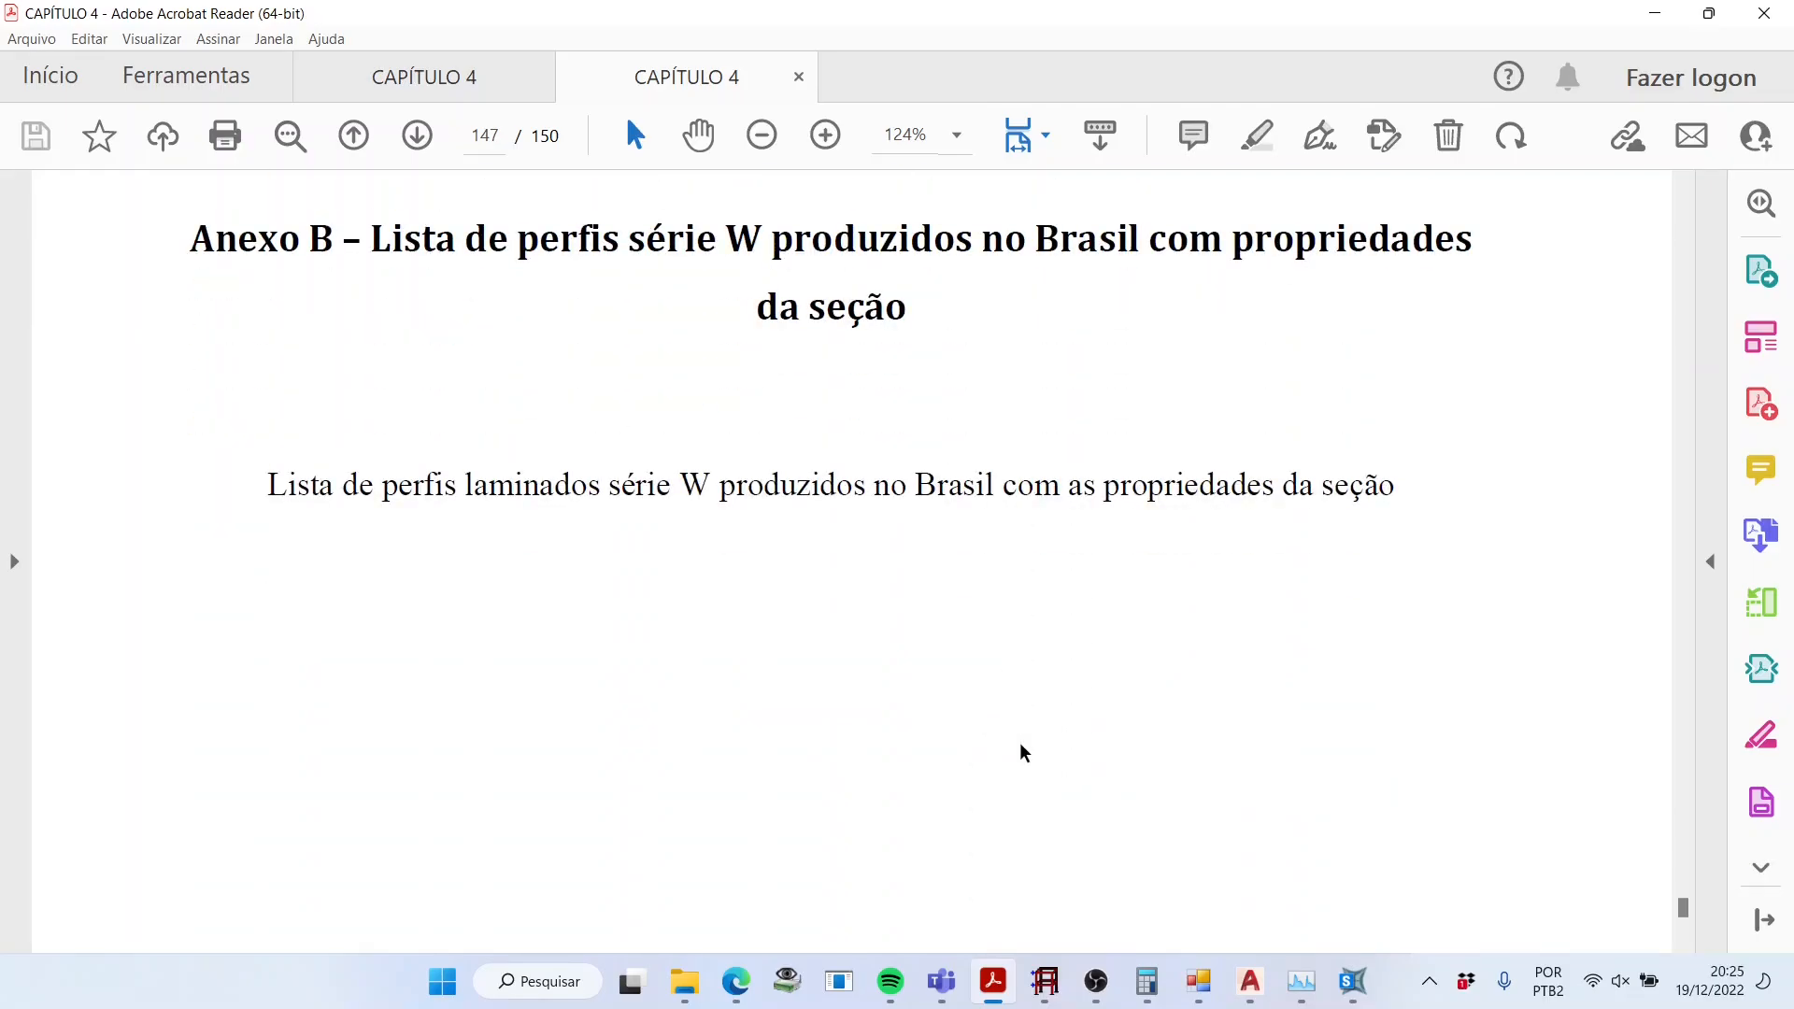
mouse_move(687, 995)
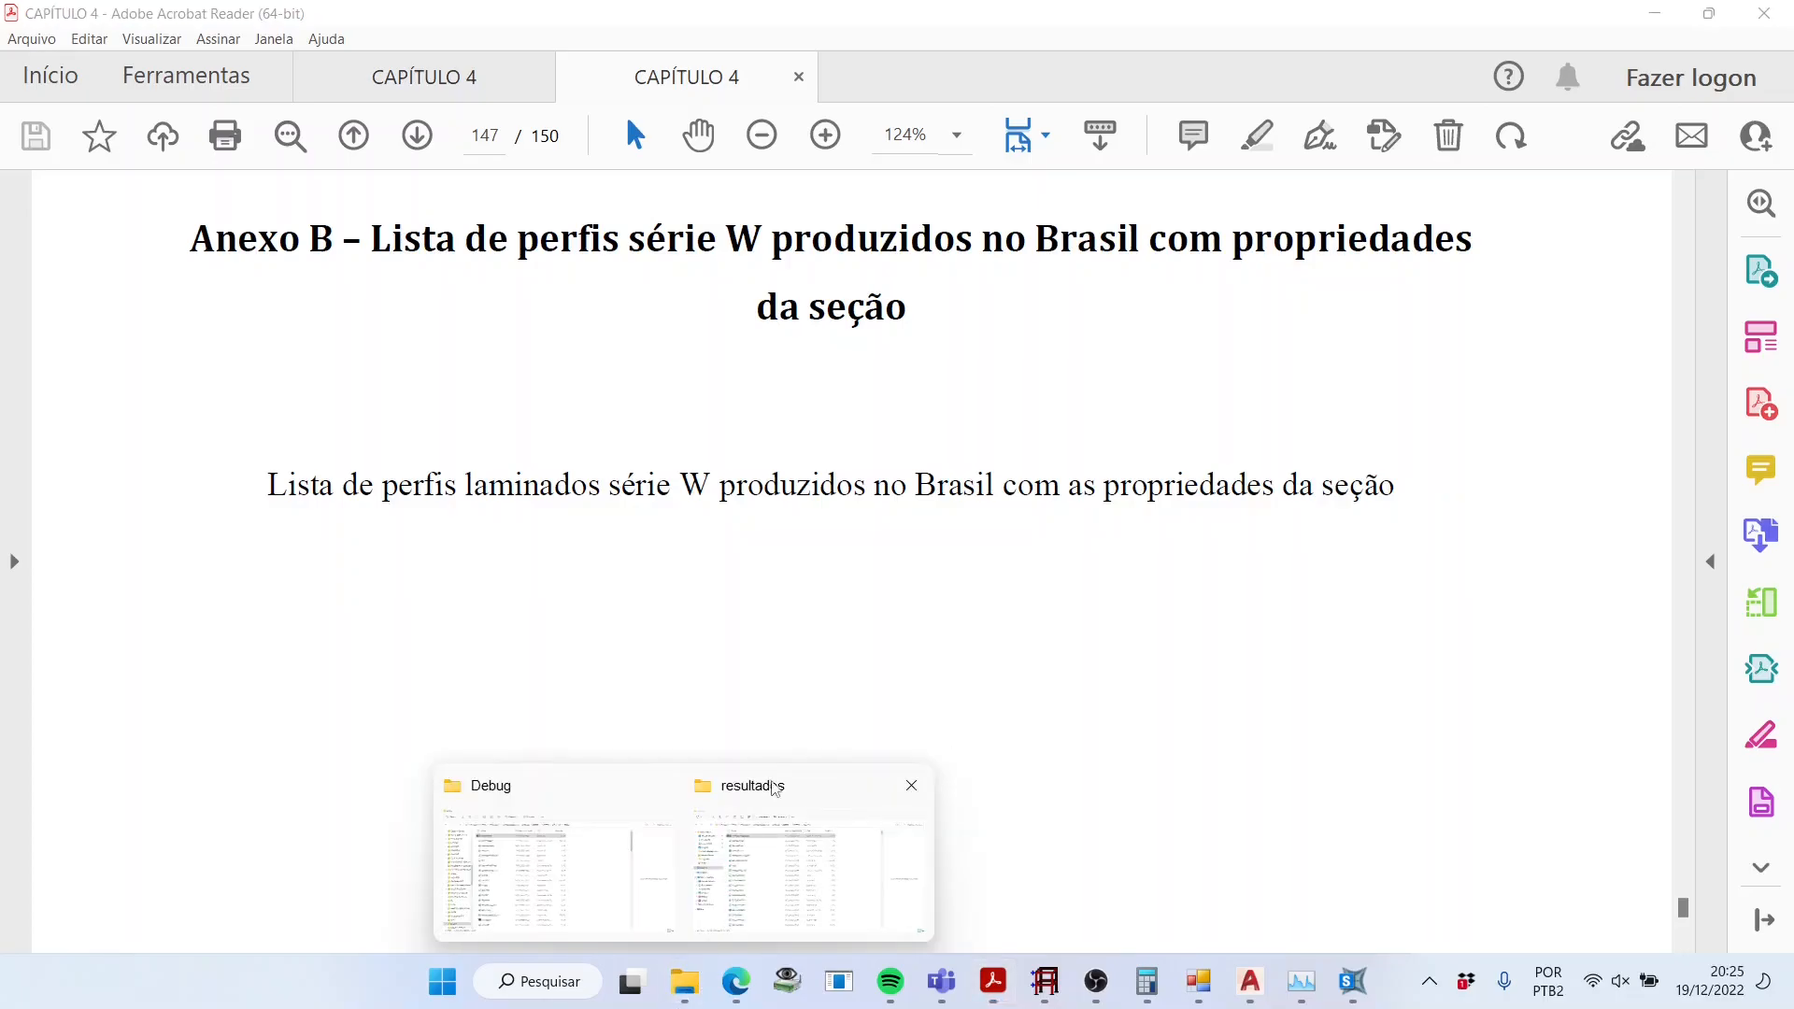
left_click(771, 787)
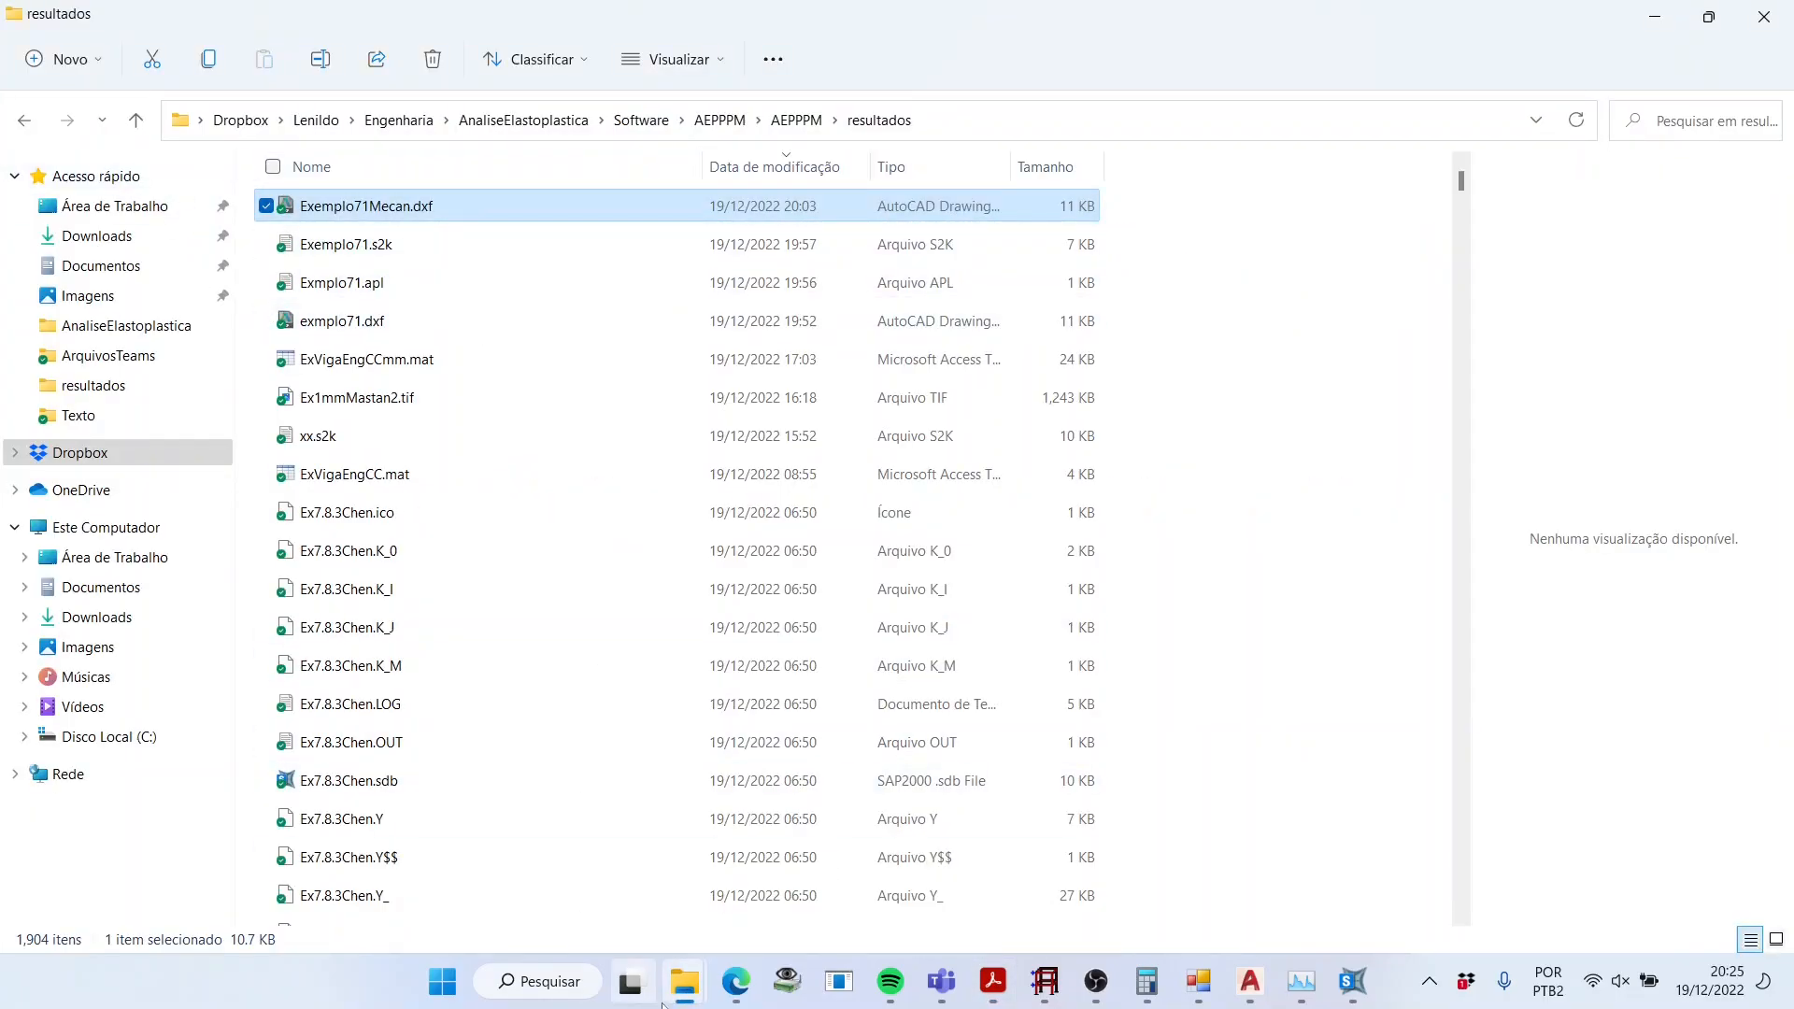
mouse_move(685, 983)
left_click(542, 893)
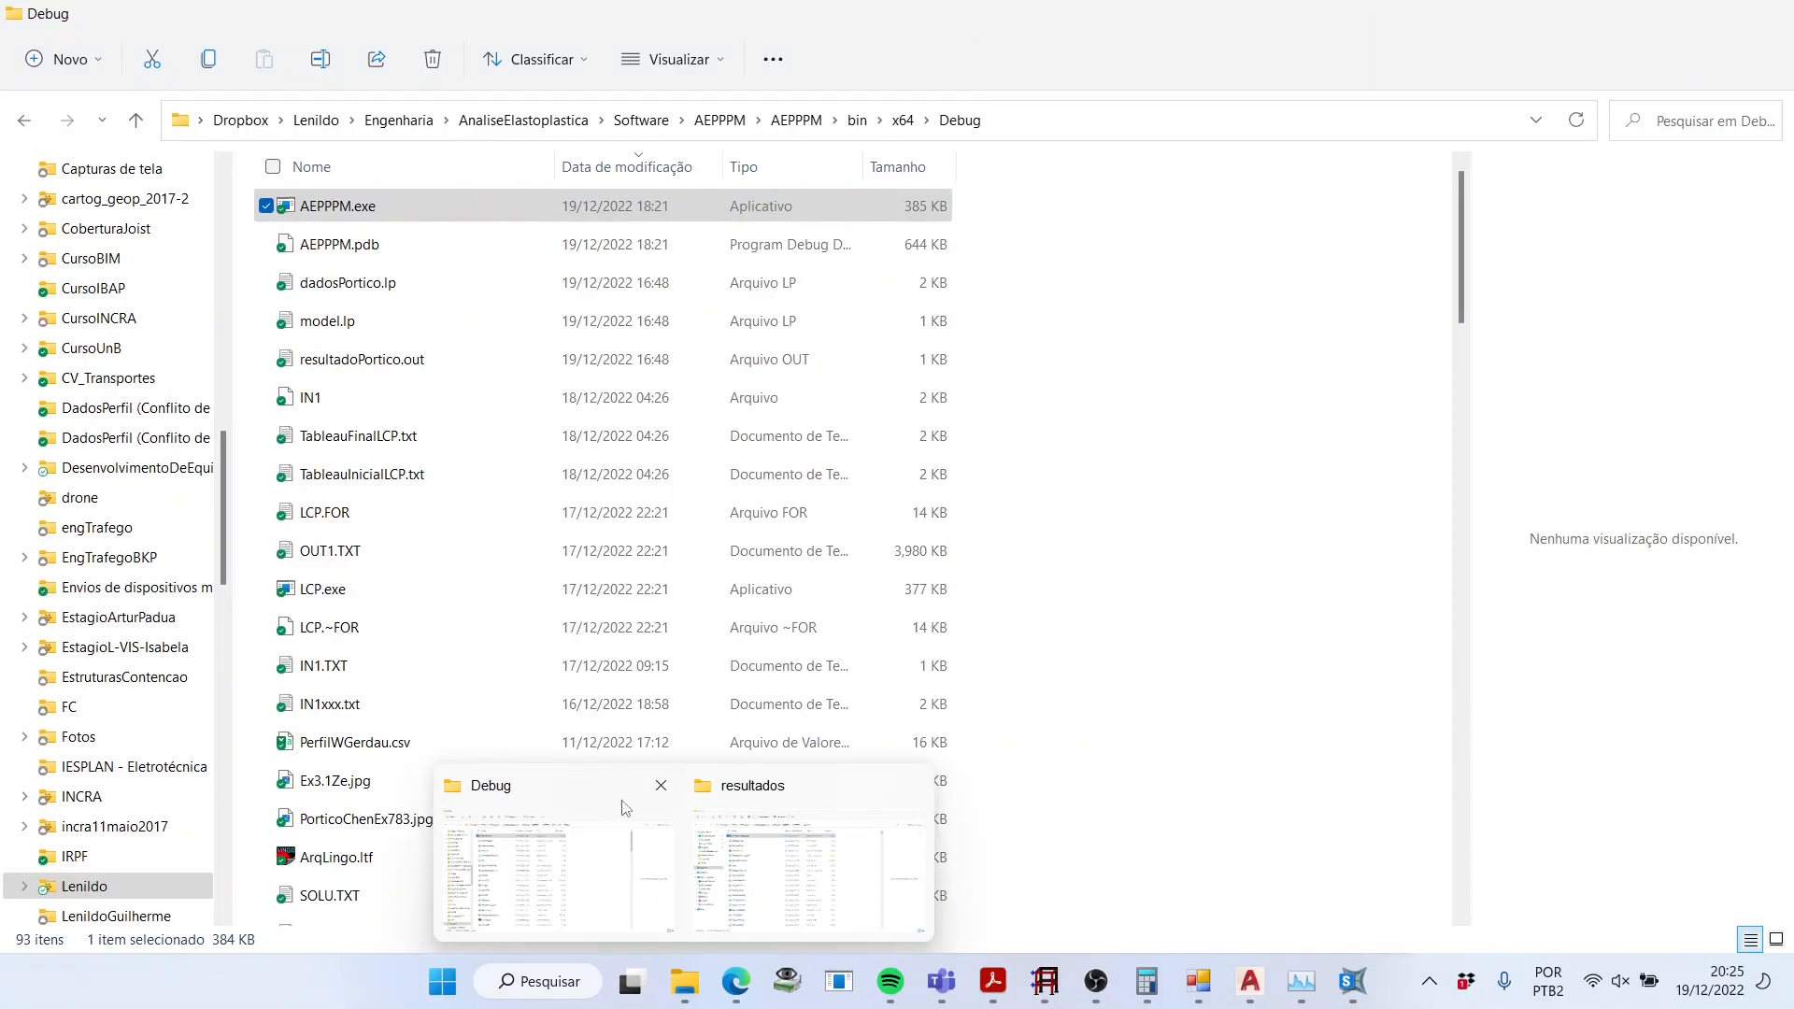
left_click(509, 796)
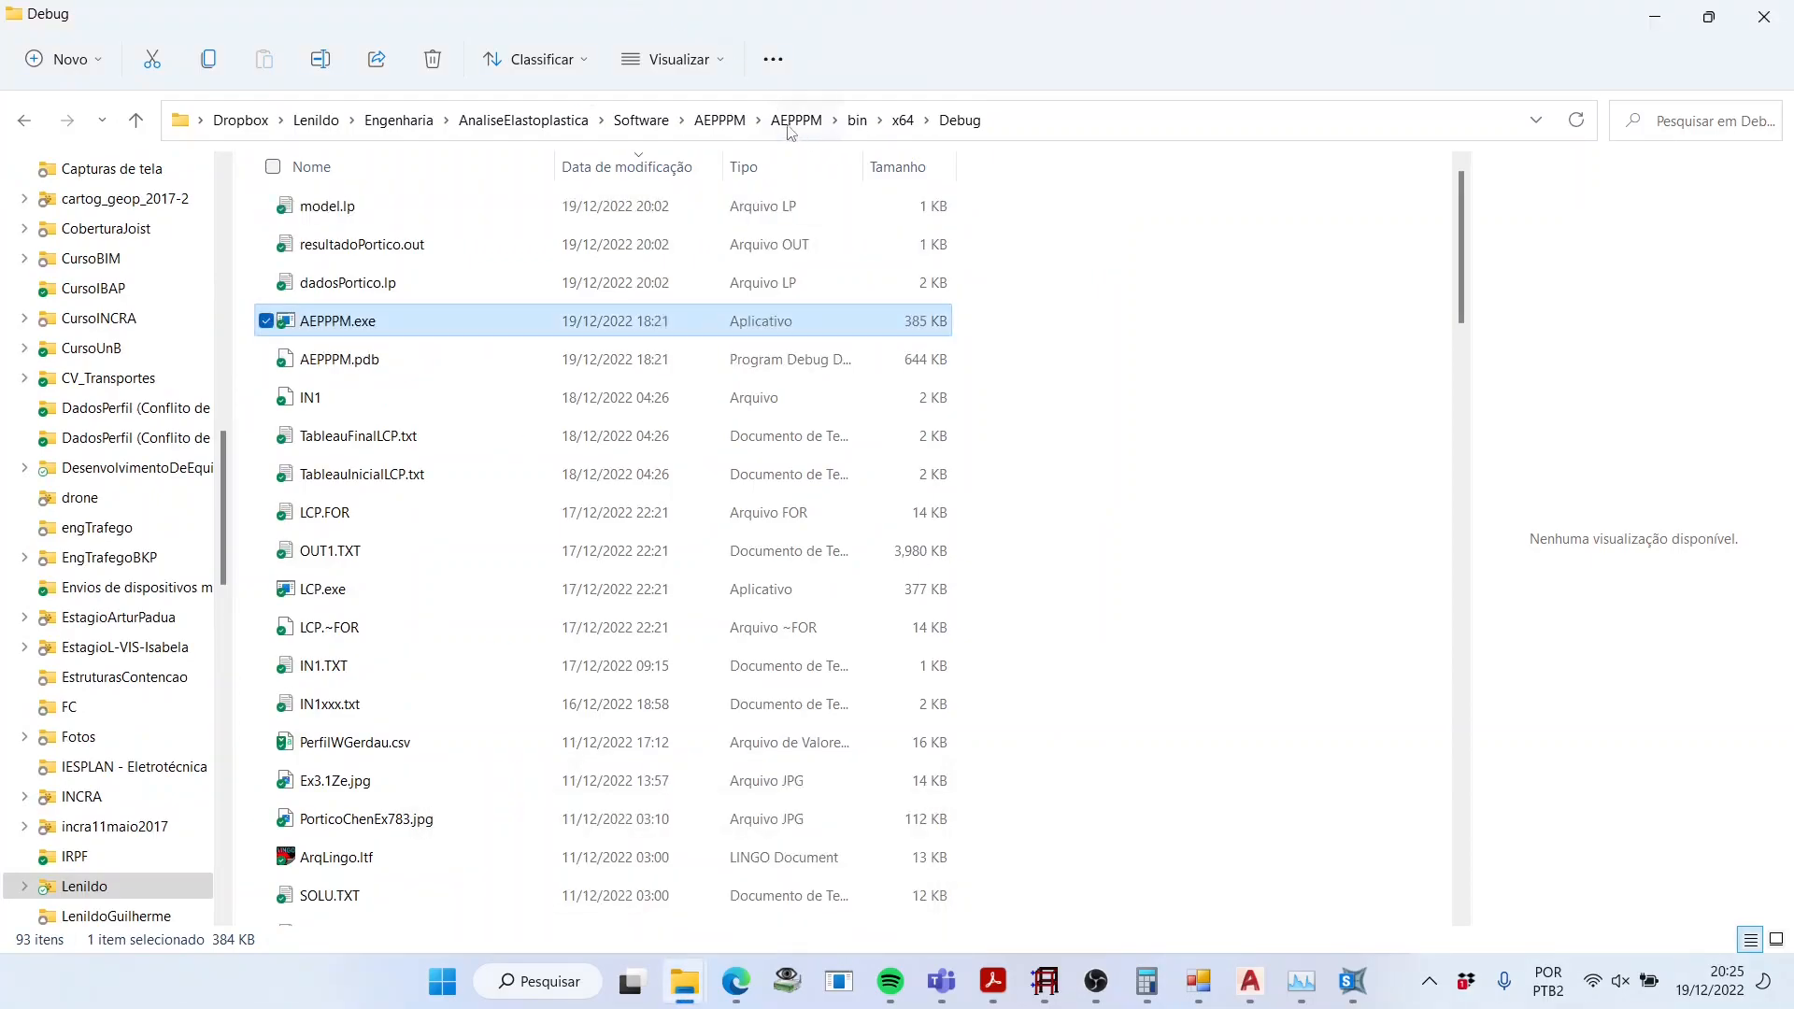
left_click(643, 122)
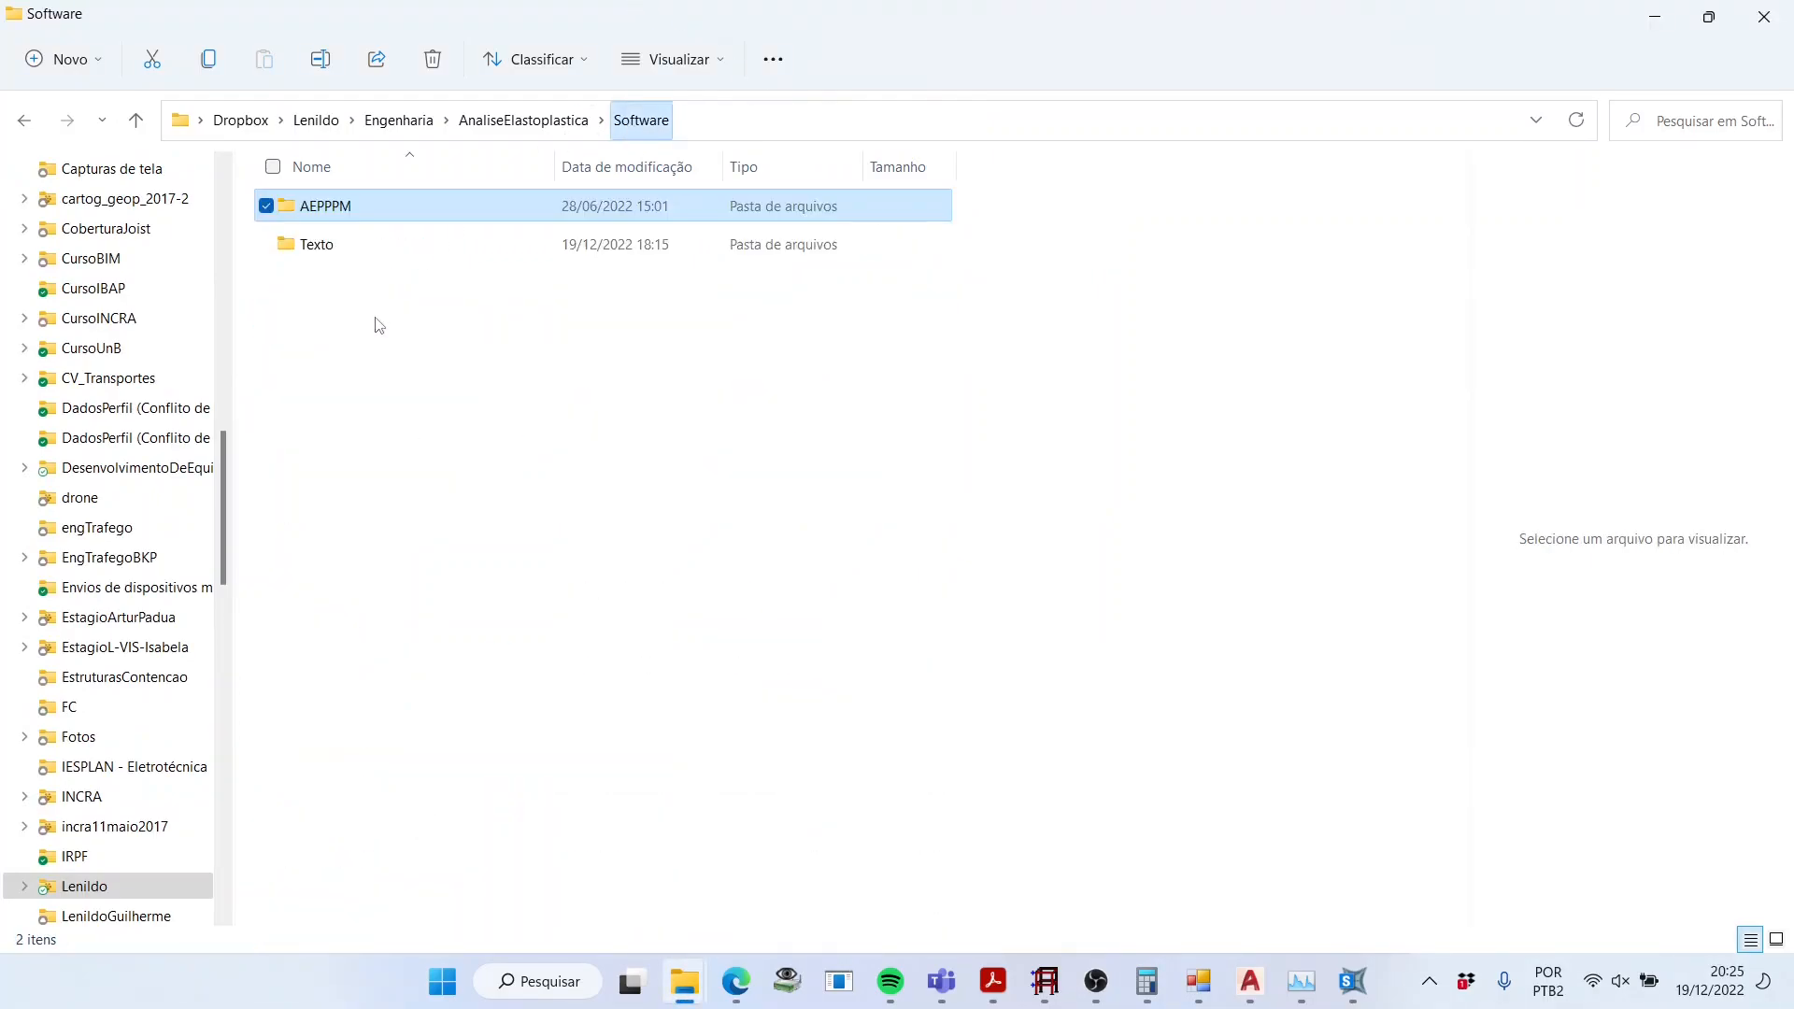
double_click(323, 245)
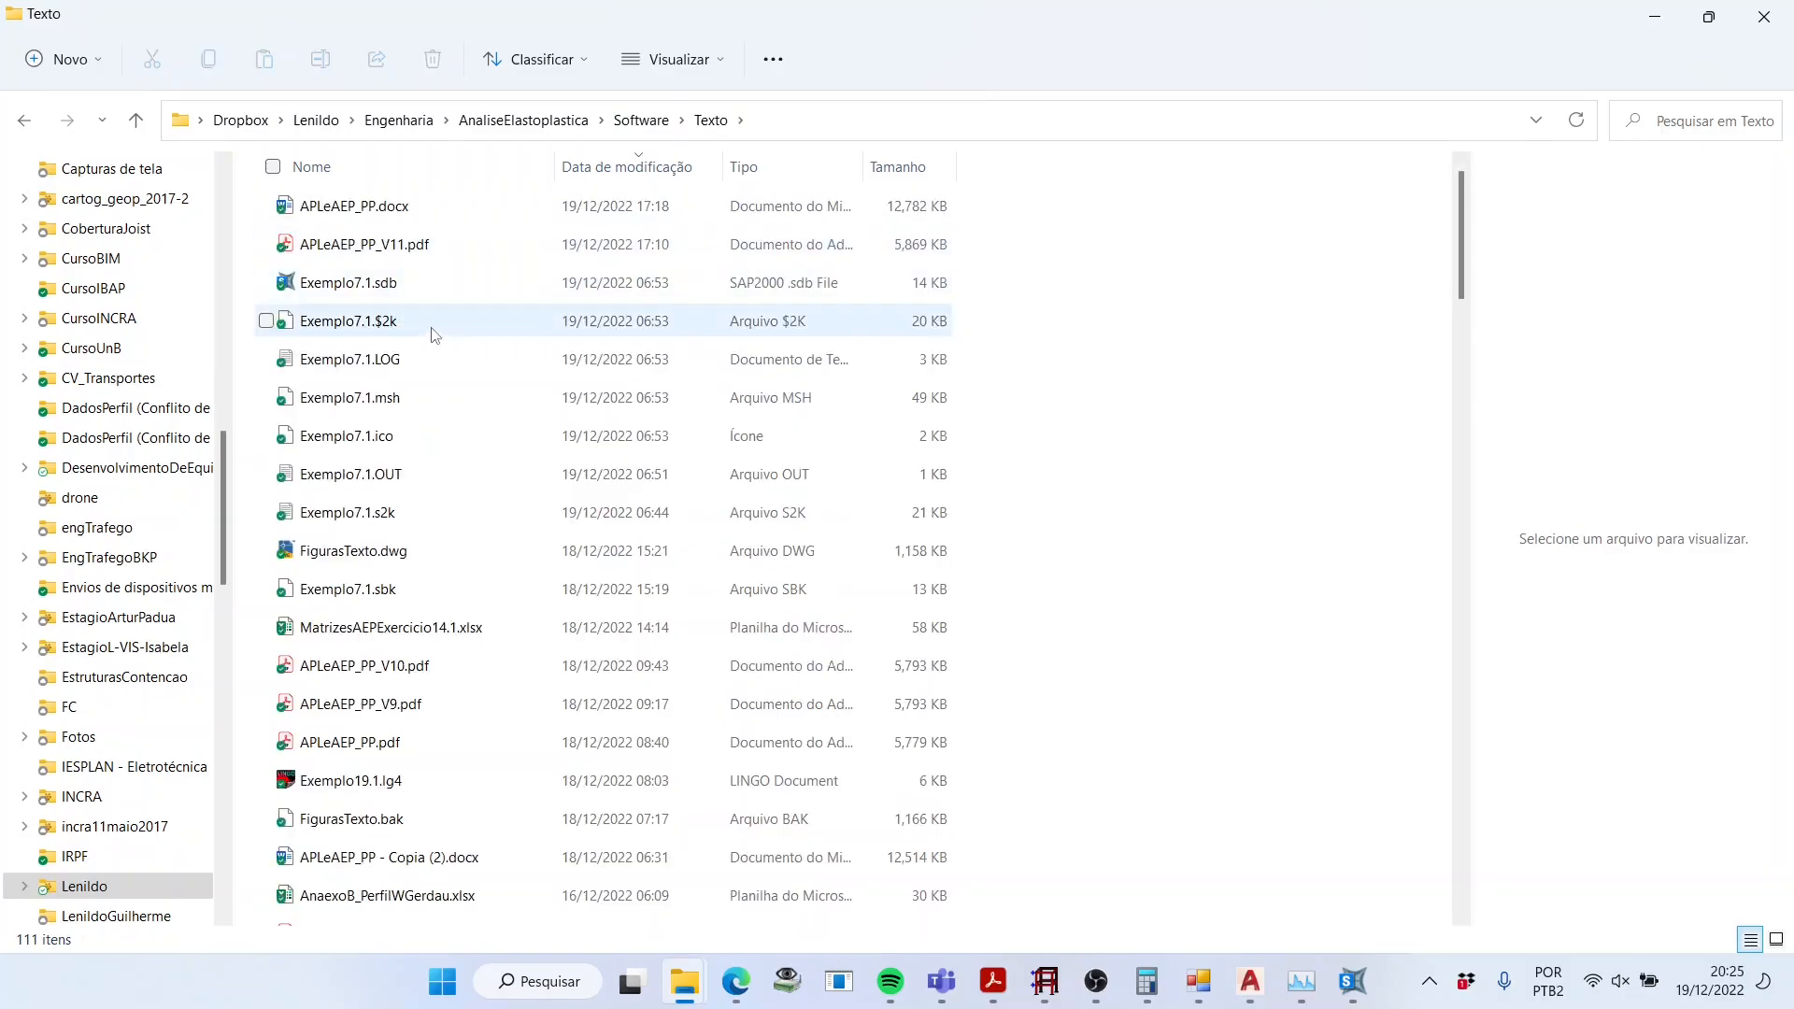
double_click(388, 210)
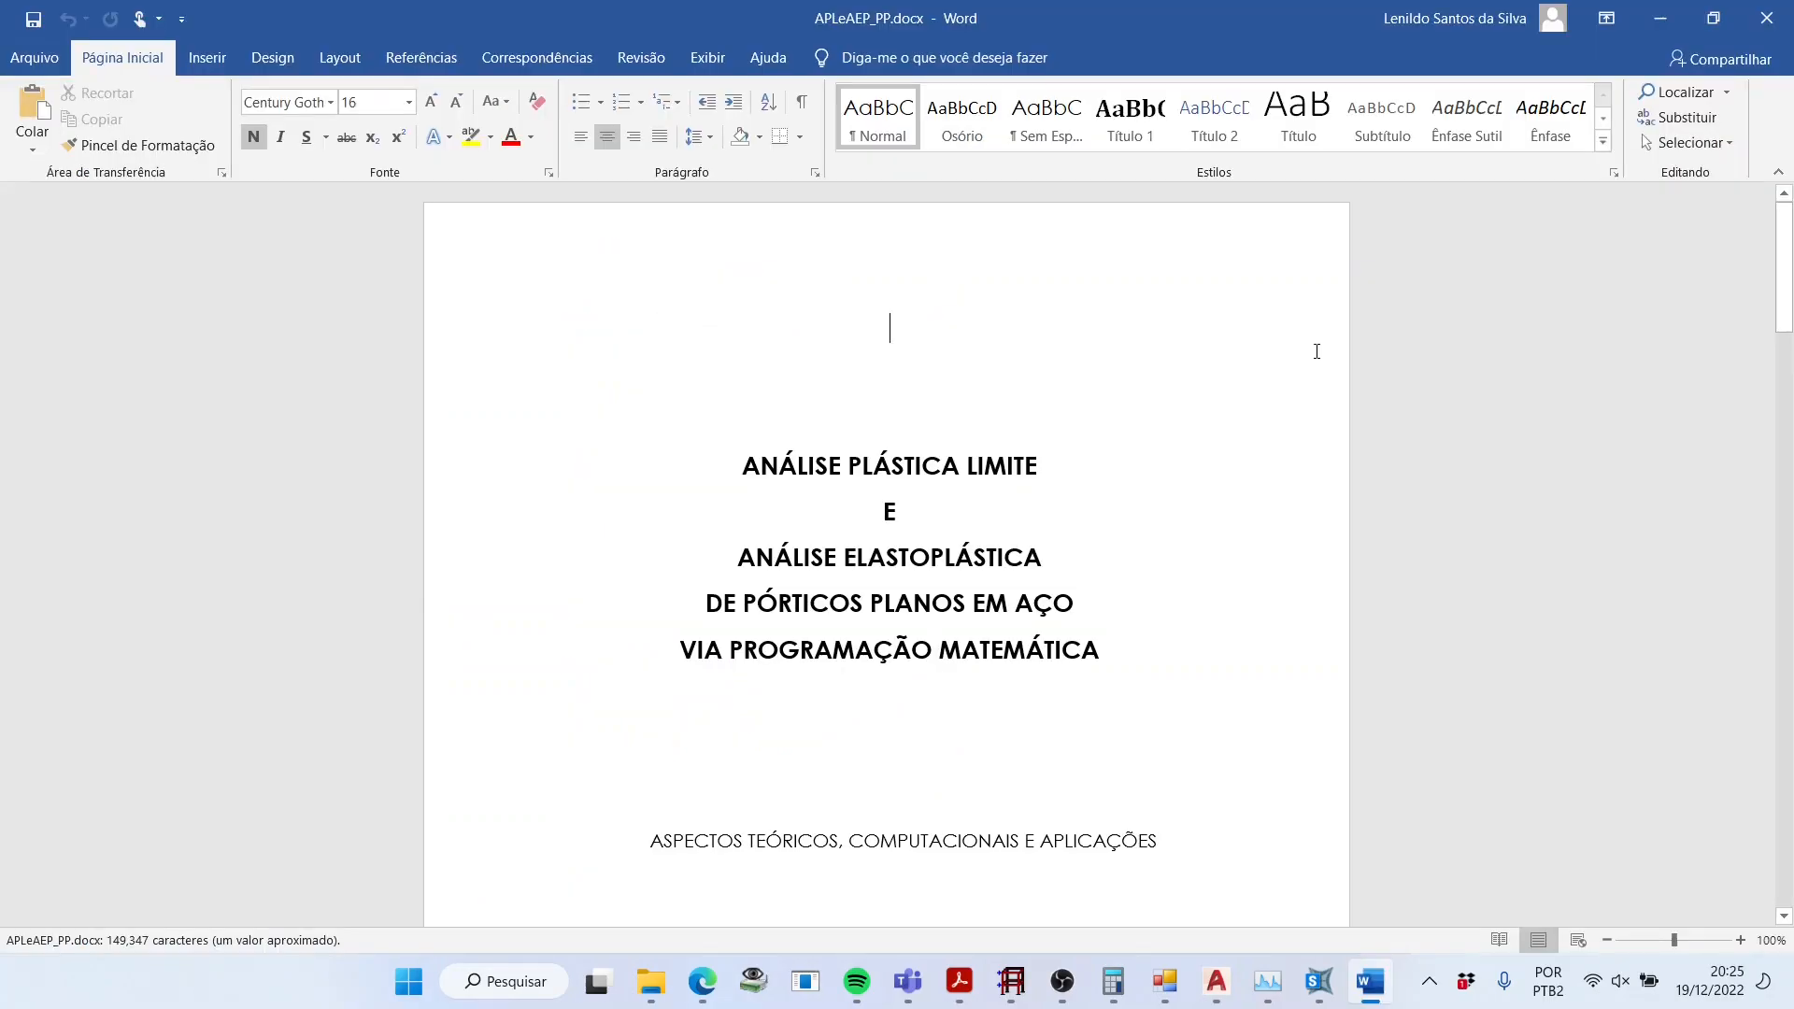
Step: Find the Anexo B figure that labels the W profile dimensions near the end of the document
scroll(1316, 352, "down", 6)
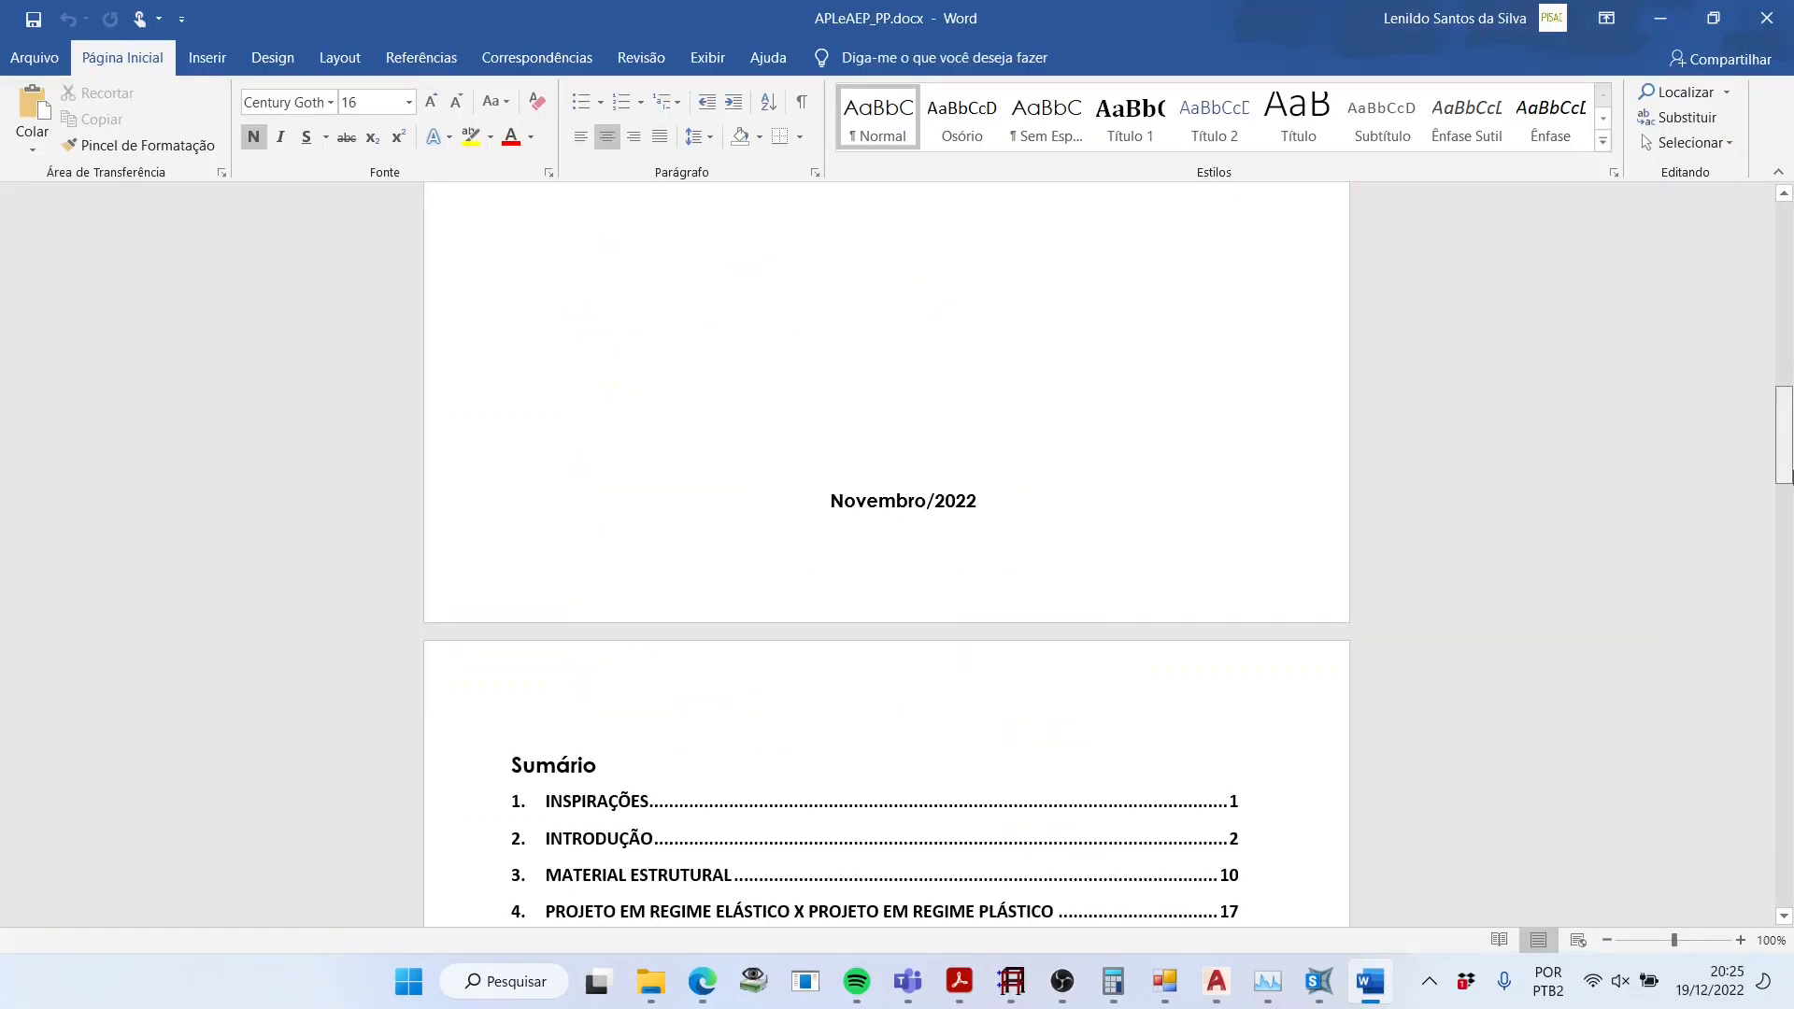
left_click_drag(1792, 477, 1792, 727)
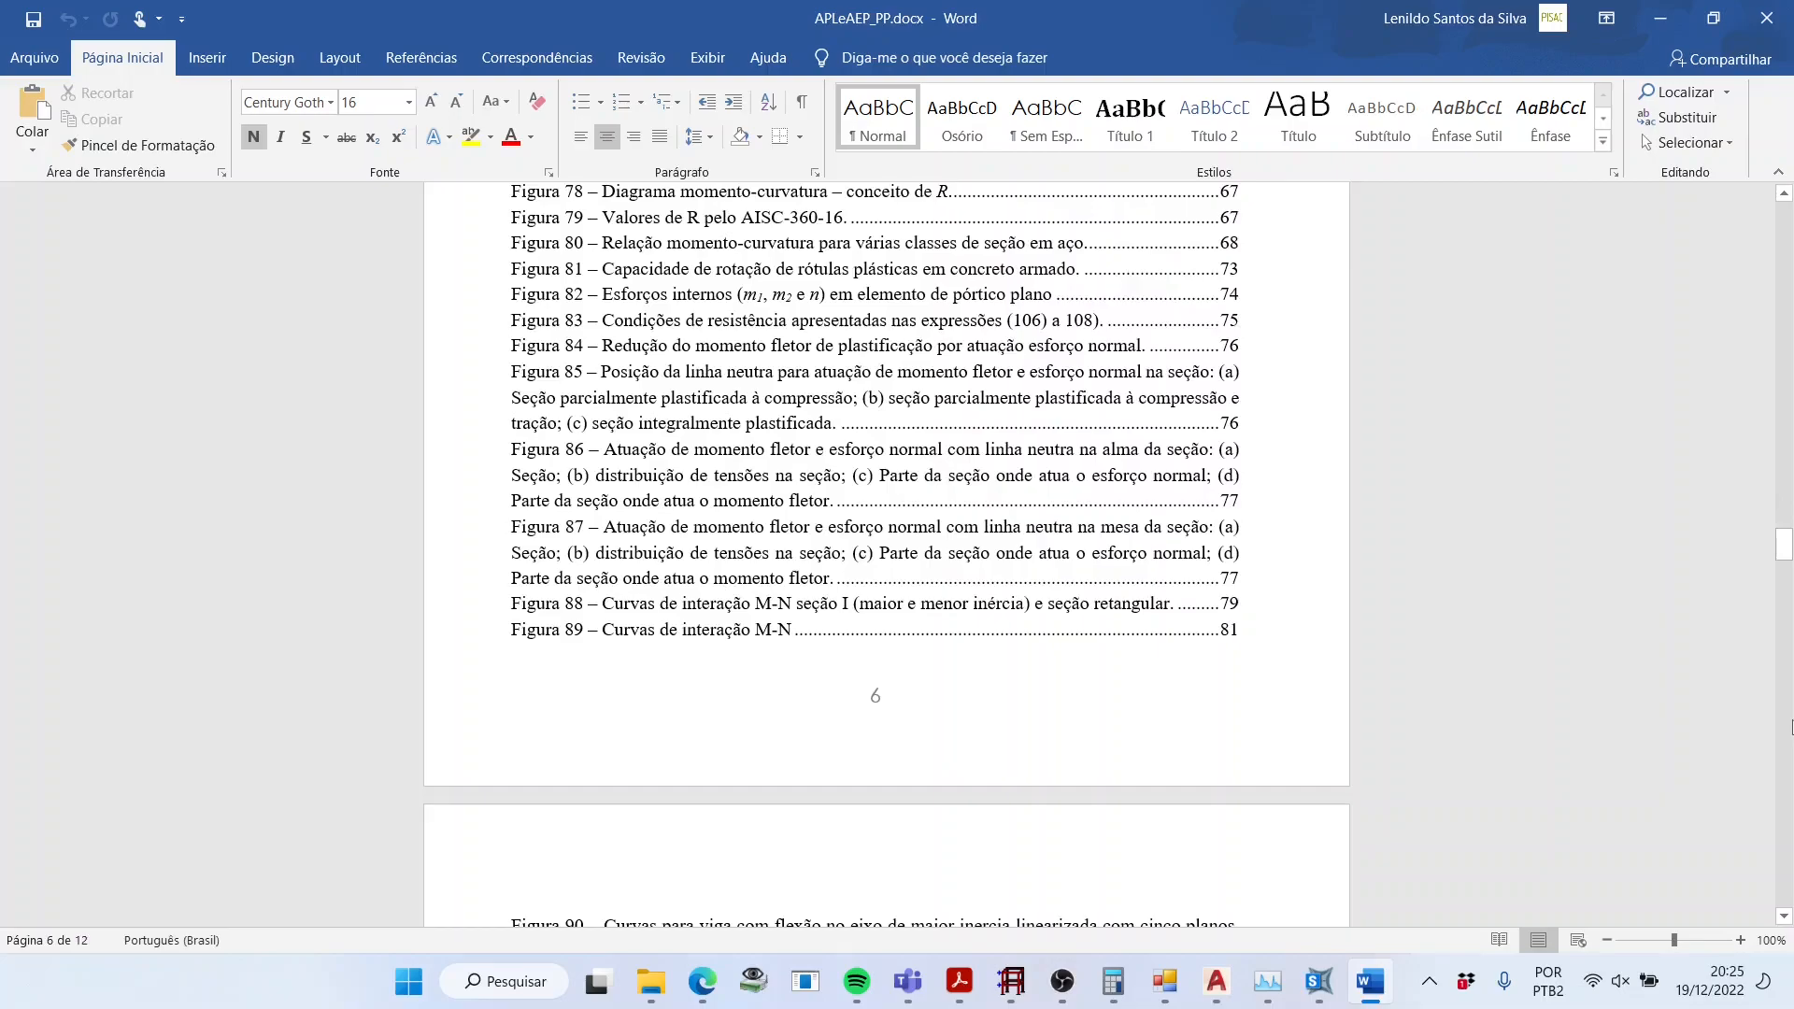
left_click_drag(1791, 727, 1789, 960)
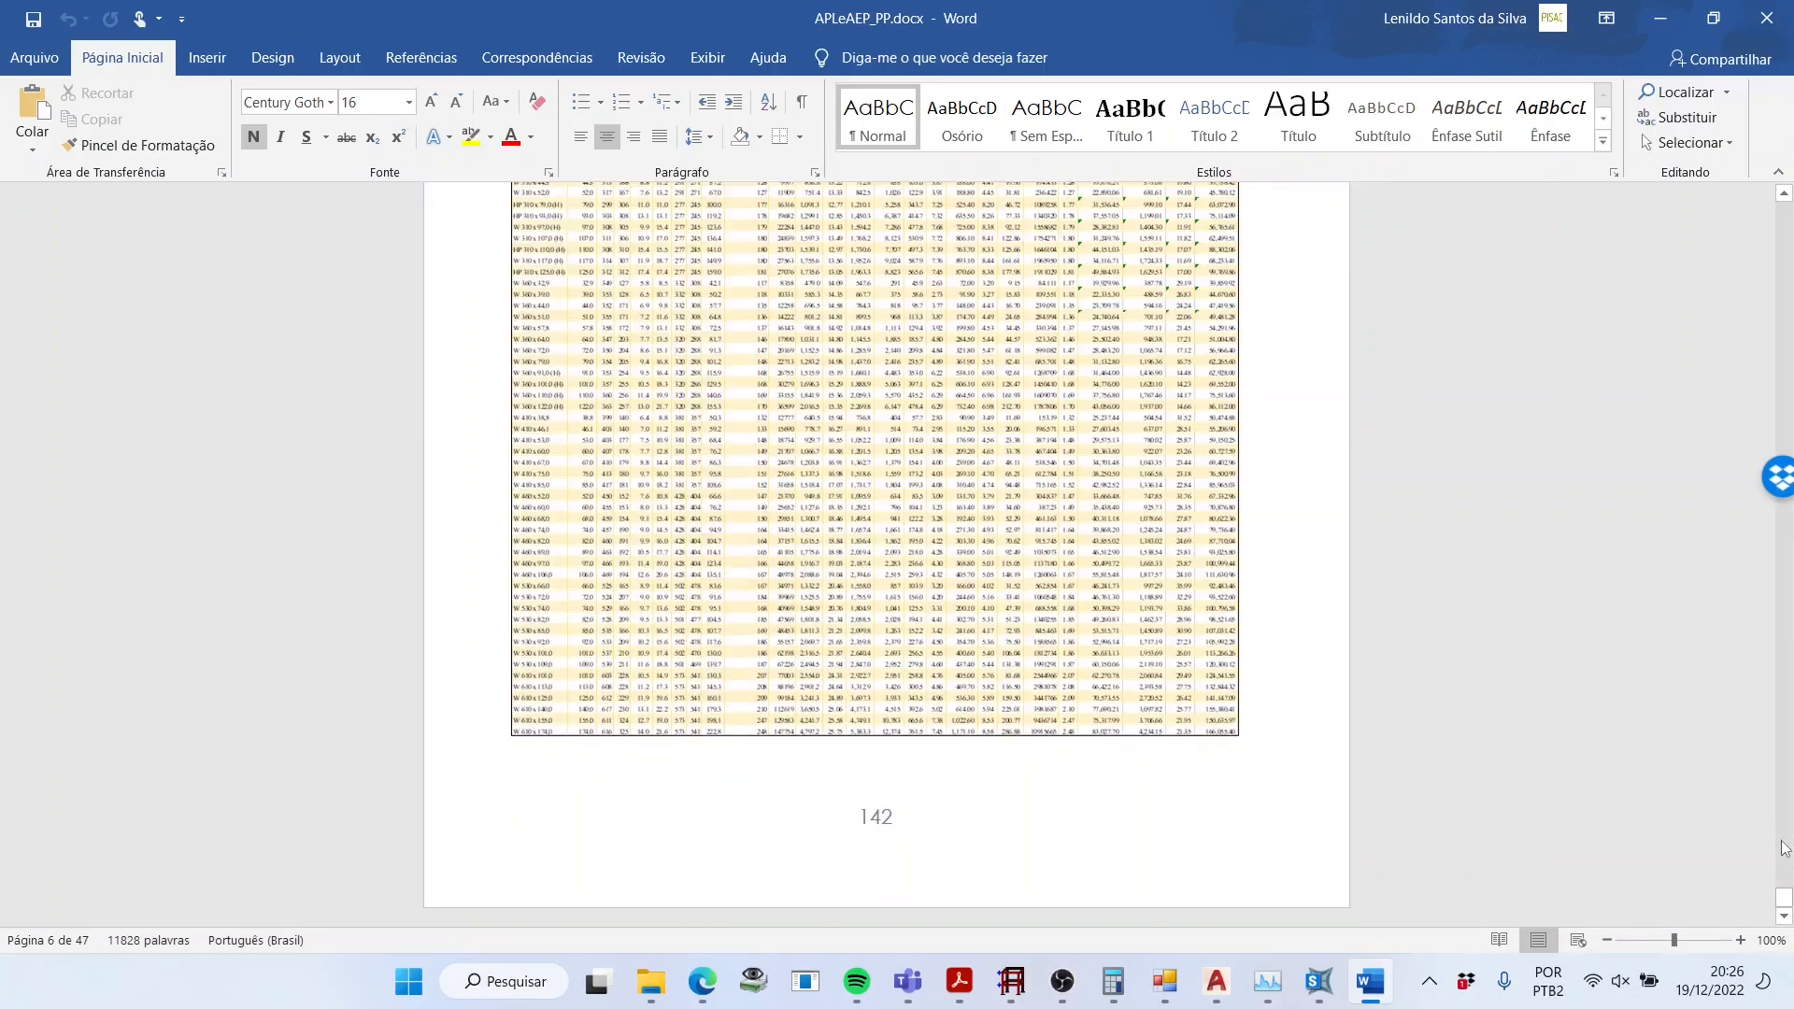
scroll(1213, 598, "up", 15)
scroll(1219, 553, "up", 12)
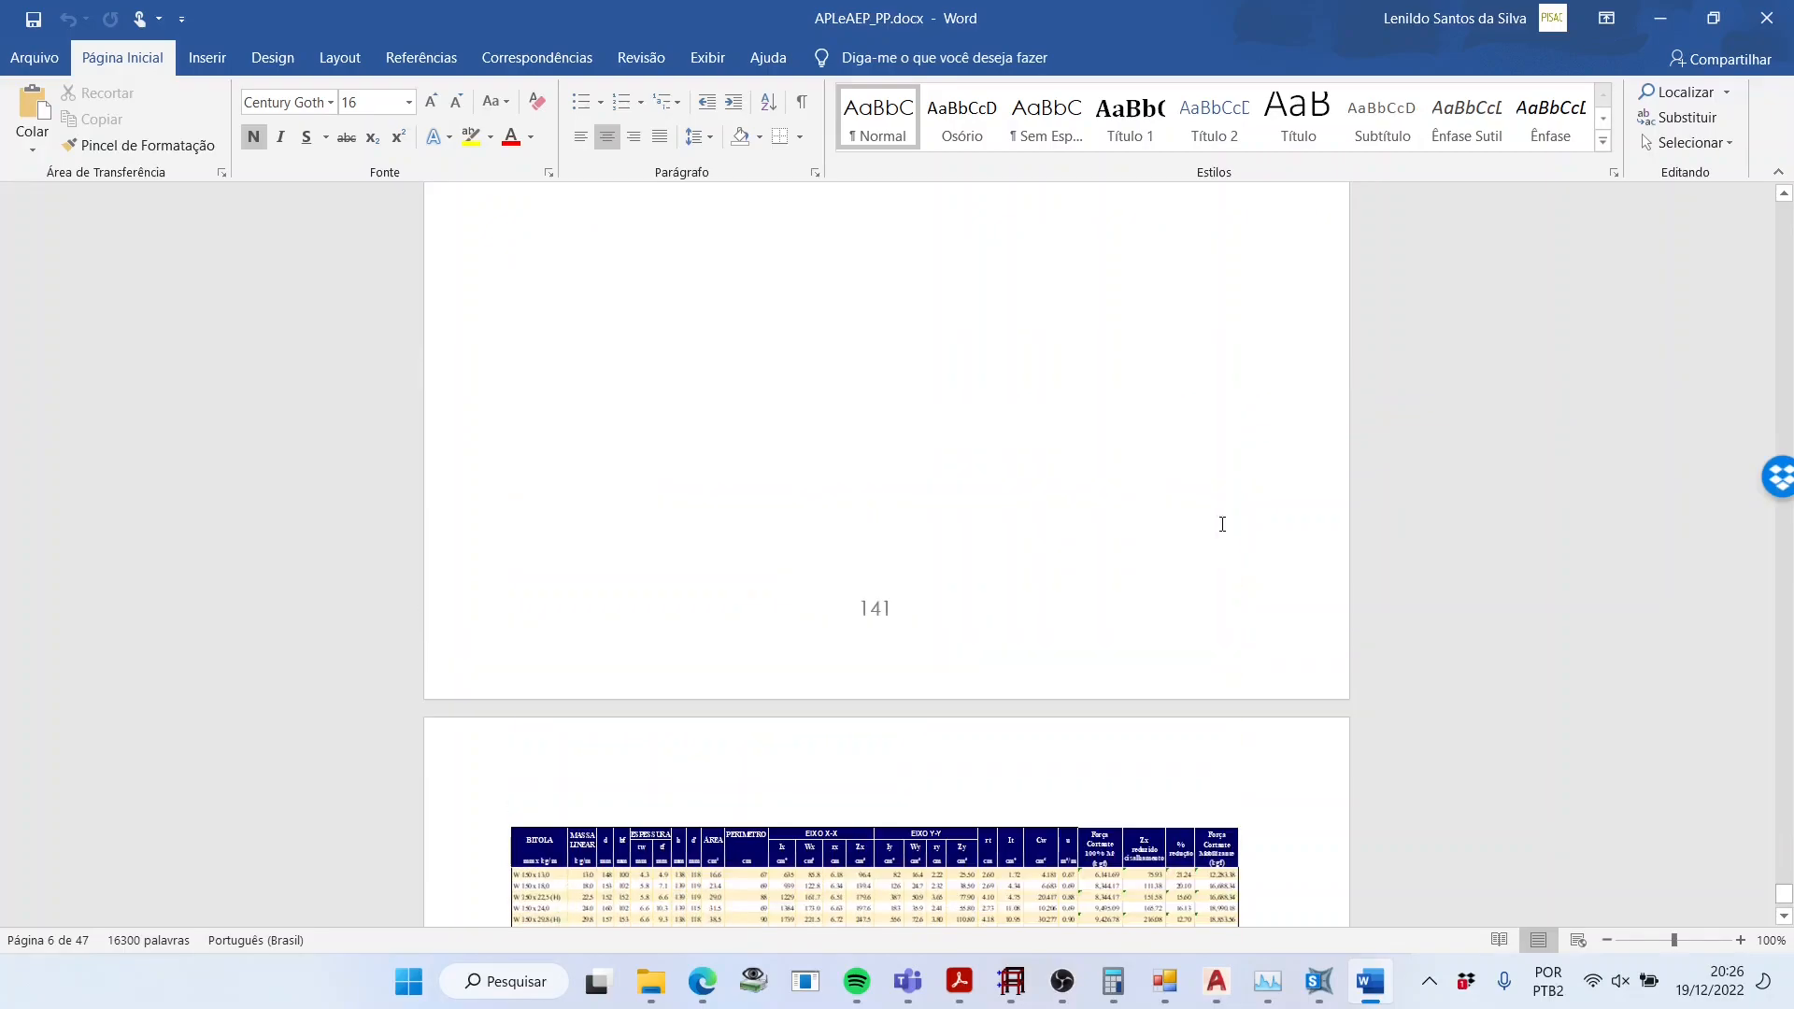
scroll(1222, 511, "up", 15)
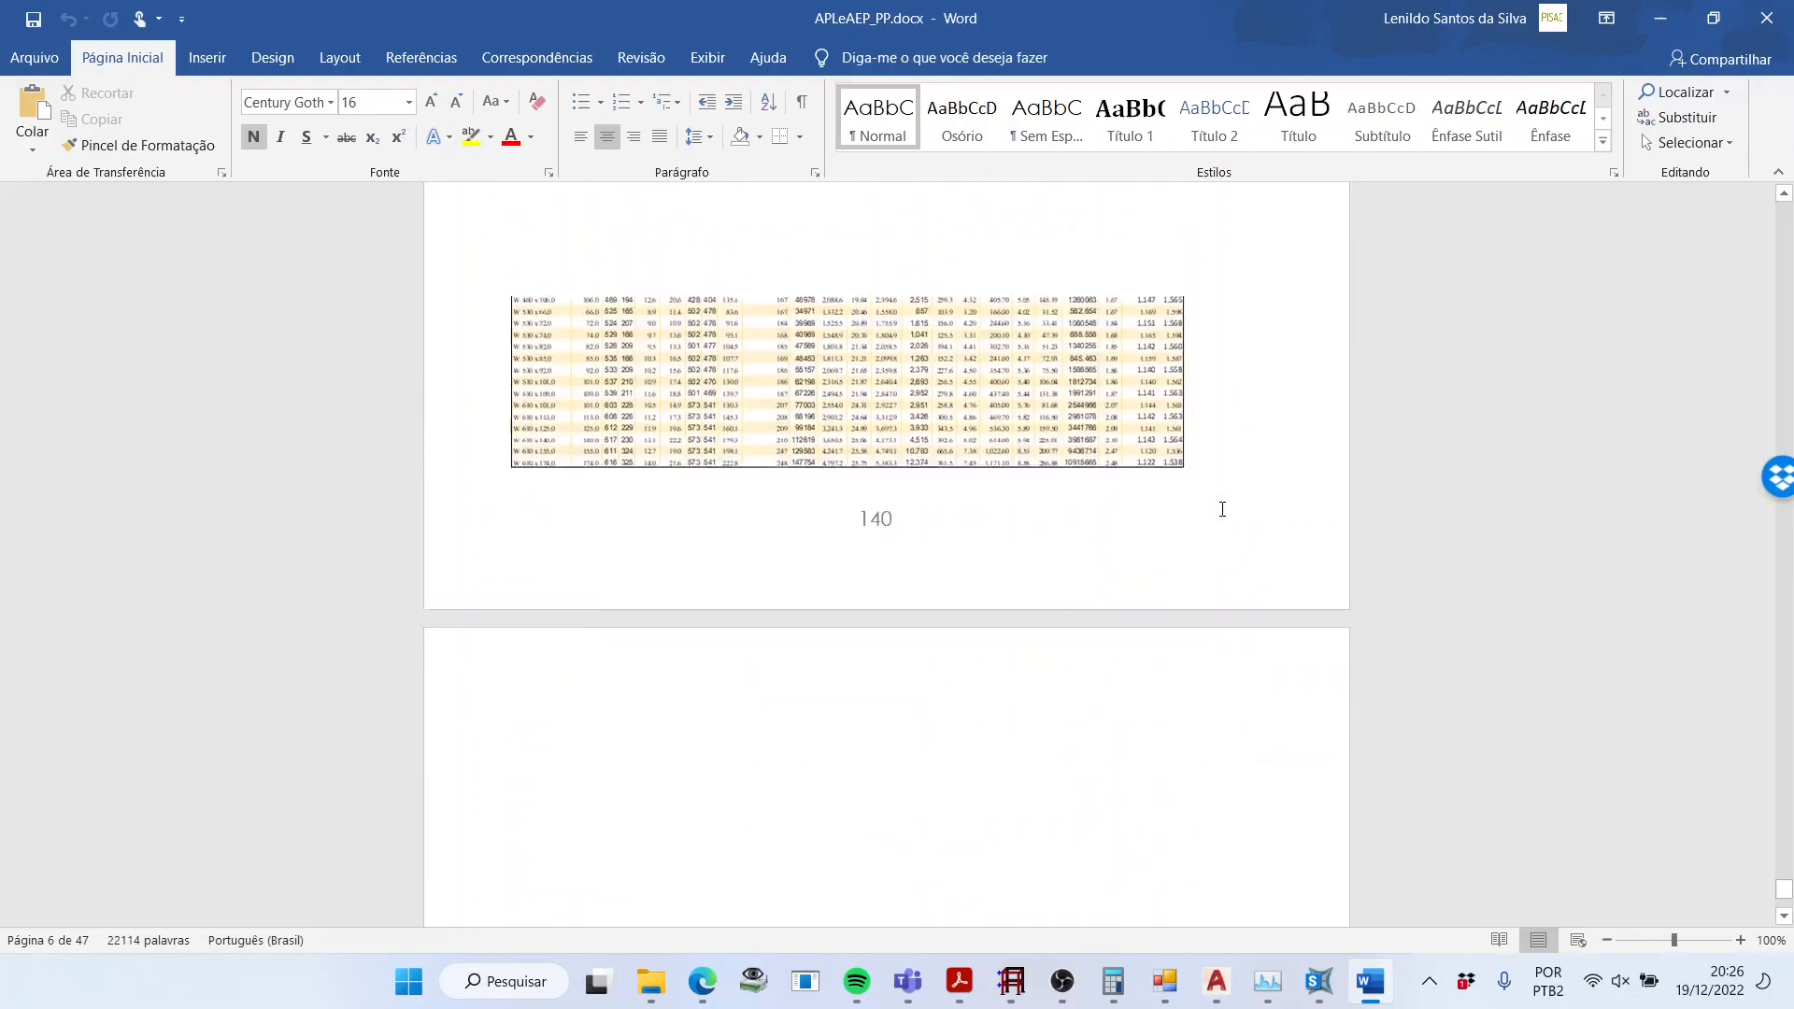
scroll(1222, 508, "up", 8)
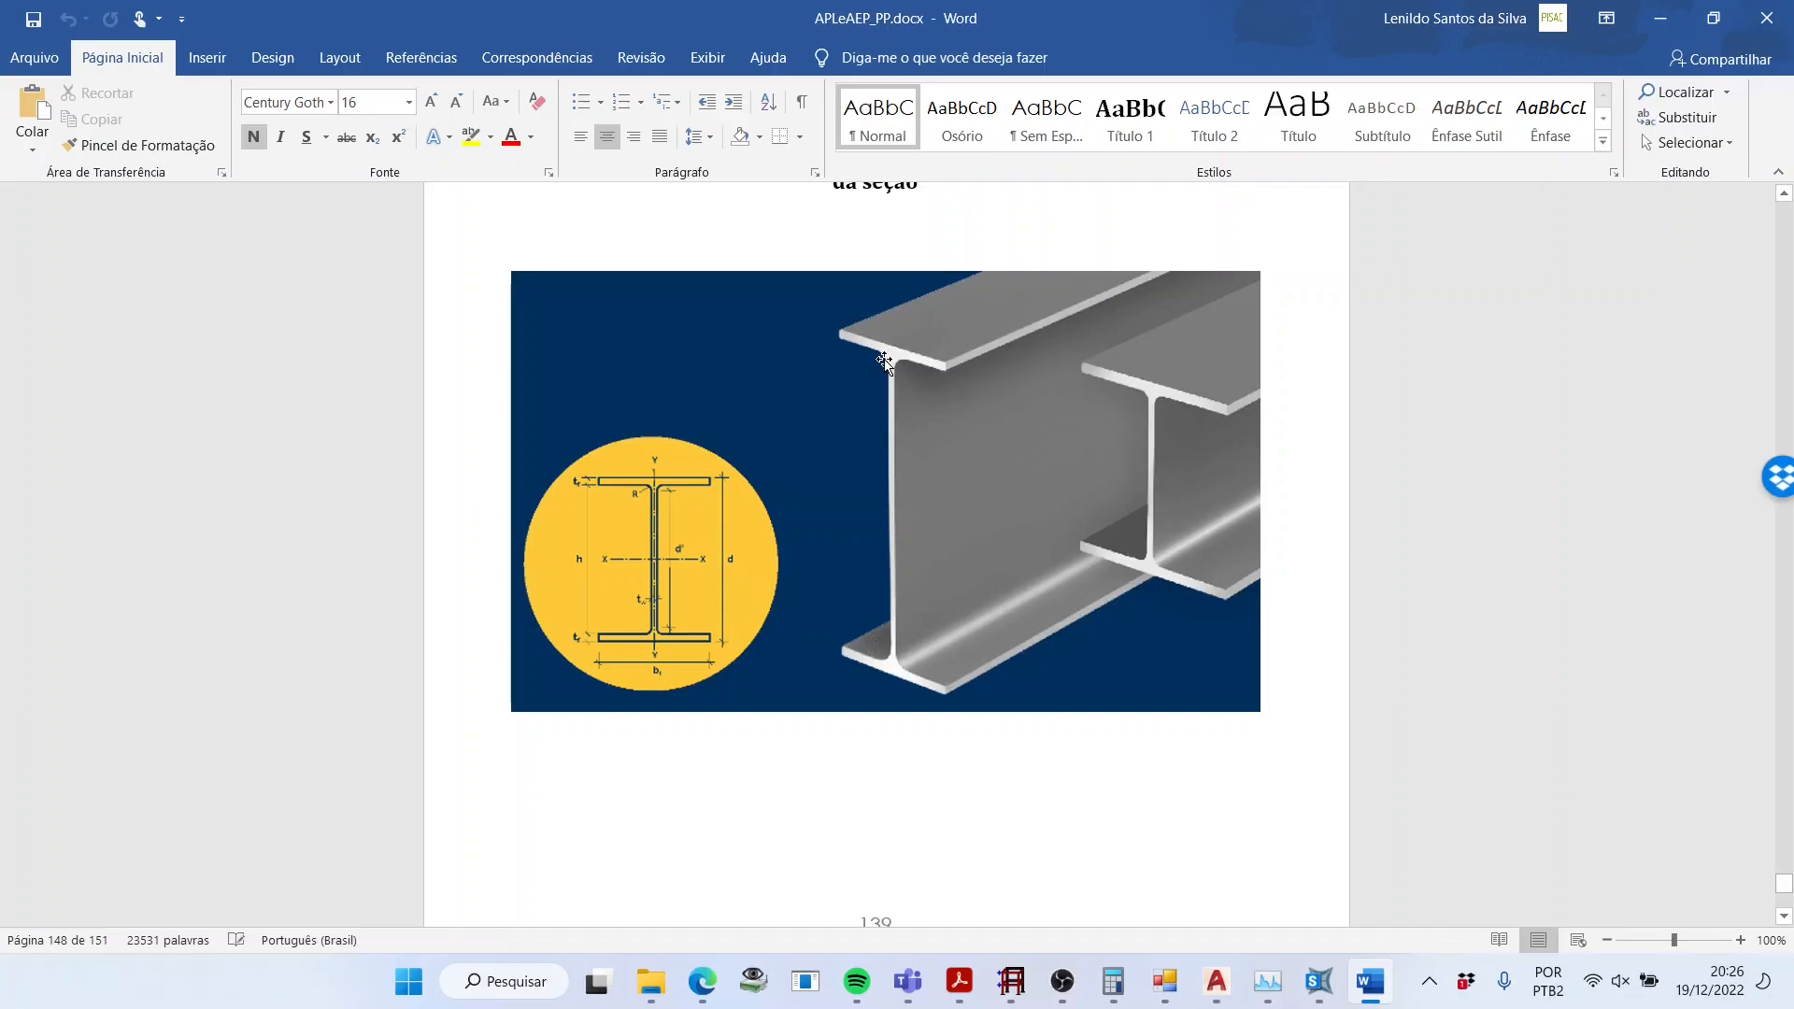
Step: Return to SAP2000, review the section's property modifiers and accept the W200x15 frame section
mouse_move(1292, 972)
left_click(1318, 981)
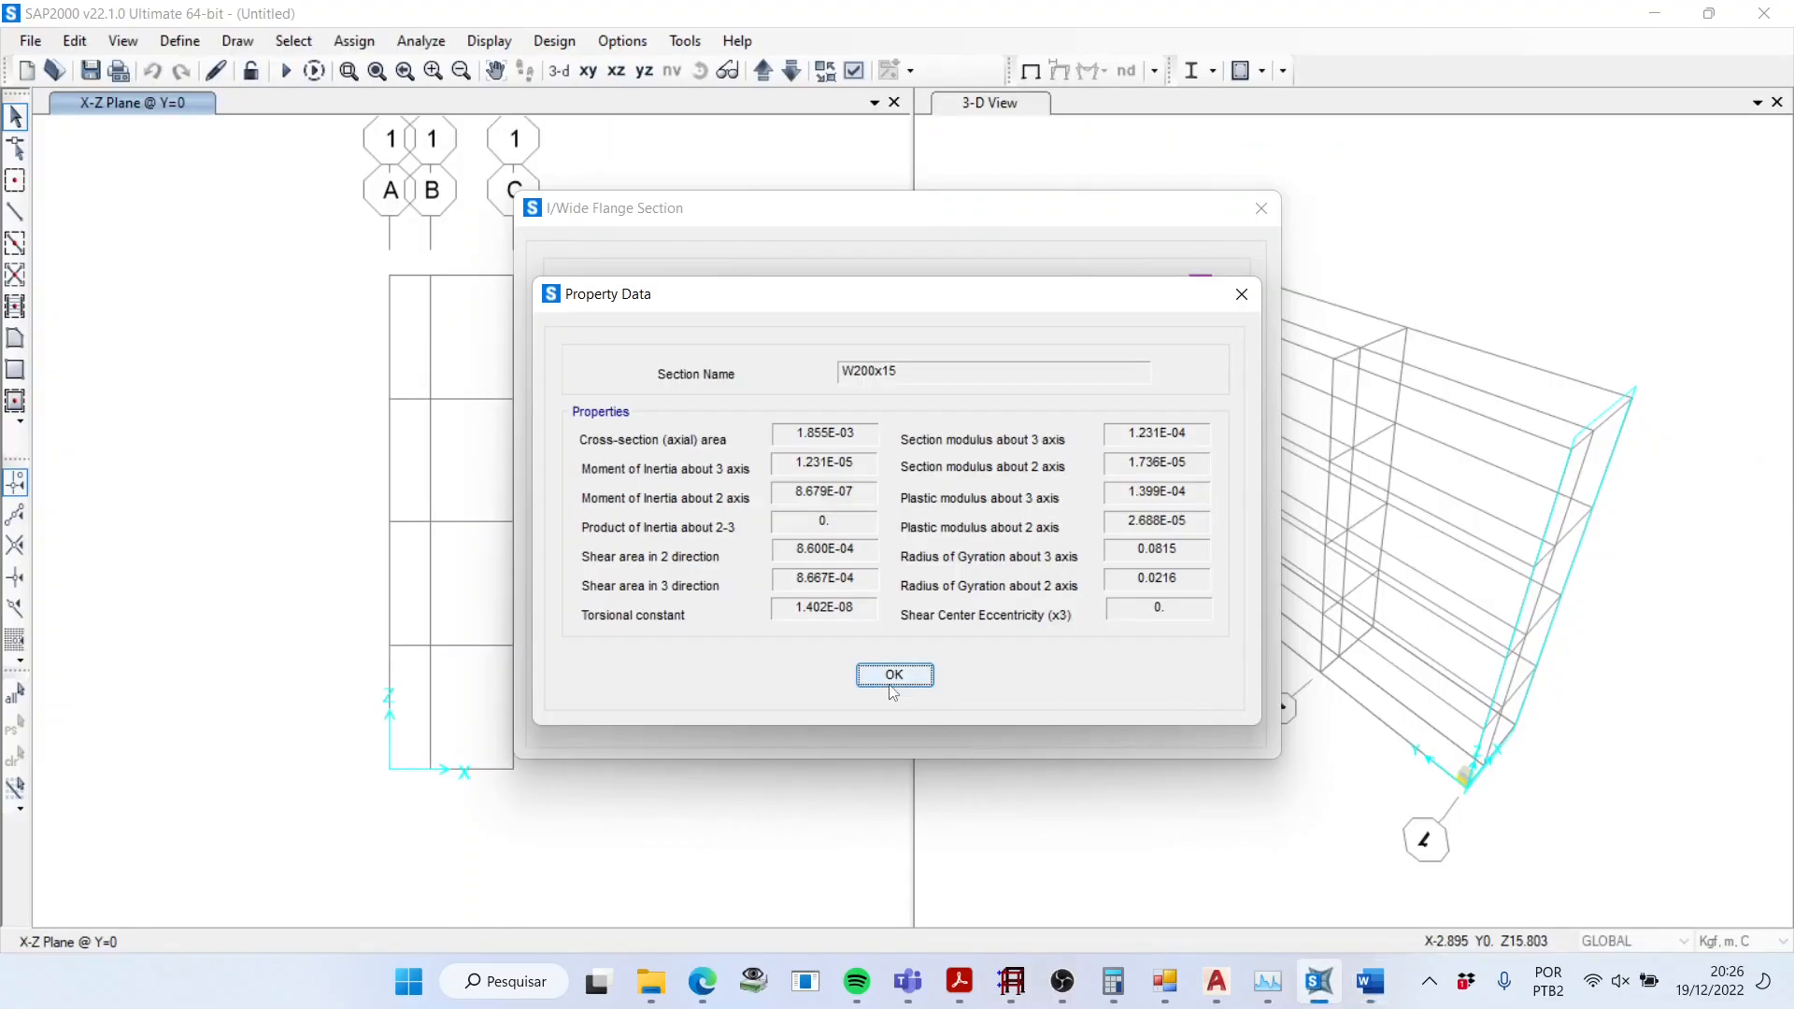
left_click(894, 675)
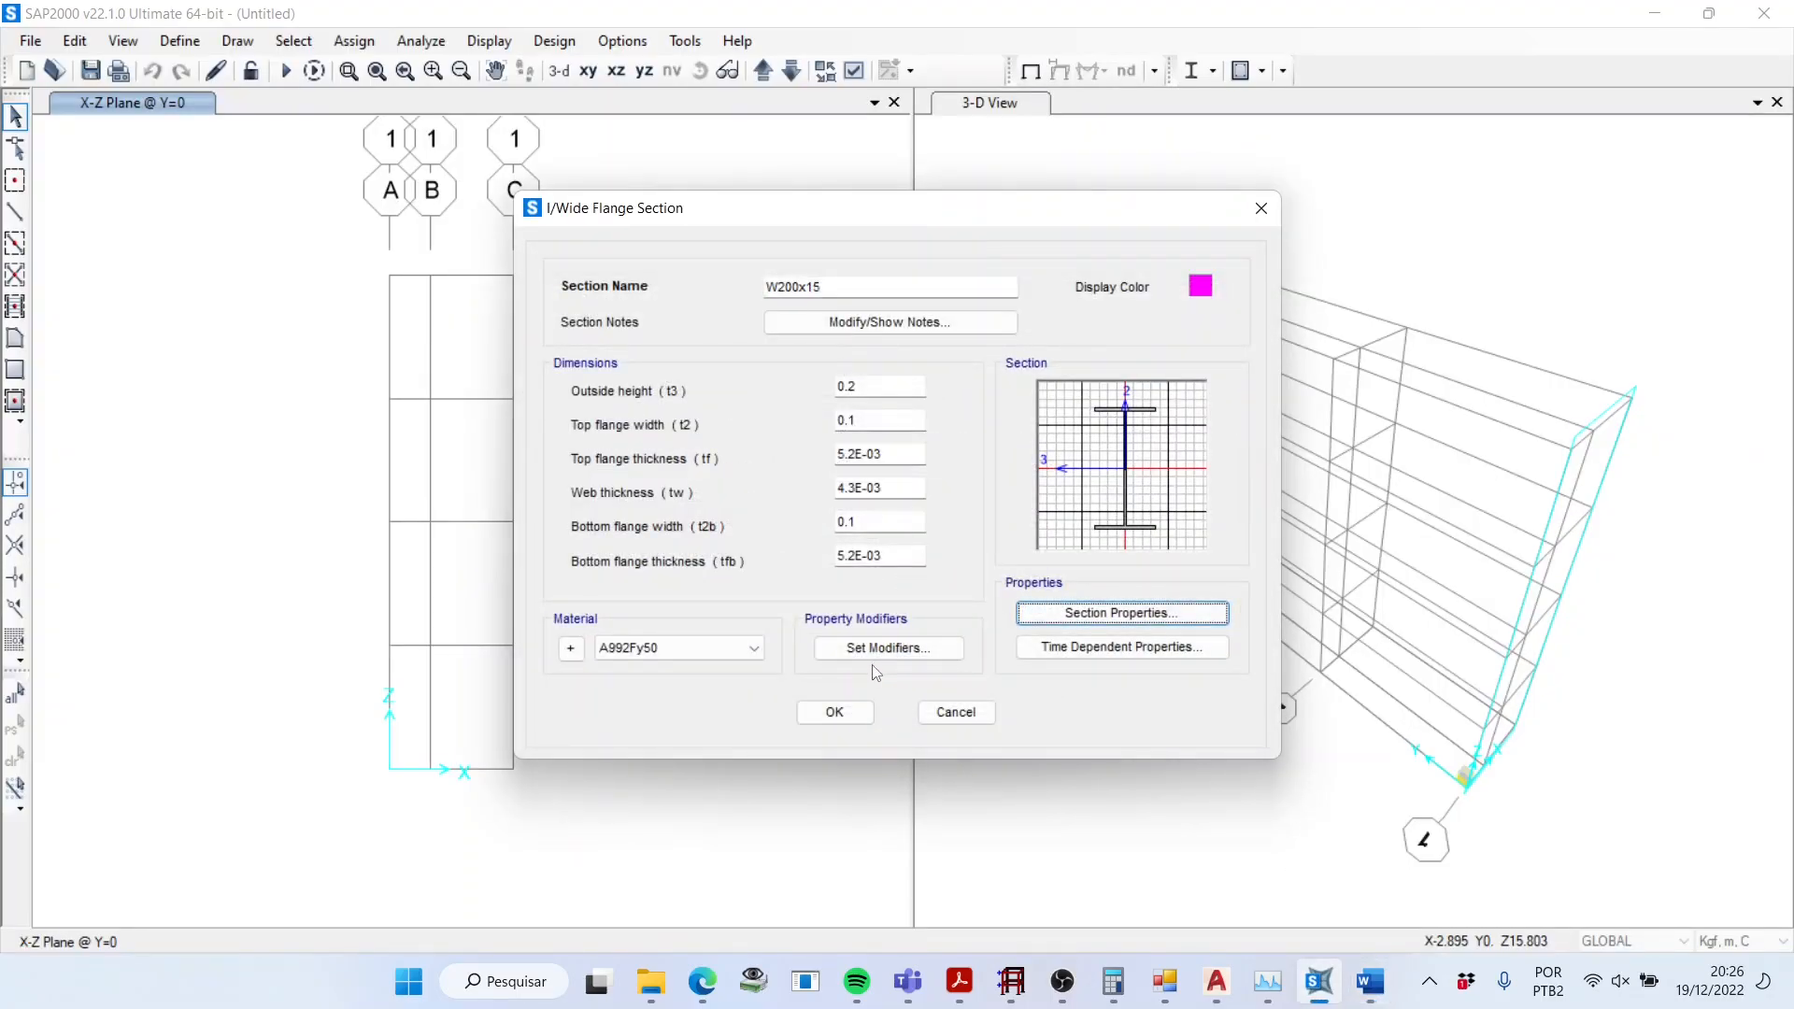
left_click(878, 648)
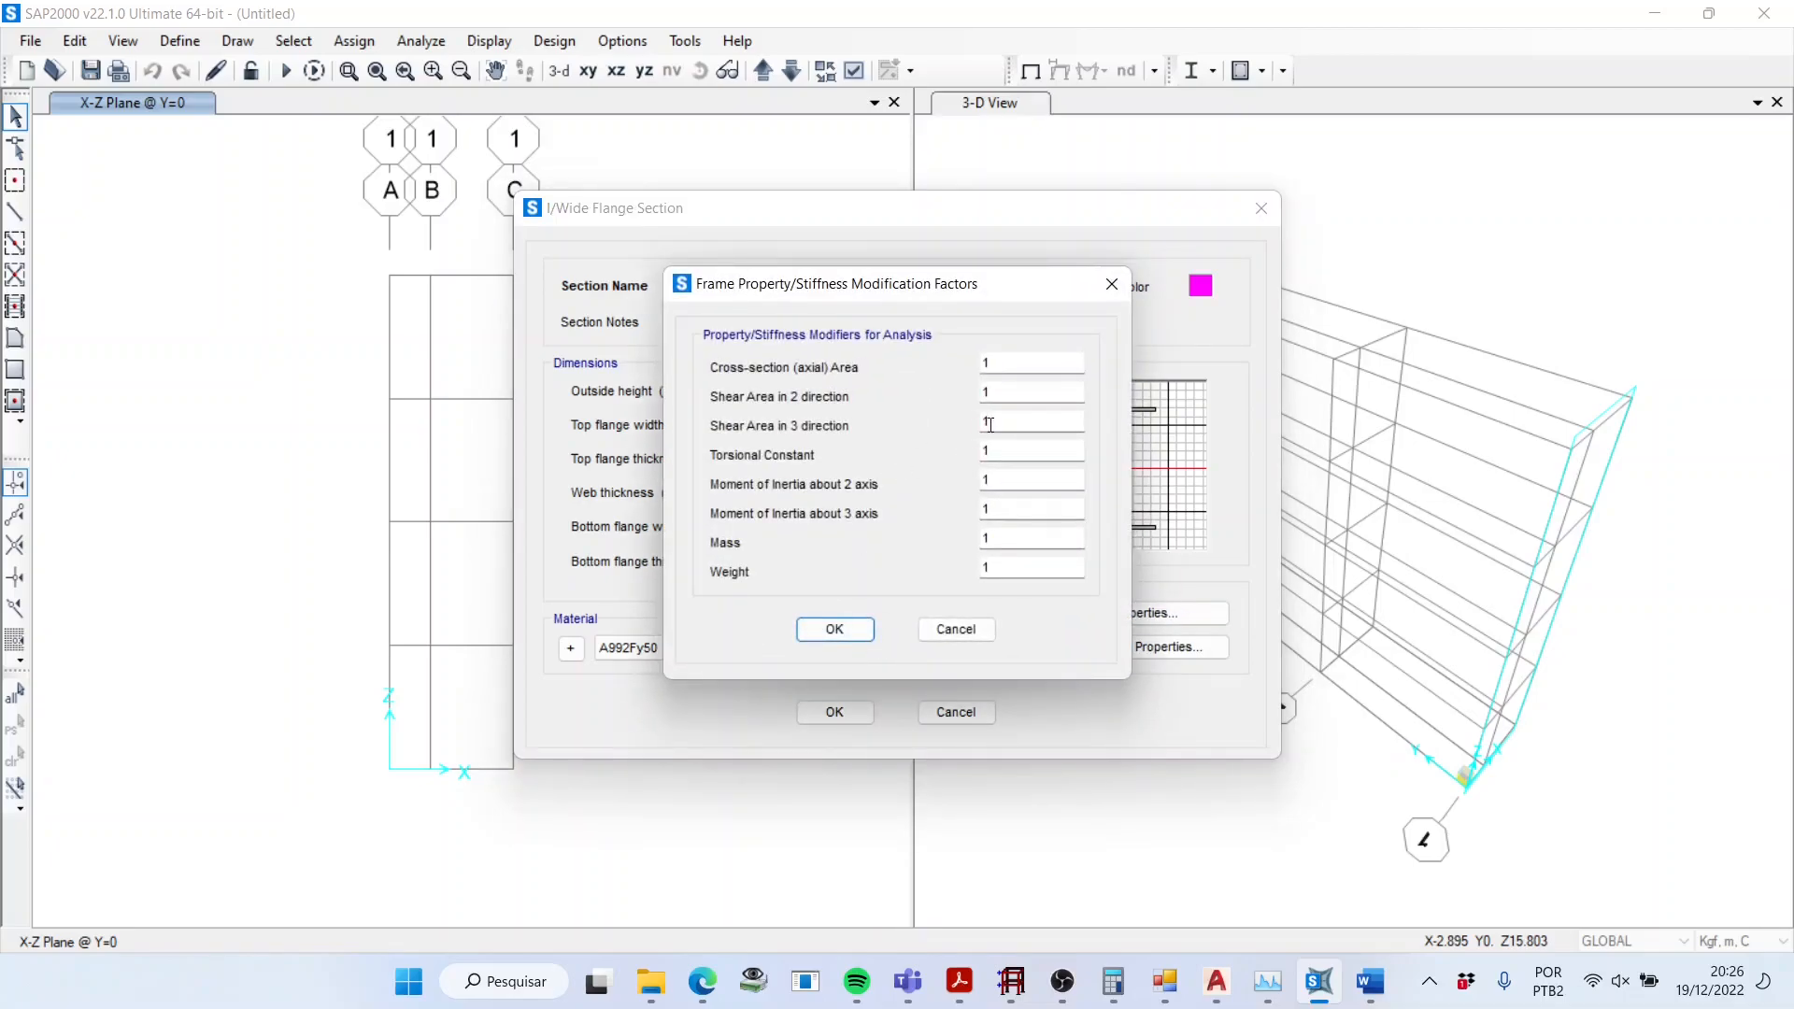
left_click_drag(1003, 426, 918, 437)
left_click(954, 629)
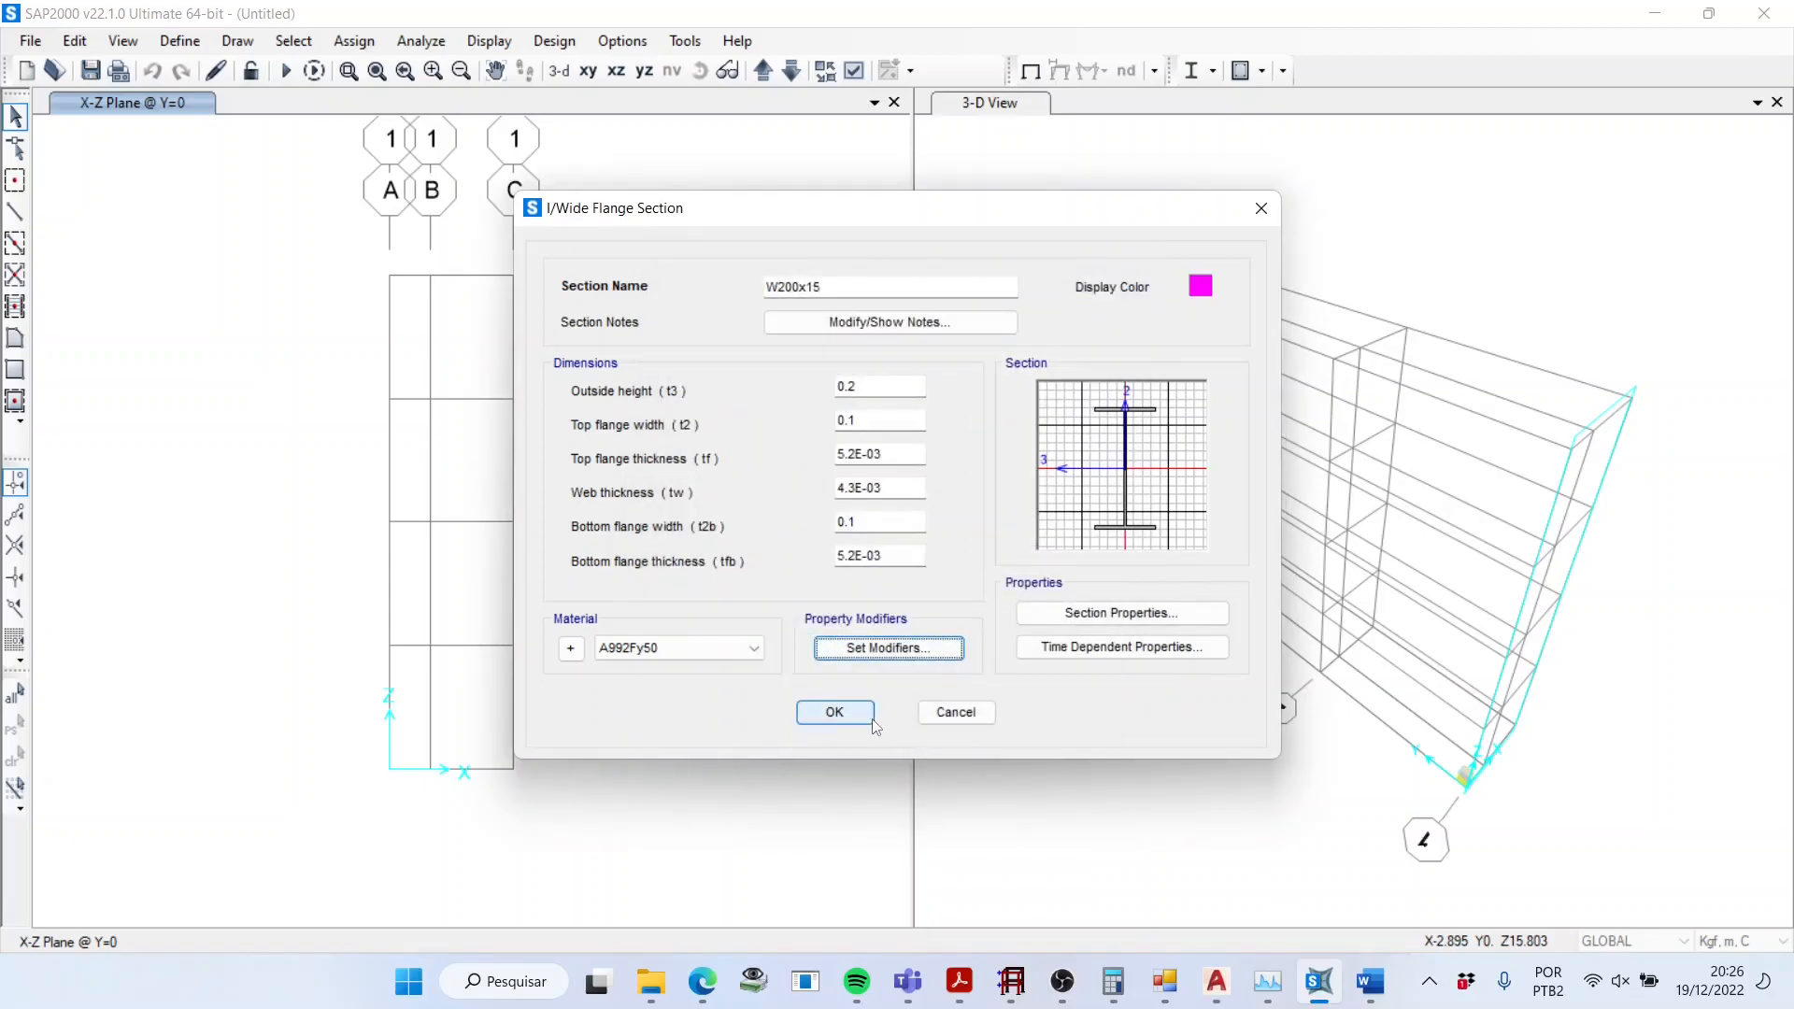
left_click(841, 714)
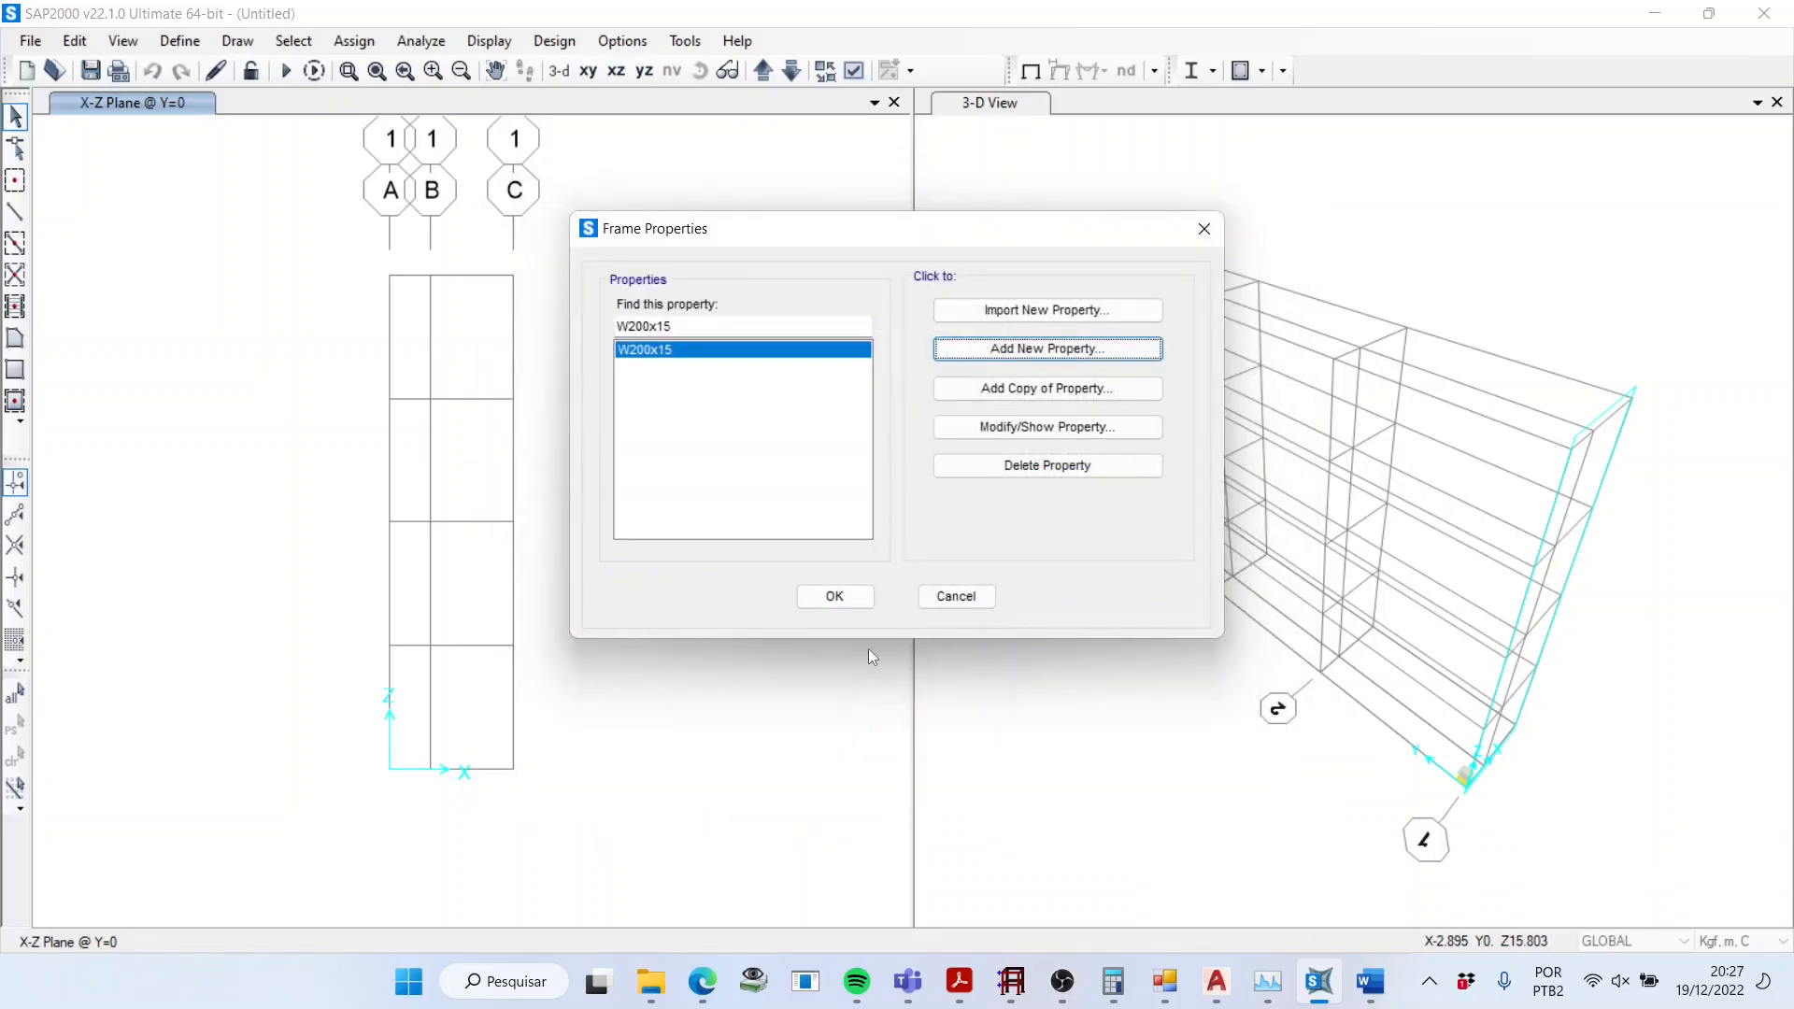
left_click(855, 603)
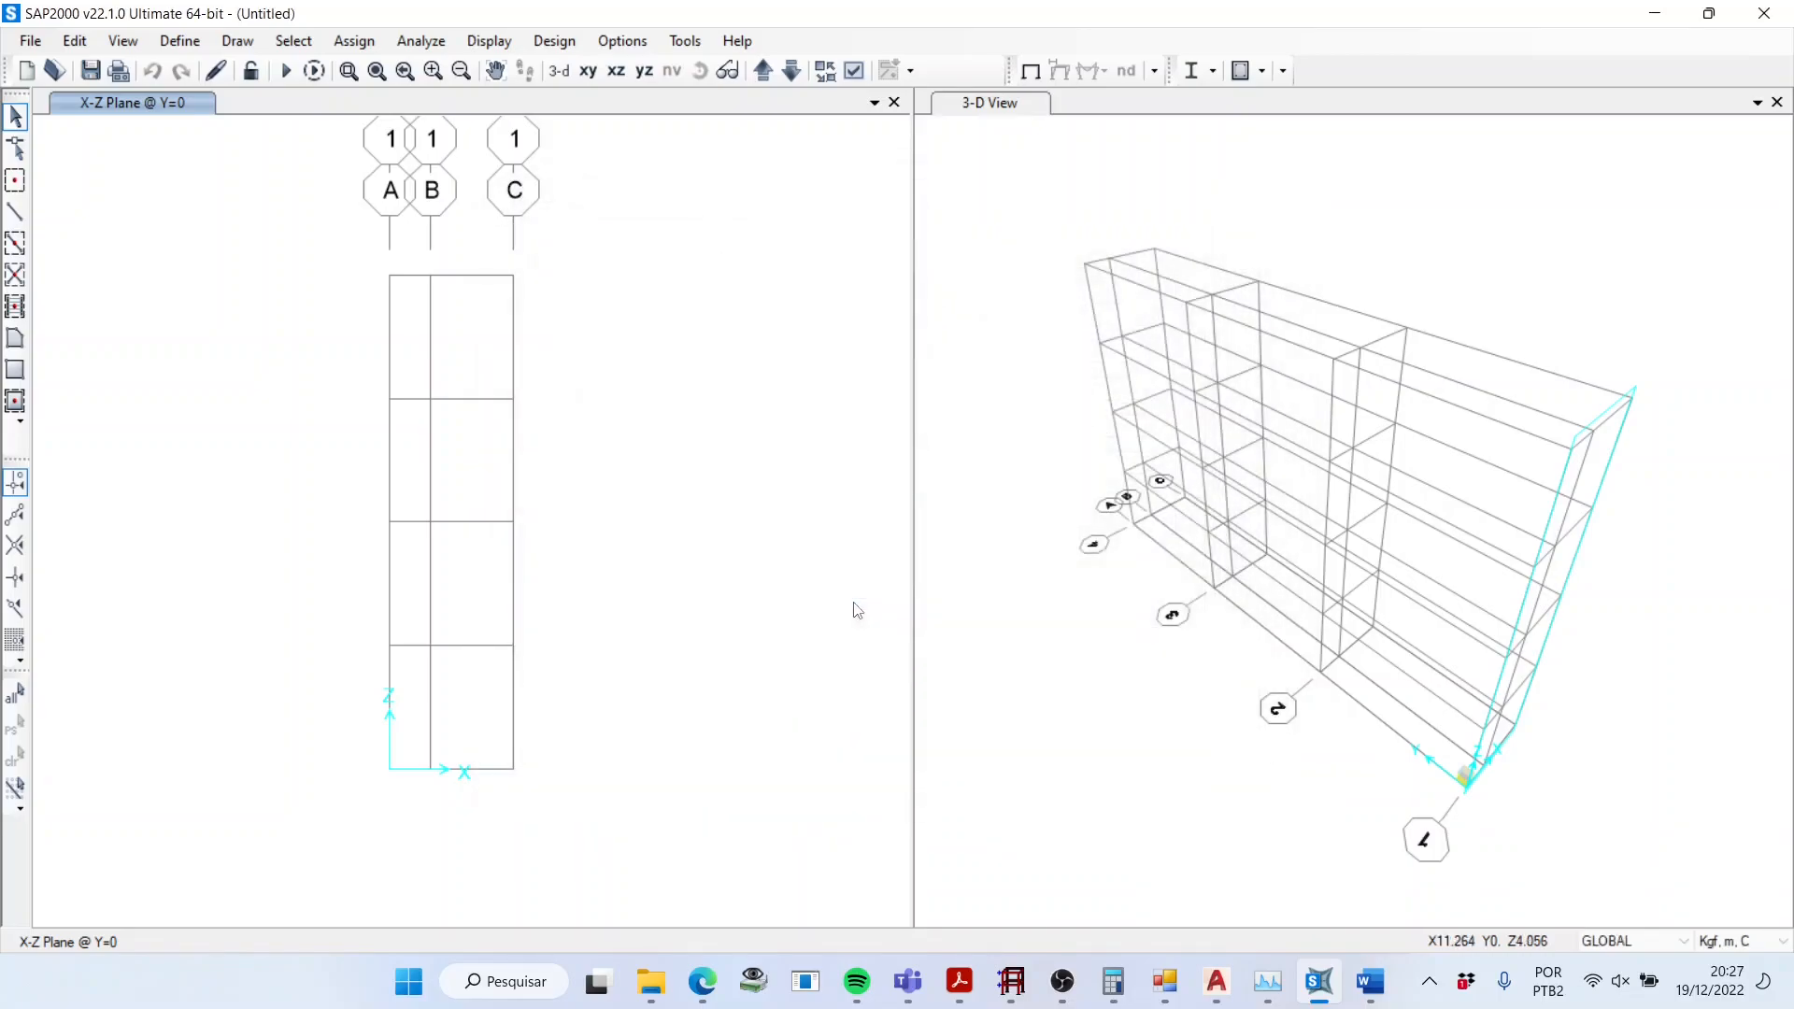
Step: Draw straight W200x15 frame members along the base of the X-Z plane, from grid line A through B to C
left_click(16, 214)
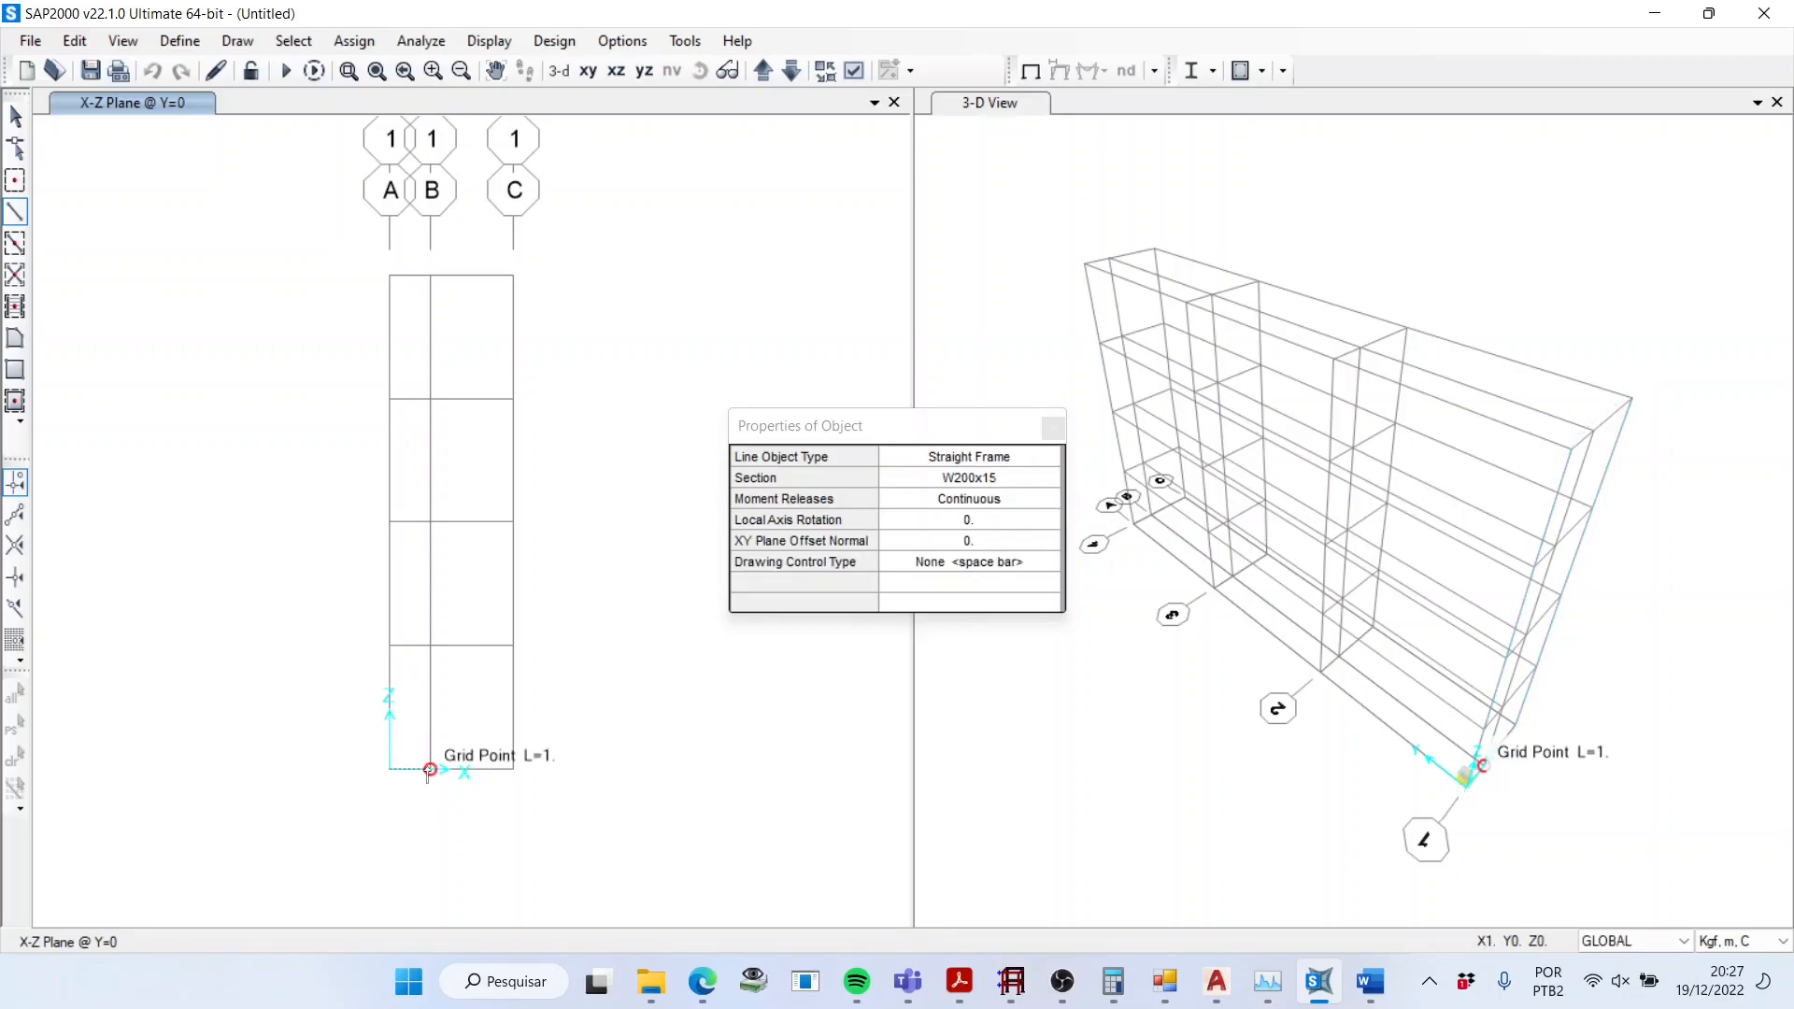
left_click(430, 770)
left_click(513, 770)
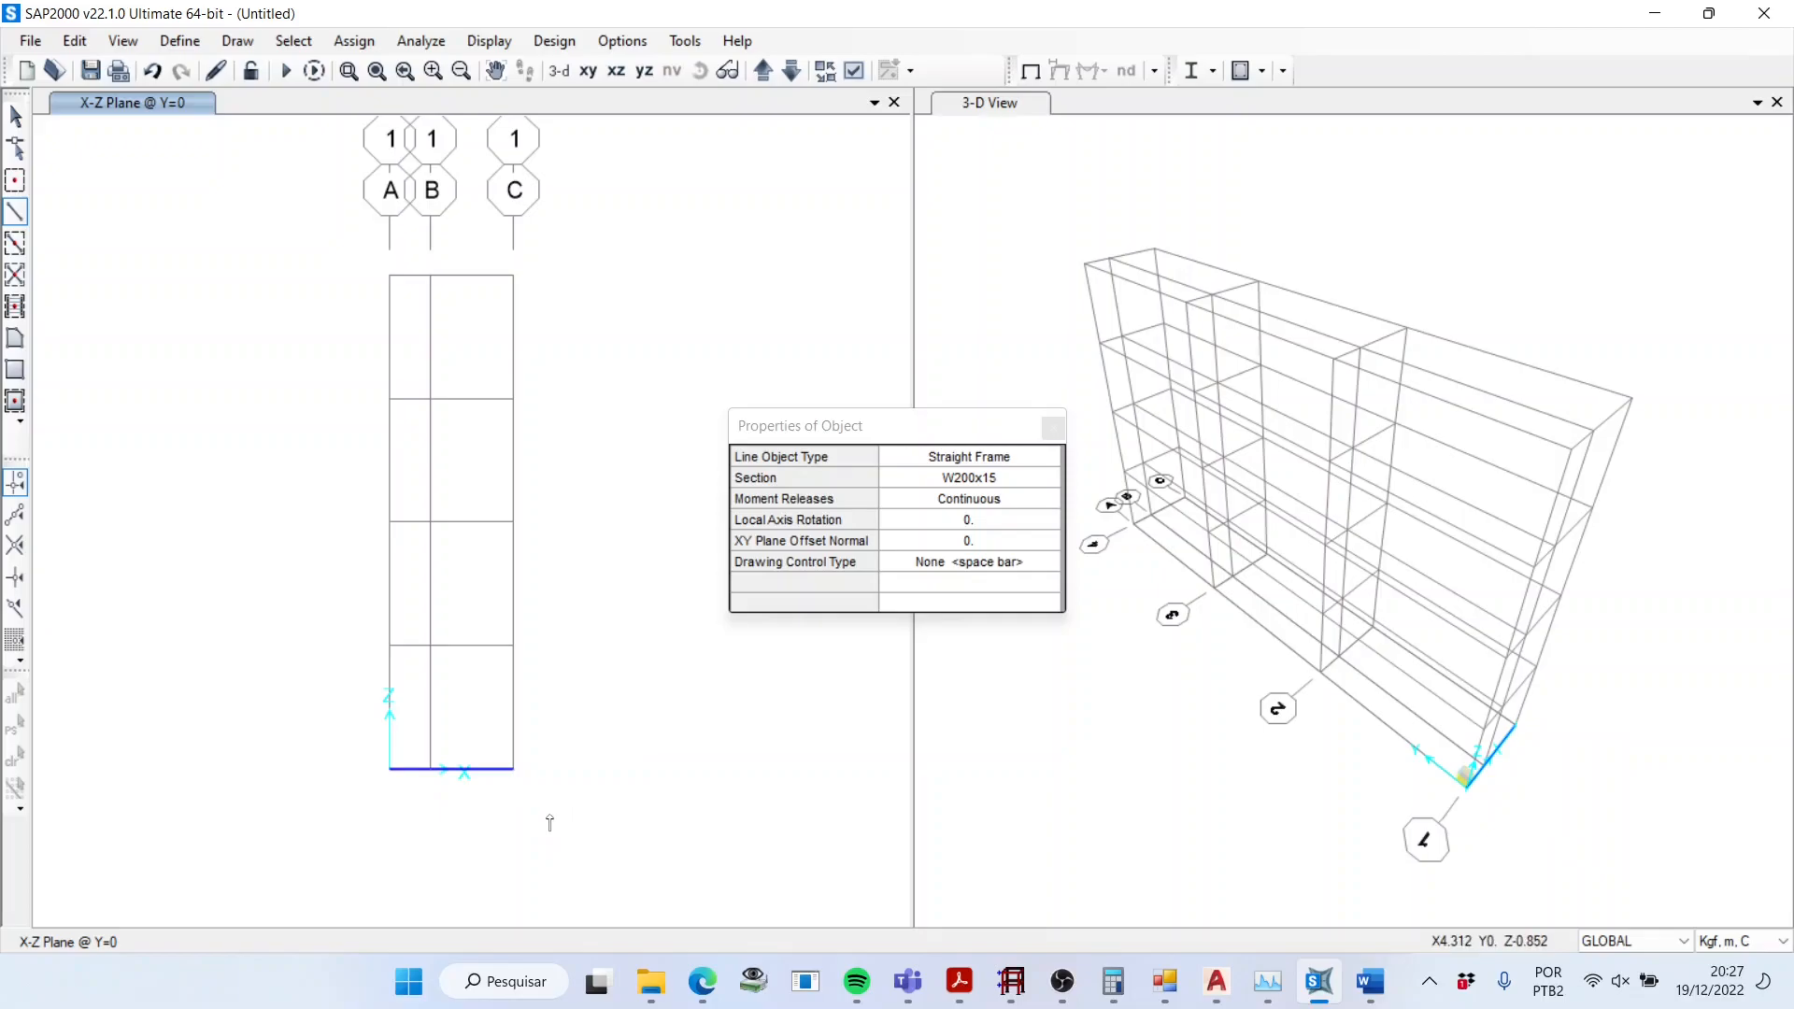
Step: Hide the grid in the X-Z view, frame the base members closely and move the object properties window off them
left_click(123, 41)
left_click(208, 468)
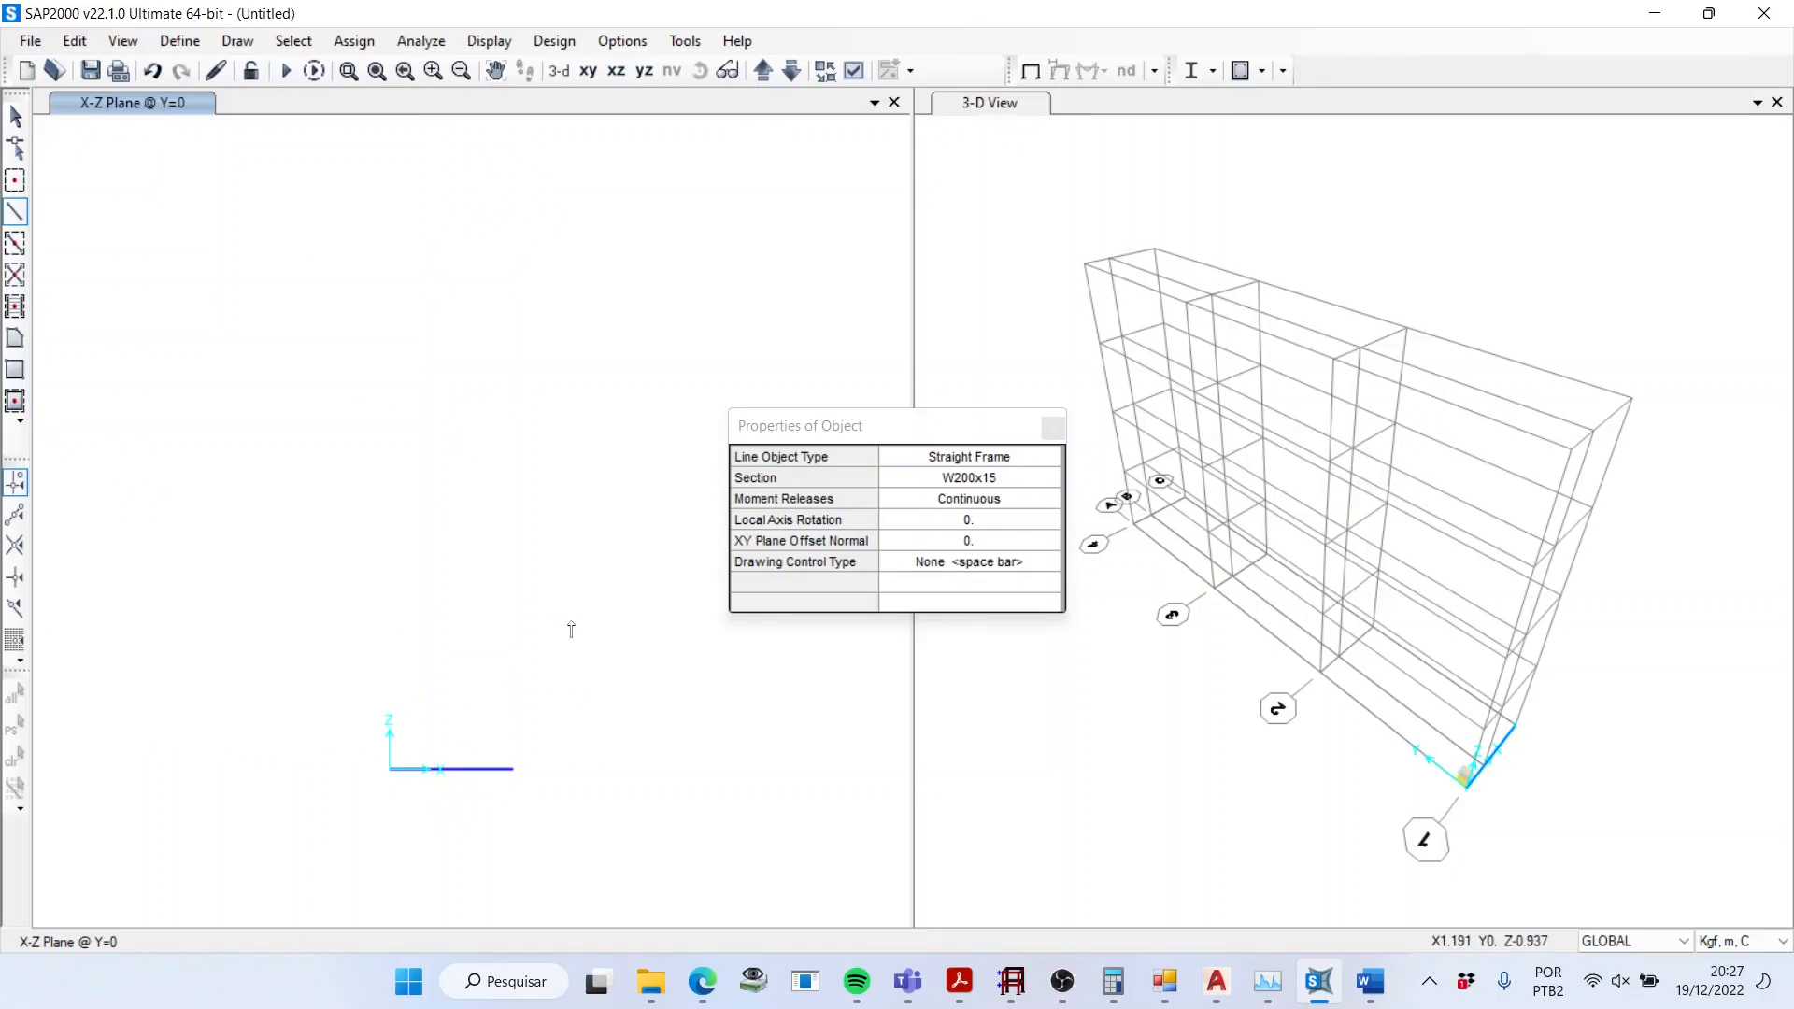
left_click(348, 70)
left_click_drag(366, 740, 533, 793)
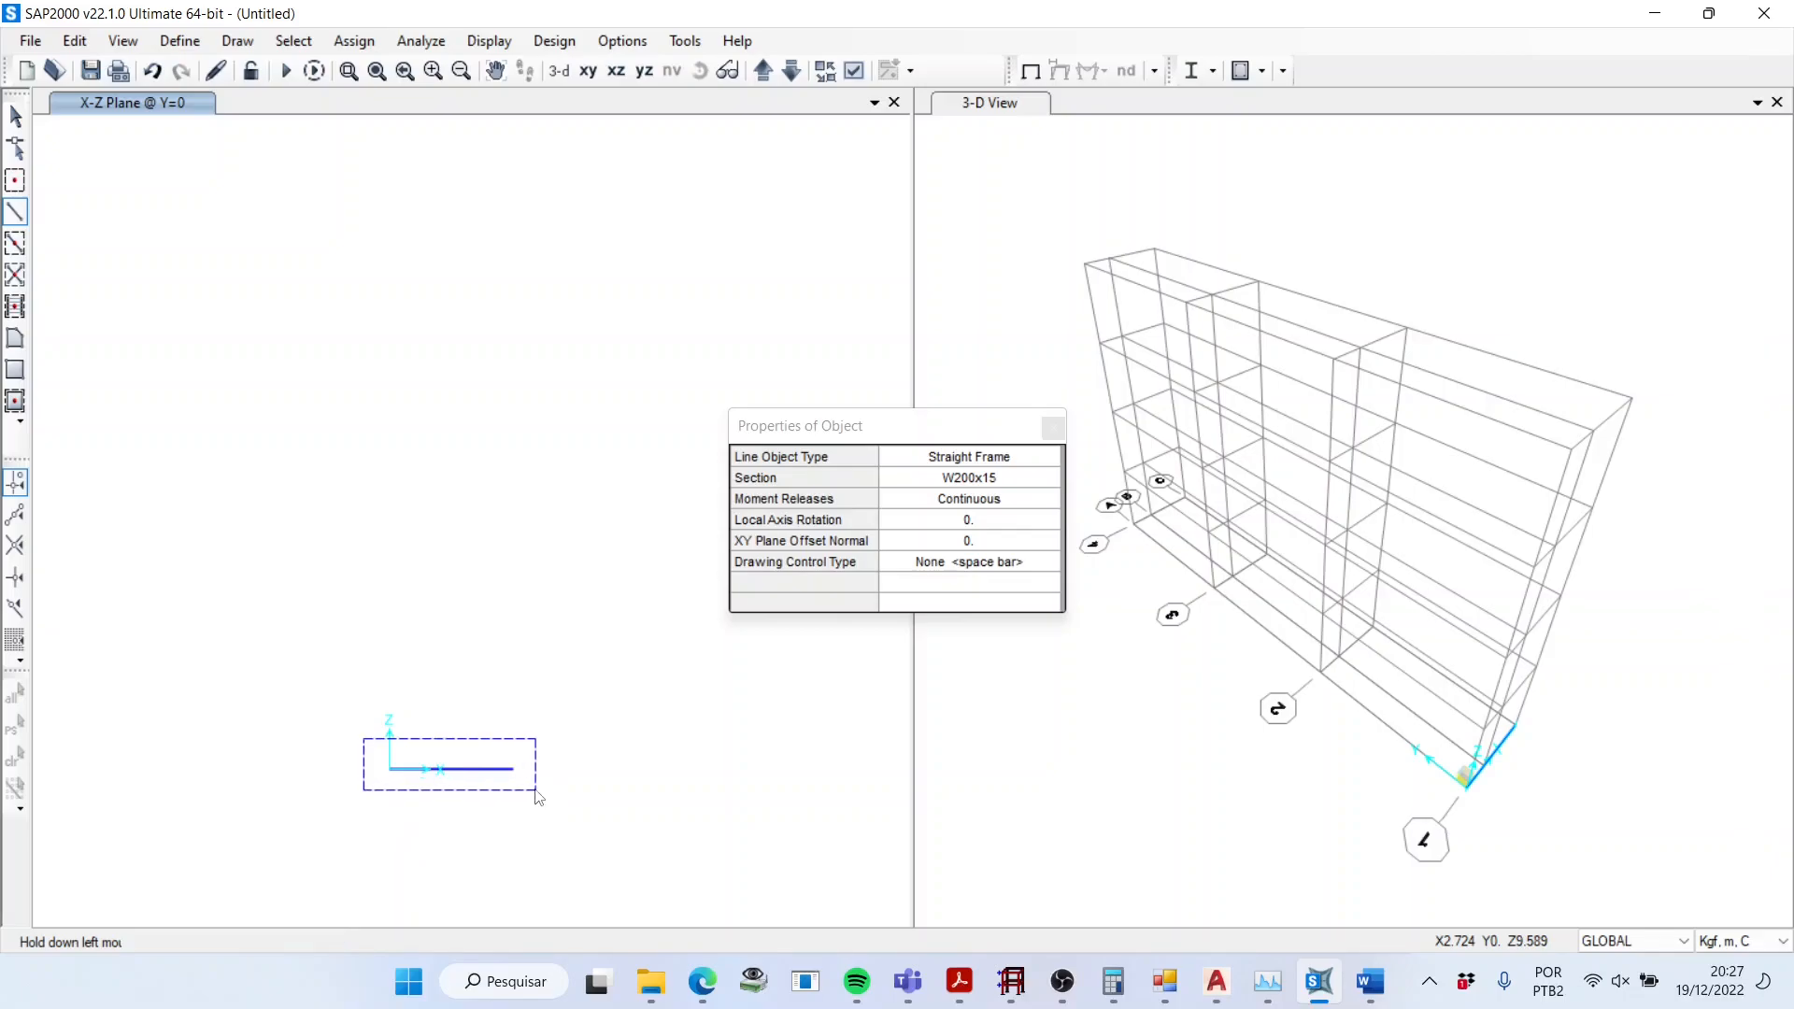
left_click_drag(895, 426, 1186, 223)
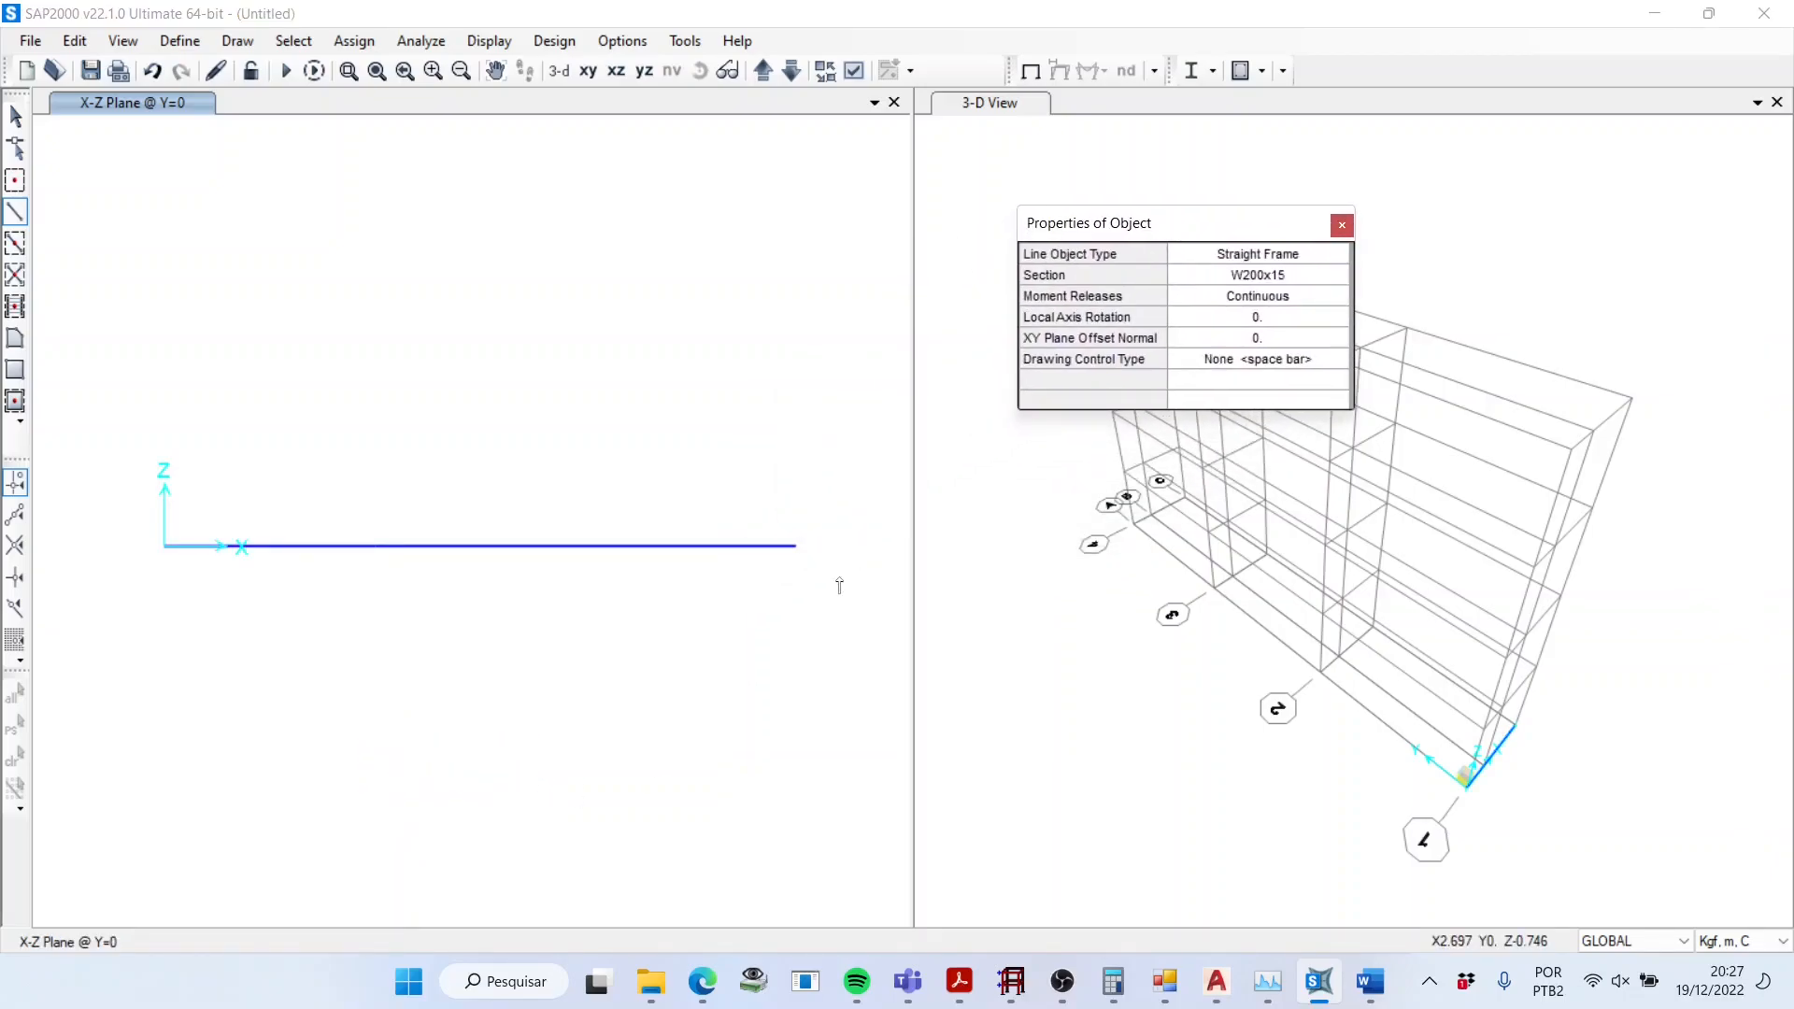
Step: Assign fixed restraints, with all translations and rotations locked, to the two end joints of the beam
left_click(15, 118)
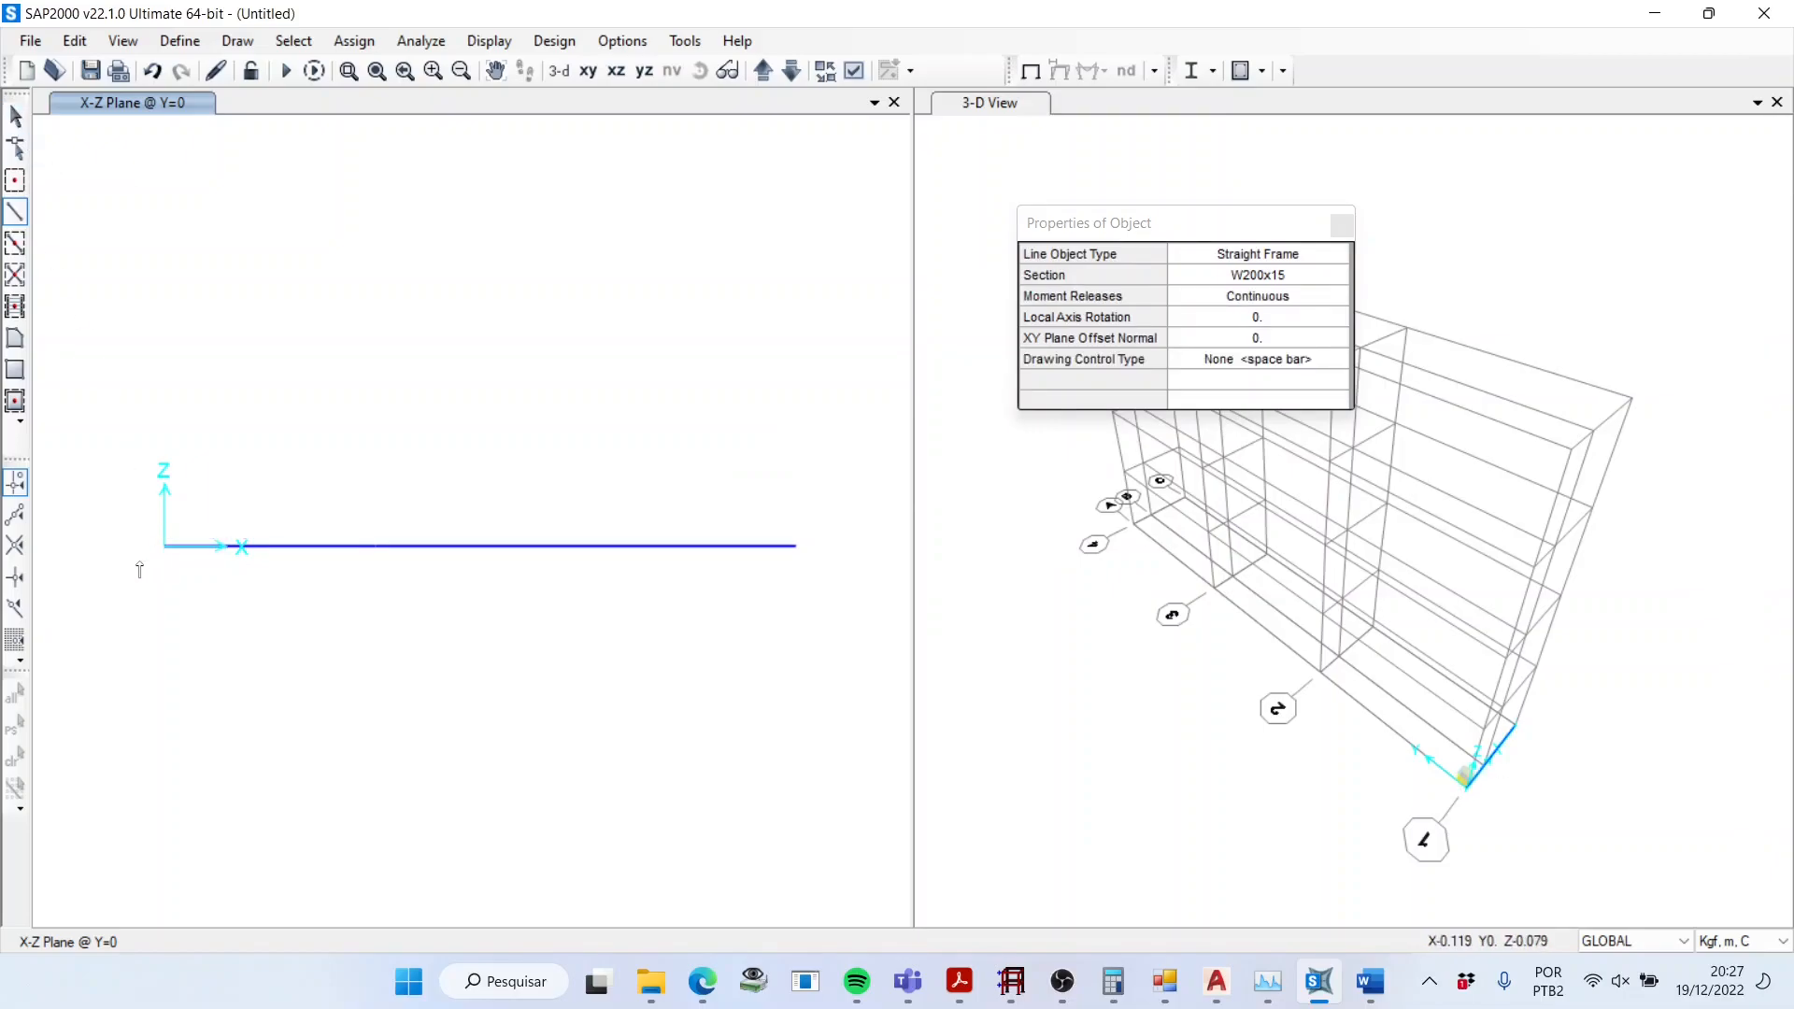
left_click(15, 117)
left_click(164, 547)
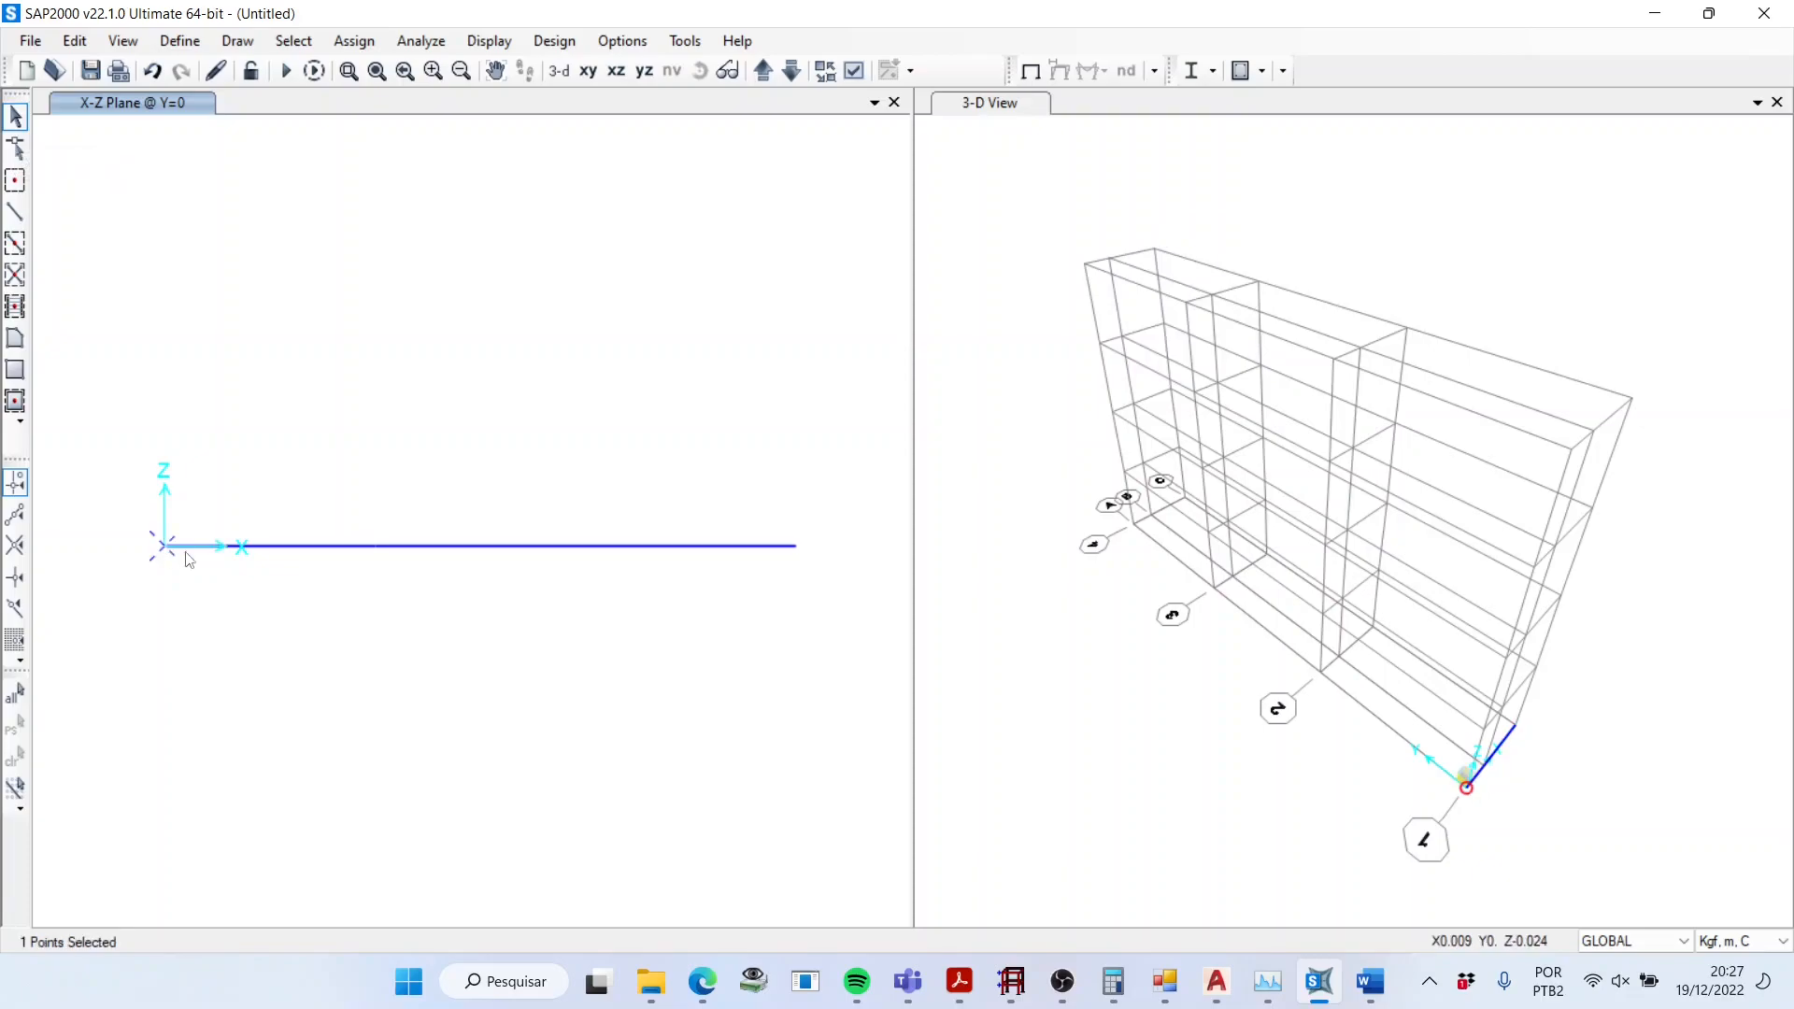
left_click(793, 549)
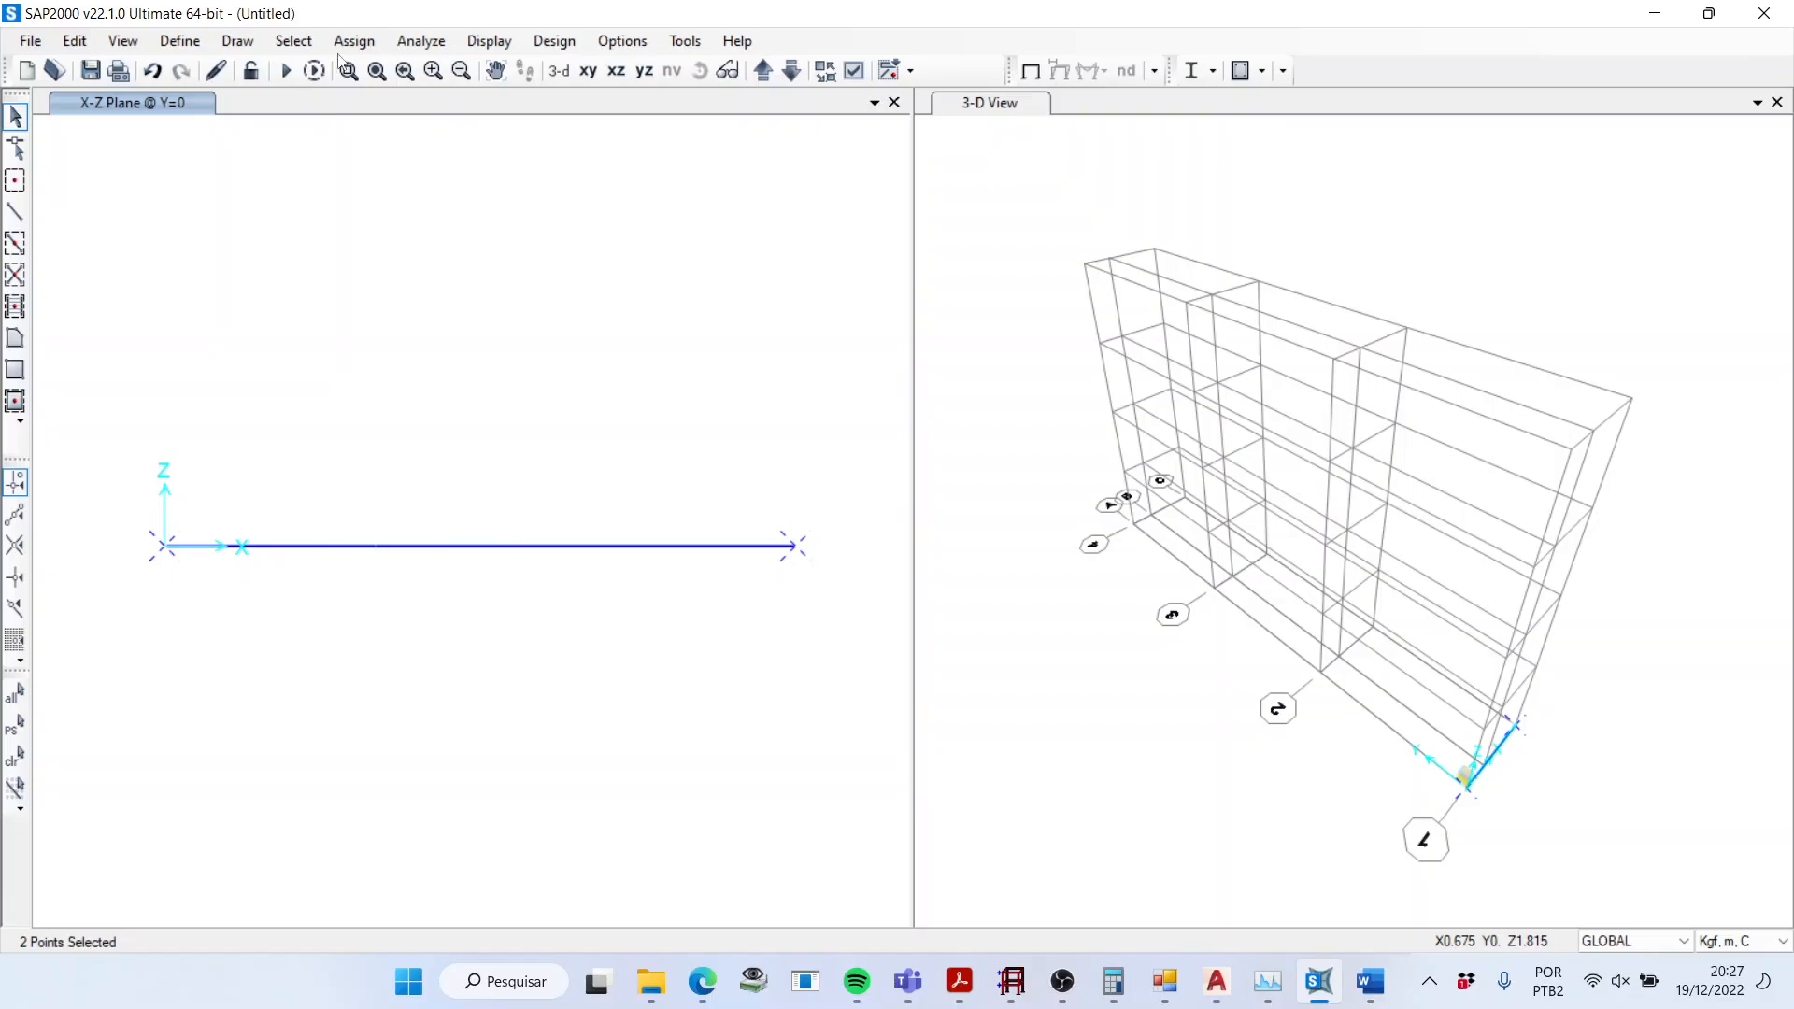
left_click(353, 41)
mouse_move(383, 70)
left_click(710, 69)
left_click(766, 534)
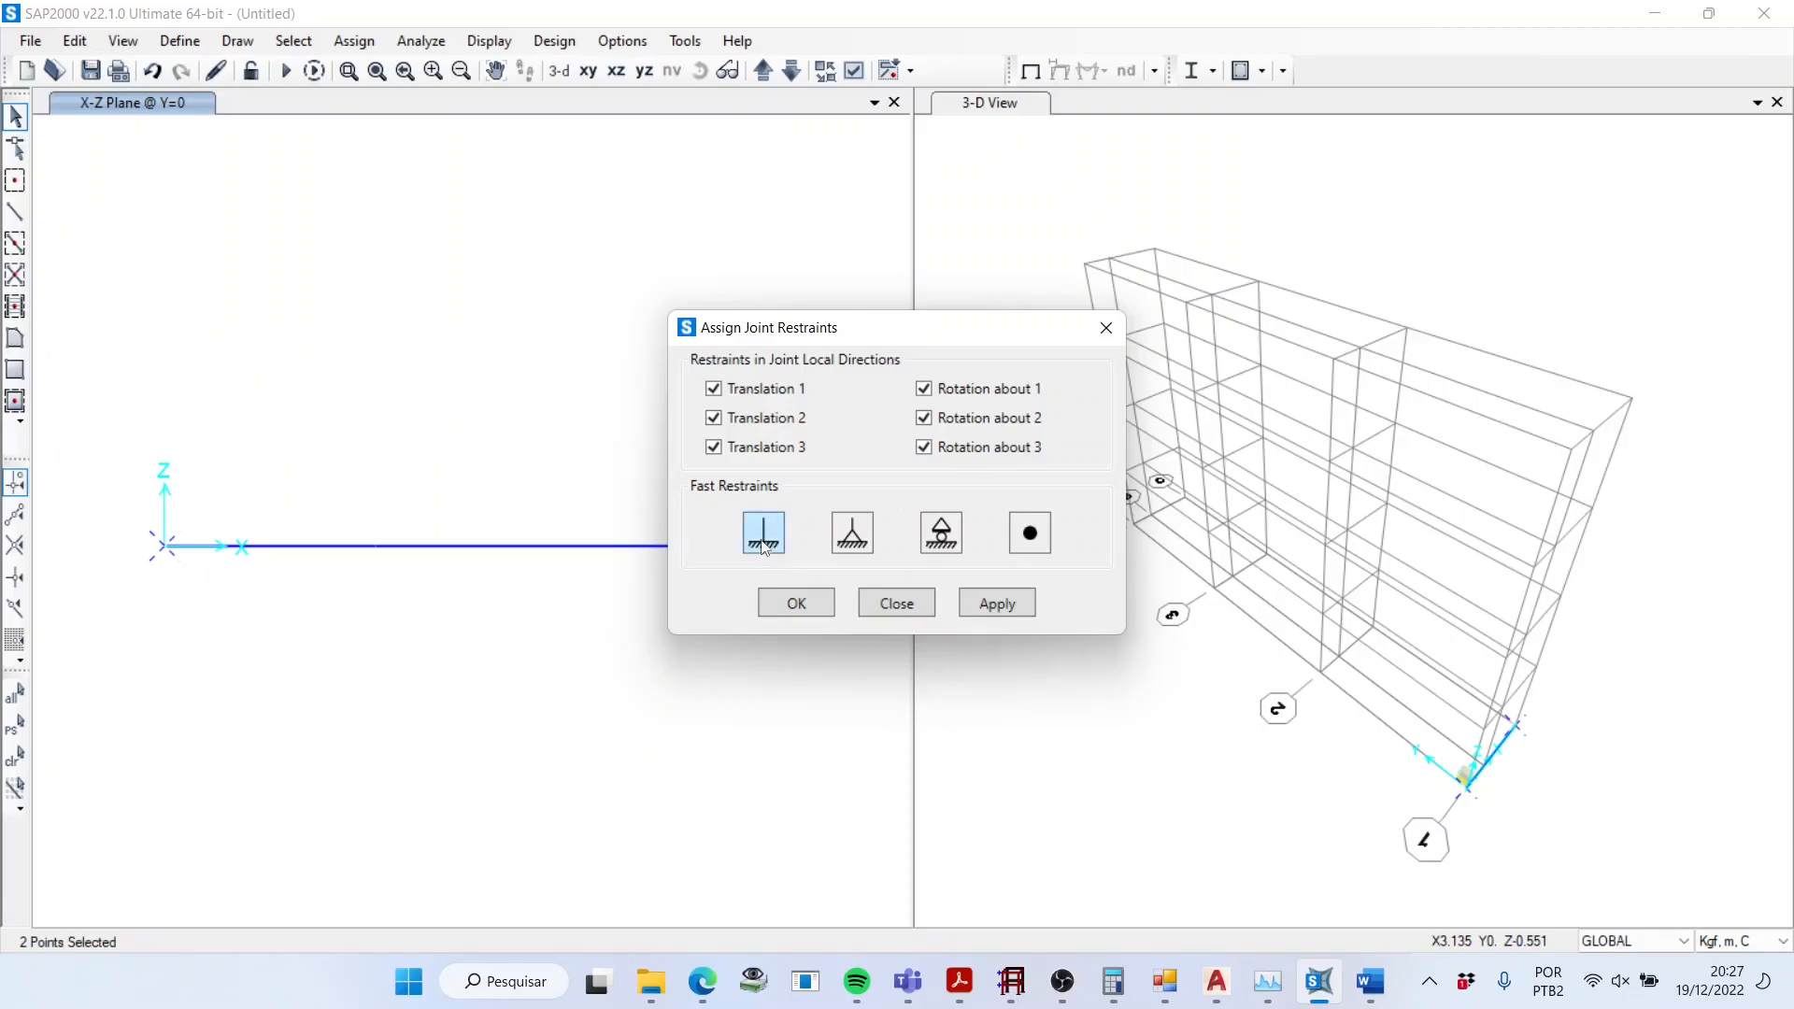
left_click(796, 605)
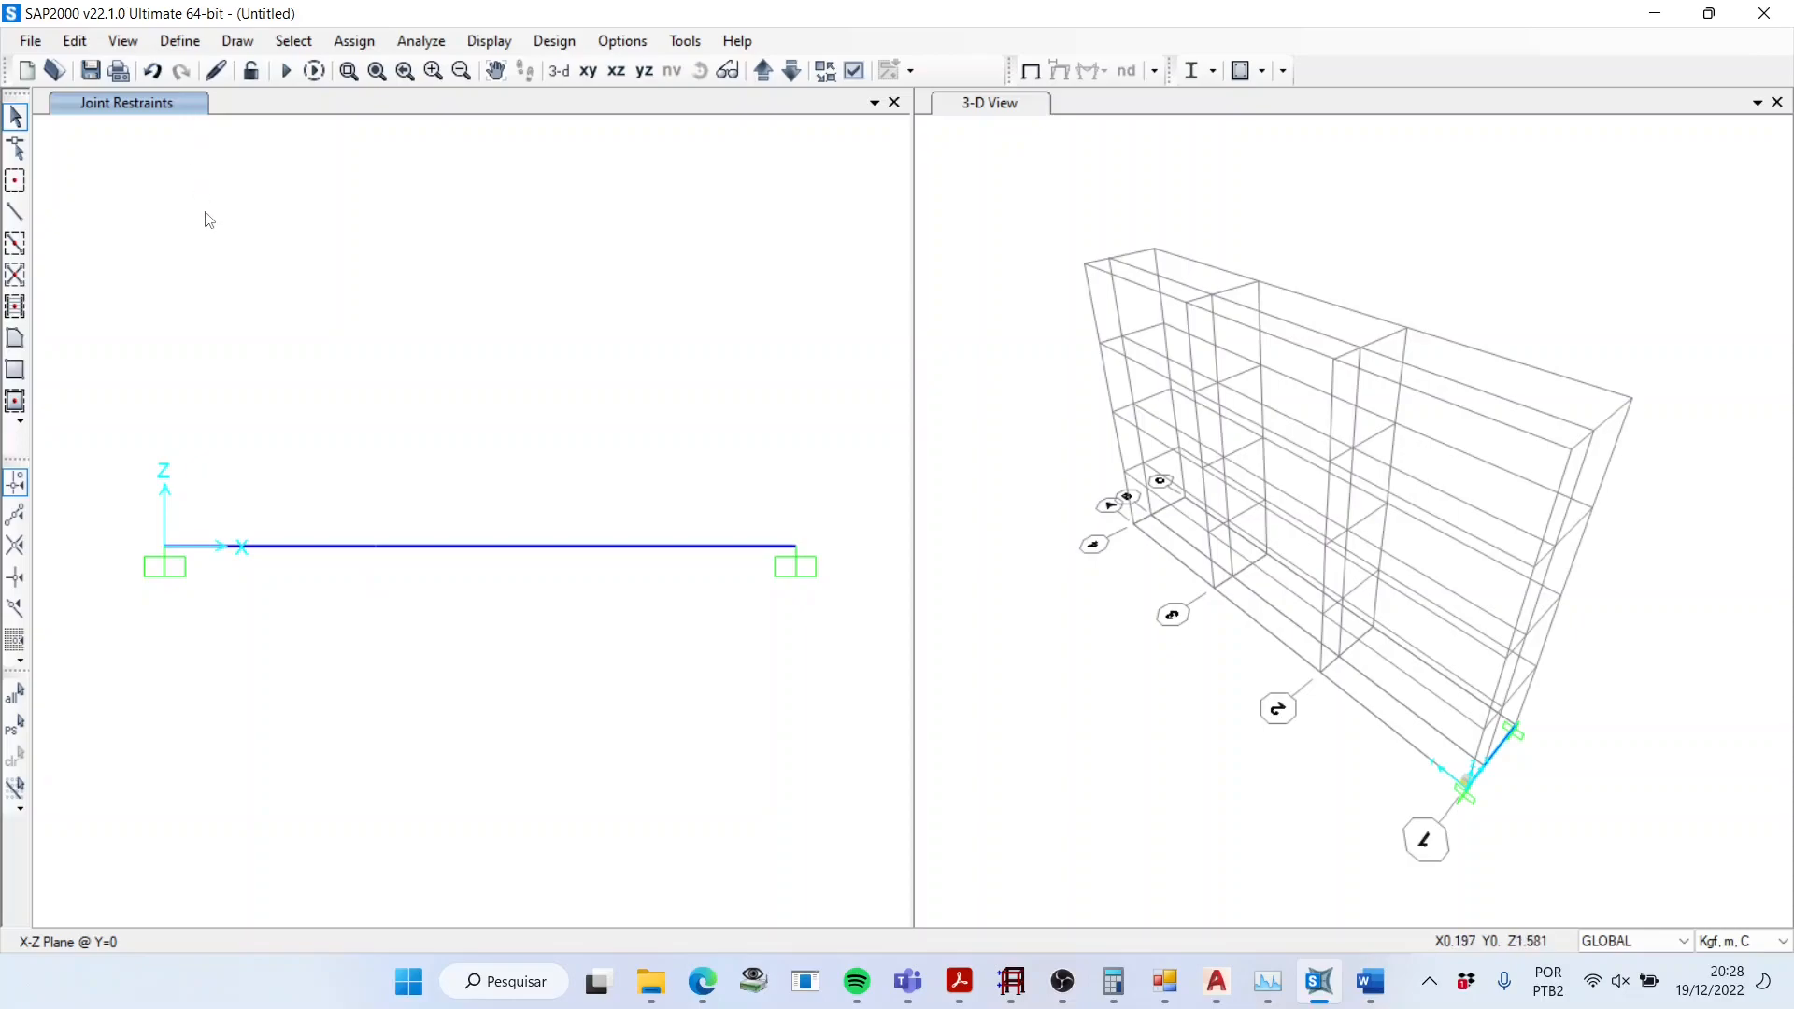
Step: Check the Cargas data in the Análise Plástica Limite e Elastoplástica program, and set the DEAD pattern's self-weight multiplier to 0 in SAP2000
left_click(1166, 983)
left_click(107, 70)
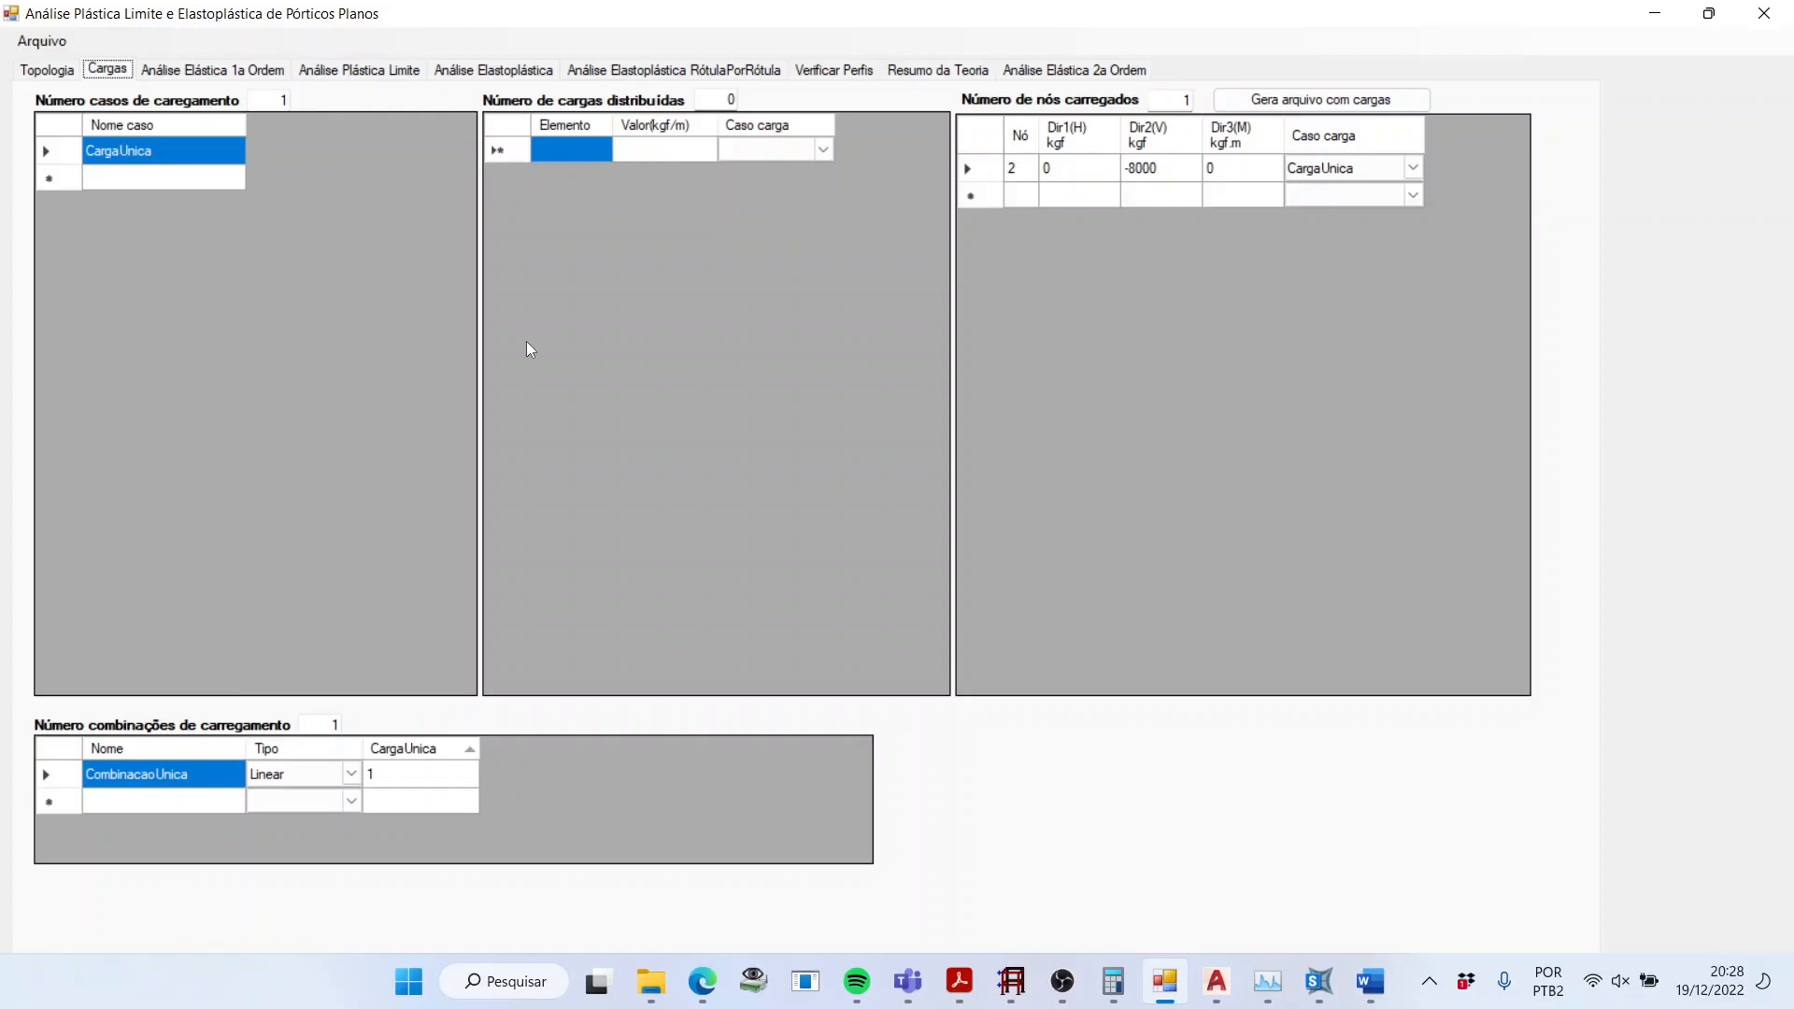
left_click(1318, 981)
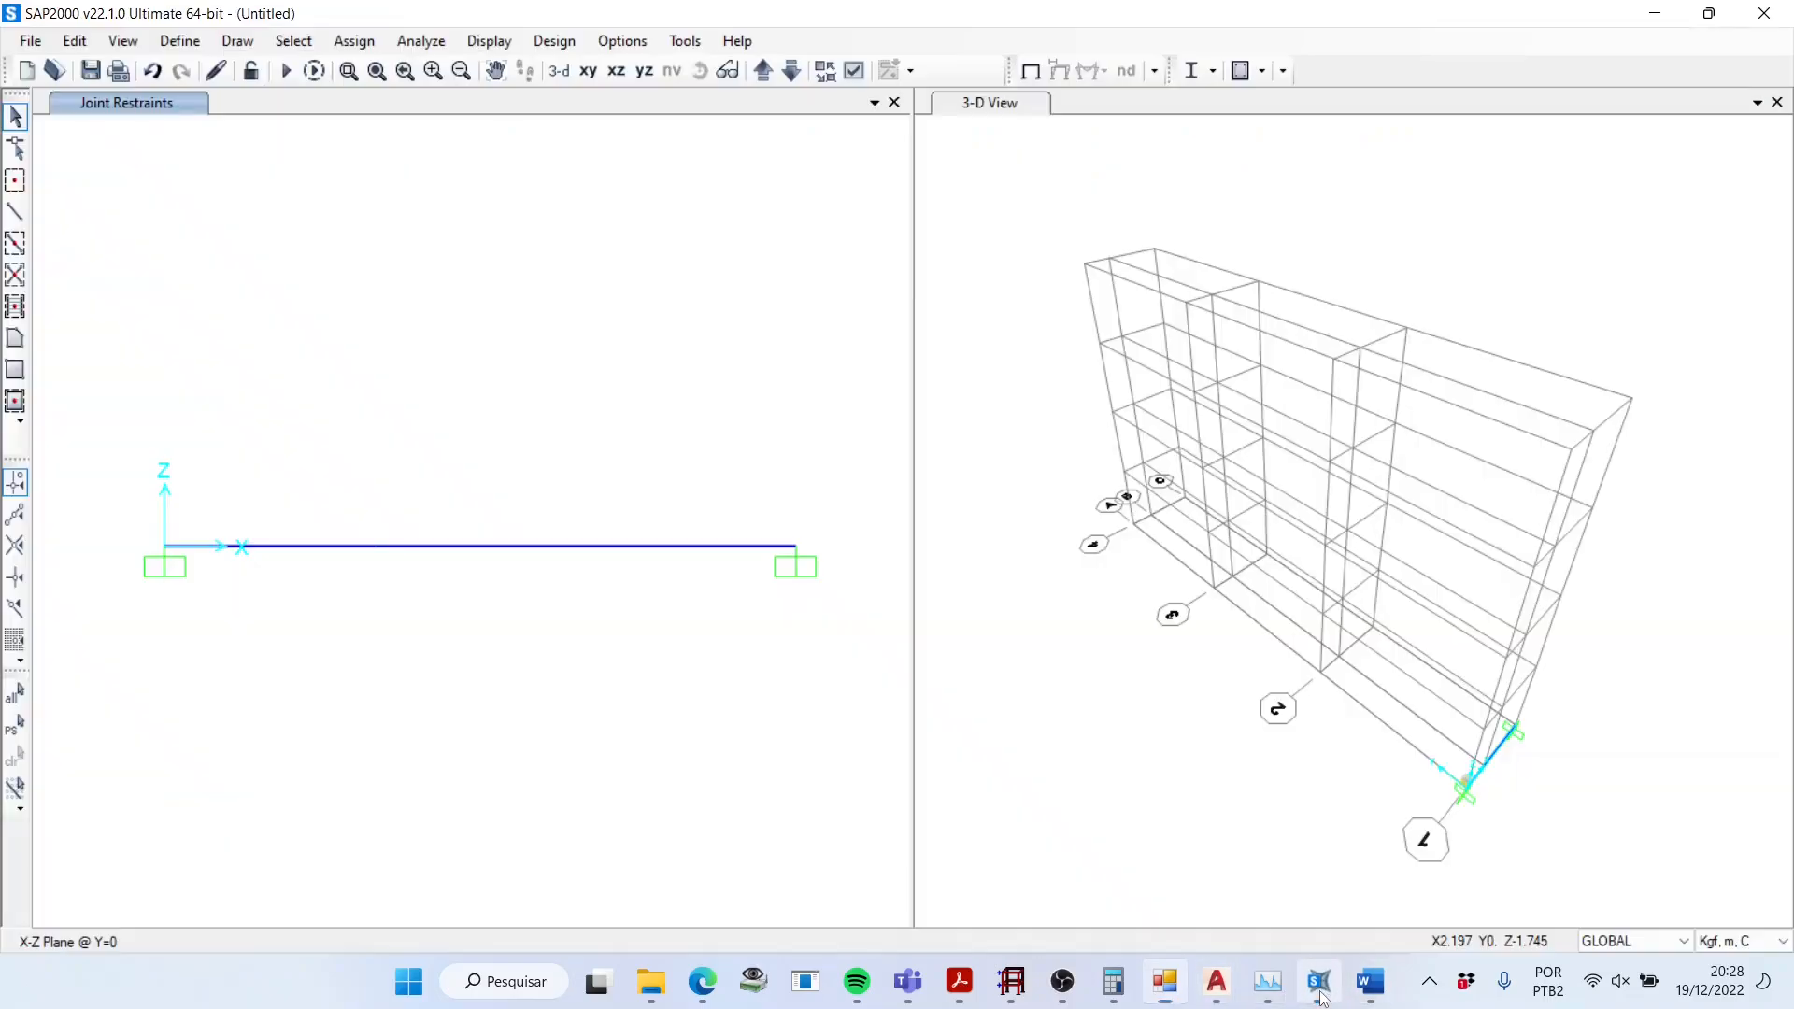
left_click(173, 45)
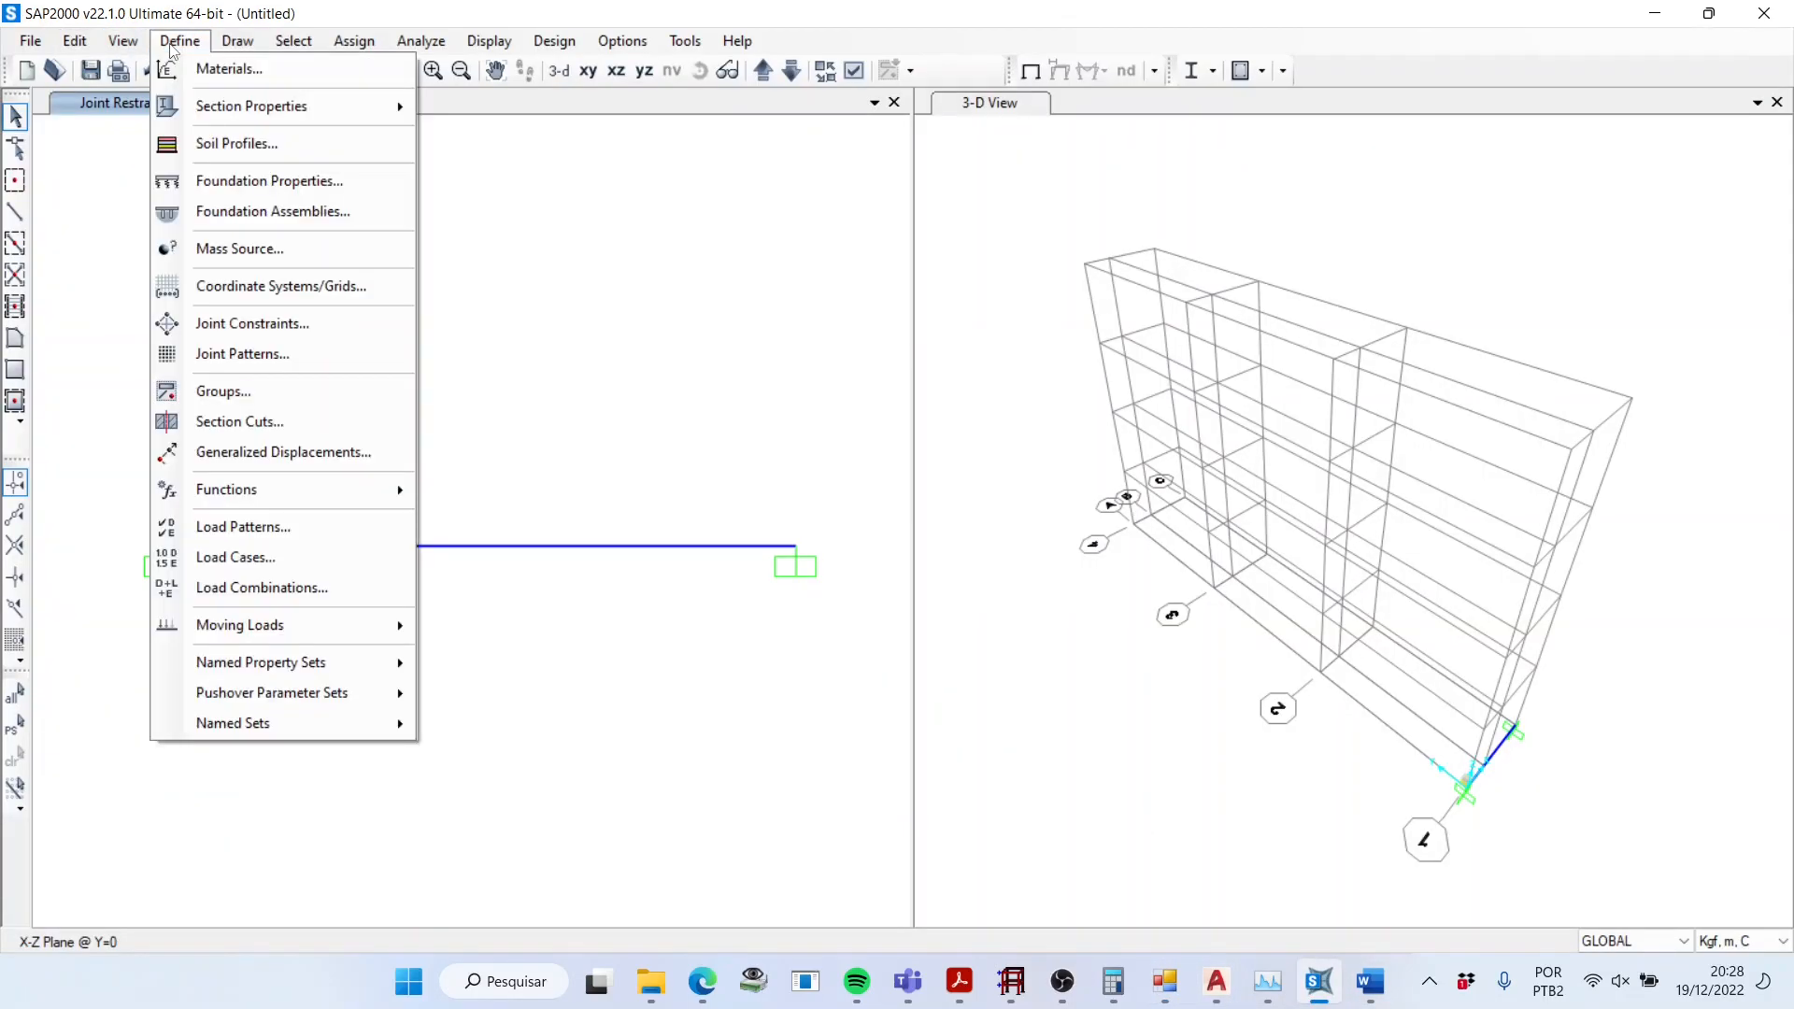
left_click(261, 529)
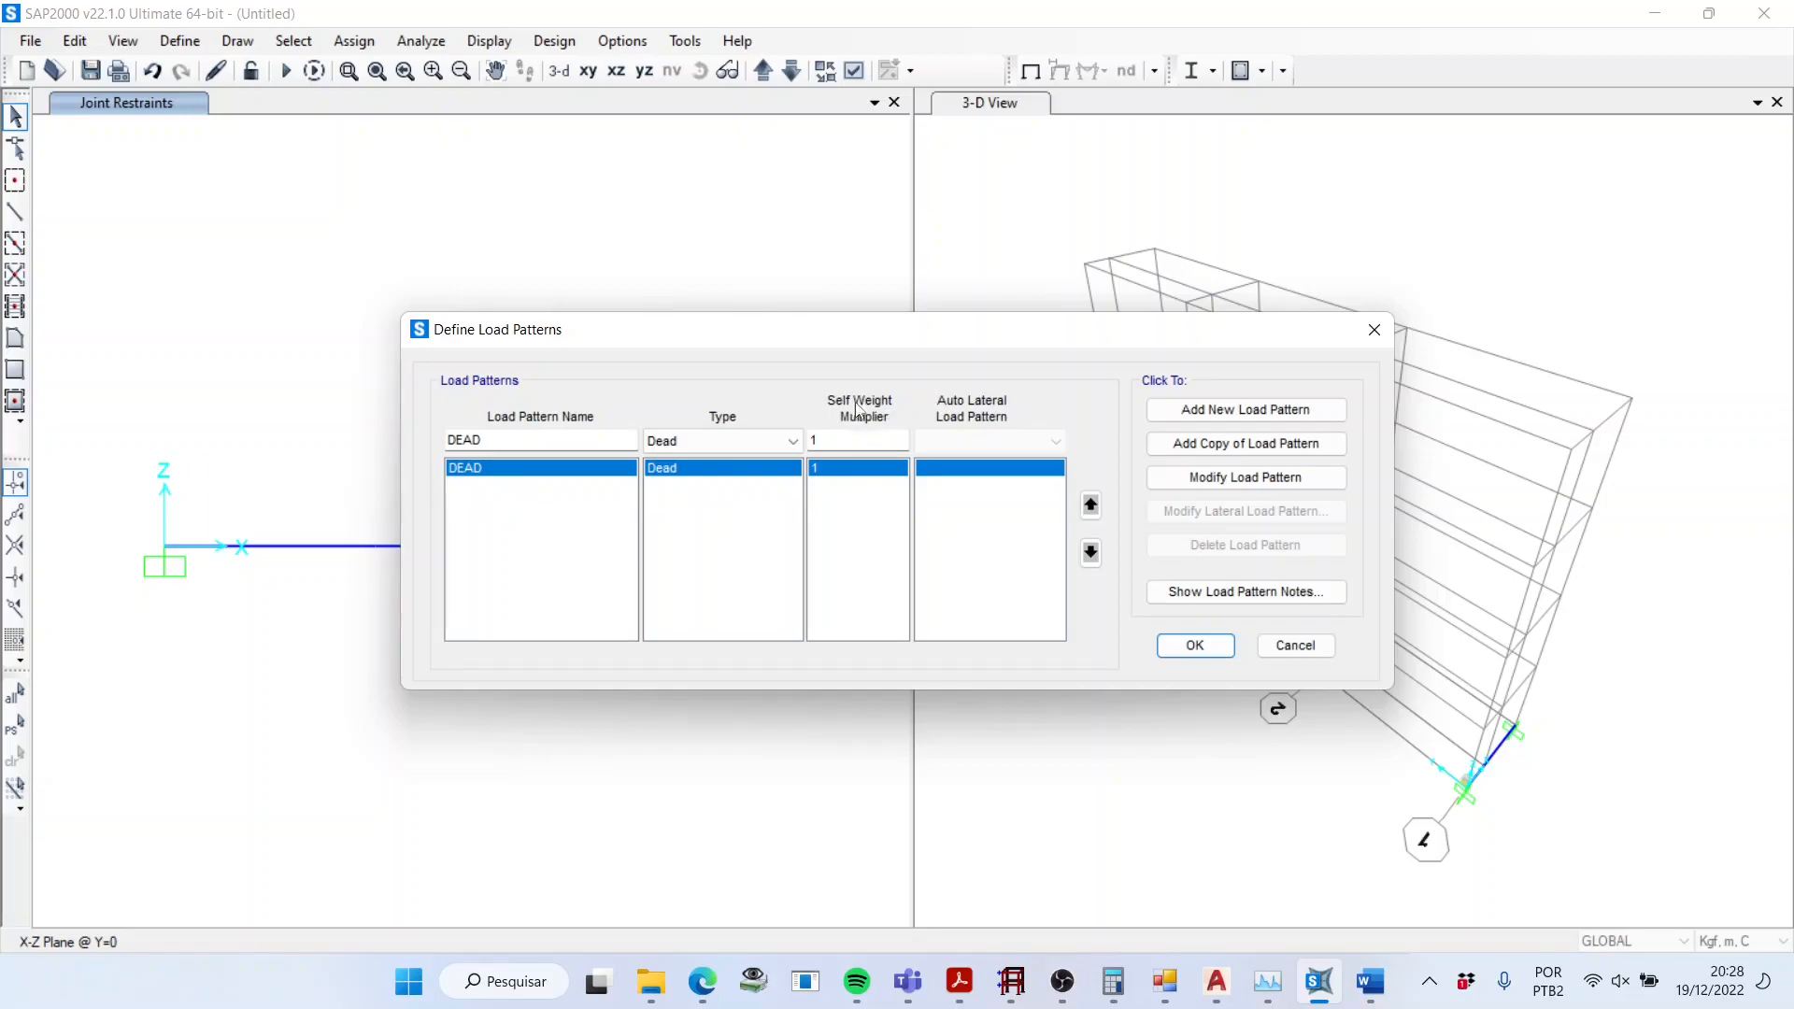
double_click(848, 443)
left_click(1252, 484)
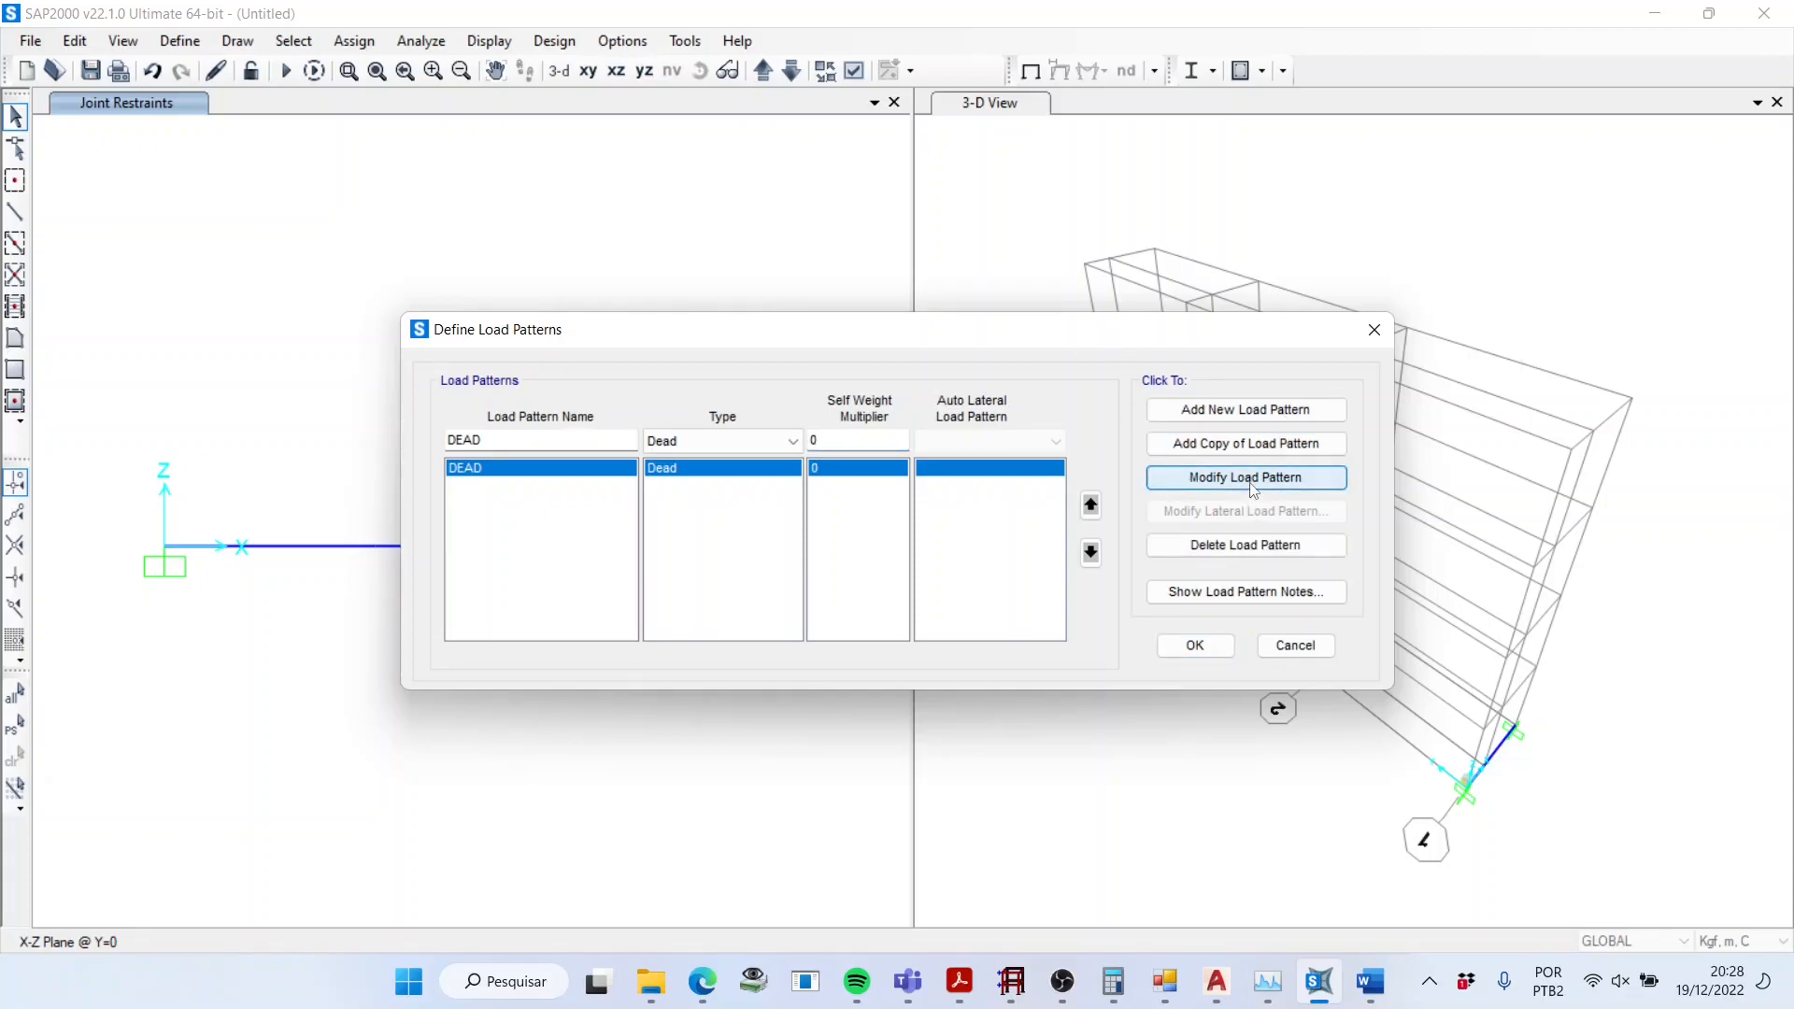
left_click(1195, 645)
Step: Review and accept the load cases, and add a Linear Add load combination containing DEAD with scale factor 1
left_click(179, 41)
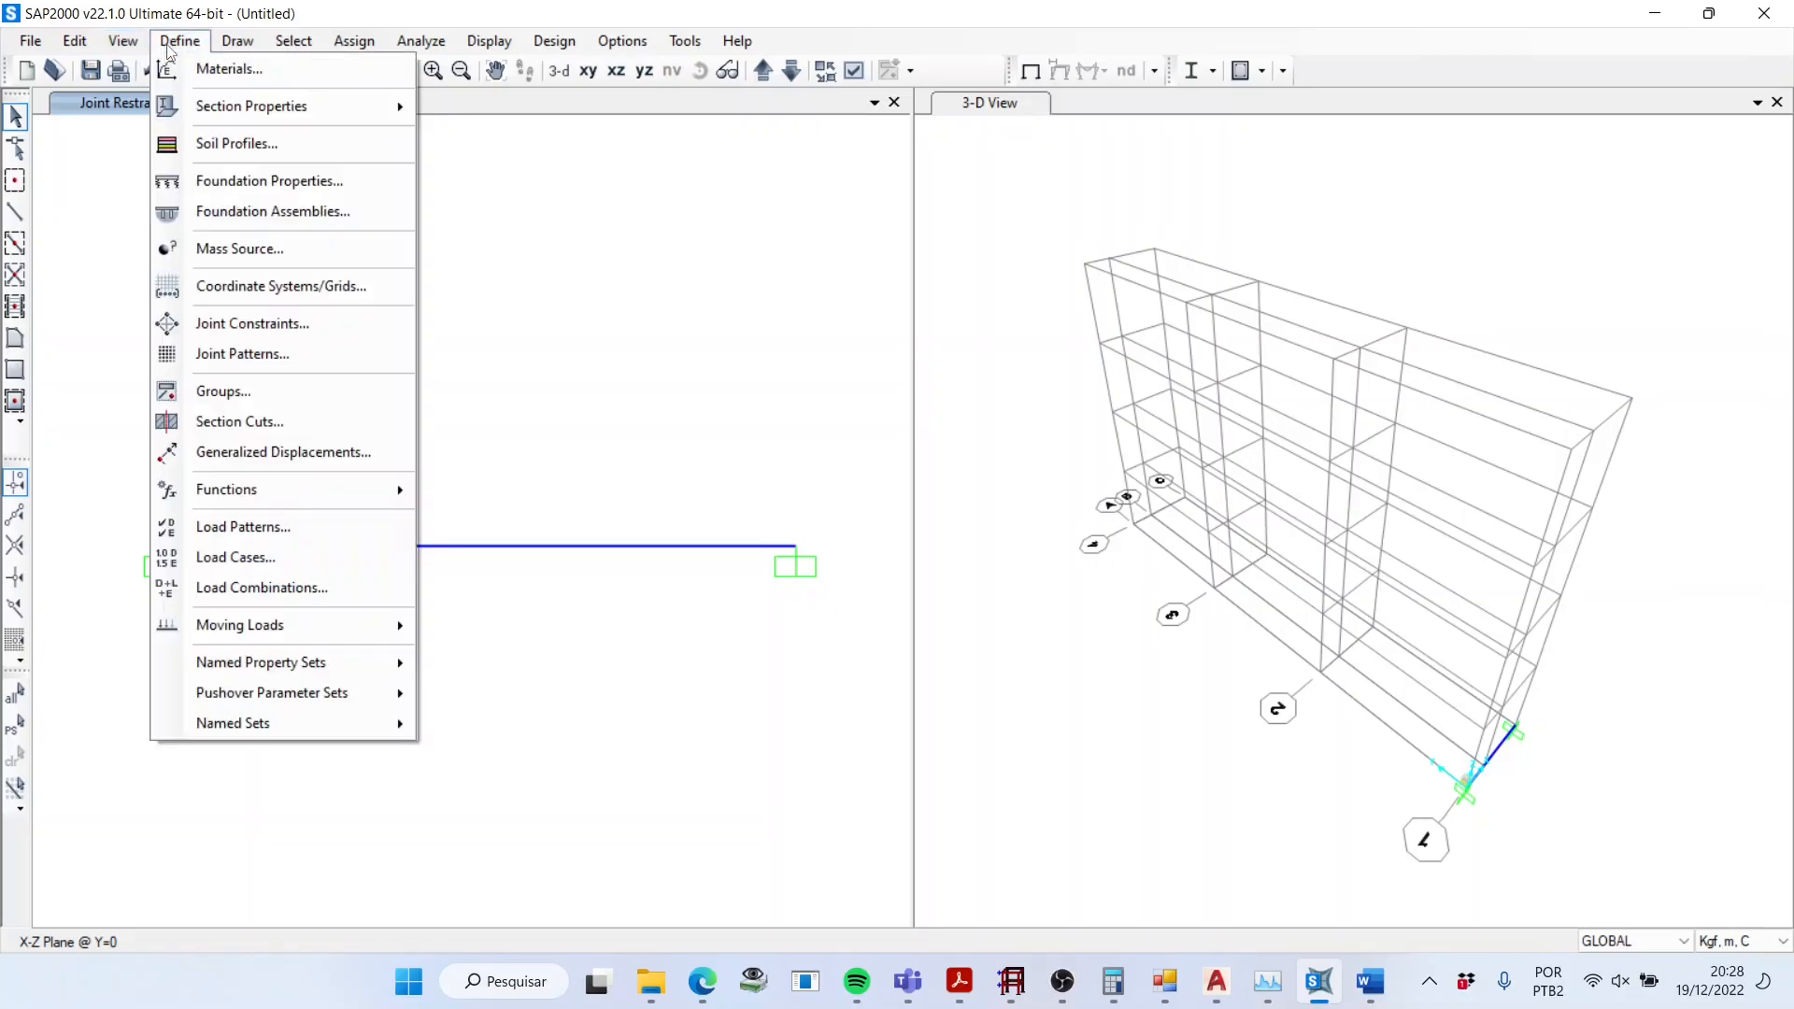
left_click(234, 557)
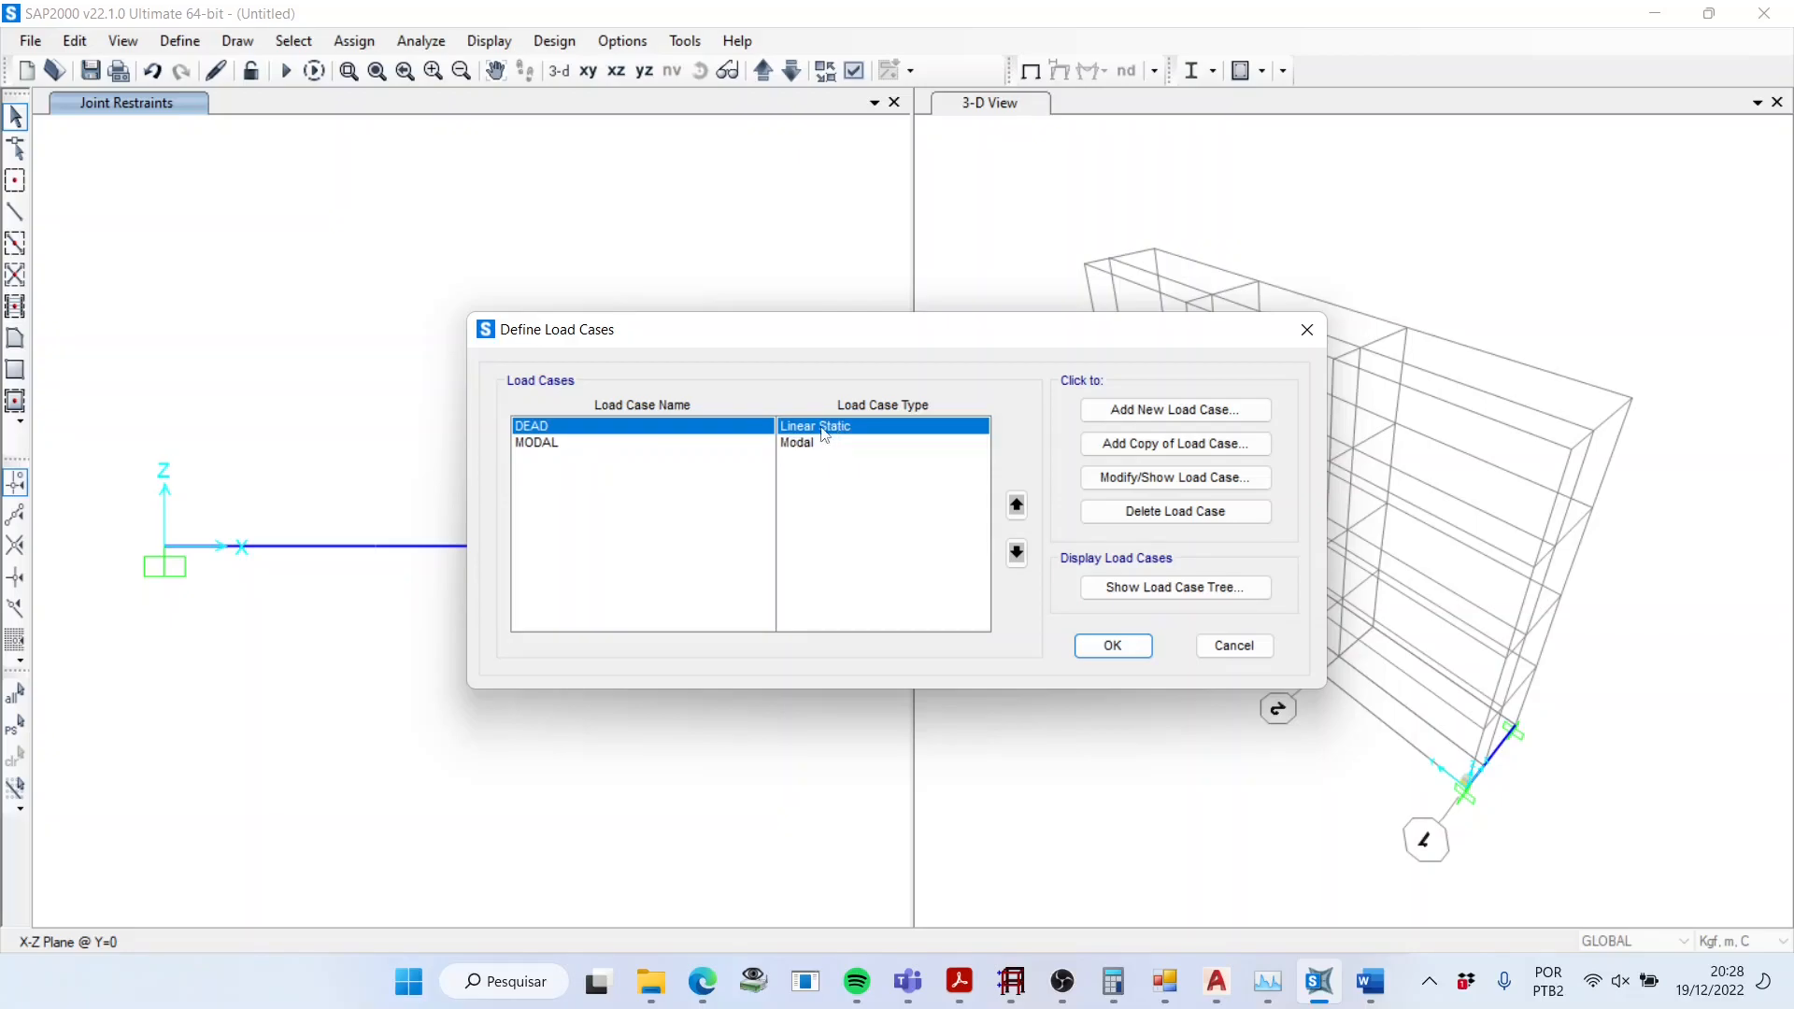
left_click(1099, 655)
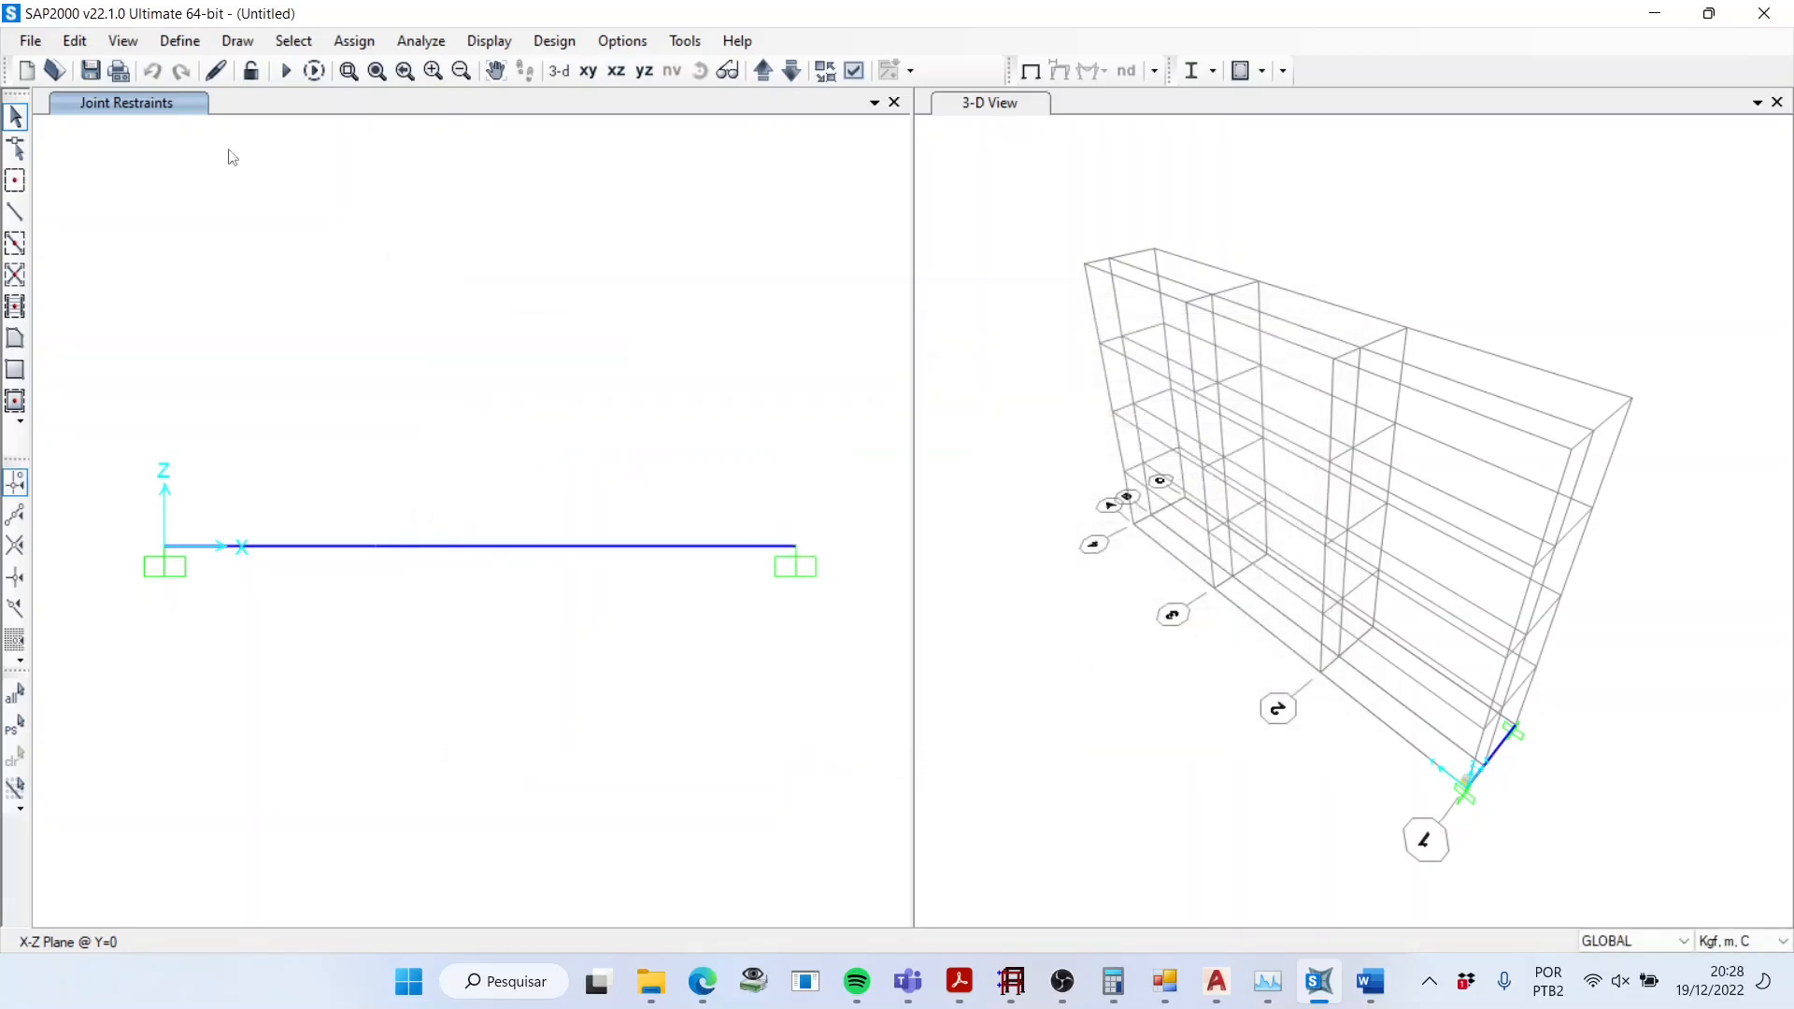
left_click(179, 40)
left_click(244, 589)
left_click(1037, 389)
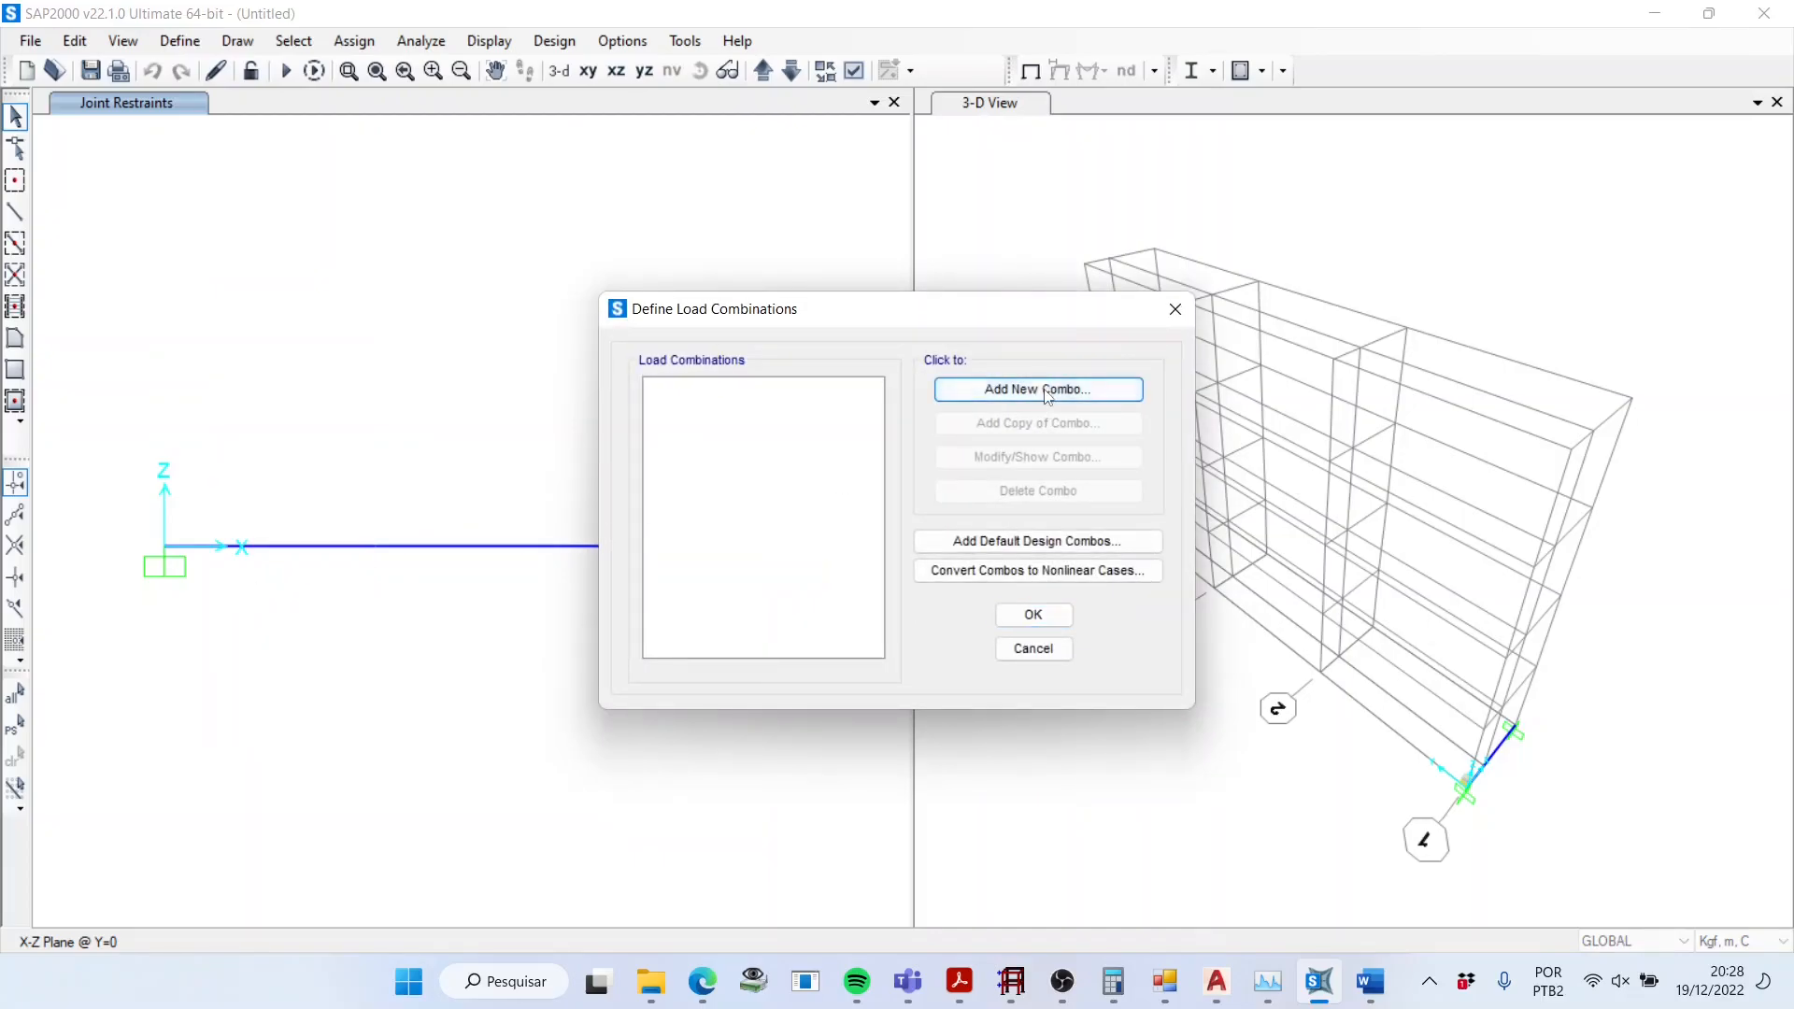
double_click(1027, 294)
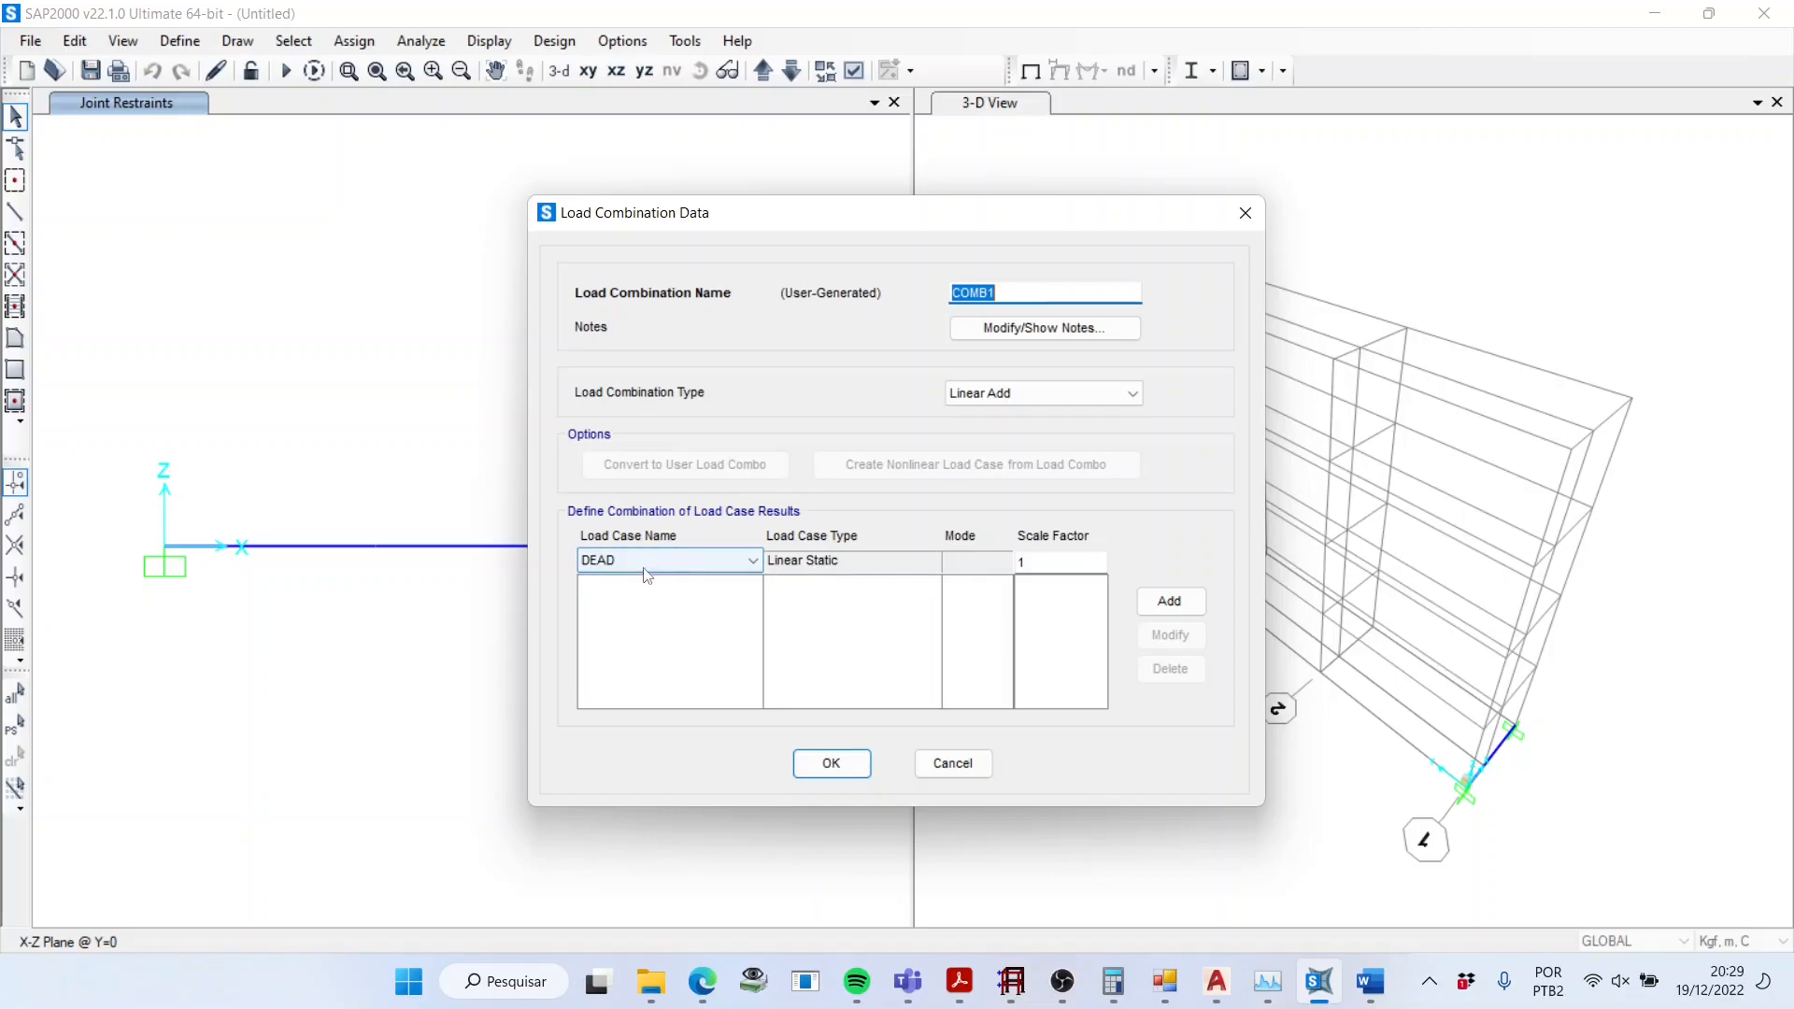
left_click(1169, 601)
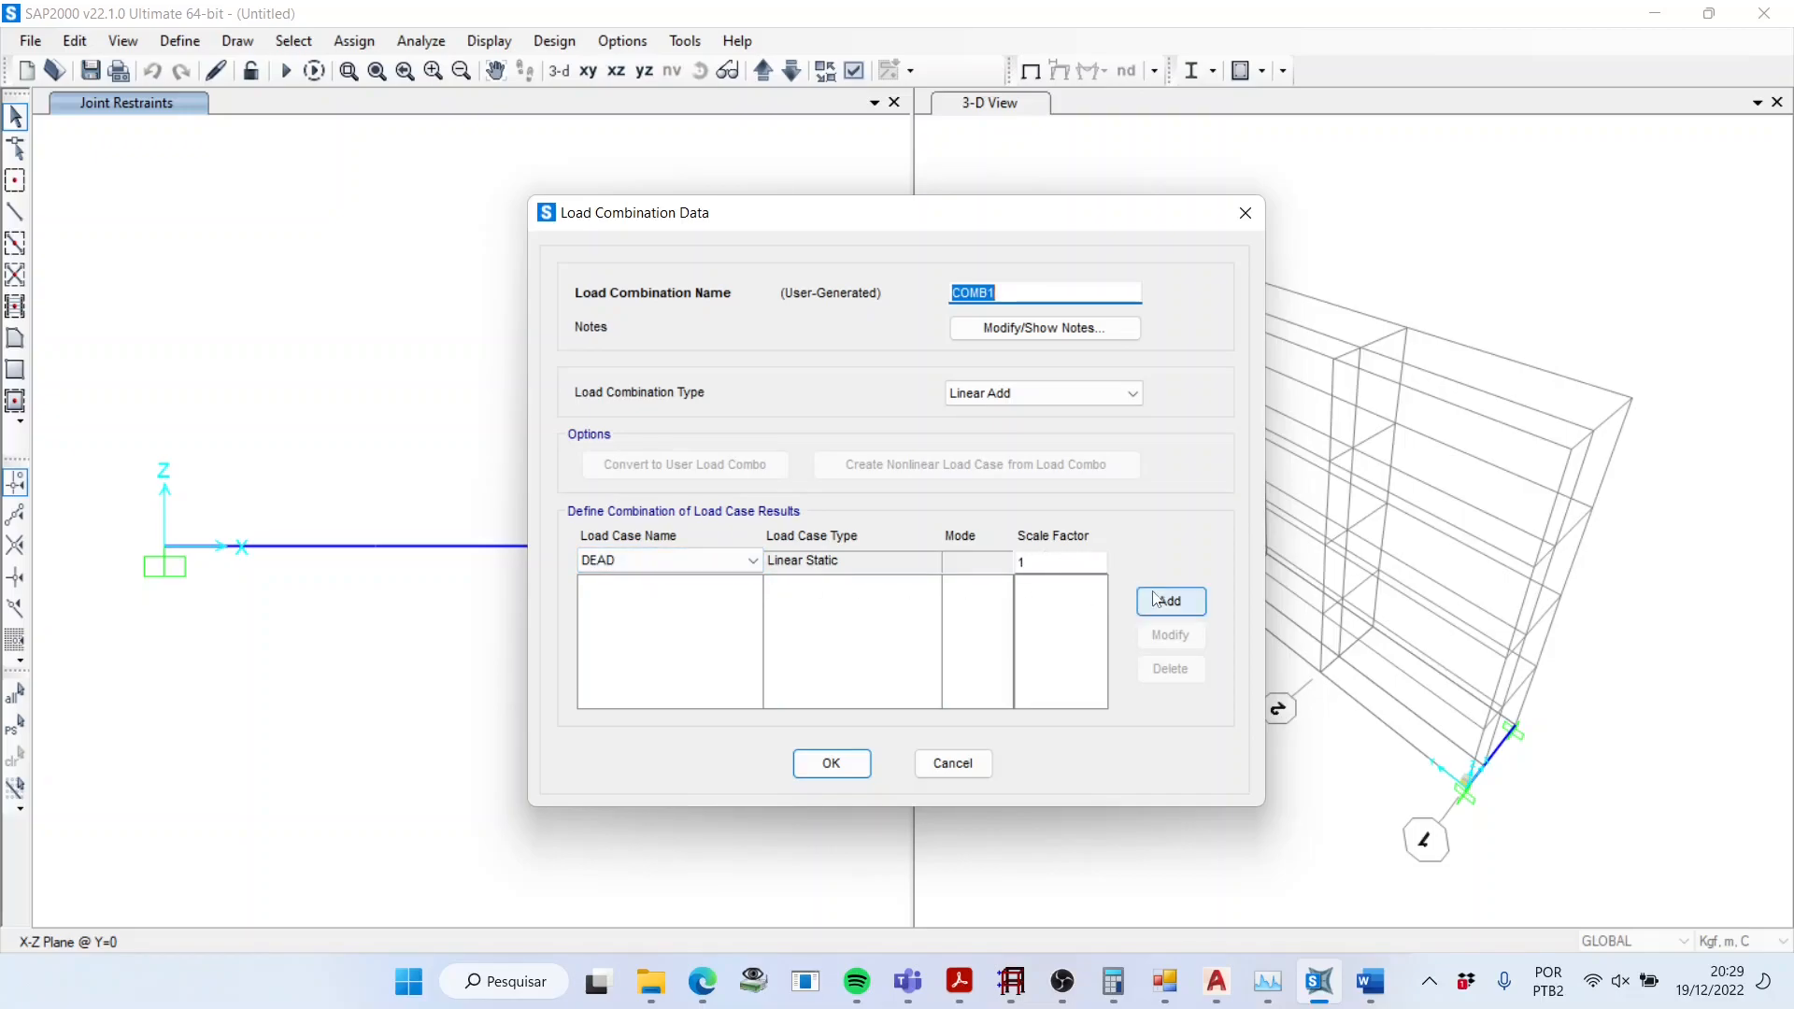
left_click(831, 764)
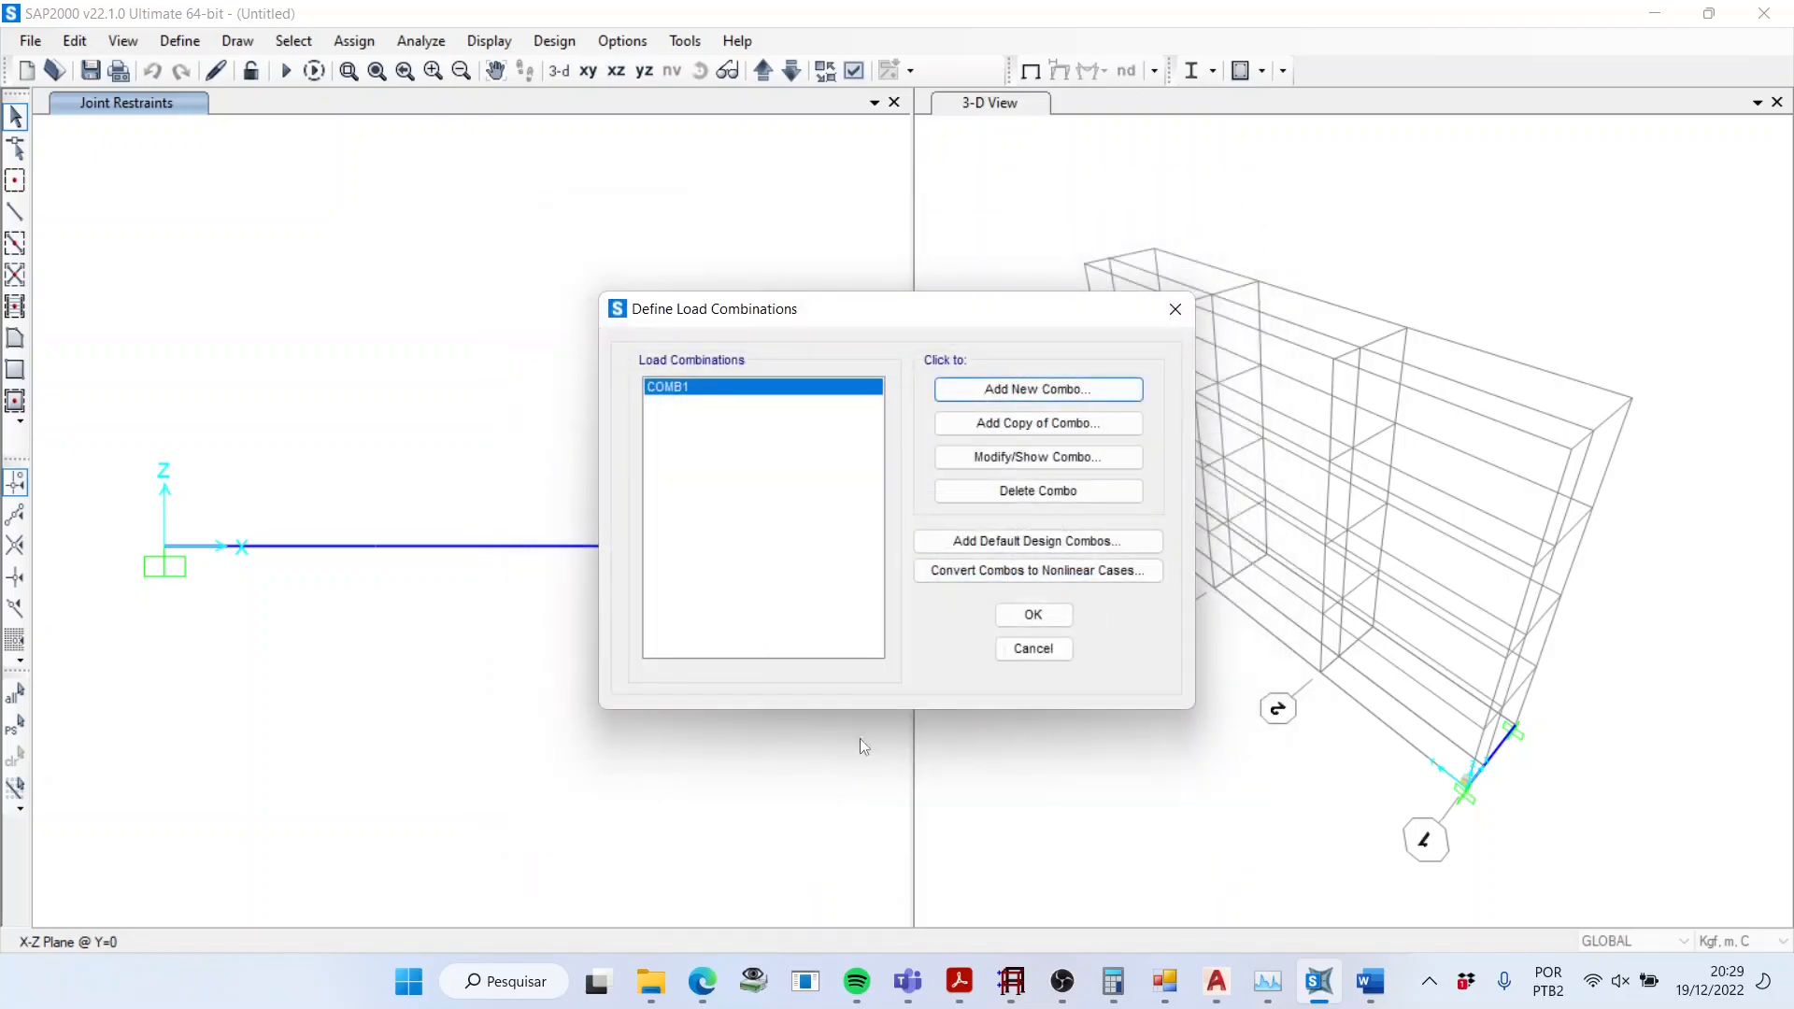
left_click(1001, 620)
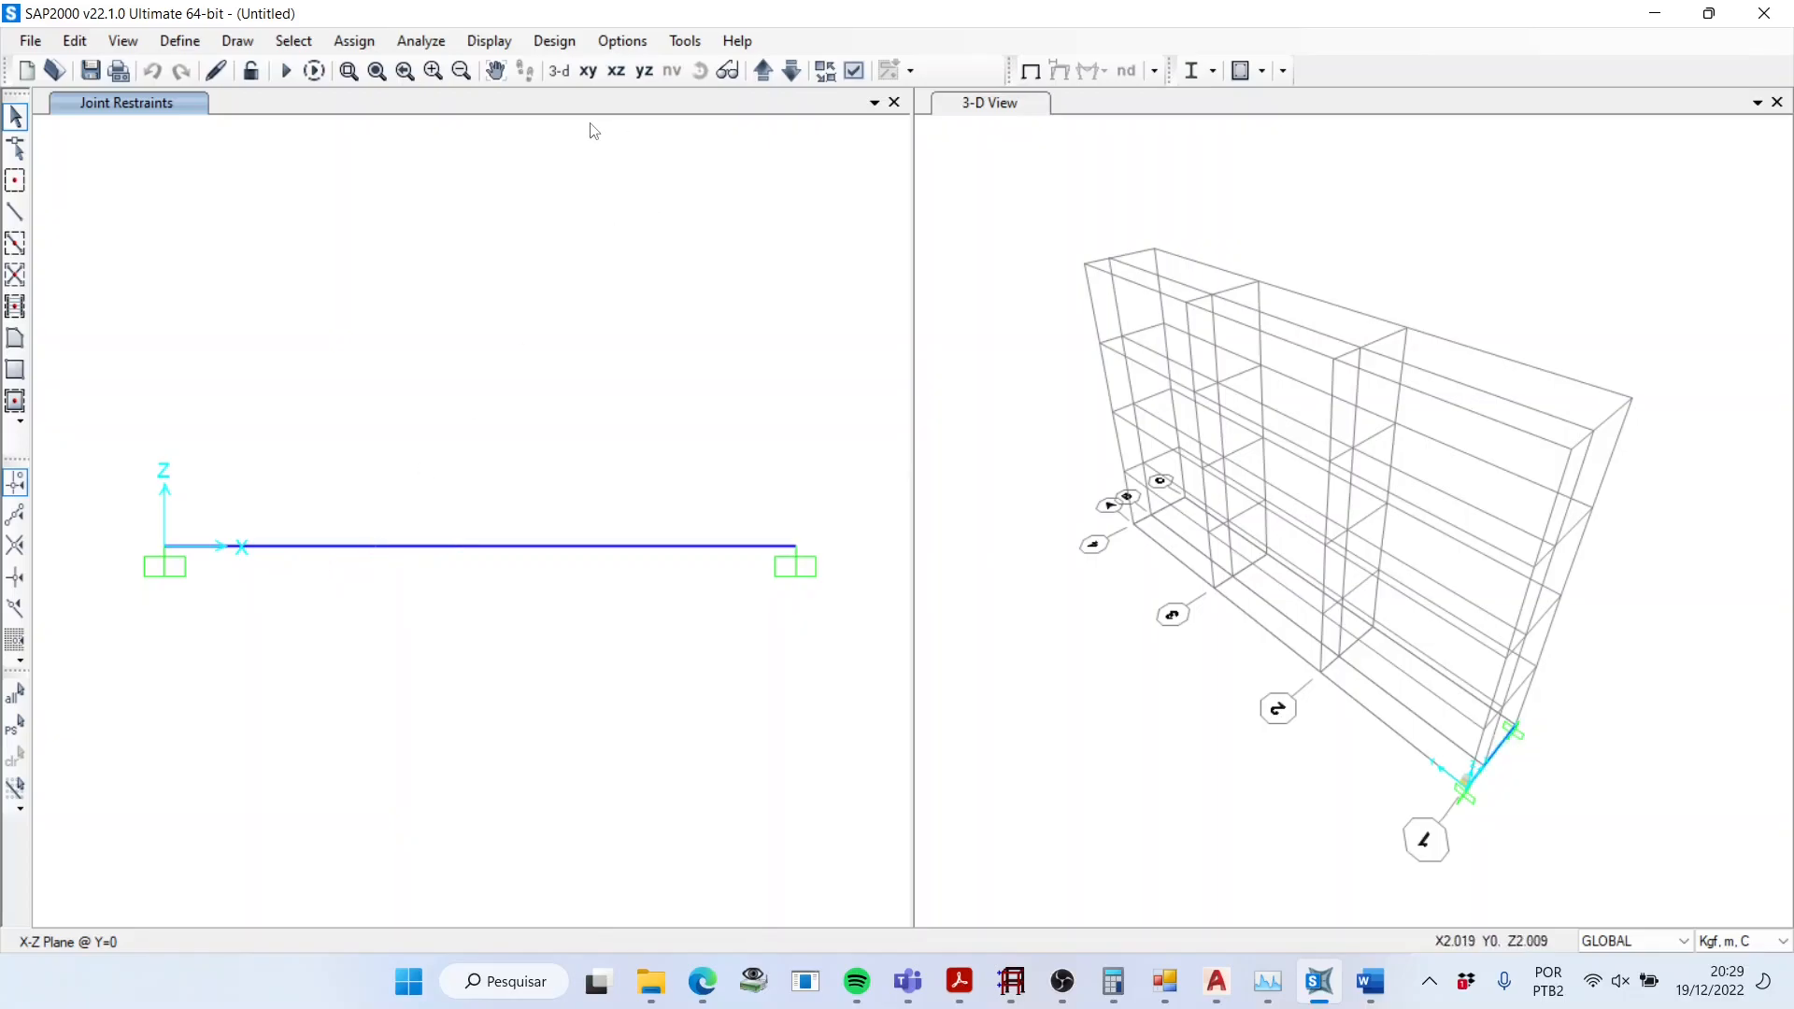
Step: Turn off the Invisible display option for joints in the X-Z view
left_click(853, 73)
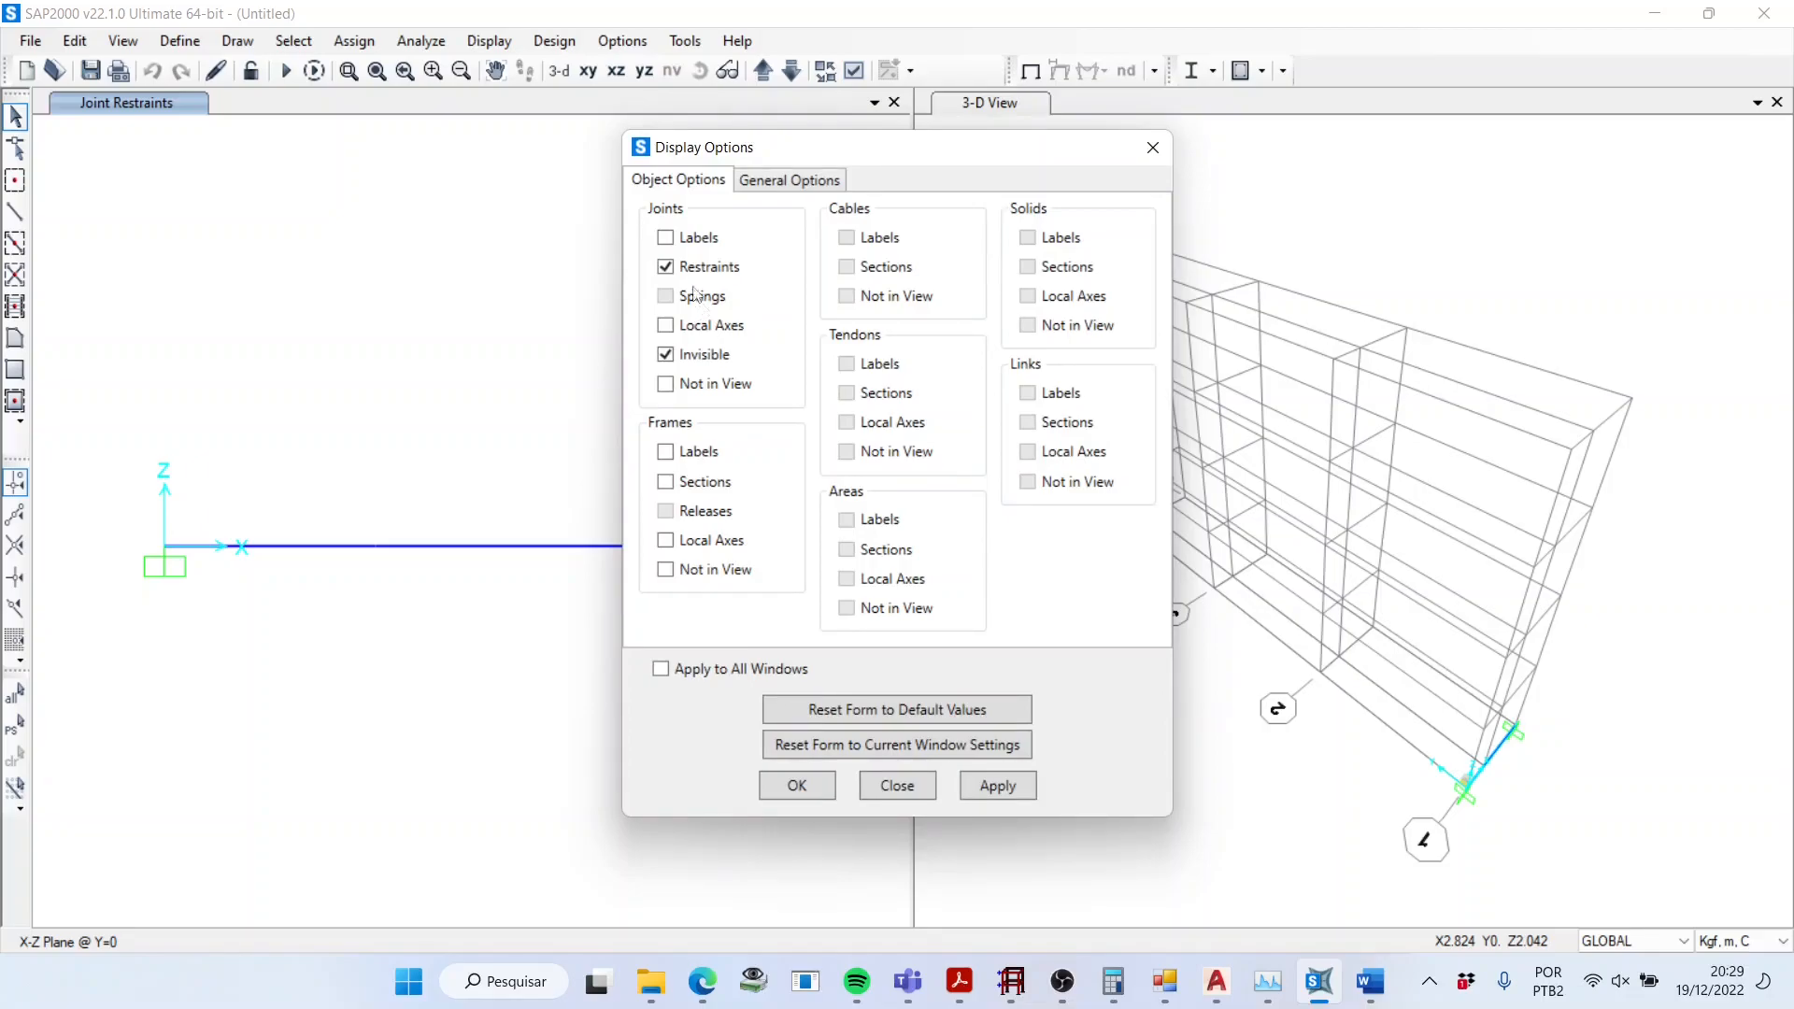
left_click(710, 359)
left_click(802, 790)
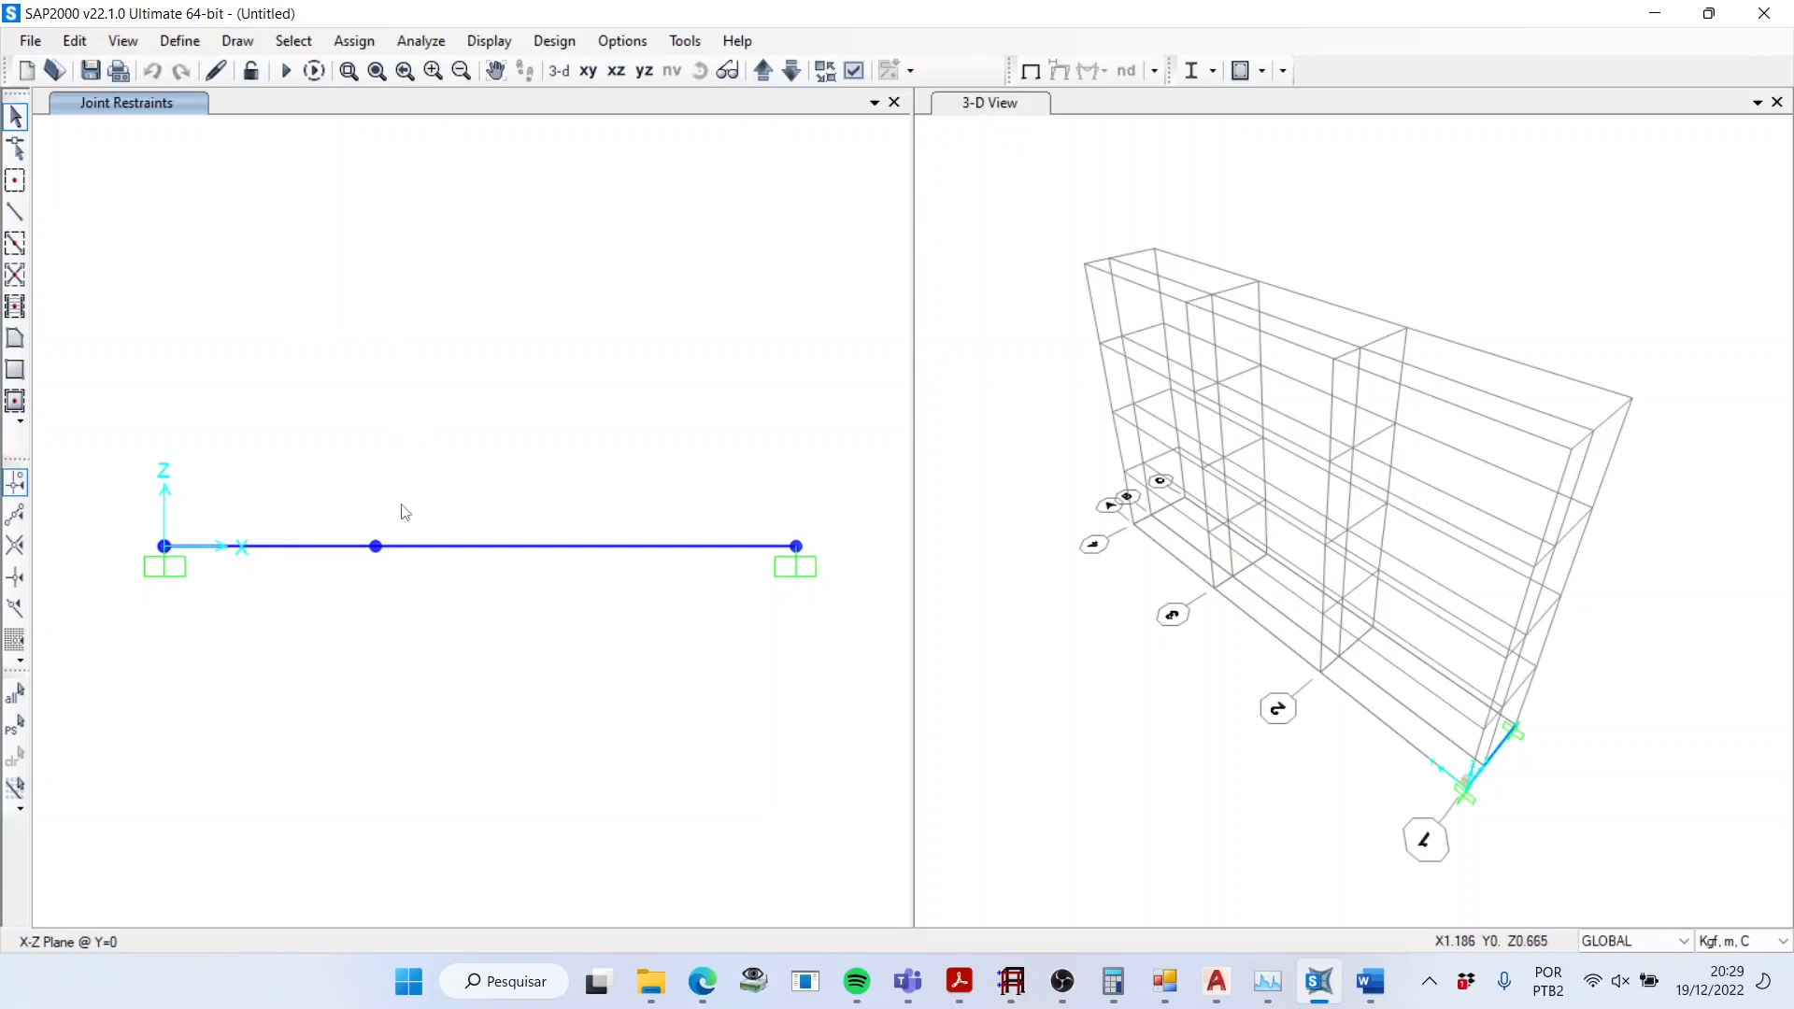
Step: Assign a Global Z force of -8000 kgf in the DEAD load pattern to the beam's intermediate joint
left_click(378, 549)
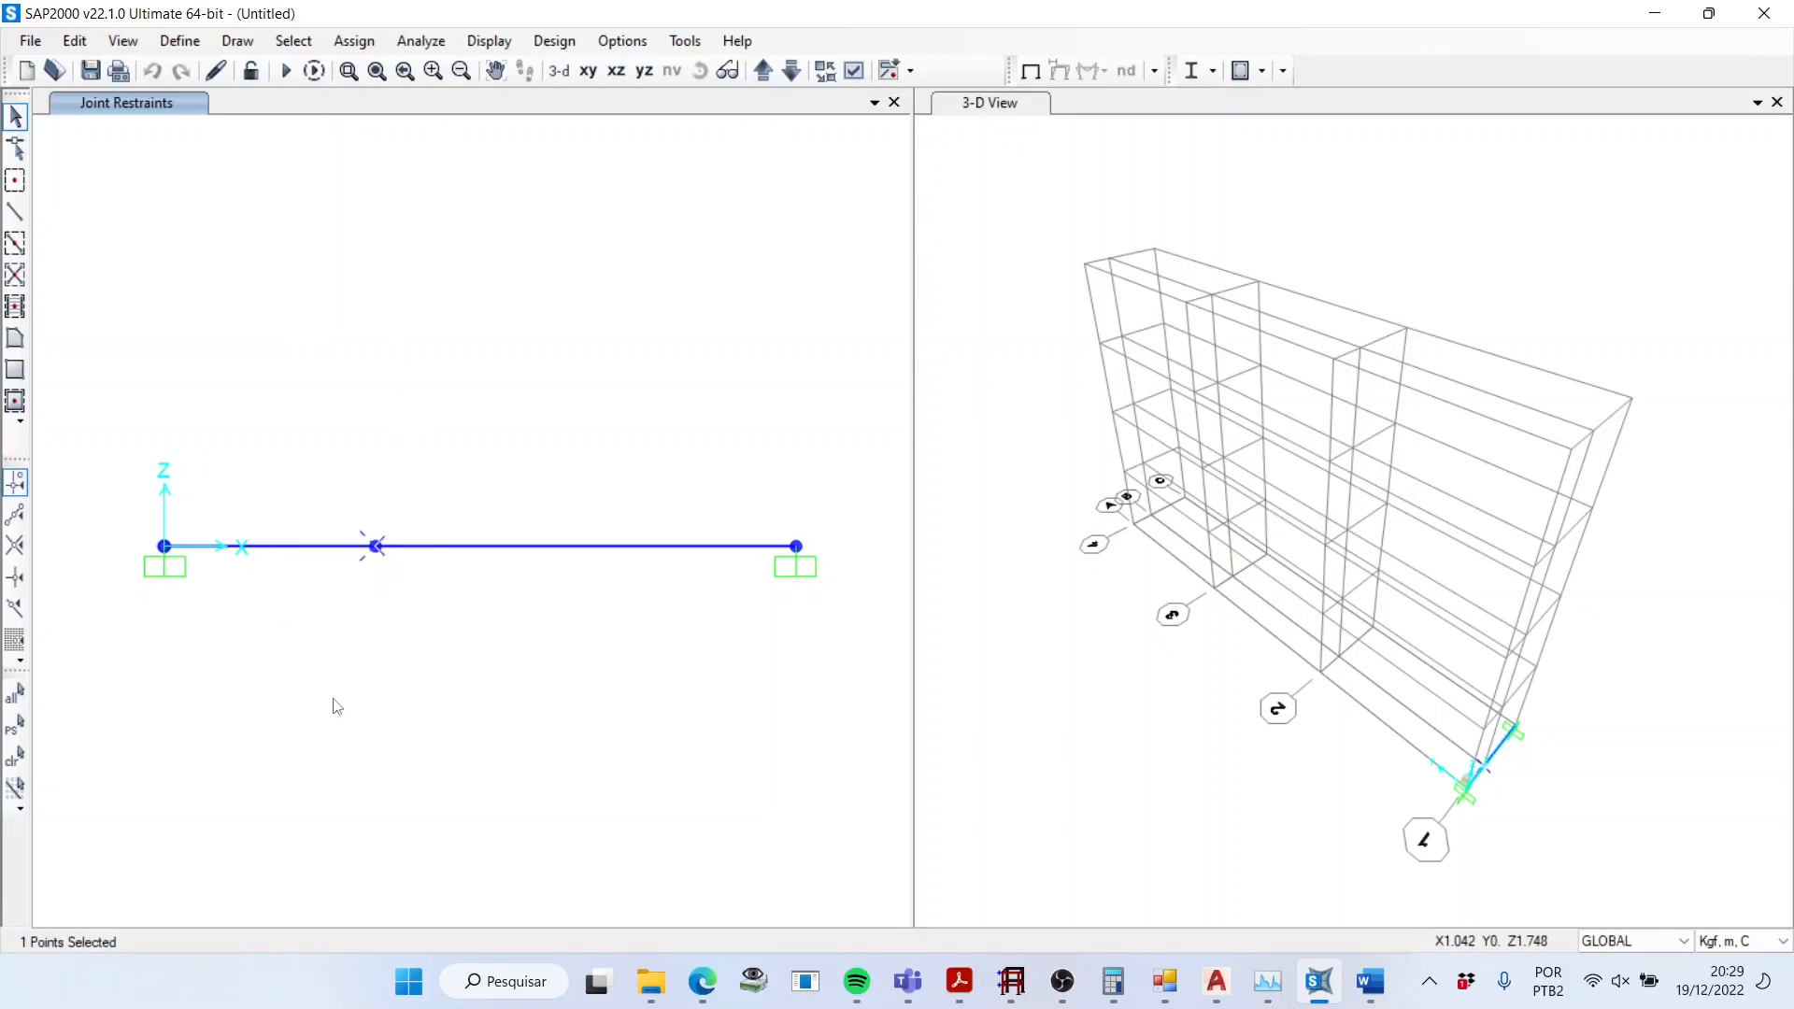
left_click(372, 43)
mouse_move(387, 63)
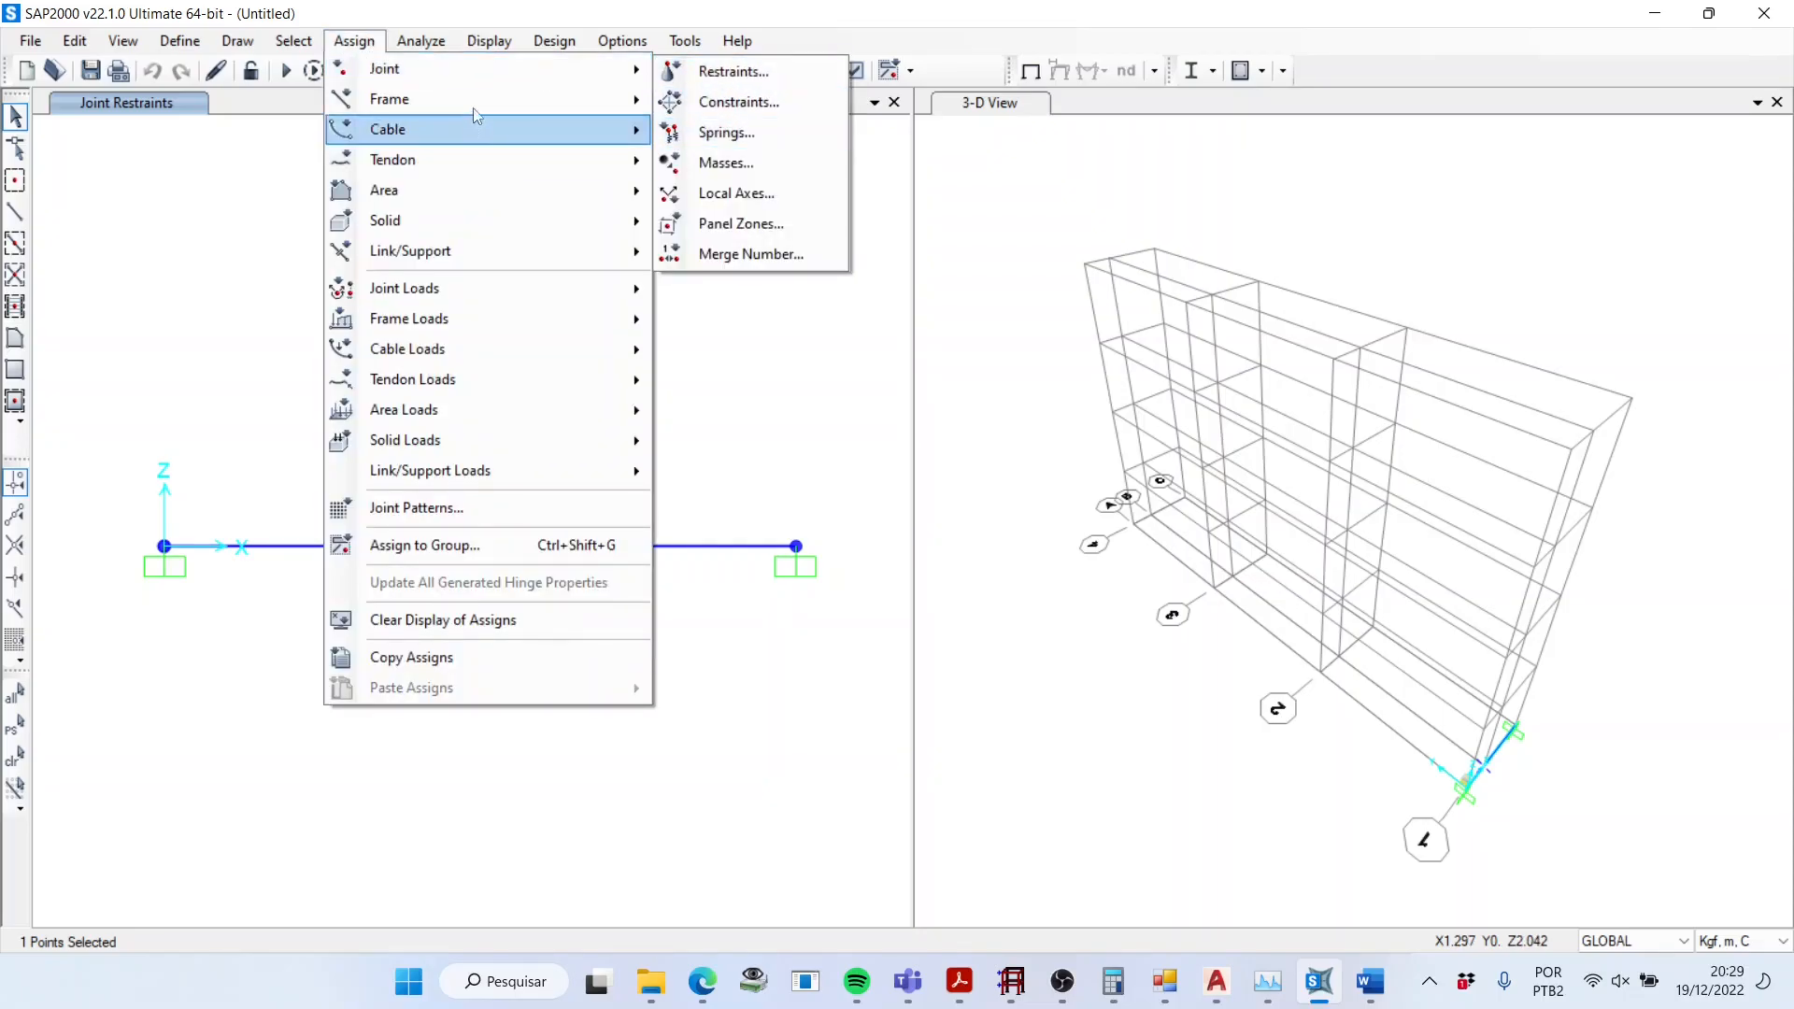
mouse_move(433, 299)
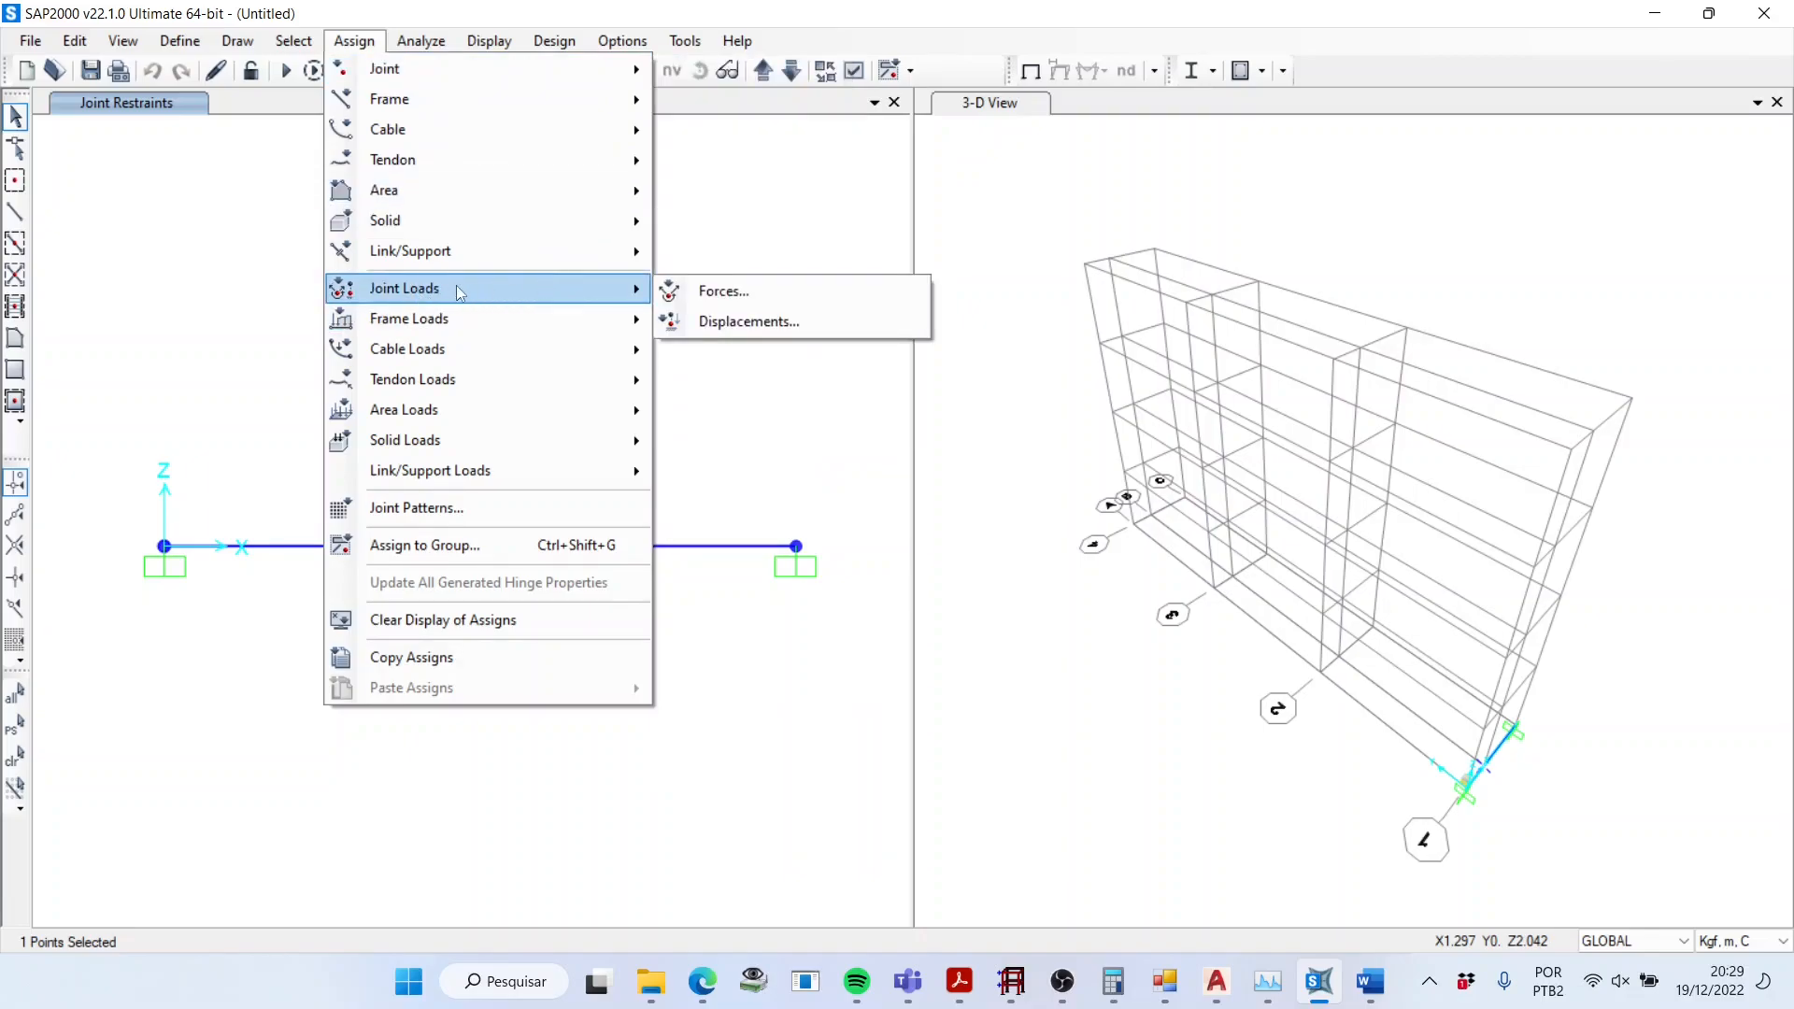
left_click(715, 292)
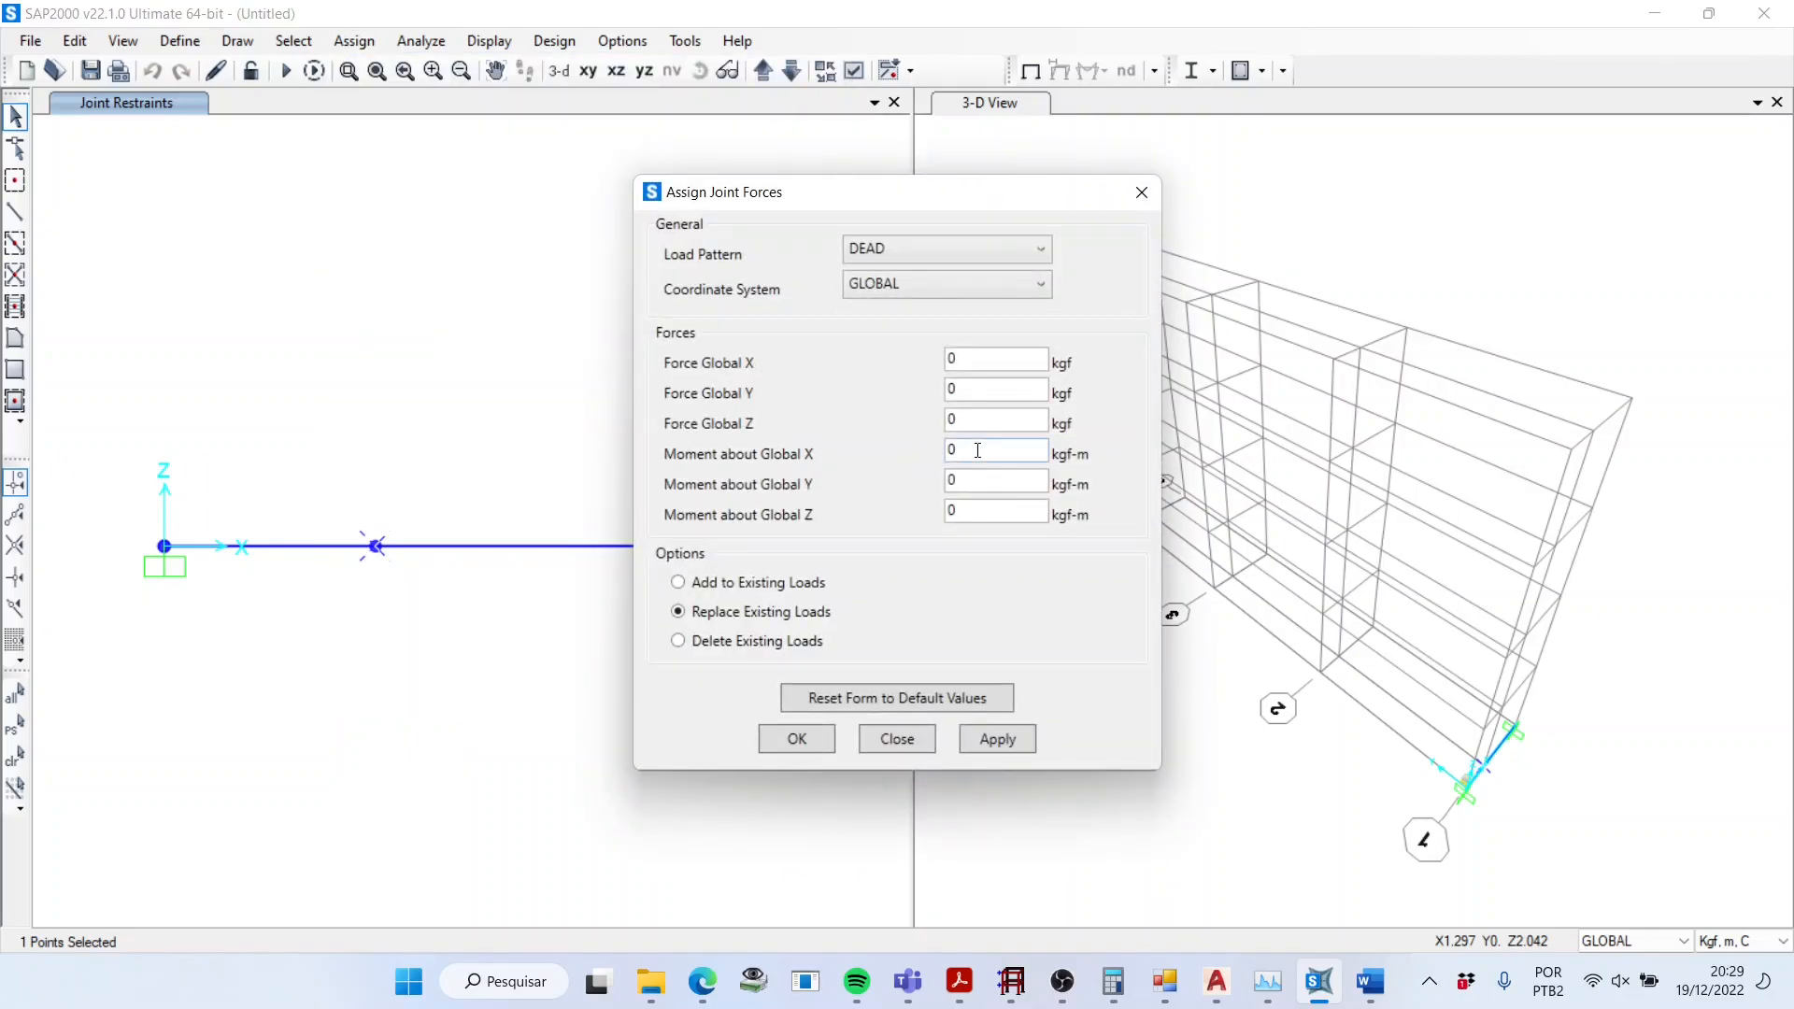
double_click(968, 426)
left_click(904, 249)
left_click(905, 247)
left_click(979, 427)
type("-8000")
left_click(794, 743)
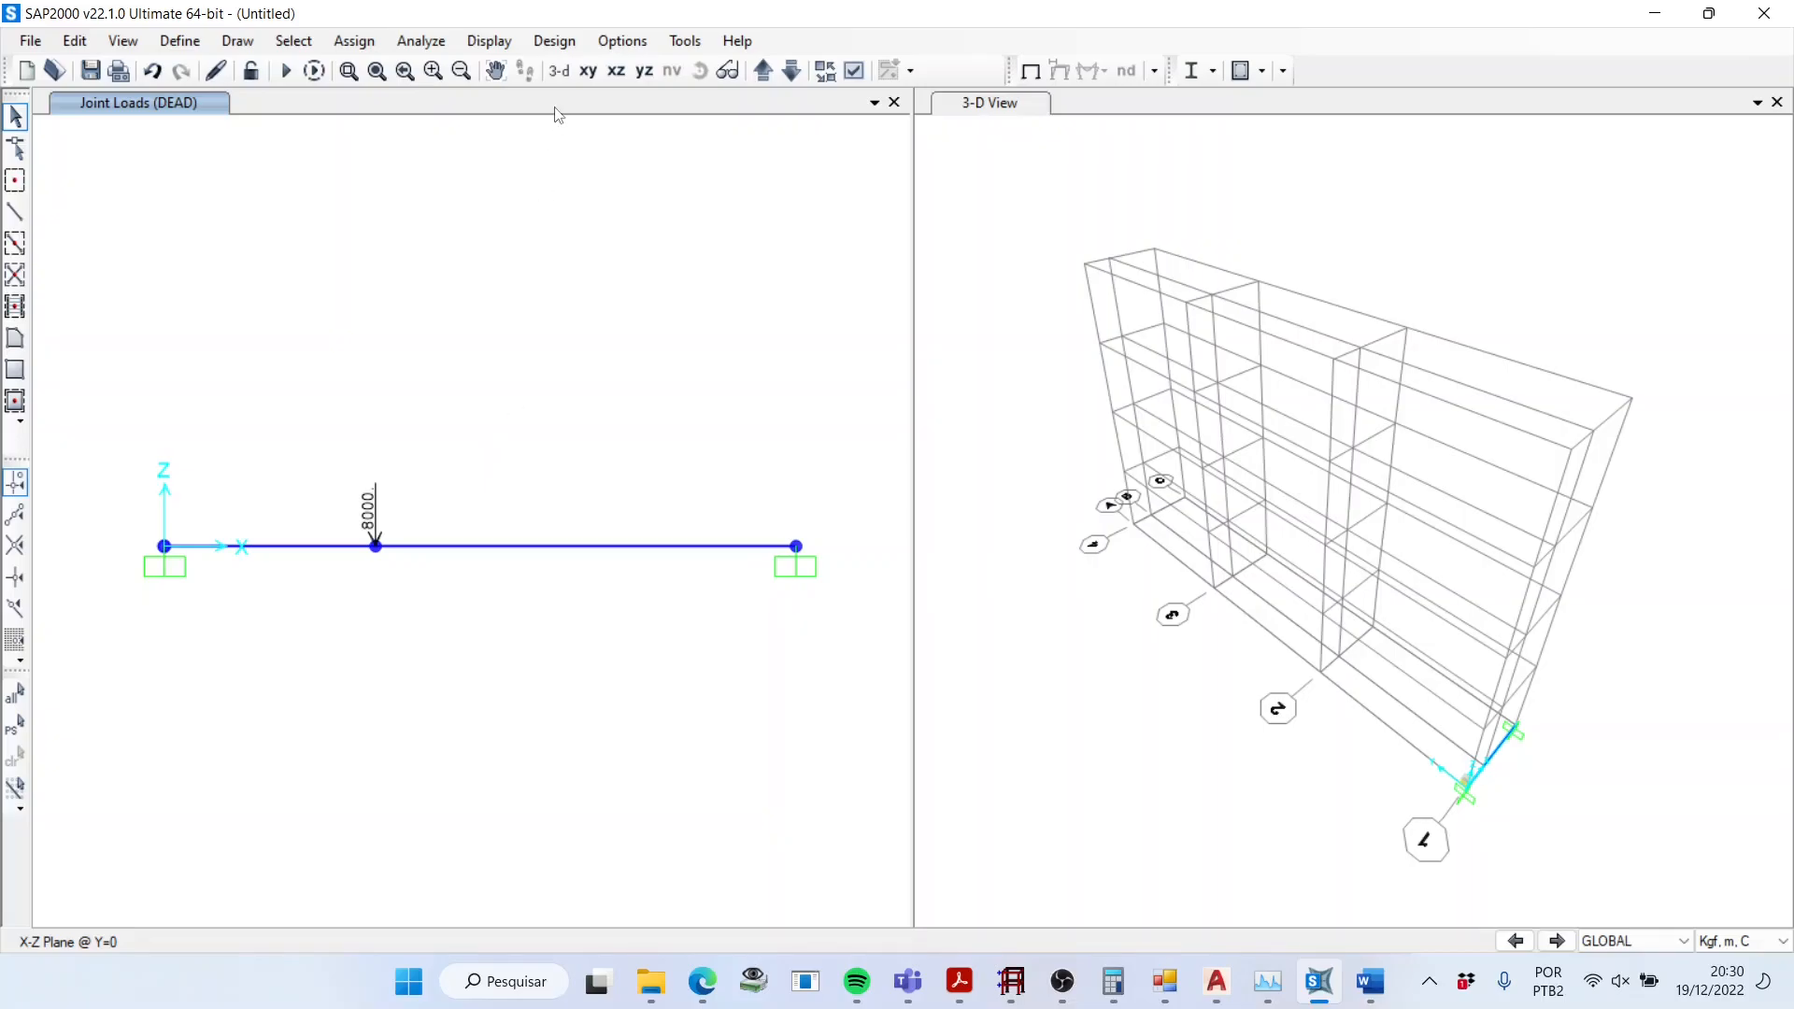
Step: Set the MODAL load case to Do Not Run and start the analysis with only the DEAD case
left_click(441, 43)
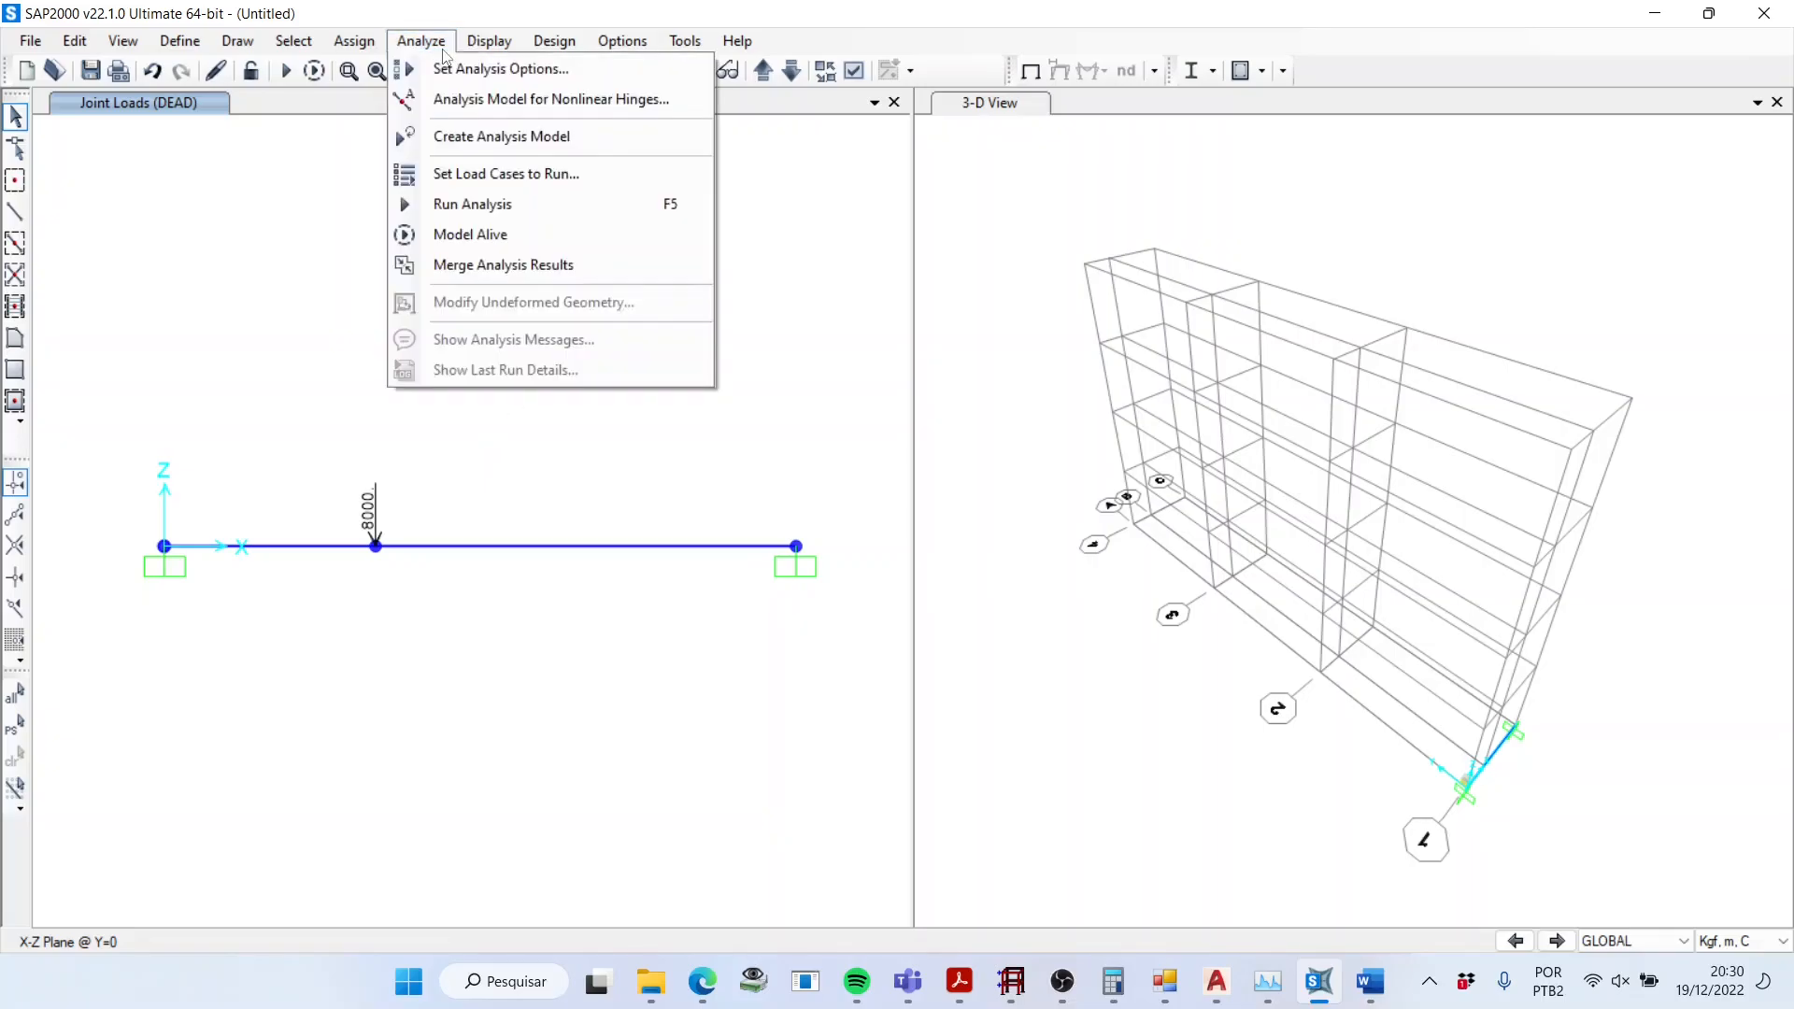
left_click(495, 205)
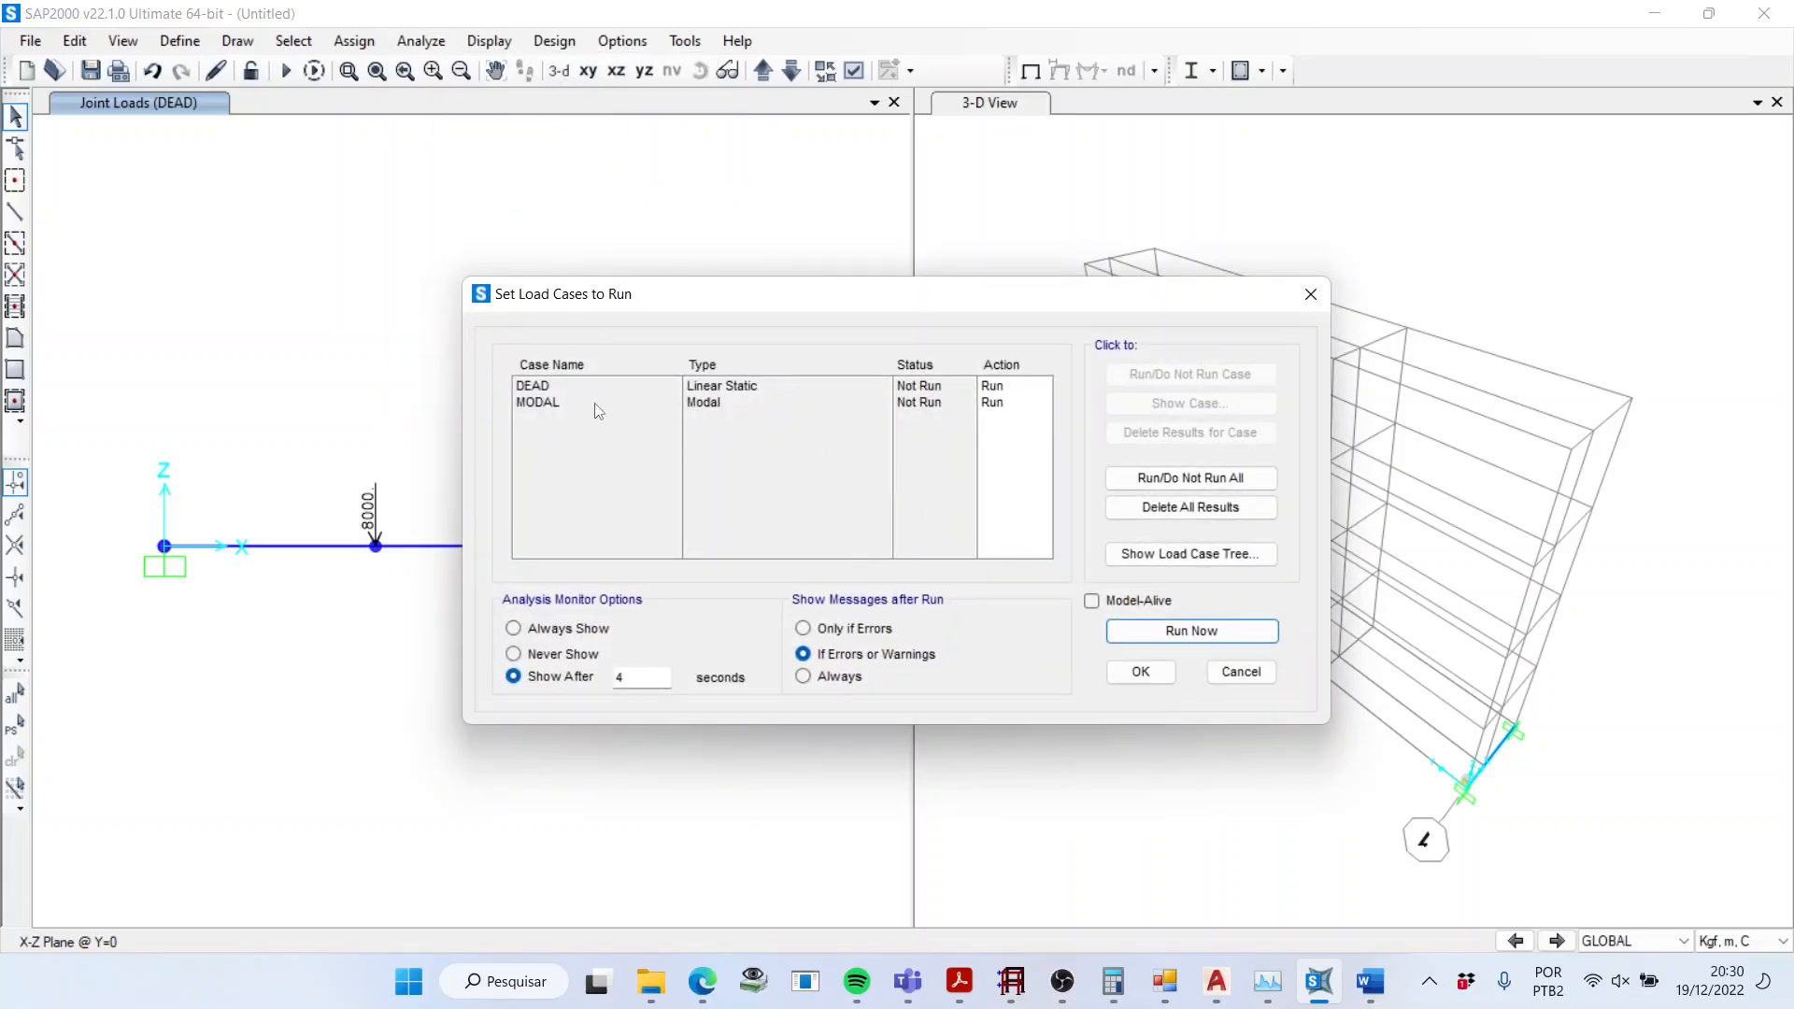
left_click(710, 404)
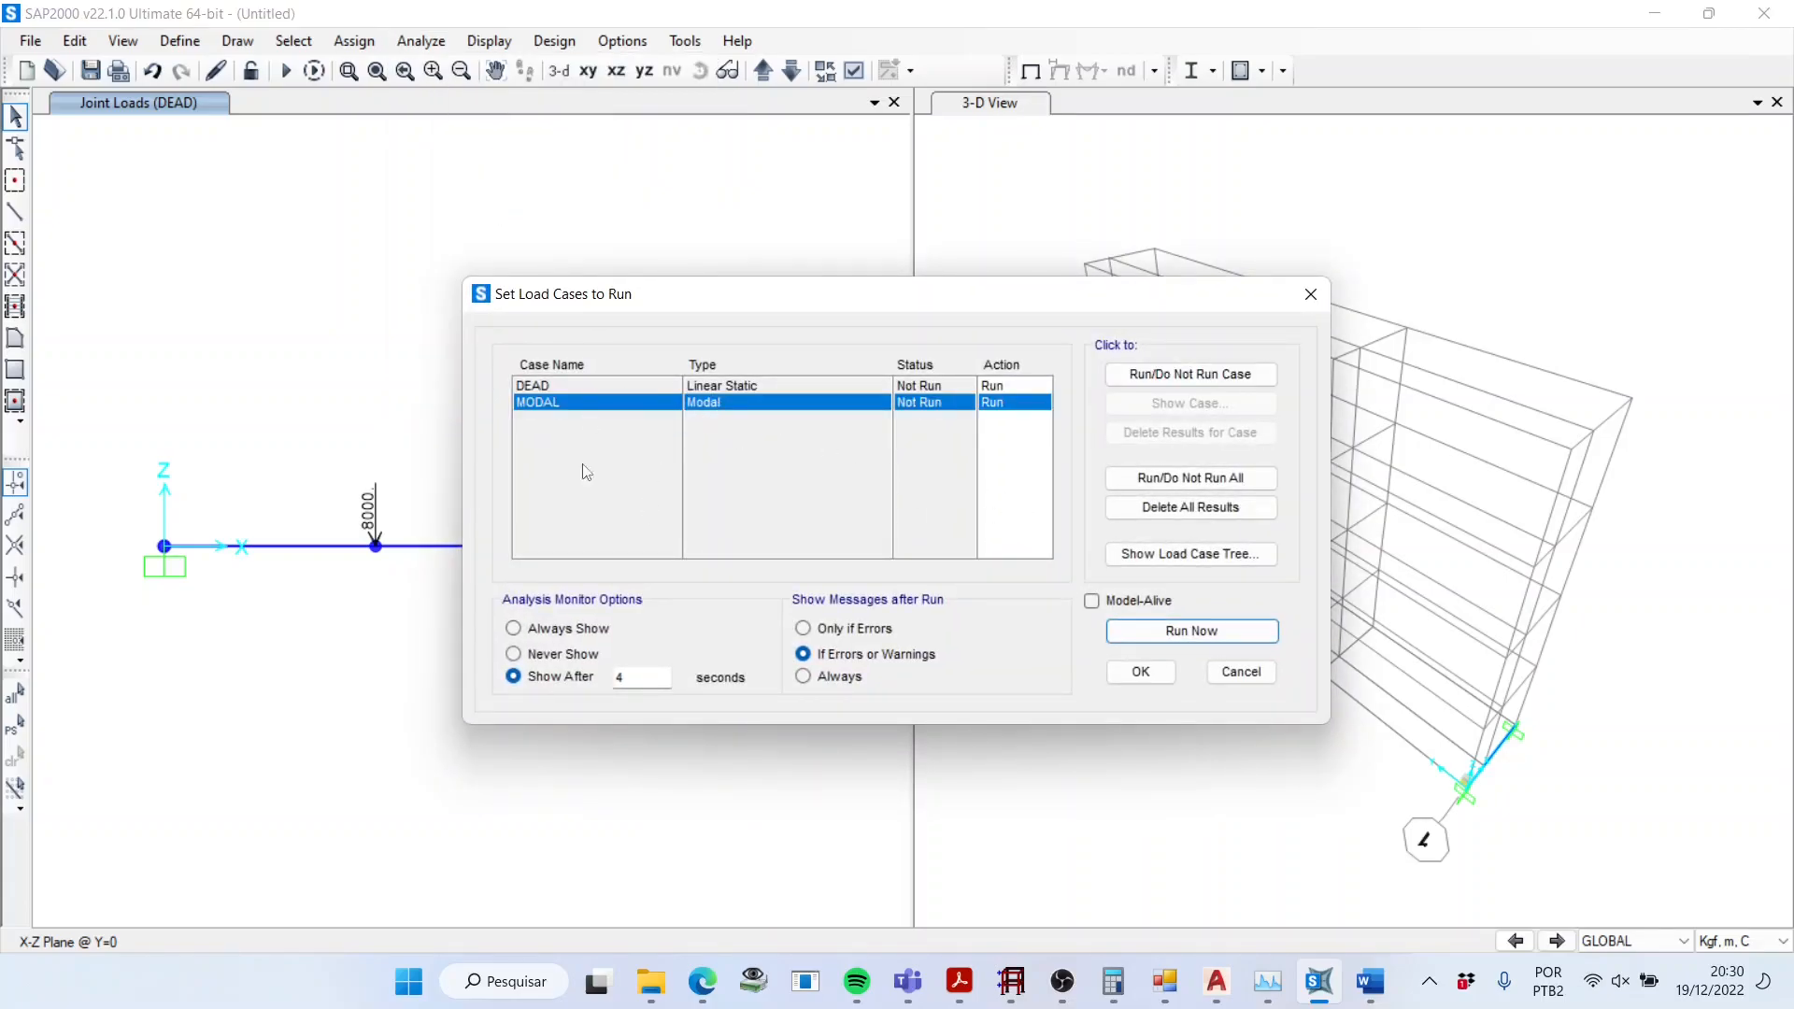
left_click(1234, 386)
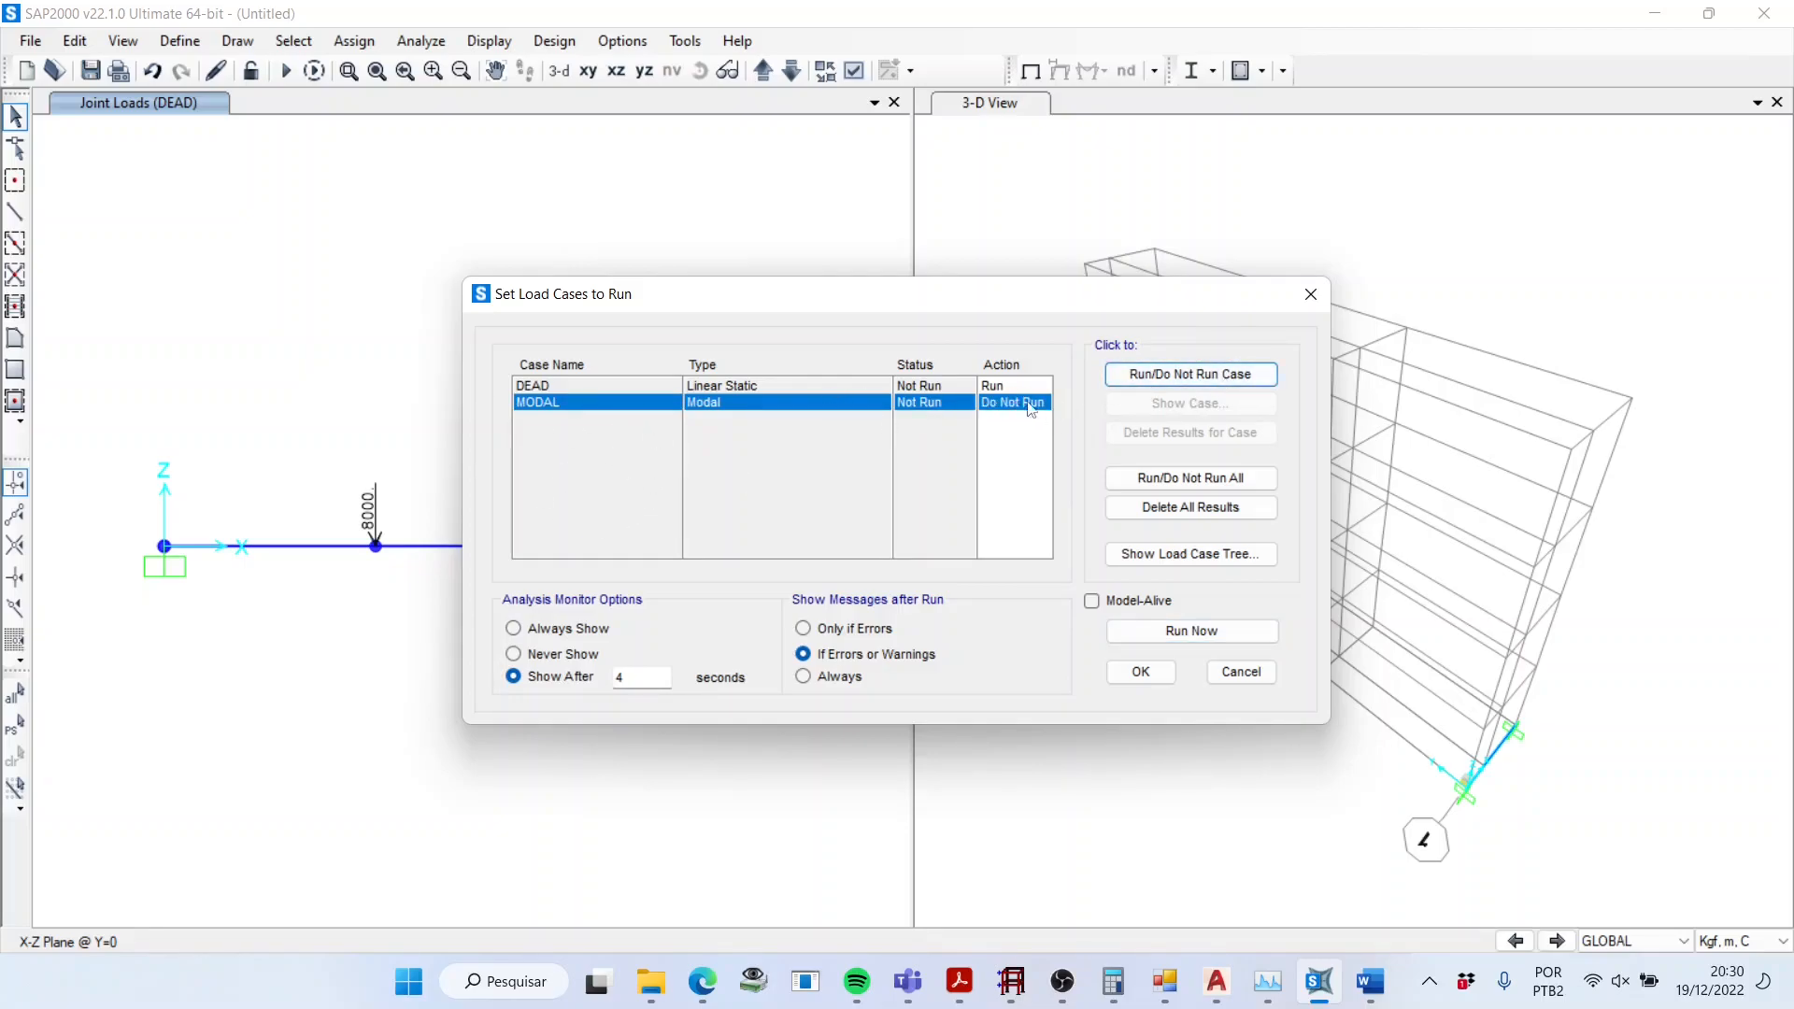
left_click(1213, 634)
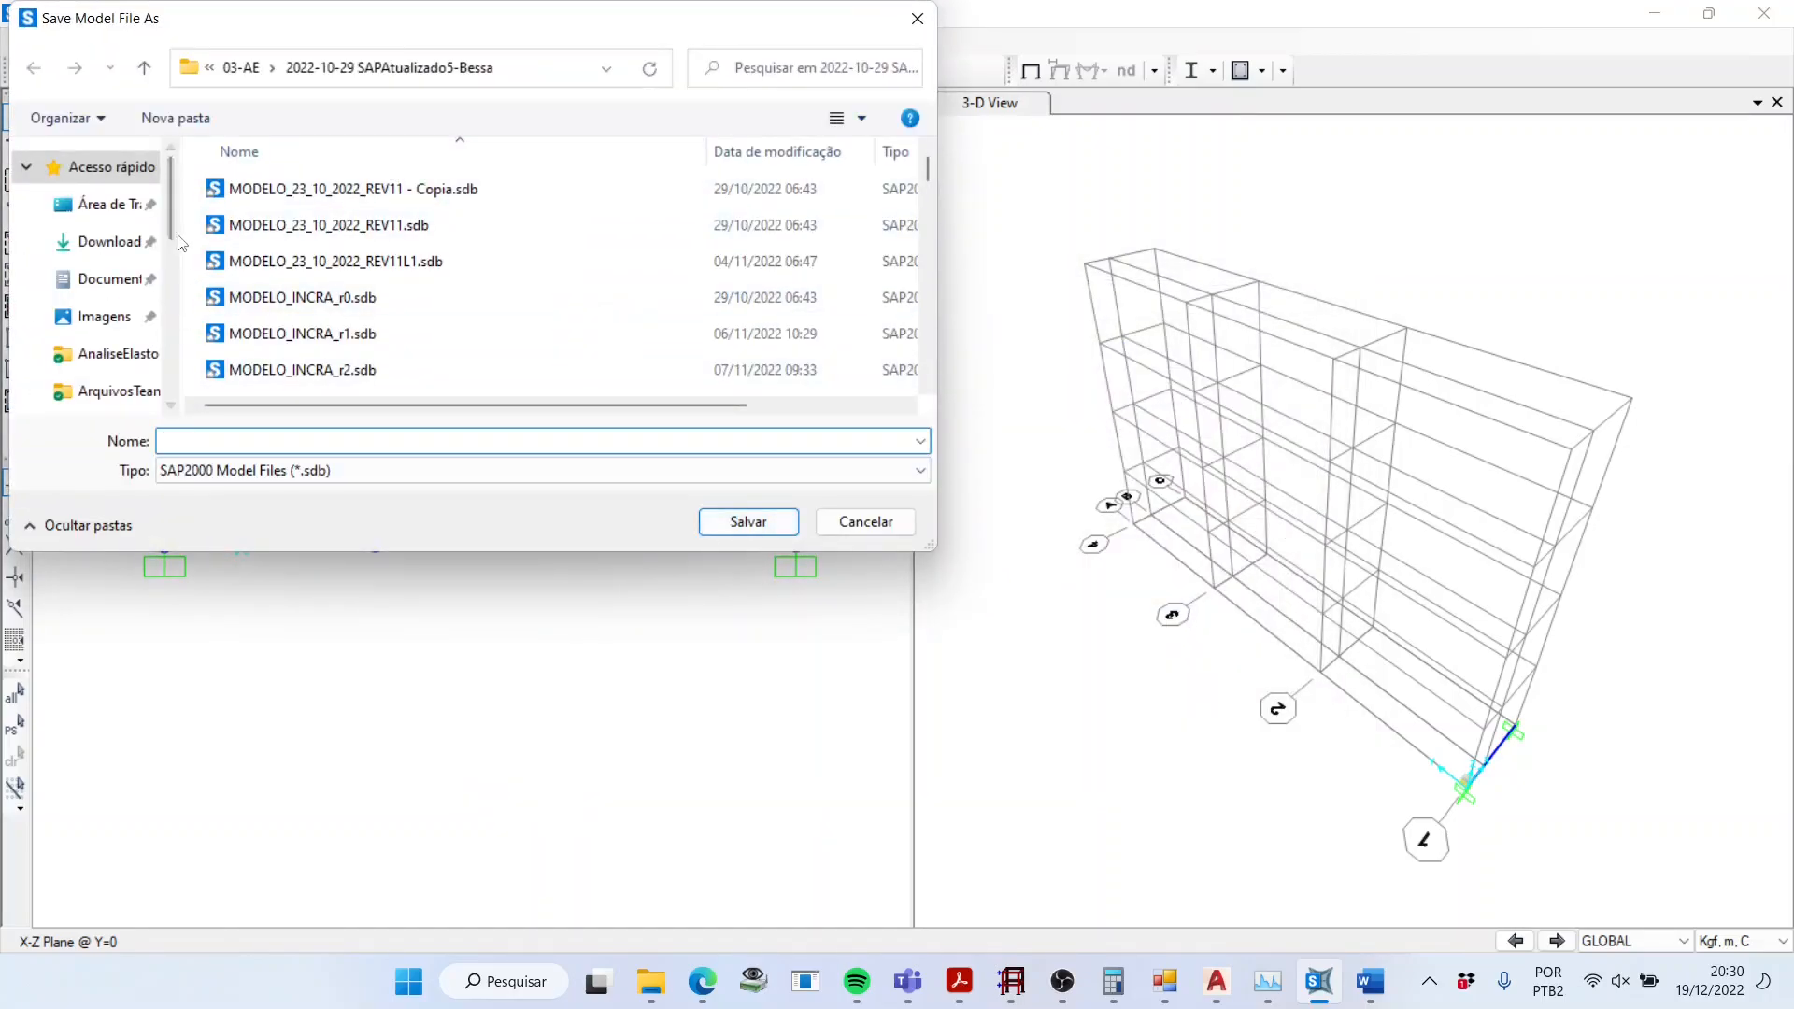
Step: Save the model as Exemplo71 in the ArquivosTeams folder so the analysis runs
scroll(87, 280, "down", 2)
left_click(87, 280)
left_click(373, 441)
type("Exempl")
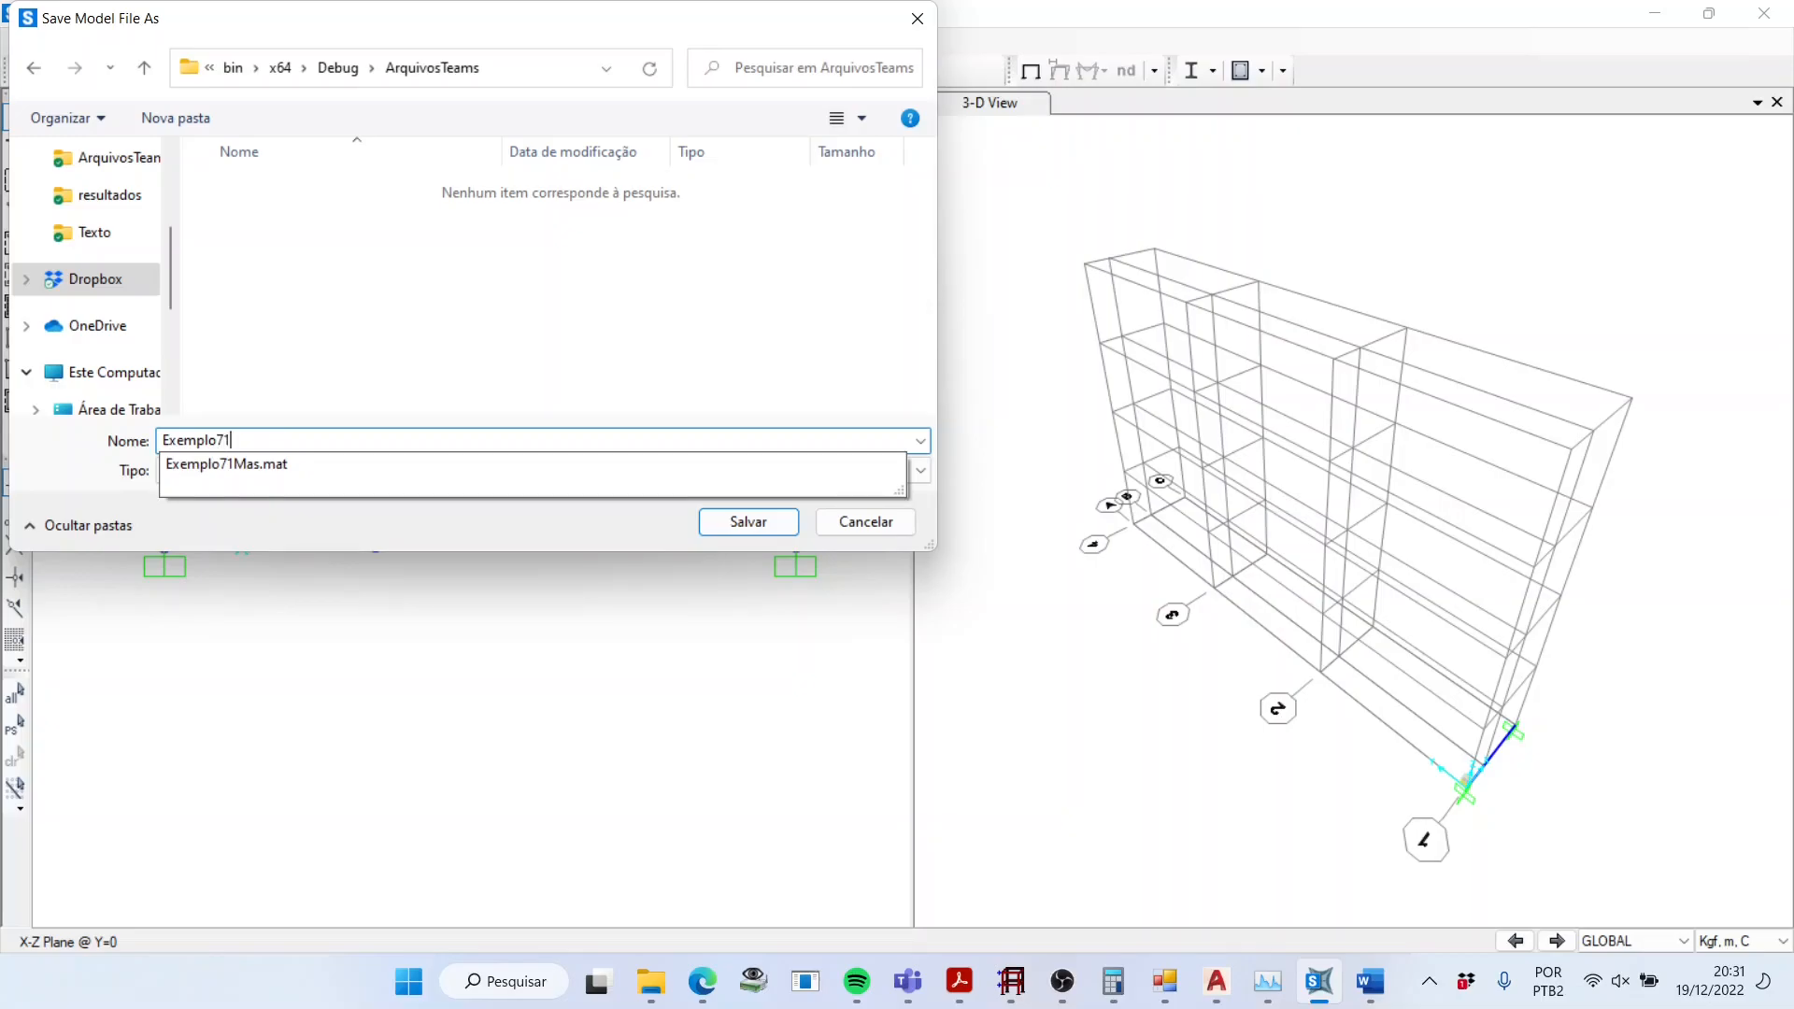
type("o71")
left_click(764, 529)
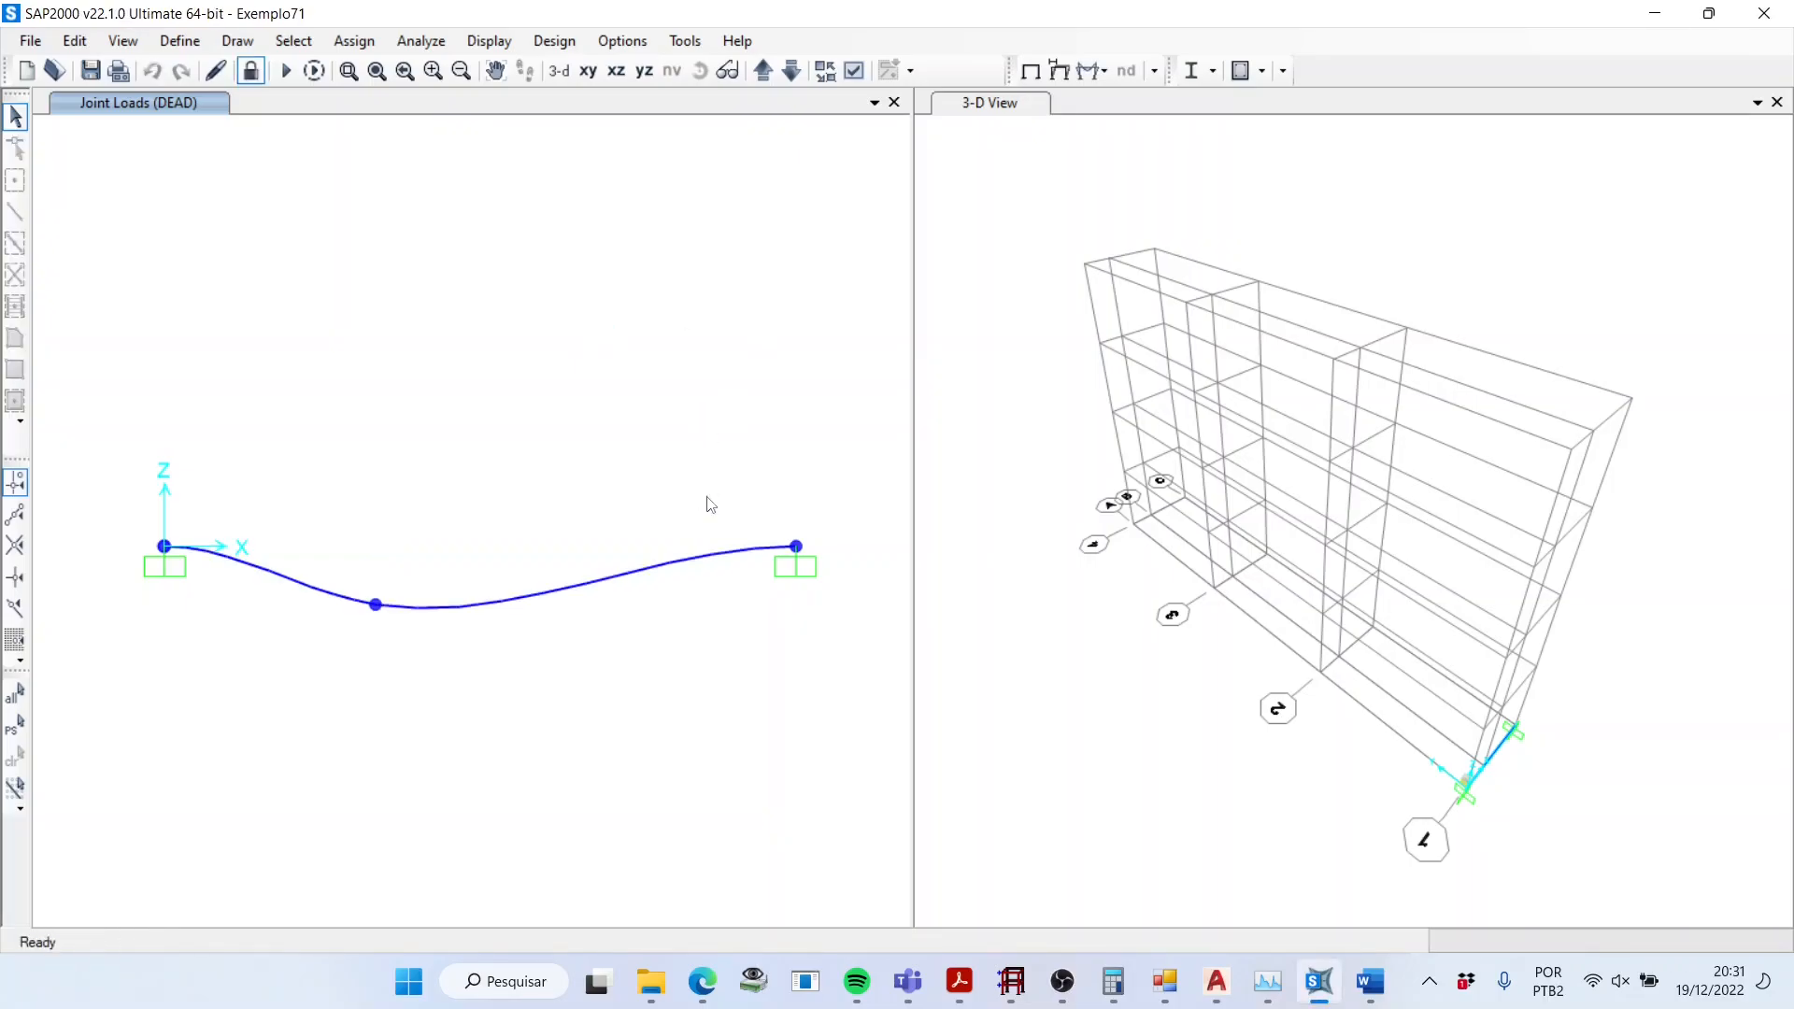
Step: Review the analysis messages of the last run for errors and warnings, and close them
left_click(491, 41)
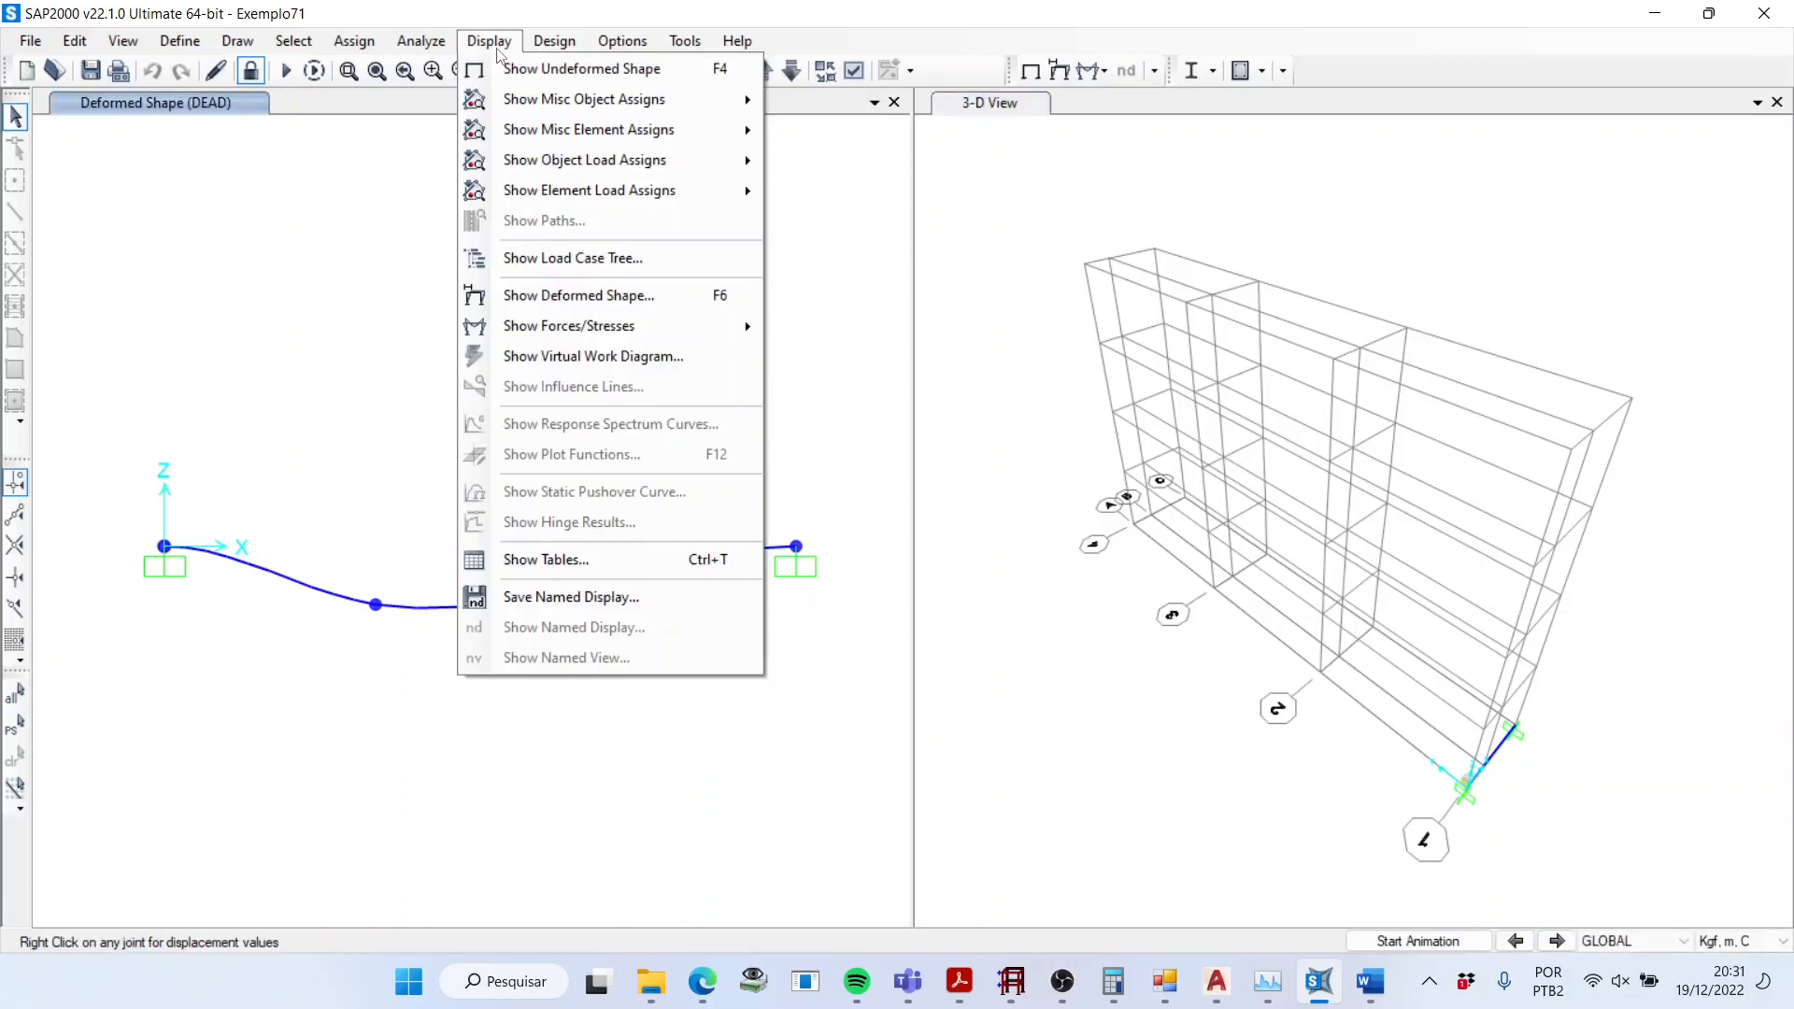
mouse_move(420, 41)
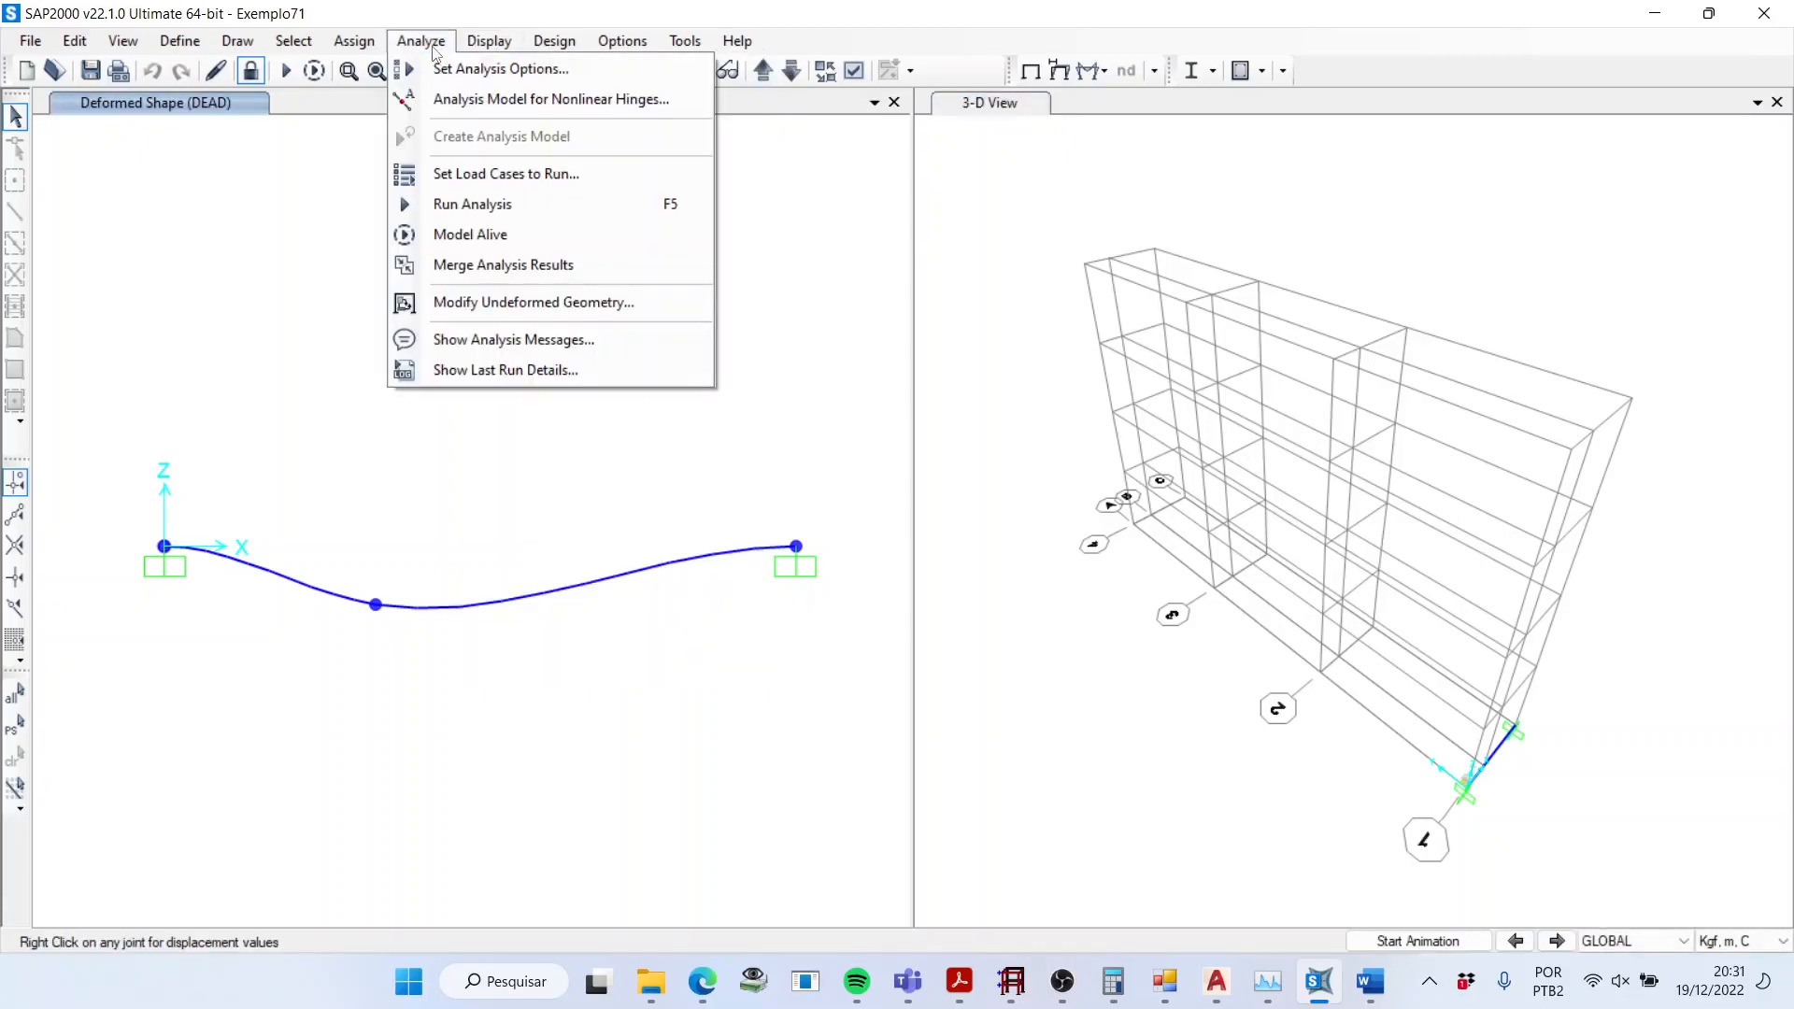
left_click(539, 343)
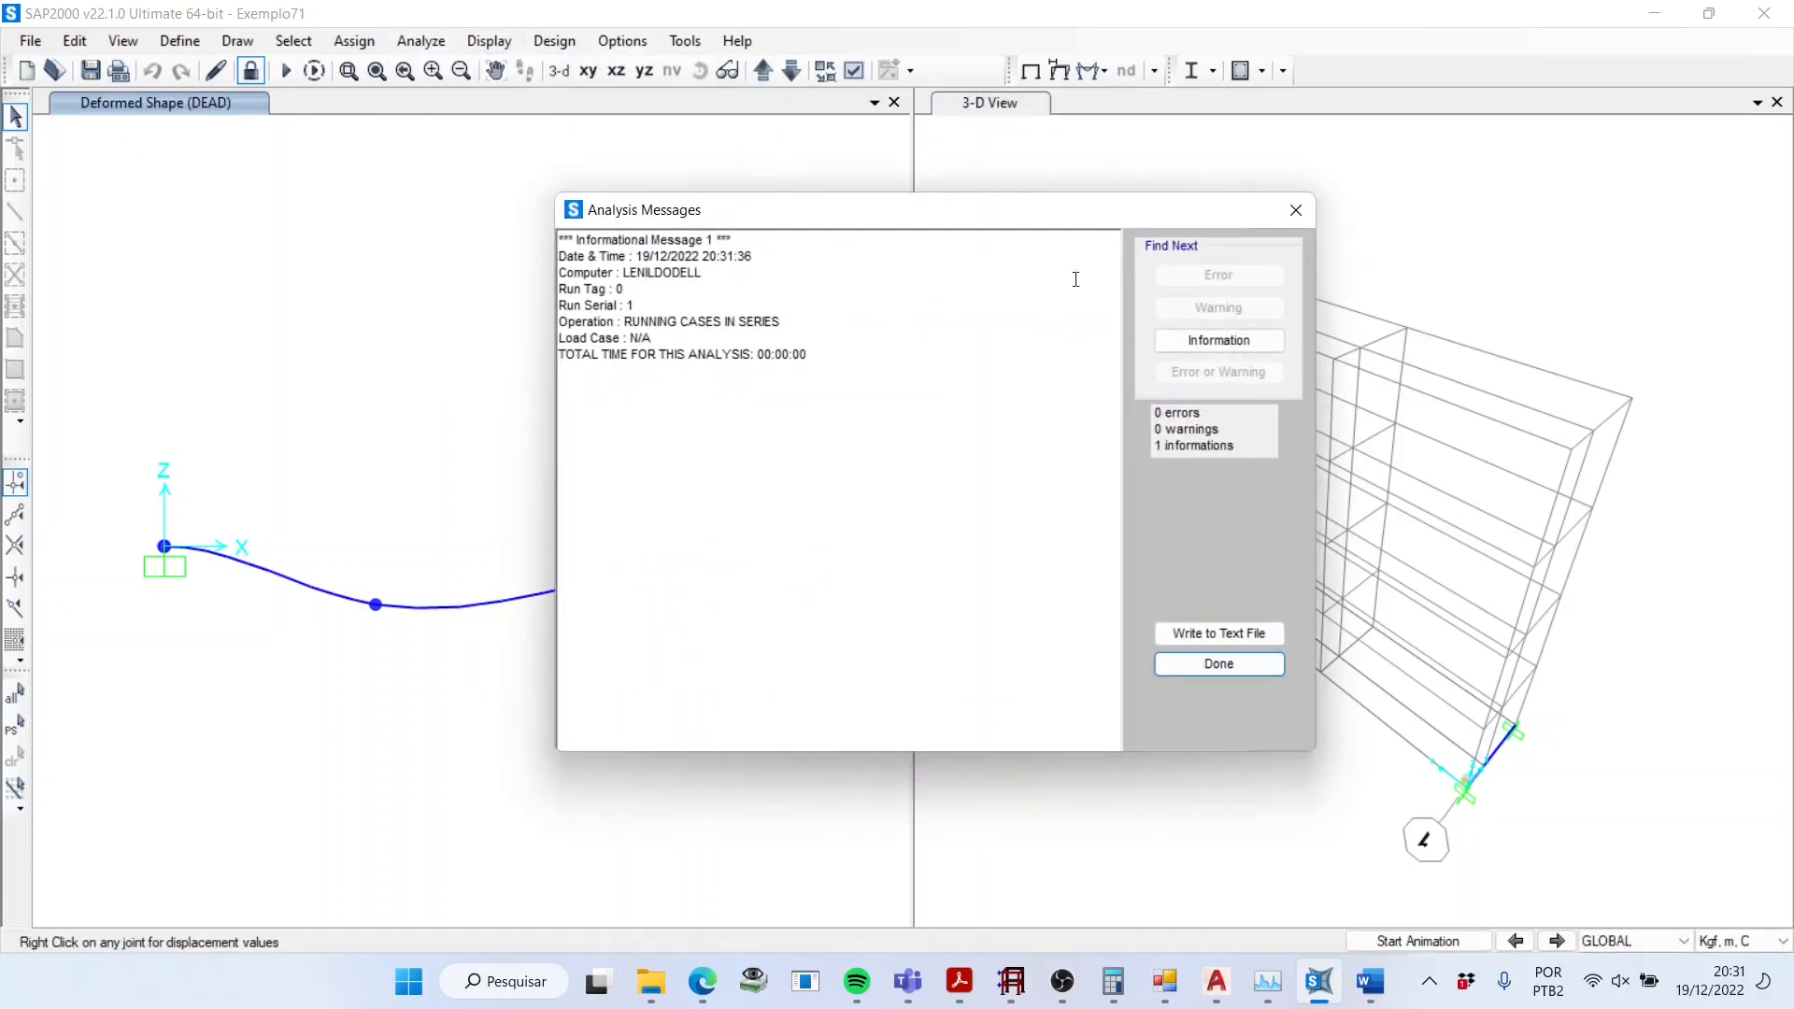
left_click(1295, 210)
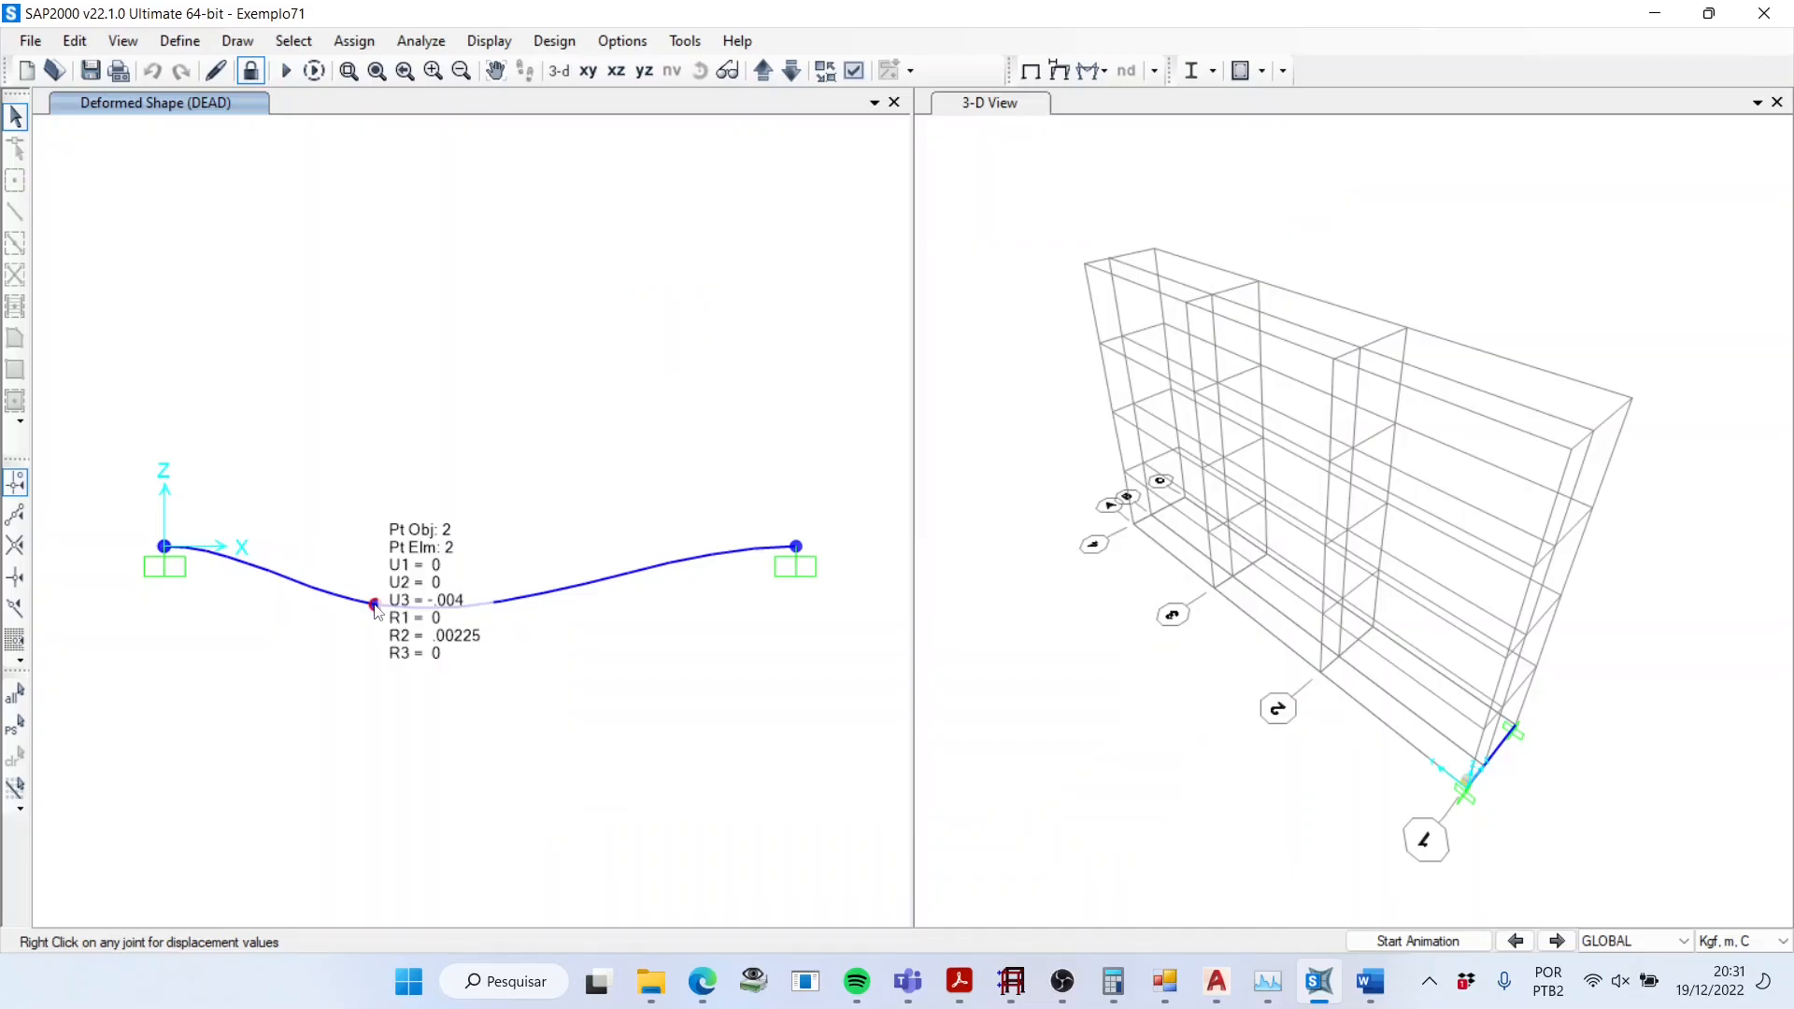
Step: Compare the loaded intermediate joint's displacements with the first-order elastic results in the Análise Plástica Limite e Elastoplástica de Pórticos Planos program
right_click(374, 605)
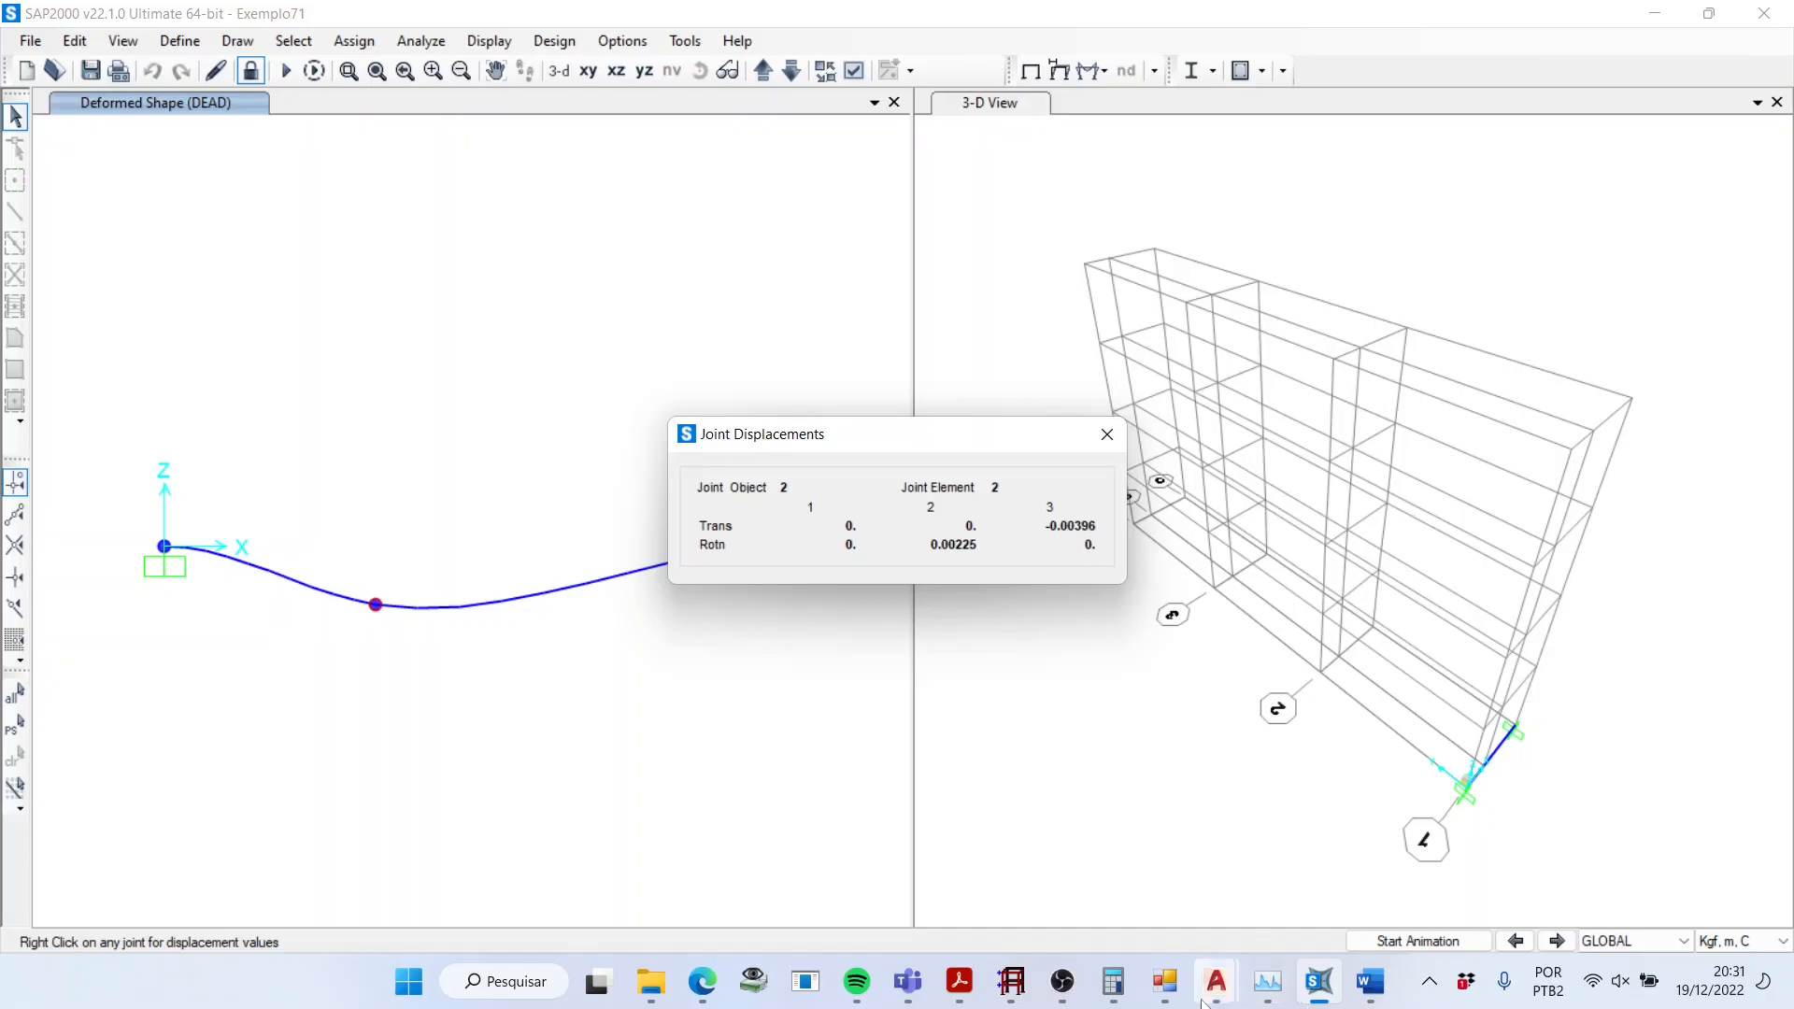
left_click(1164, 981)
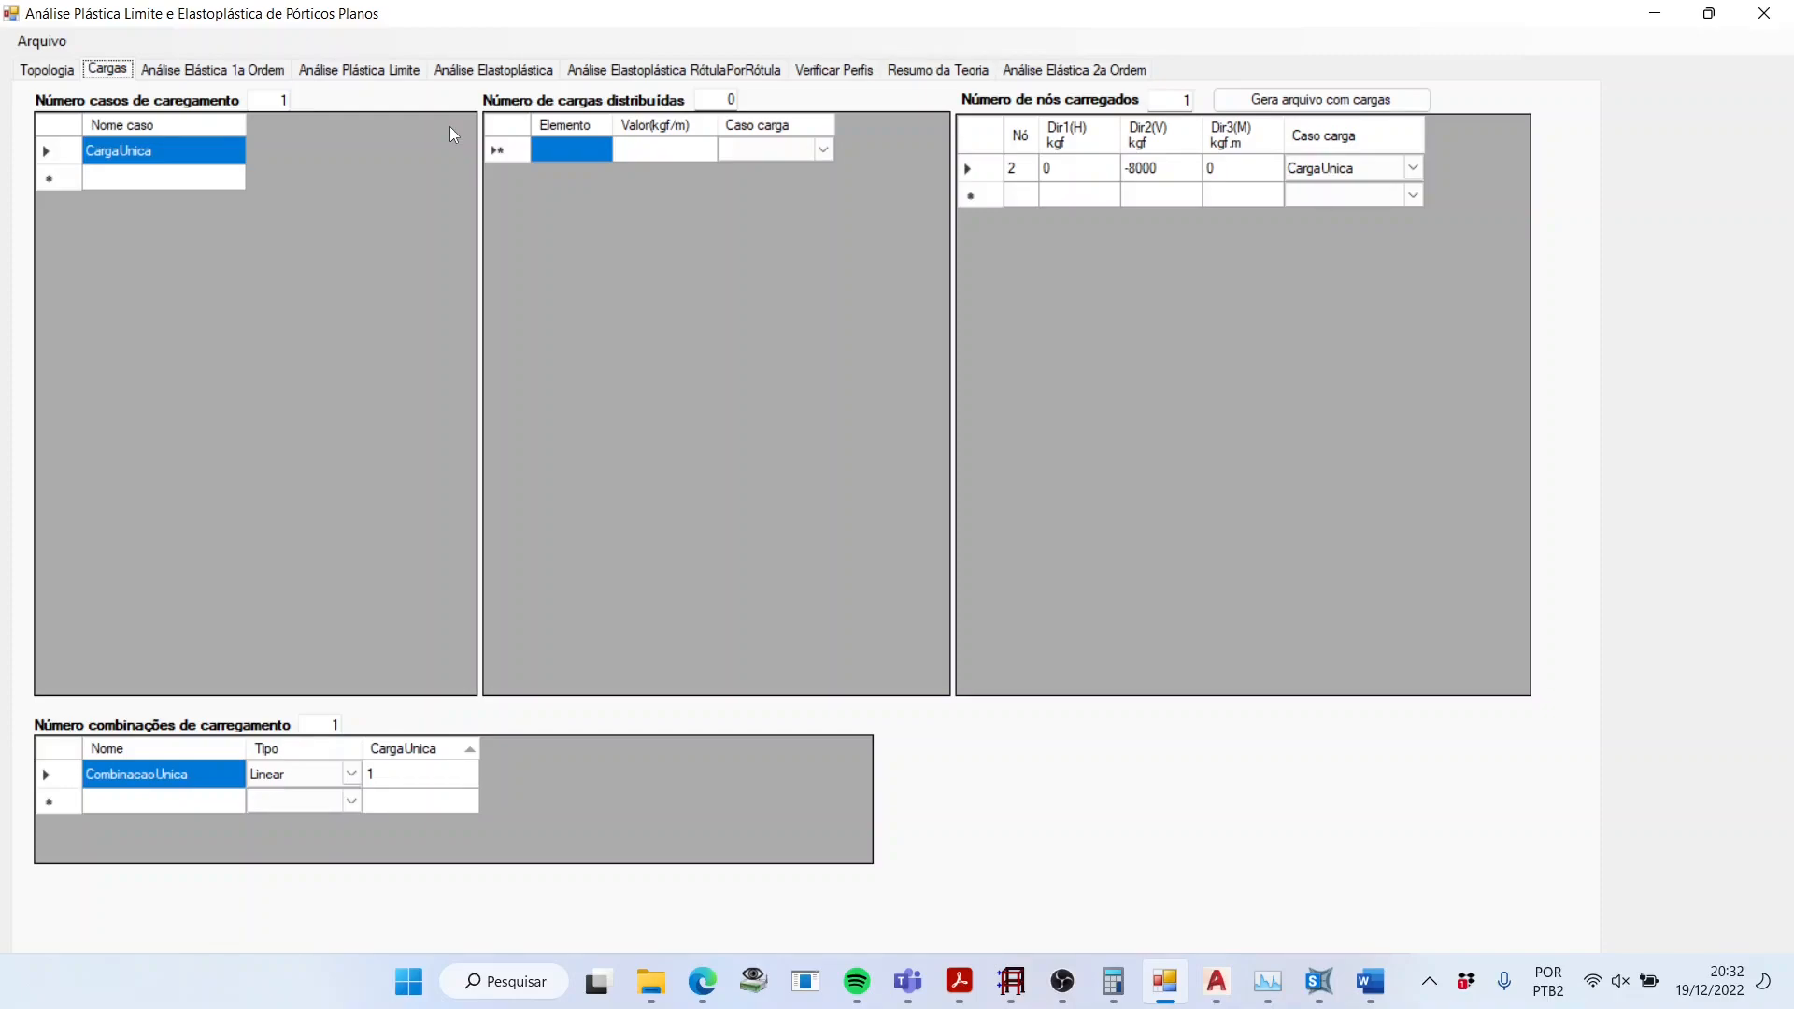
left_click(372, 72)
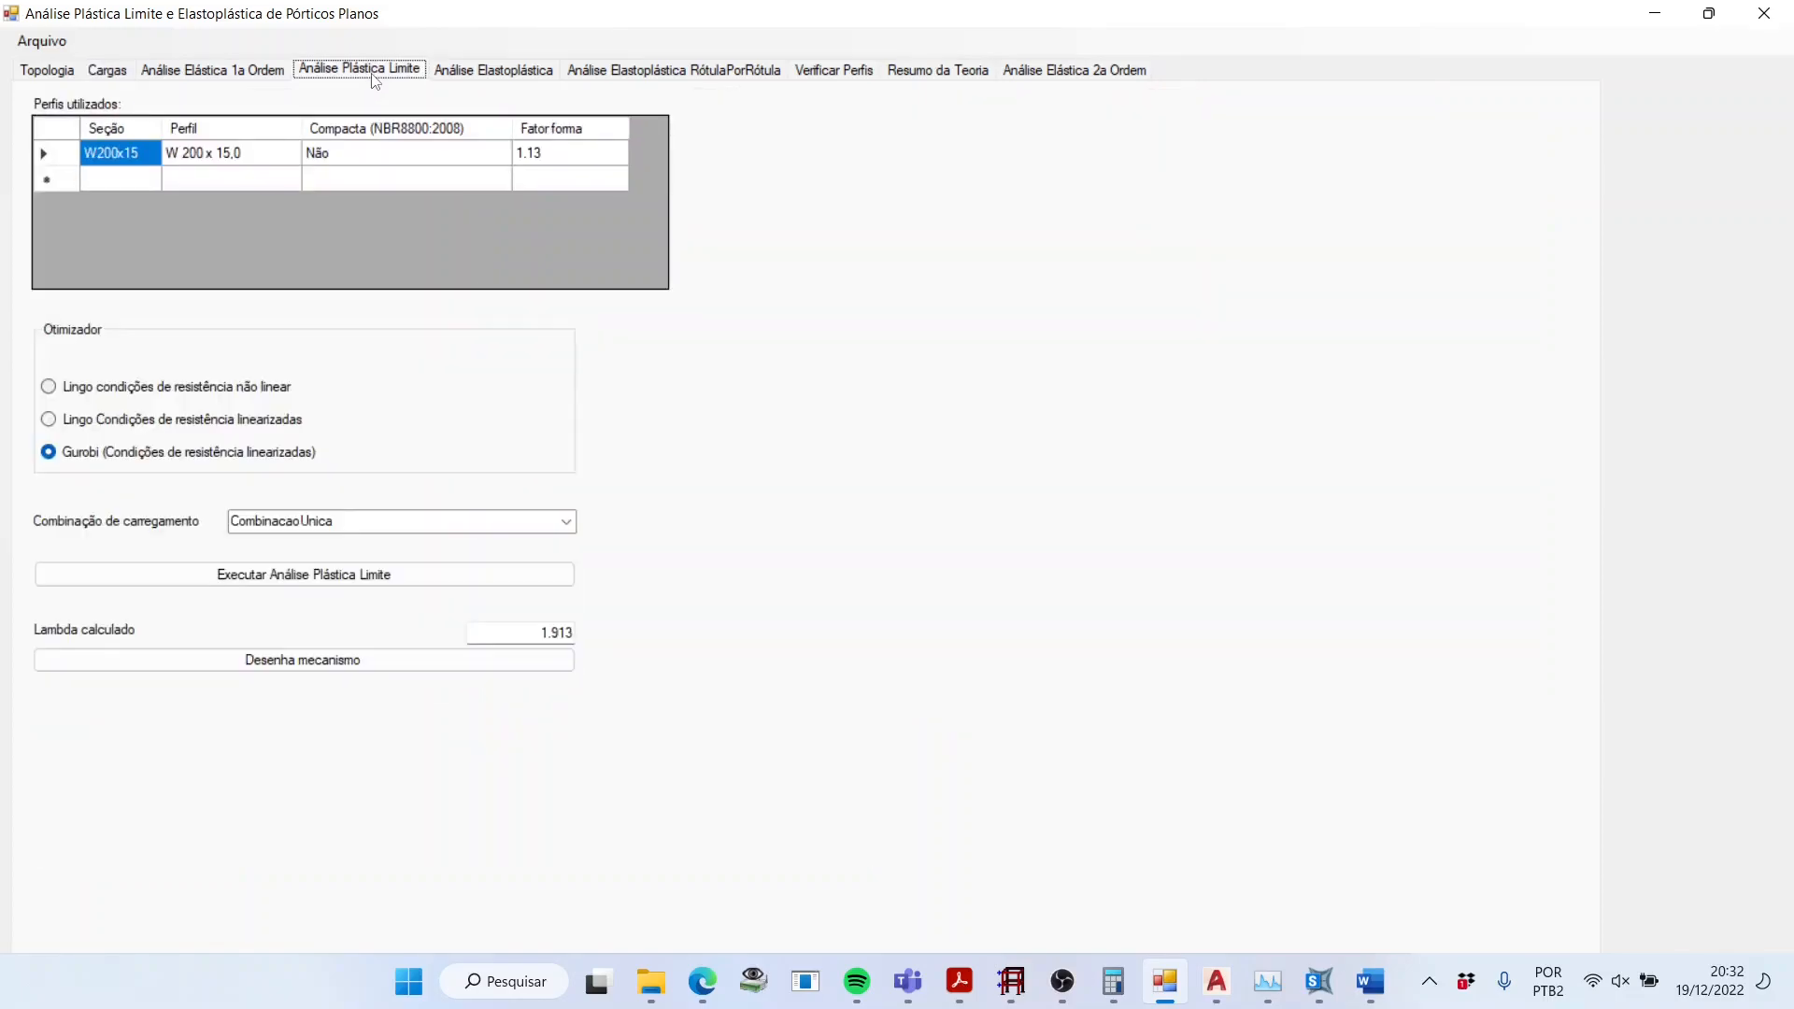
left_click(260, 76)
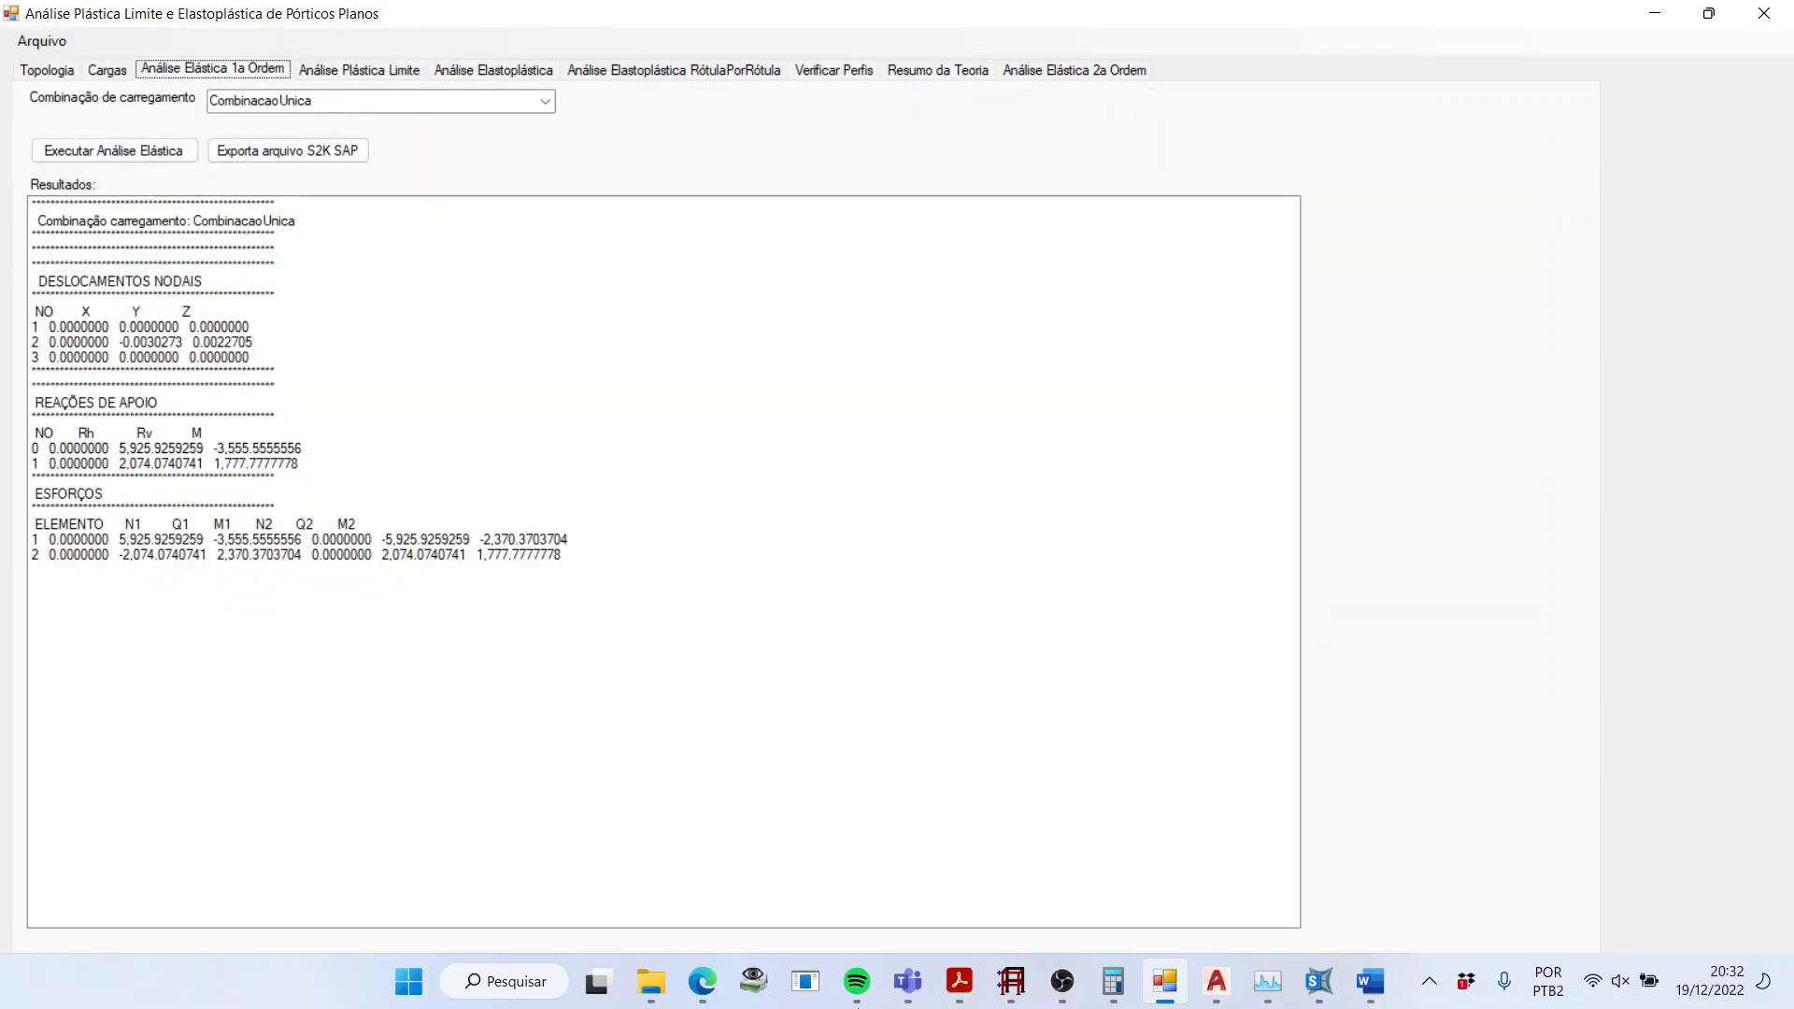
left_click(1317, 981)
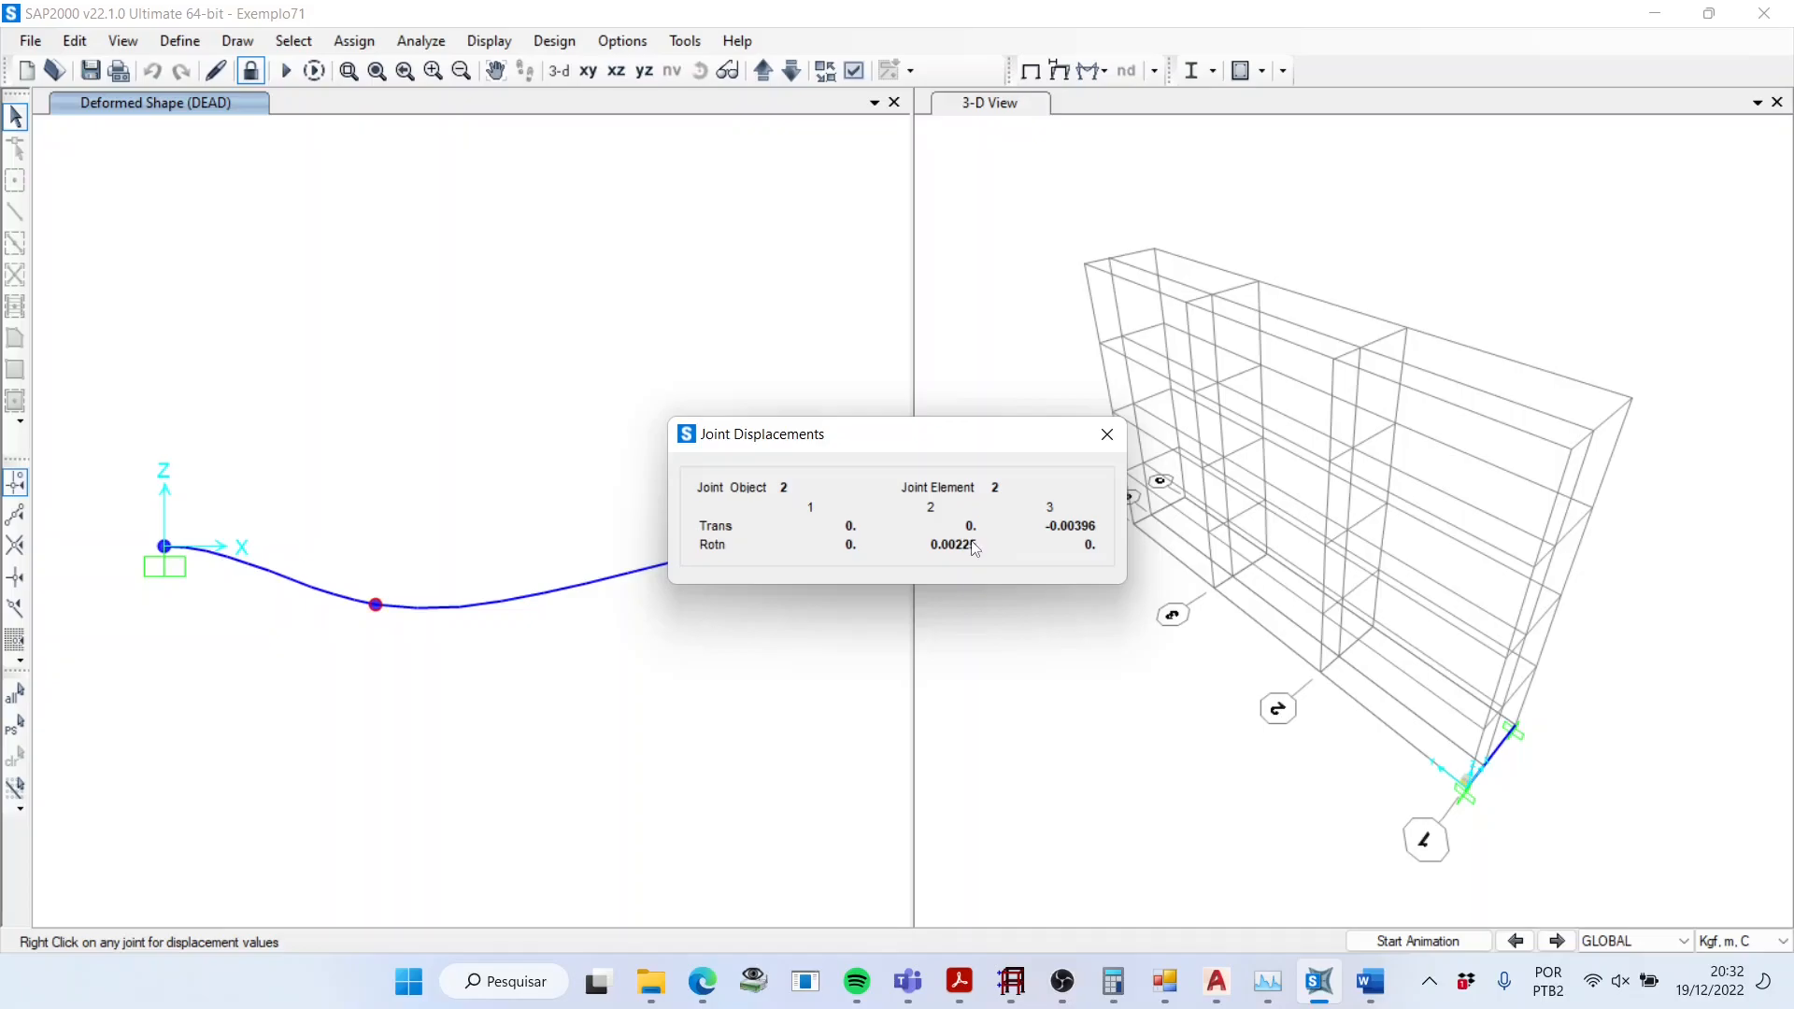
left_click(1107, 434)
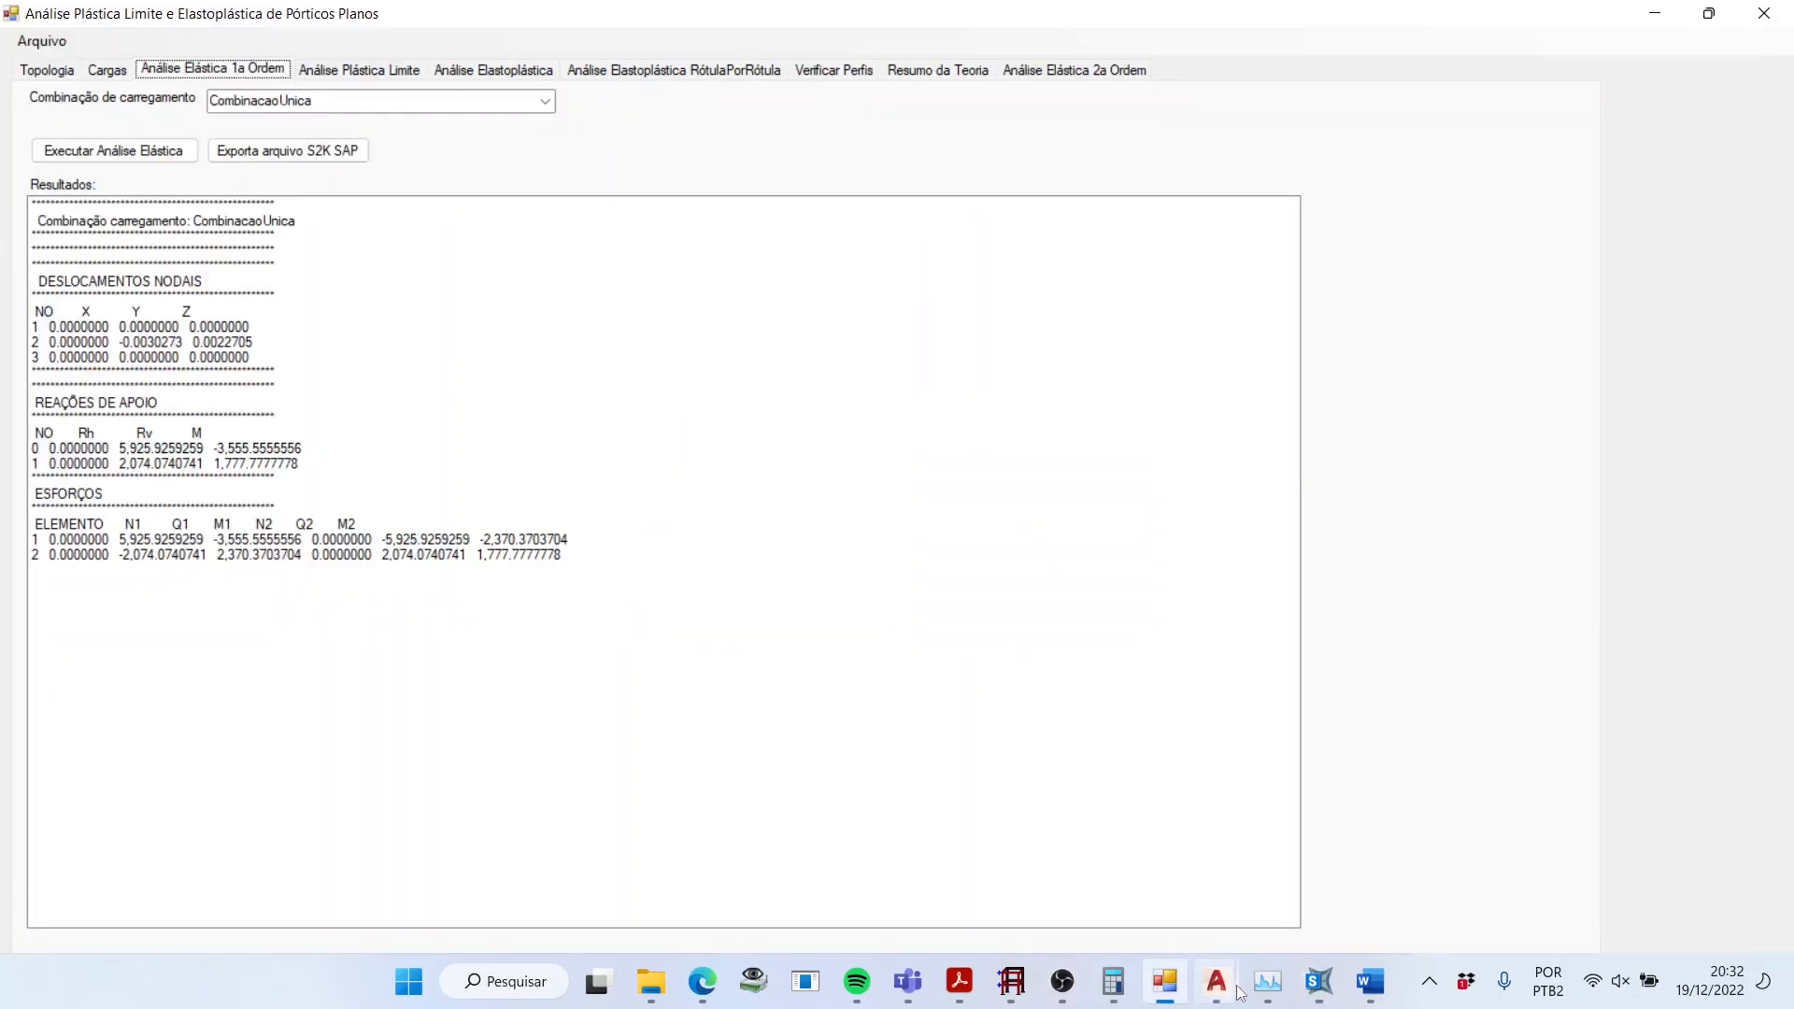
Step: Return to the Exemplo71 model in SAP2000 and save it
left_click(1317, 981)
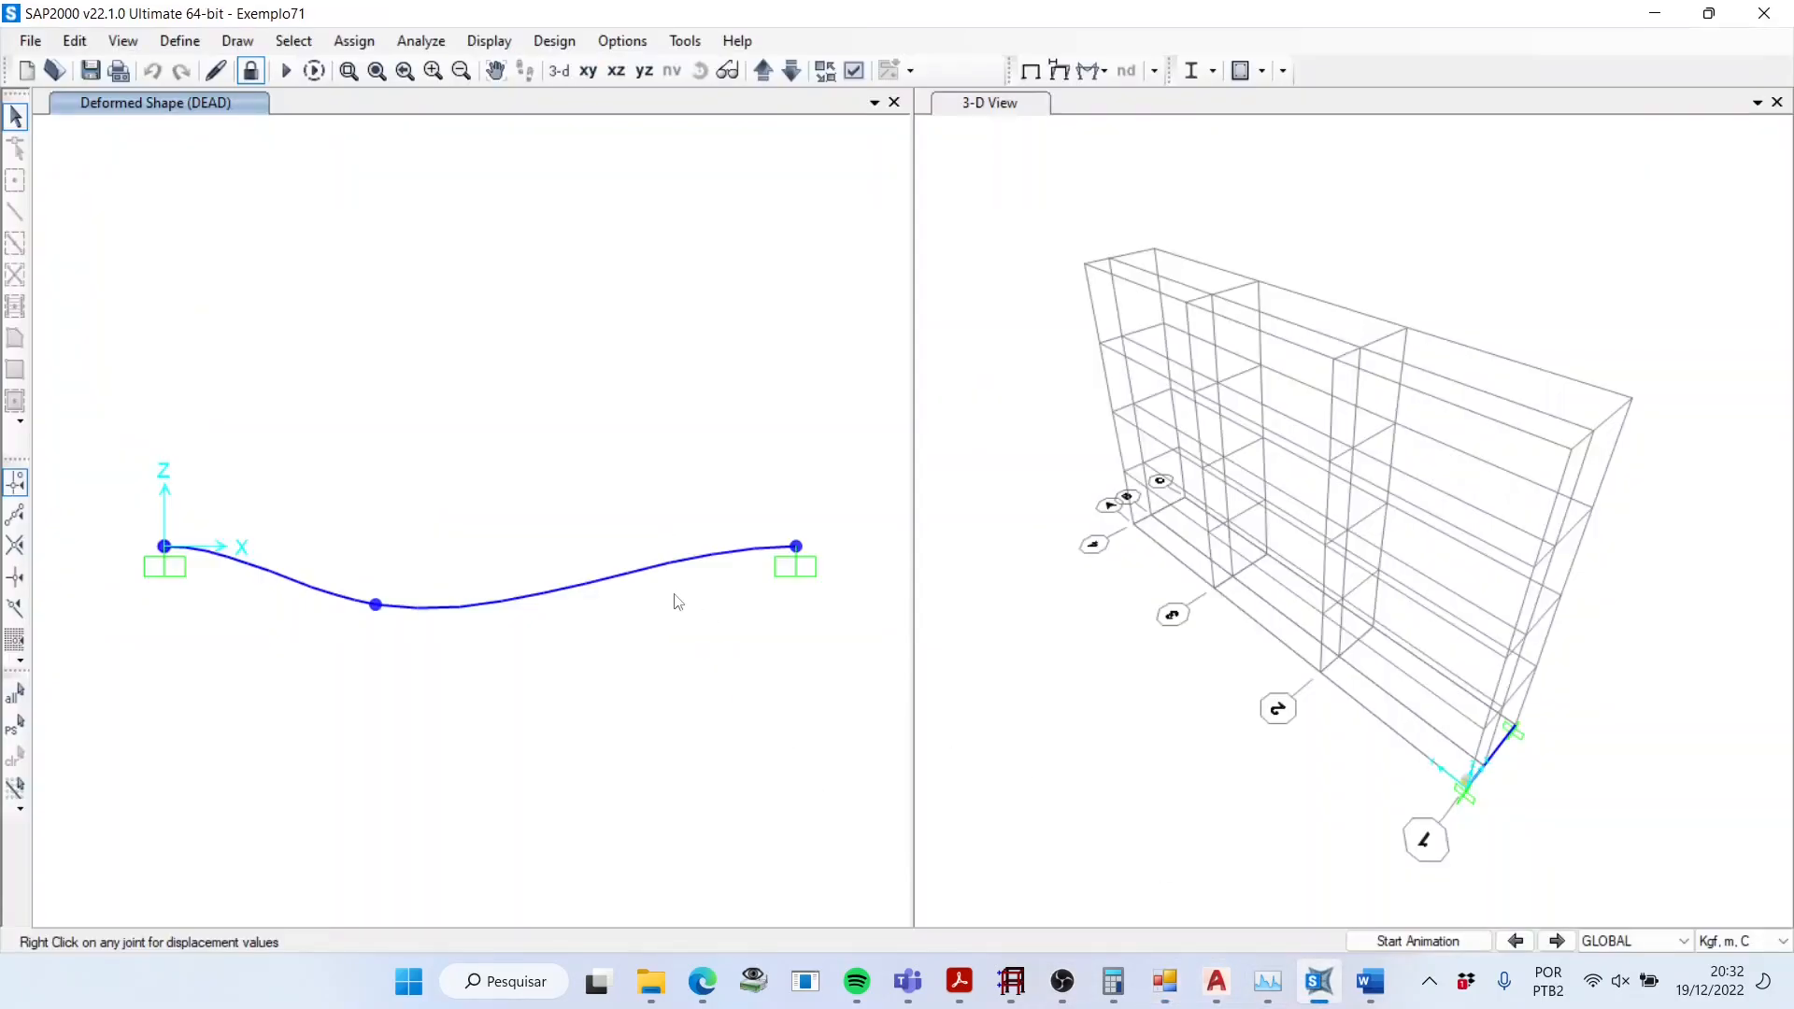
left_click(90, 70)
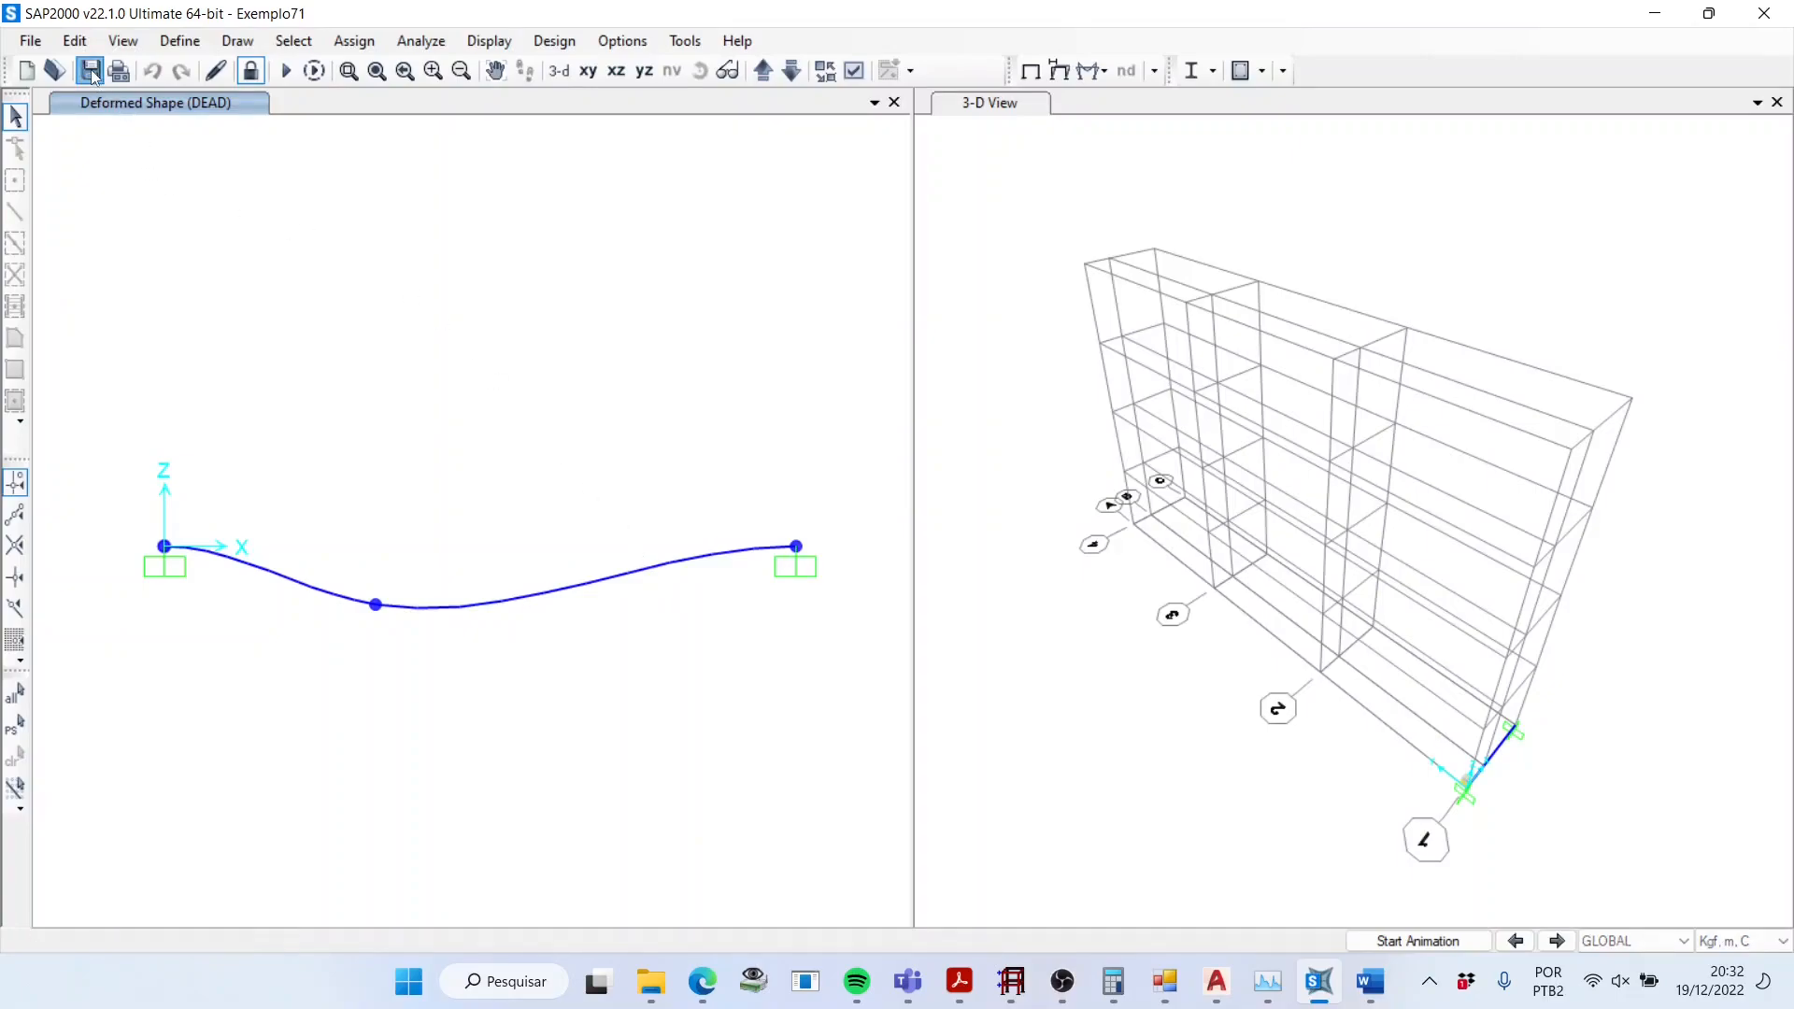